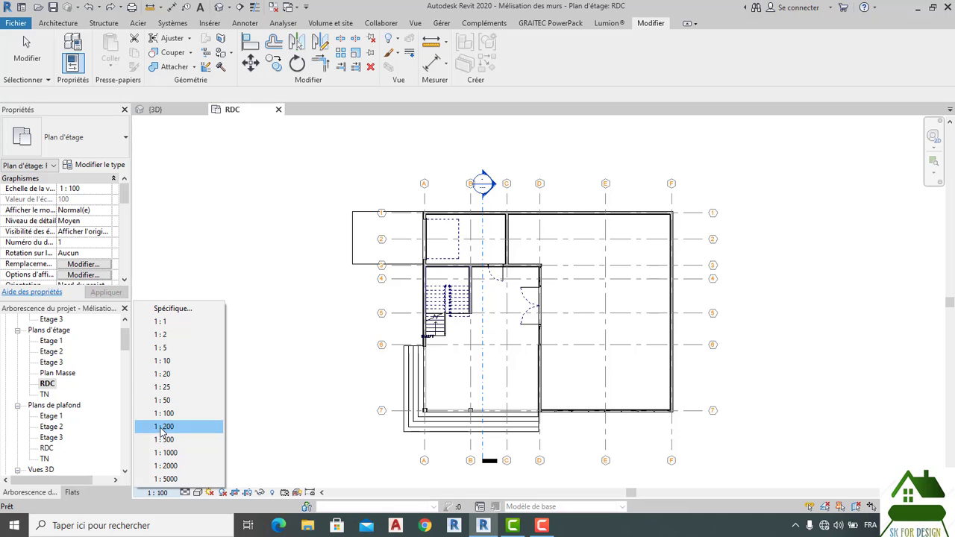
# Switch the RDC floor plan's scale to 1:200 to compare its display, and restore it to 1:100
pyautogui.press('Escape')
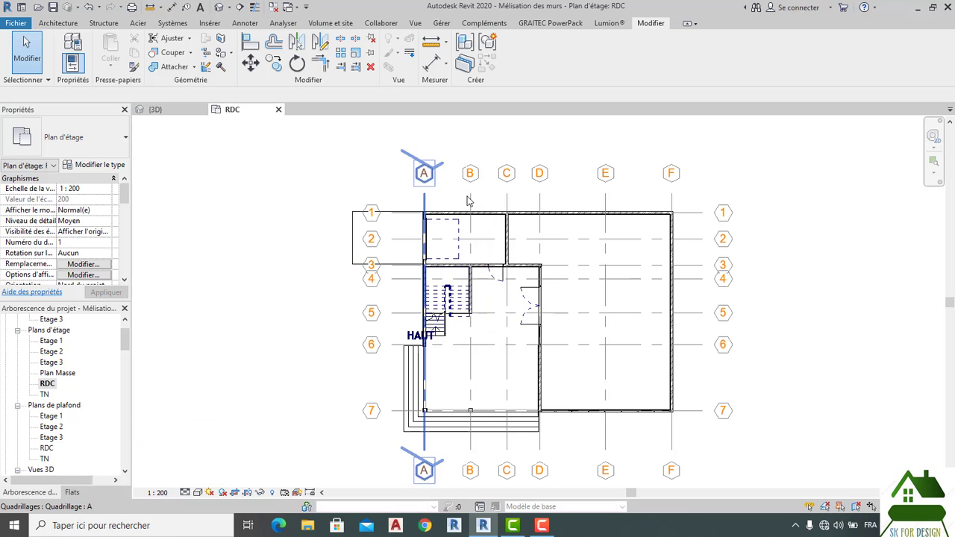
pyautogui.scroll(4, 429, 173)
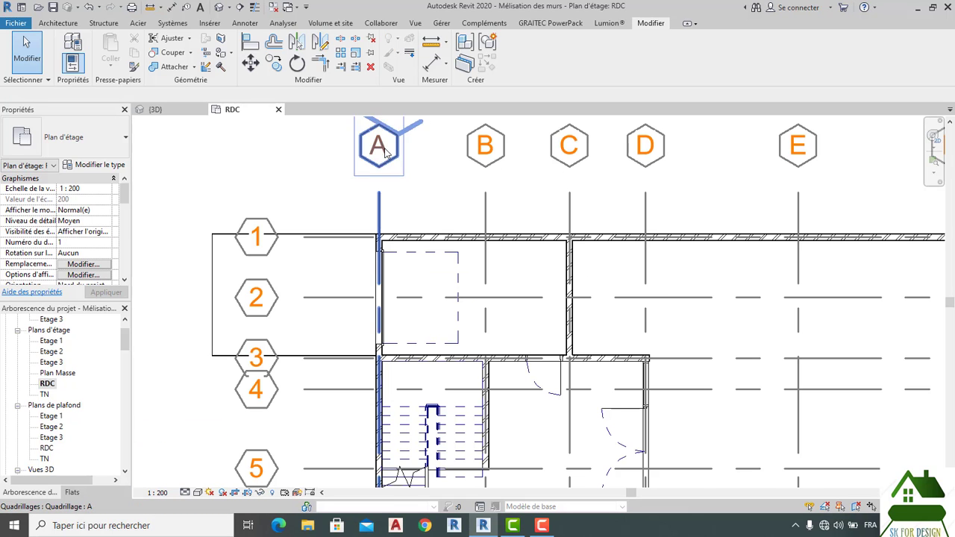
pyautogui.scroll(-2, 386, 163)
pyautogui.scroll(-1, 386, 163)
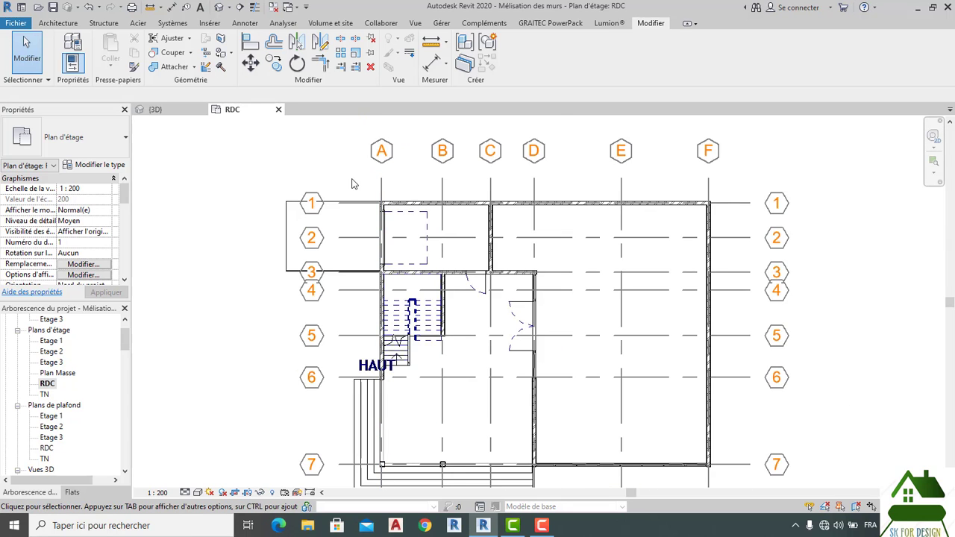
pyautogui.scroll(-1, 353, 184)
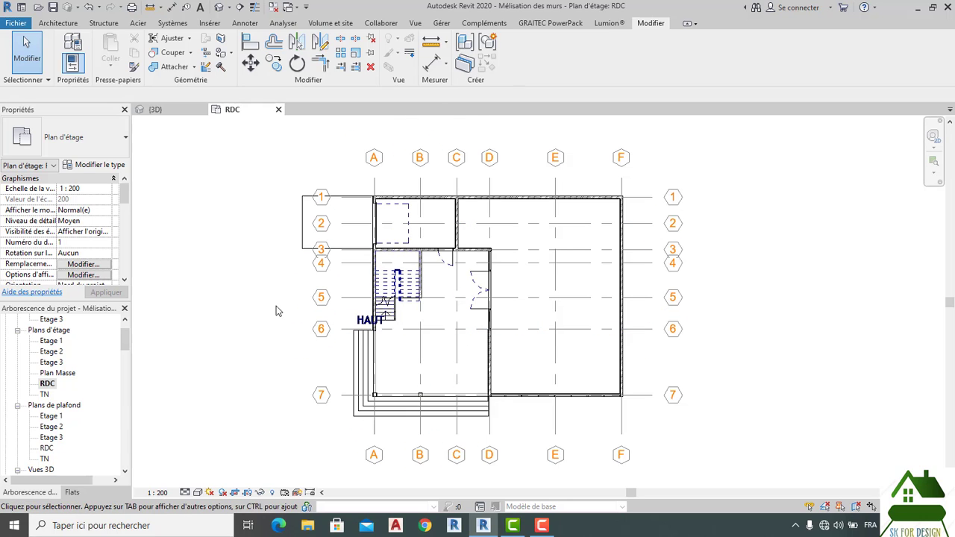
pyautogui.click(167, 494)
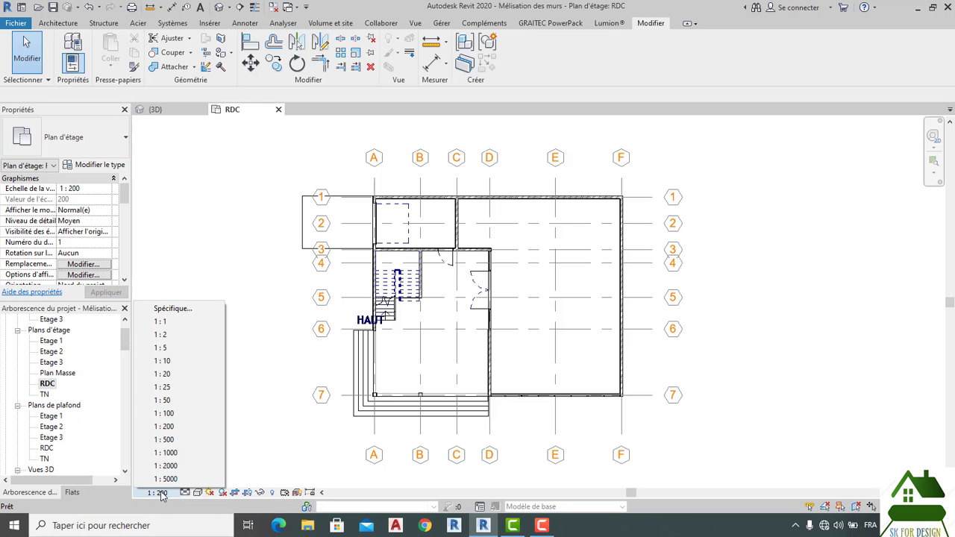
pyautogui.click(173, 420)
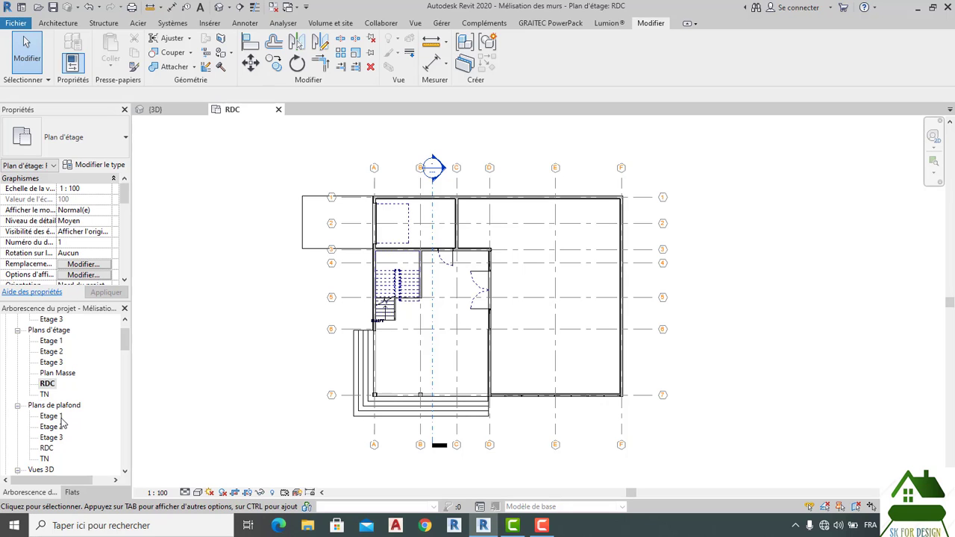
# Open the {3D} view of the project
pyautogui.scroll(-3, 58, 382)
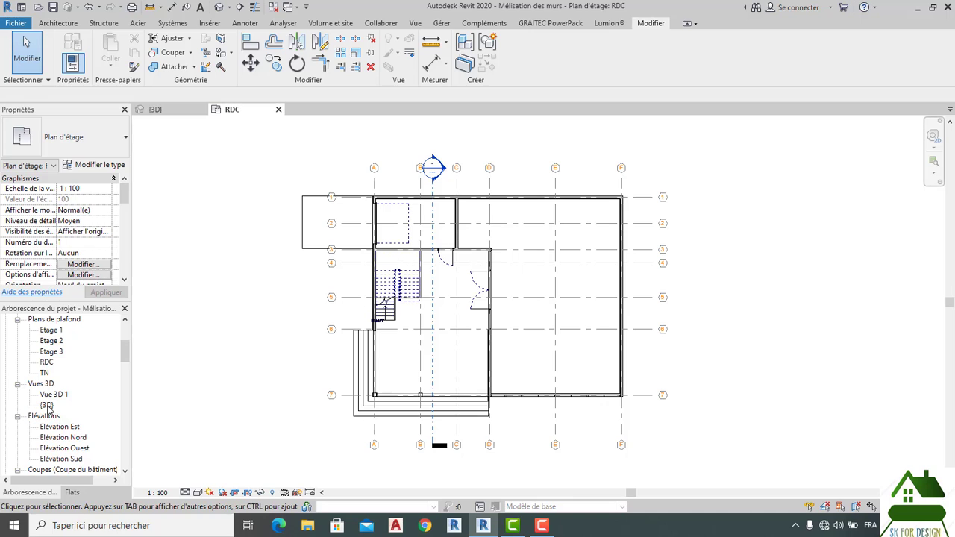
pyautogui.click(46, 405)
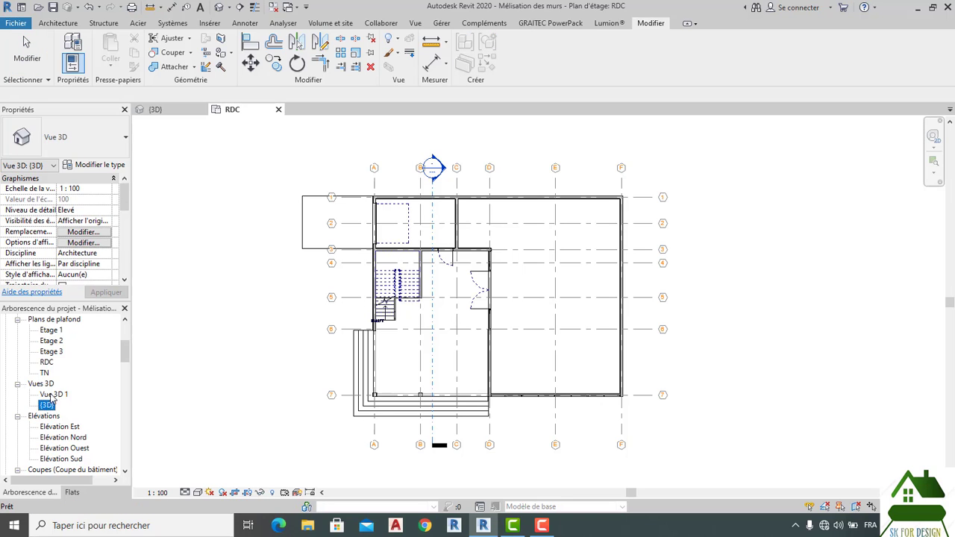
pyautogui.click(53, 395)
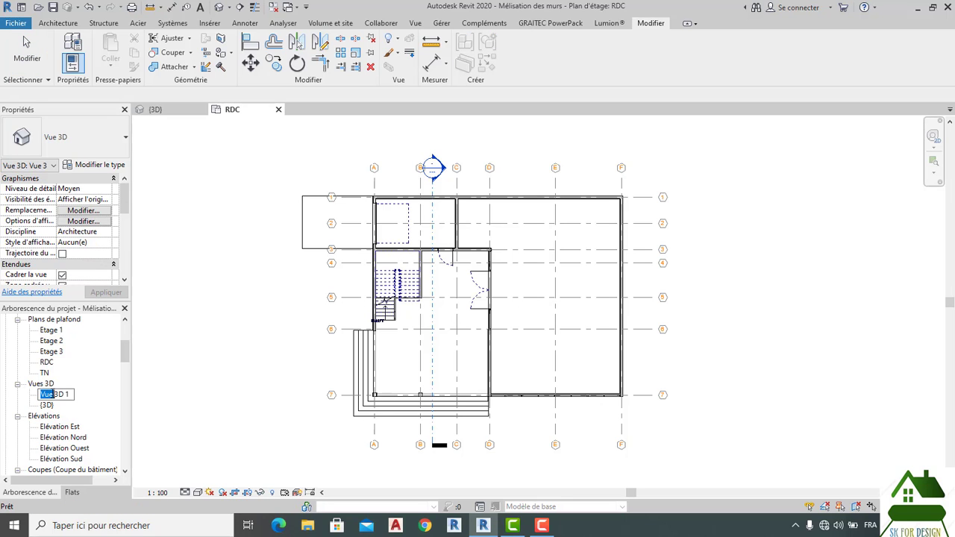
pyautogui.doubleClick(47, 404)
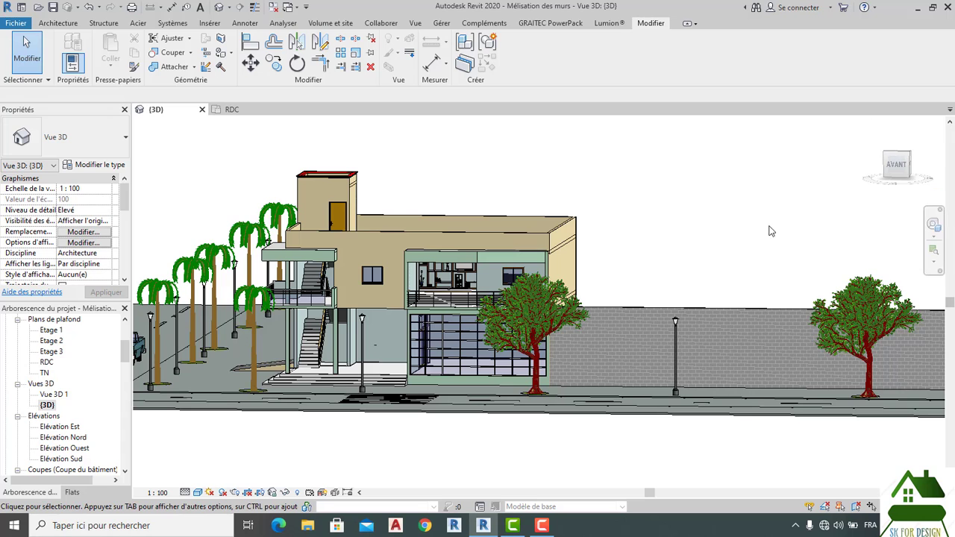
# Orbit to a raised corner view of the building and enable the section box (Zone de coupe) for the 3D view
pyautogui.click(898, 177)
pyautogui.moveTo(897, 181)
pyautogui.mouseDown()
pyautogui.moveTo(915, 194)
pyautogui.moveTo(139, 197)
pyautogui.moveTo(170, 170)
pyautogui.mouseUp()
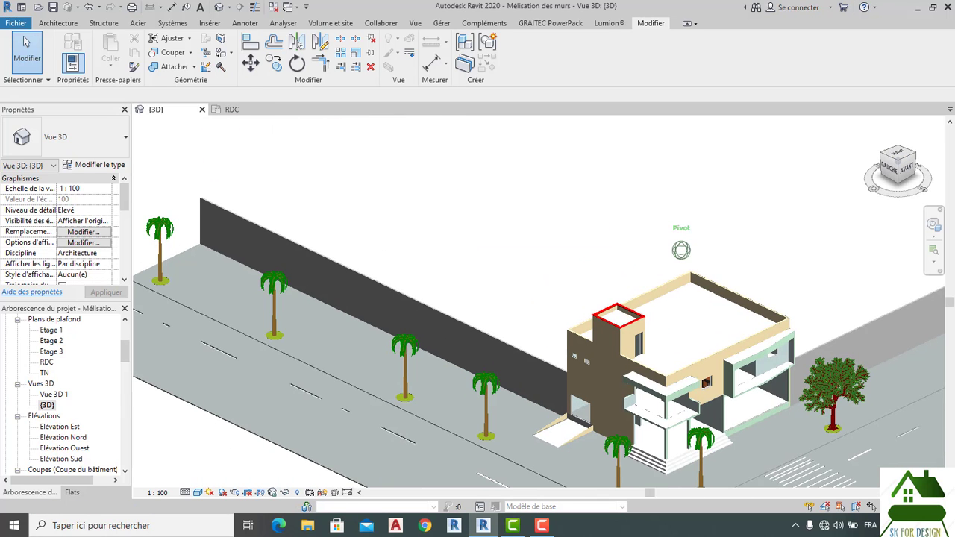
pyautogui.moveTo(847, 171); pyautogui.dragTo(714, 139, button='middle')
pyautogui.scroll(1, 897, 180)
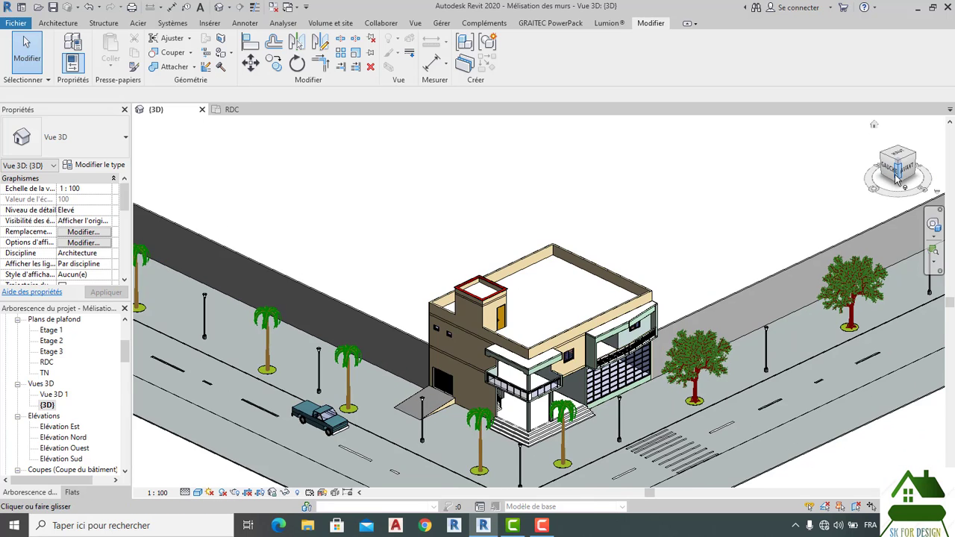
pyautogui.scroll(-2, 596, 145)
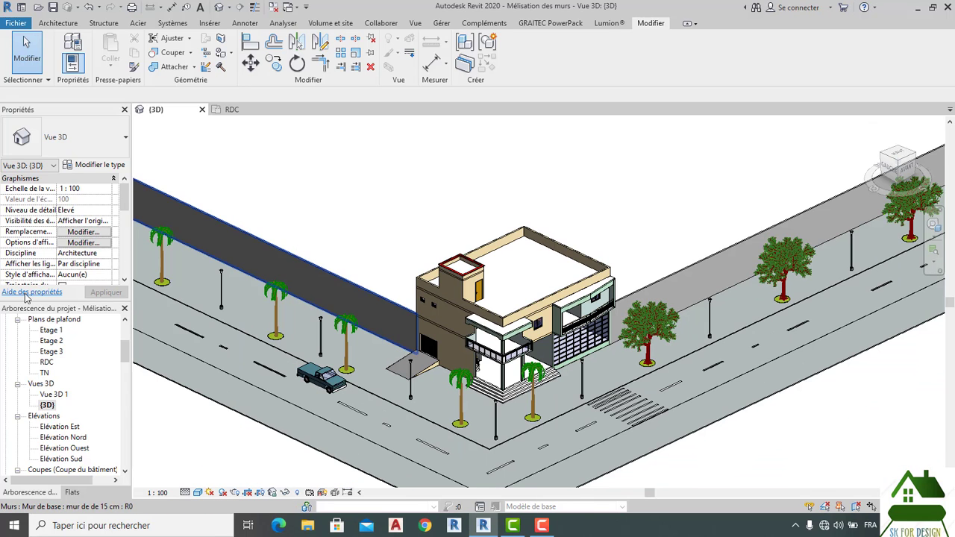
pyautogui.scroll(-3, 66, 246)
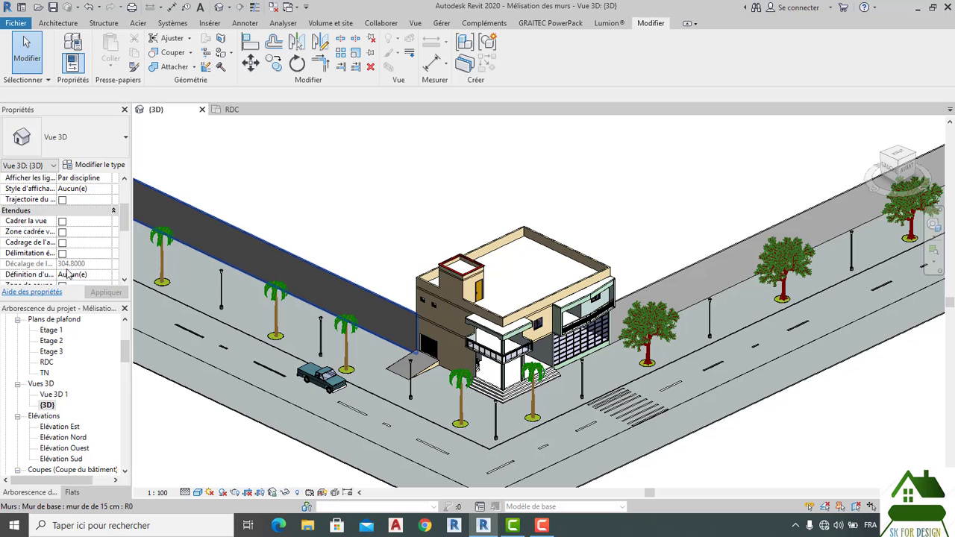
pyautogui.scroll(-1, 66, 274)
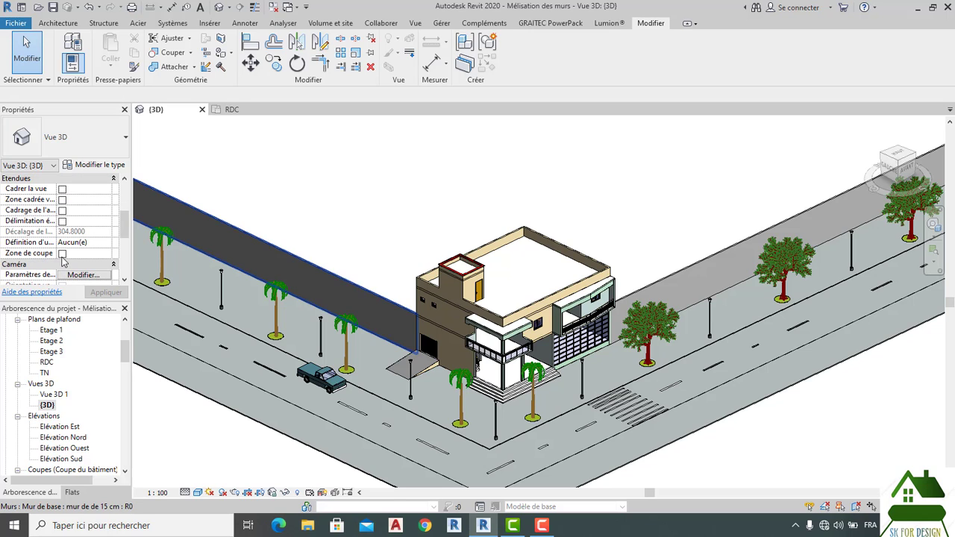
pyautogui.click(62, 253)
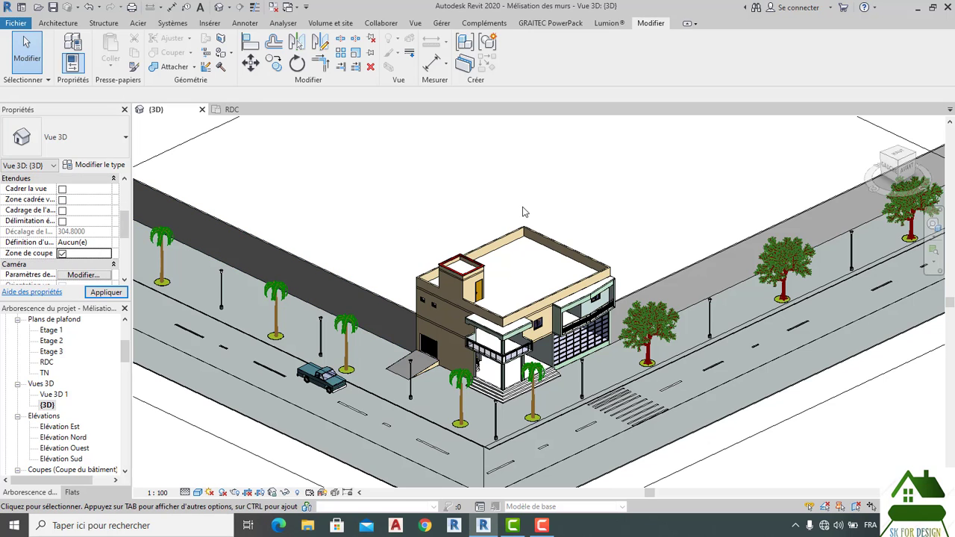
# Select the section box and lower its top face to cut the building open at ground-floor level
pyautogui.scroll(-3, 522, 212)
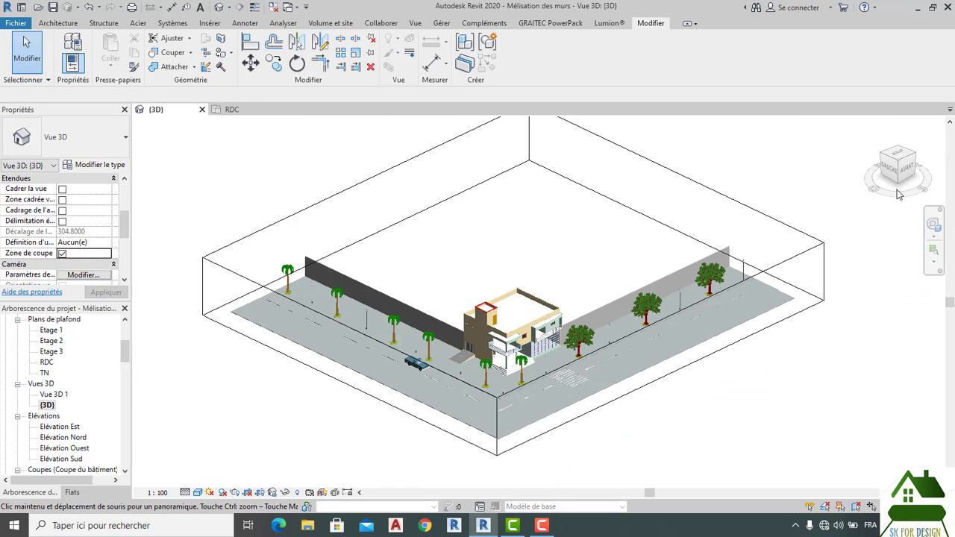
pyautogui.moveTo(903, 173); pyautogui.dragTo(895, 152)
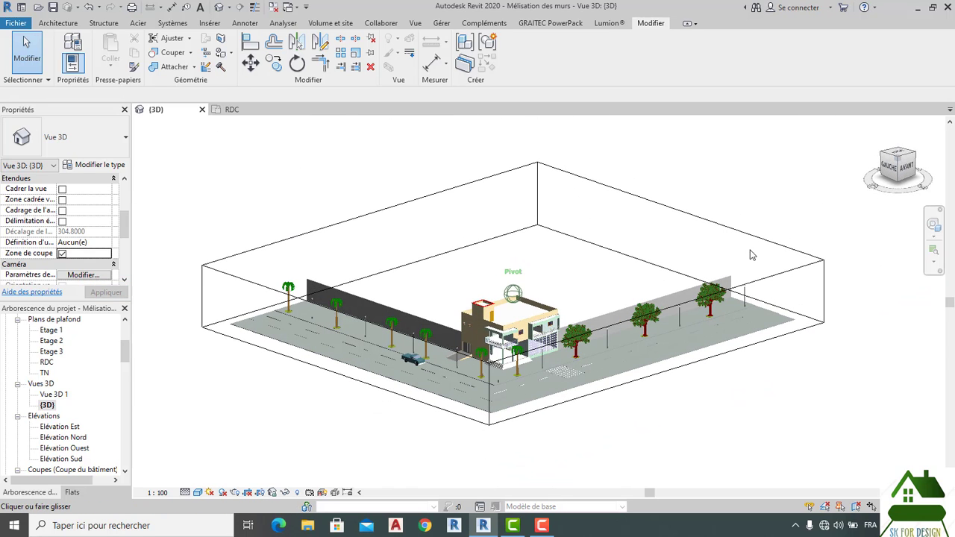
pyautogui.click(756, 285)
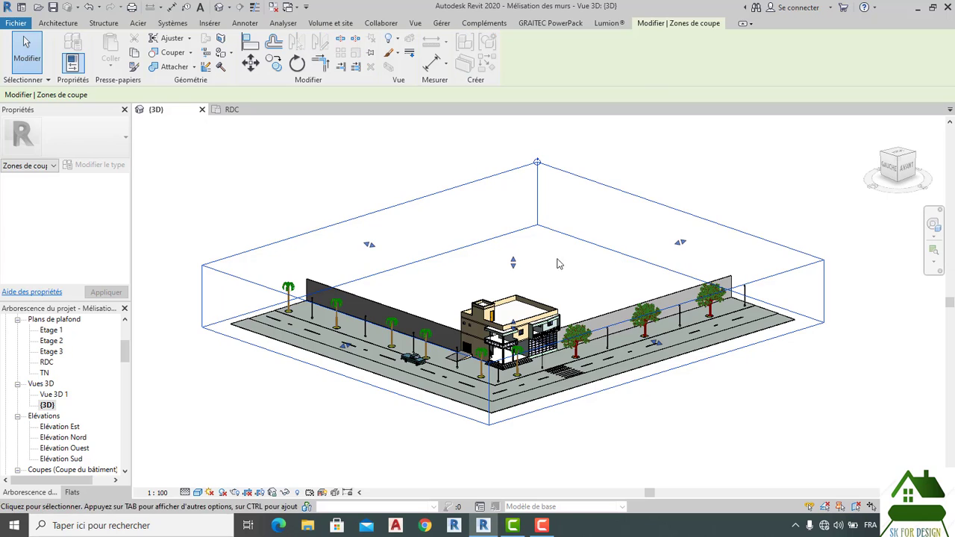
pyautogui.moveTo(511, 263); pyautogui.dragTo(522, 308)
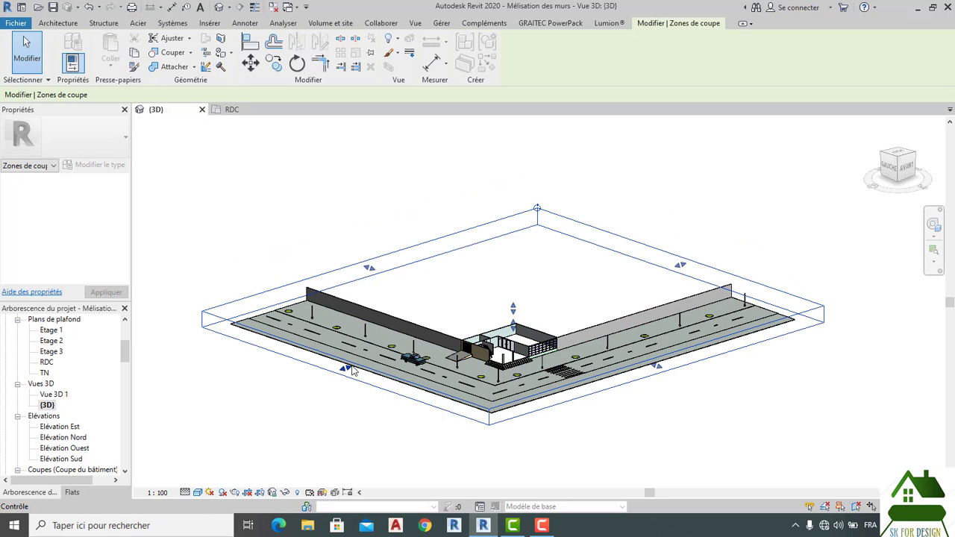
# Pull the section box's left, front and right faces inward, keeping the whole building and its front steps inside
pyautogui.moveTo(349, 371); pyautogui.dragTo(429, 328)
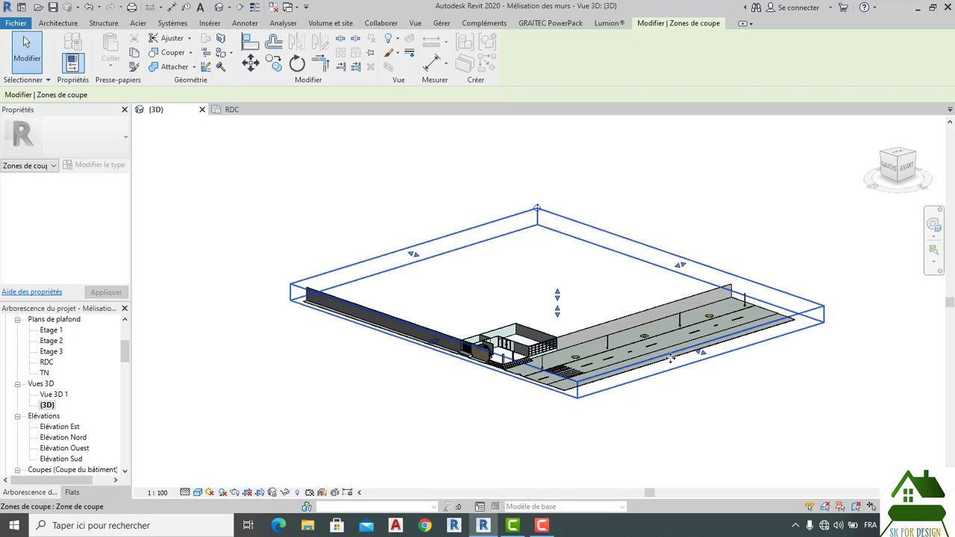
pyautogui.moveTo(700, 354); pyautogui.dragTo(598, 319)
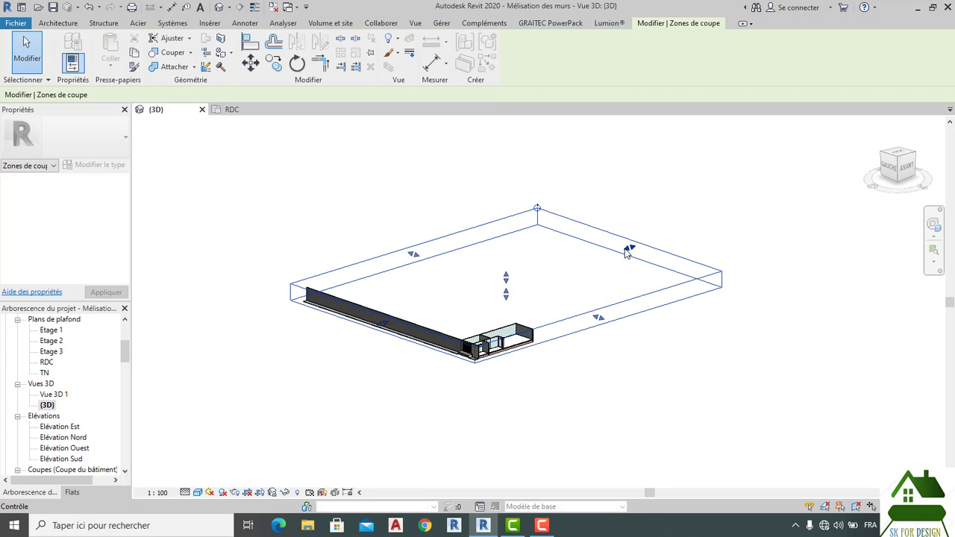
pyautogui.moveTo(626, 254); pyautogui.dragTo(544, 279)
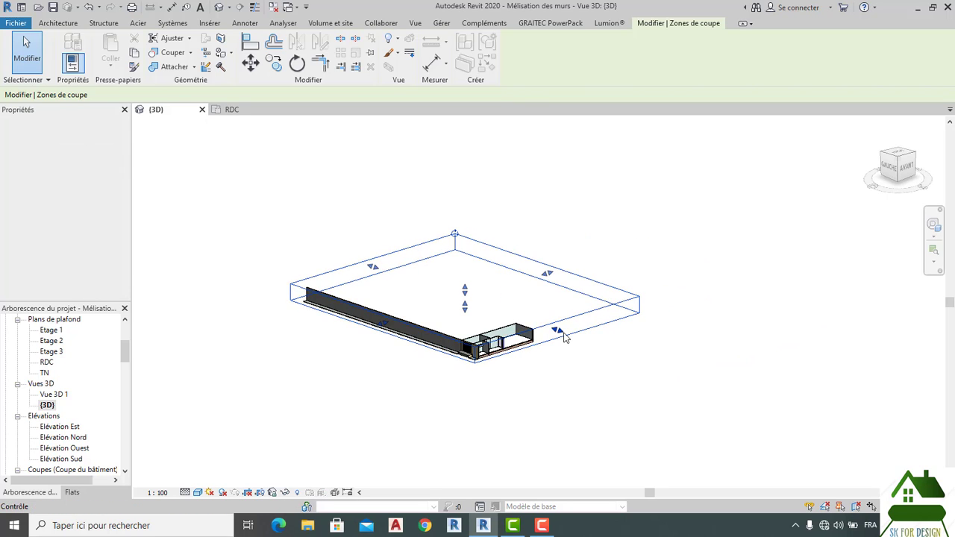
pyautogui.moveTo(564, 334); pyautogui.dragTo(591, 369)
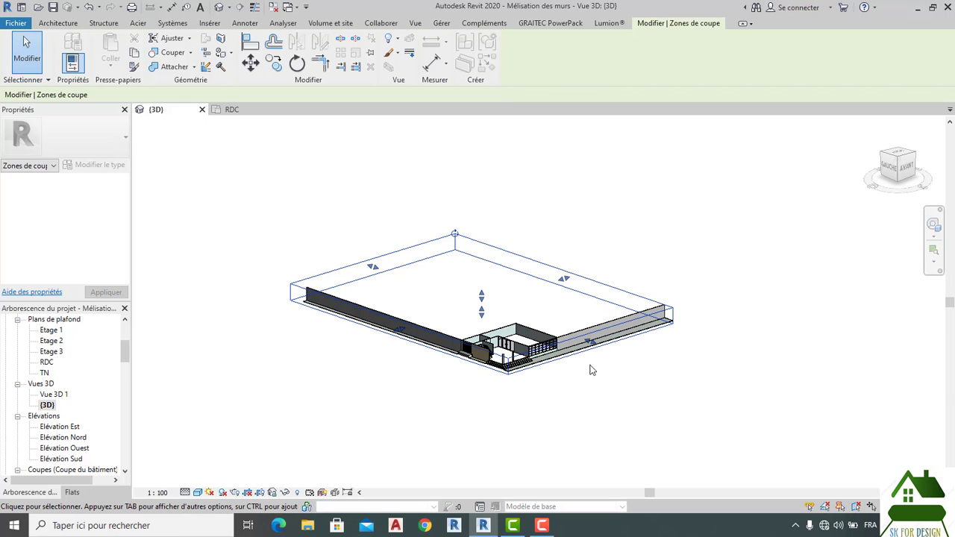
# Pull the section box's rear and right faces inward, closer to the building
pyautogui.scroll(6, 515, 350)
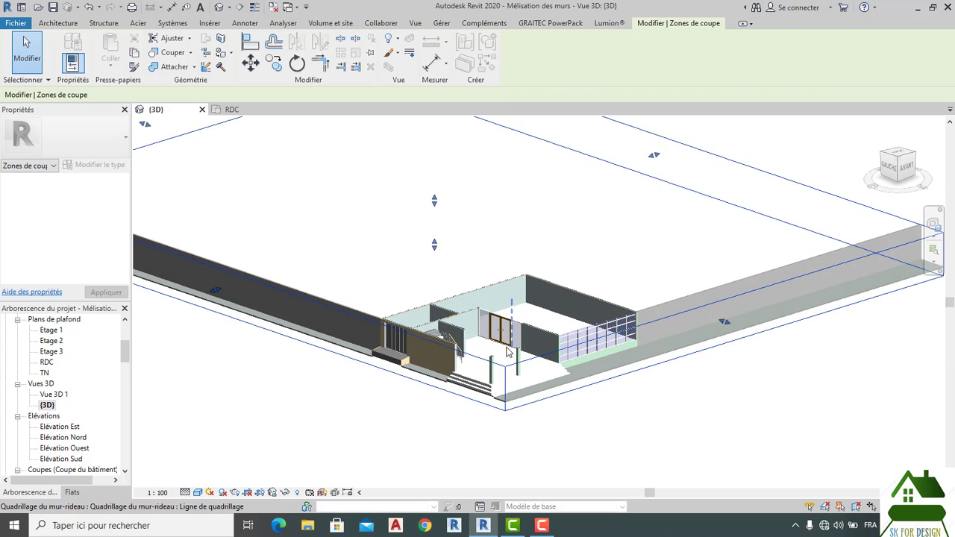
pyautogui.scroll(-2, 421, 223)
pyautogui.moveTo(475, 276); pyautogui.dragTo(539, 403, button='middle')
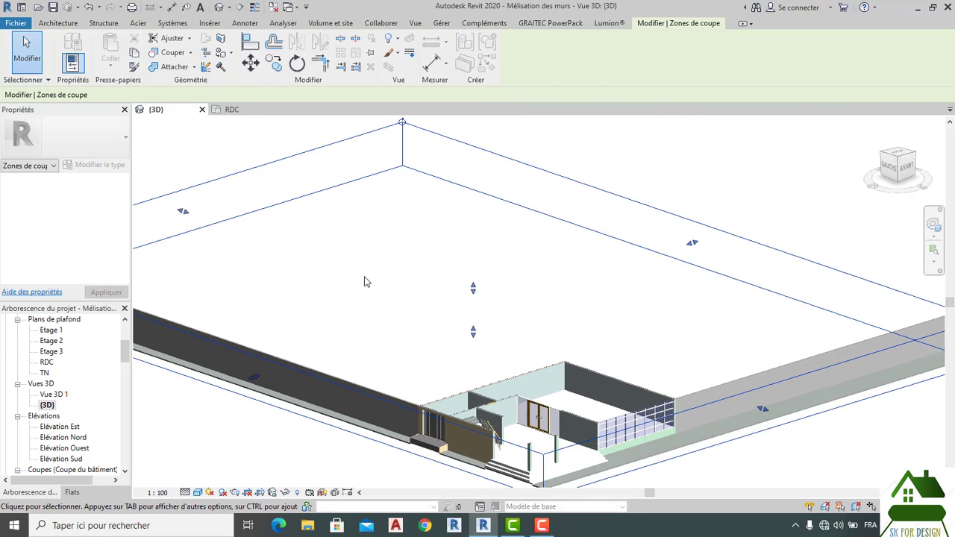
pyautogui.moveTo(185, 214); pyautogui.dragTo(462, 389)
pyautogui.moveTo(475, 316); pyautogui.dragTo(518, 377)
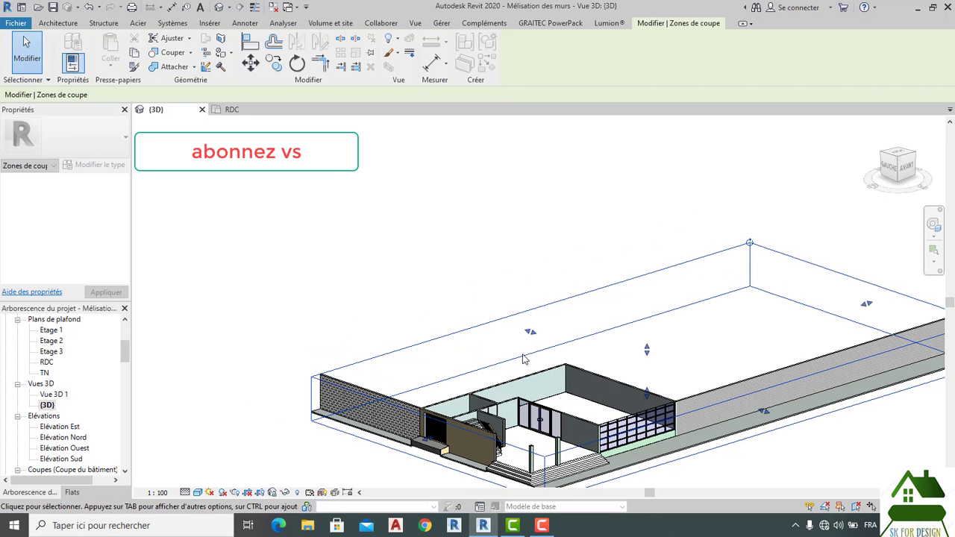
pyautogui.moveTo(534, 334); pyautogui.dragTo(572, 370)
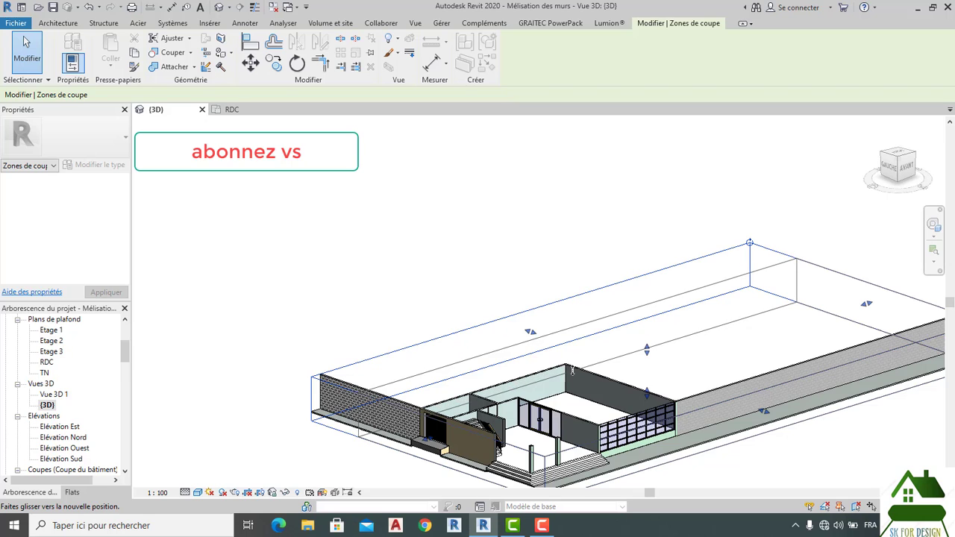
pyautogui.moveTo(697, 377); pyautogui.dragTo(607, 317, button='middle')
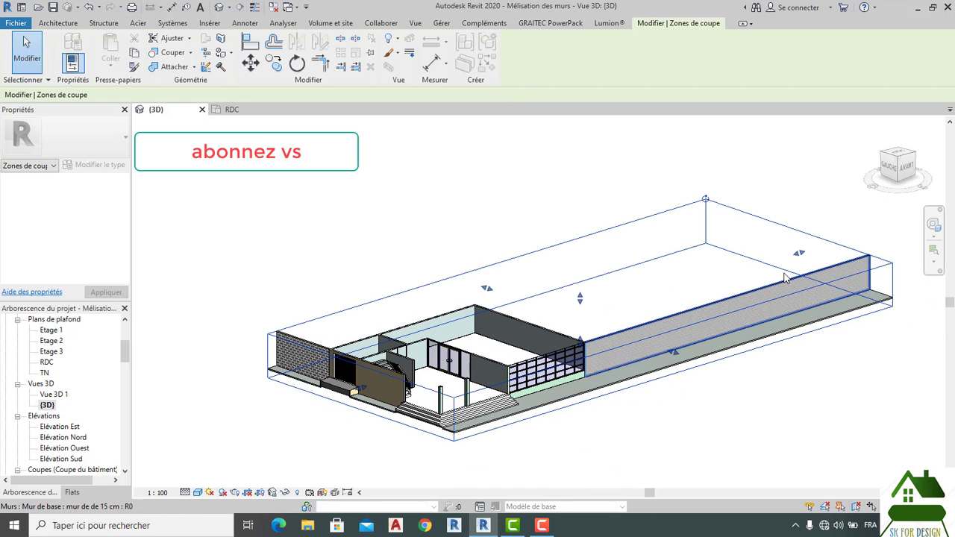
pyautogui.moveTo(796, 257); pyautogui.dragTo(591, 340)
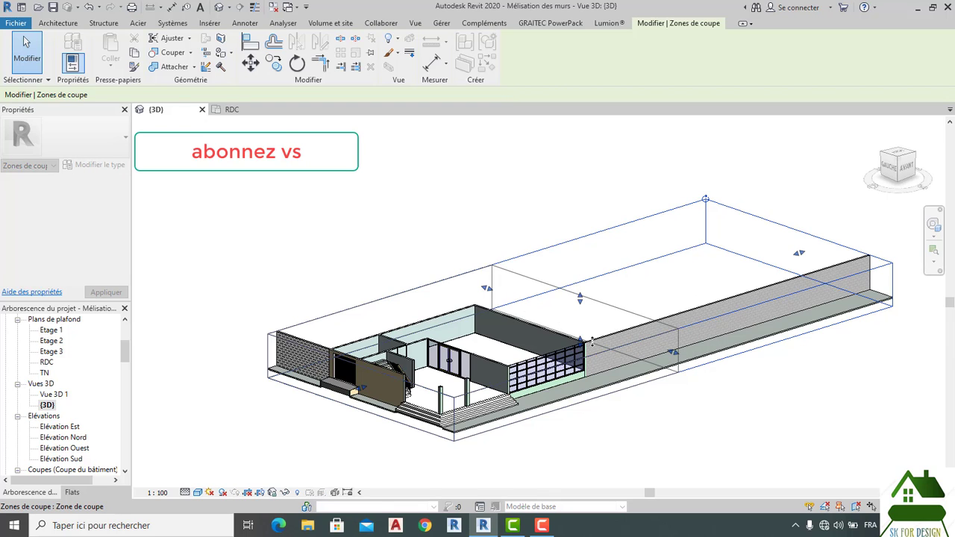
# Tighten the section box by moving its rear face to the building's back wall and its front face nearer the glazed curtain wall
pyautogui.moveTo(900, 166); pyautogui.dragTo(908, 203)
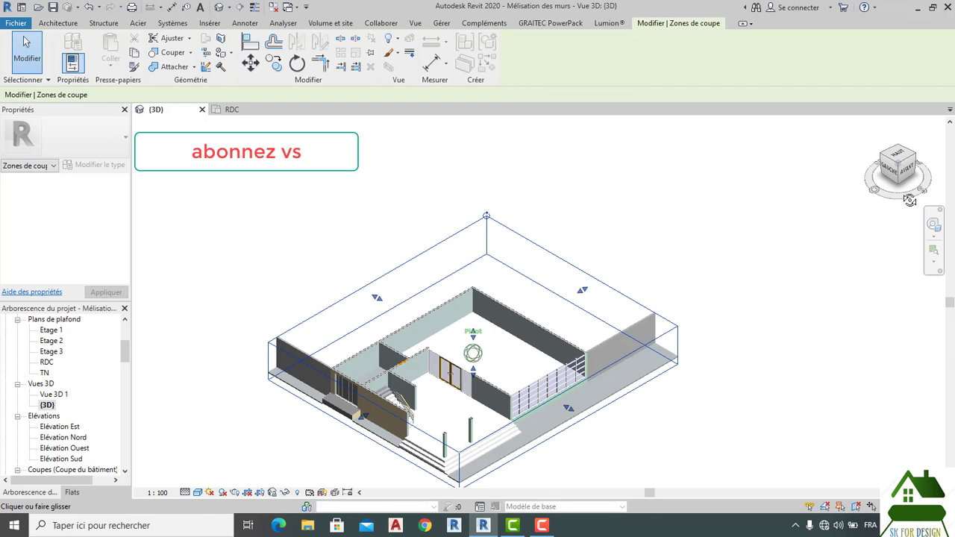
pyautogui.moveTo(746, 282); pyautogui.dragTo(798, 228, button='middle')
pyautogui.scroll(2, 323, 294)
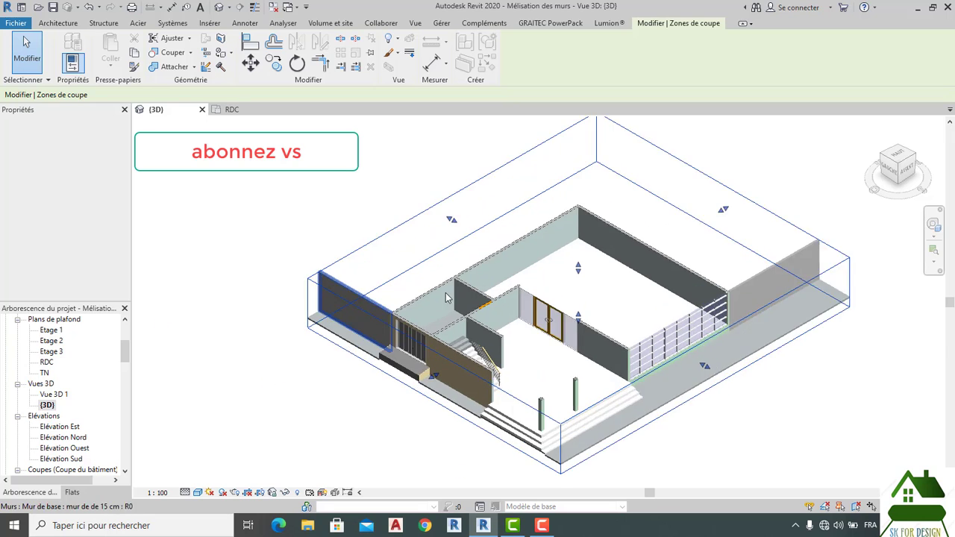
pyautogui.scroll(2, 446, 299)
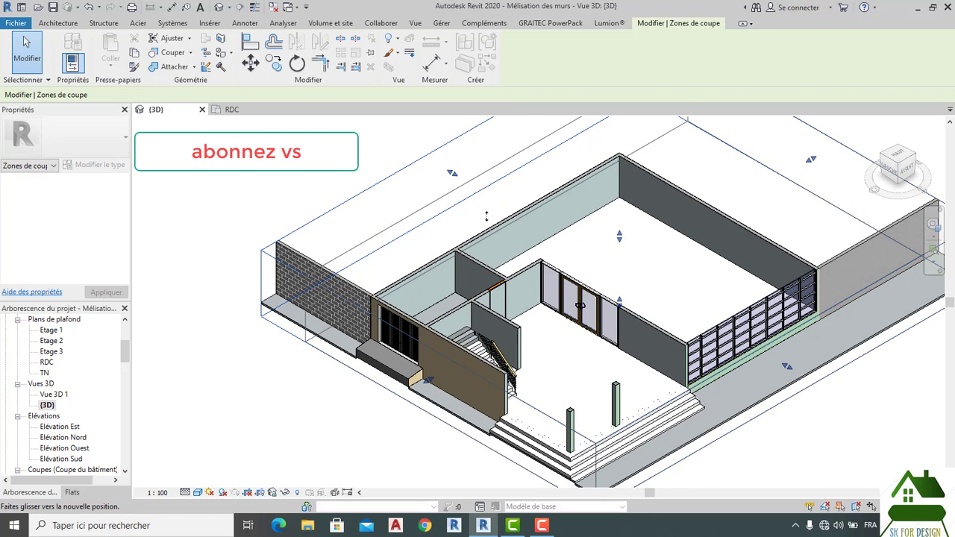
pyautogui.moveTo(486, 216); pyautogui.dragTo(541, 230)
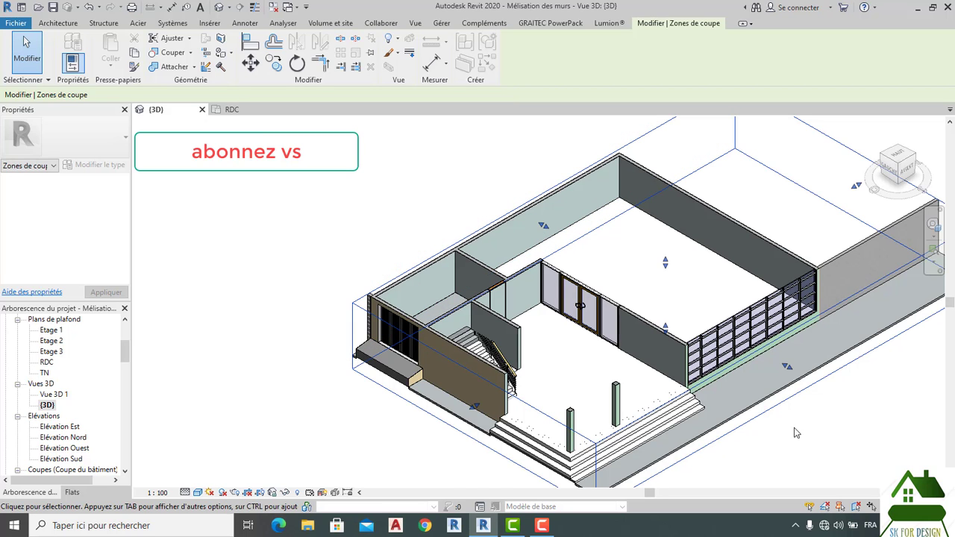
pyautogui.moveTo(792, 429); pyautogui.dragTo(635, 359, button='middle')
pyautogui.moveTo(638, 346); pyautogui.dragTo(613, 325)
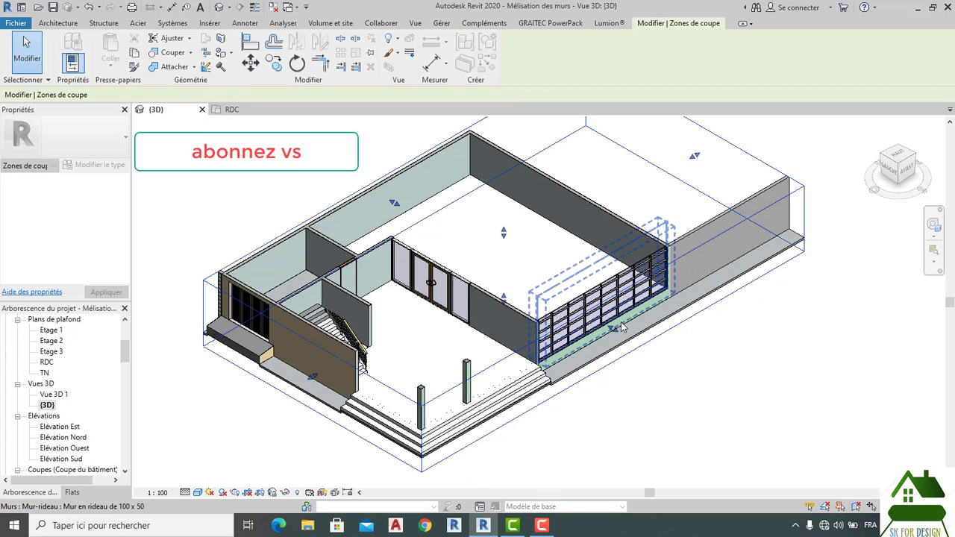
# Pull the section box's left face outward past the entrance ramp and its front face beyond the paving strip
pyautogui.moveTo(312, 379); pyautogui.dragTo(258, 413)
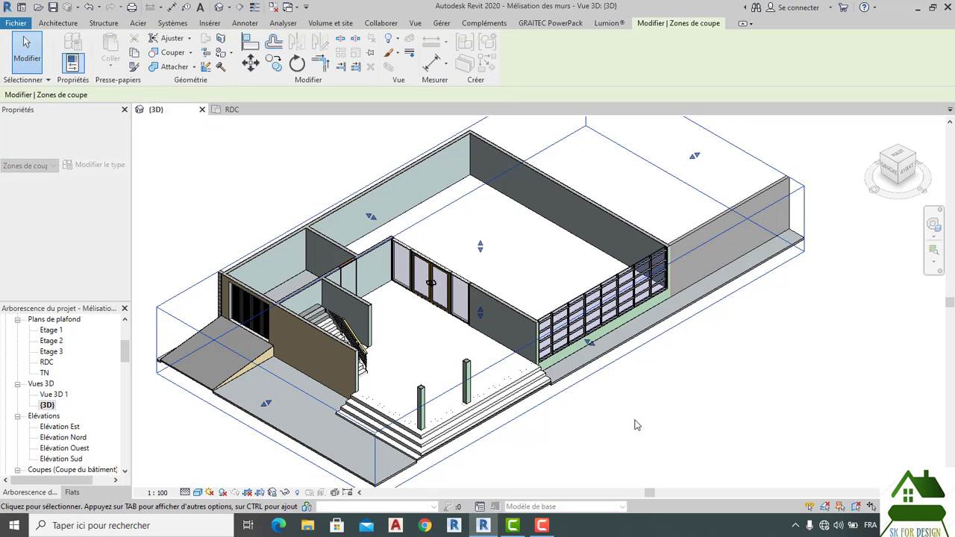
pyautogui.moveTo(597, 351); pyautogui.dragTo(602, 360)
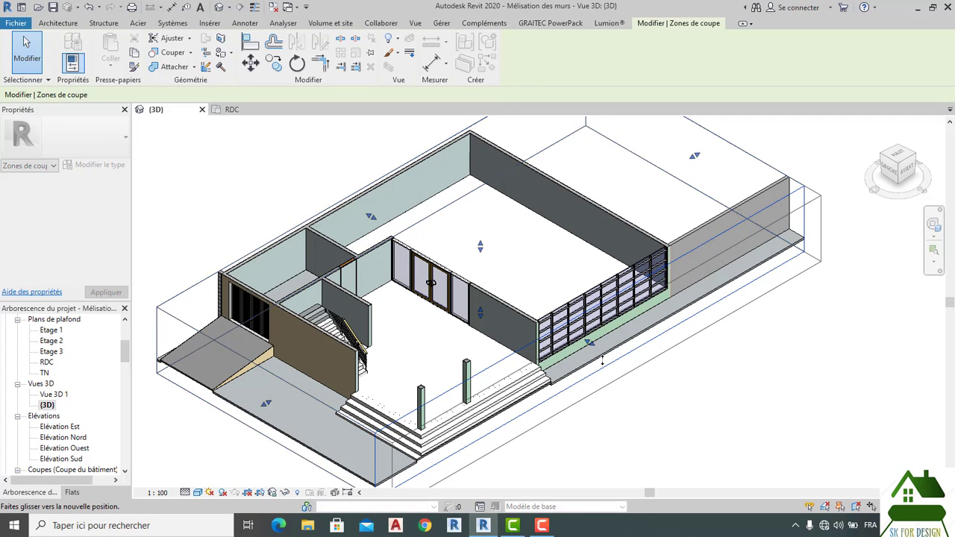
pyautogui.click(660, 398)
pyautogui.scroll(-3, 660, 398)
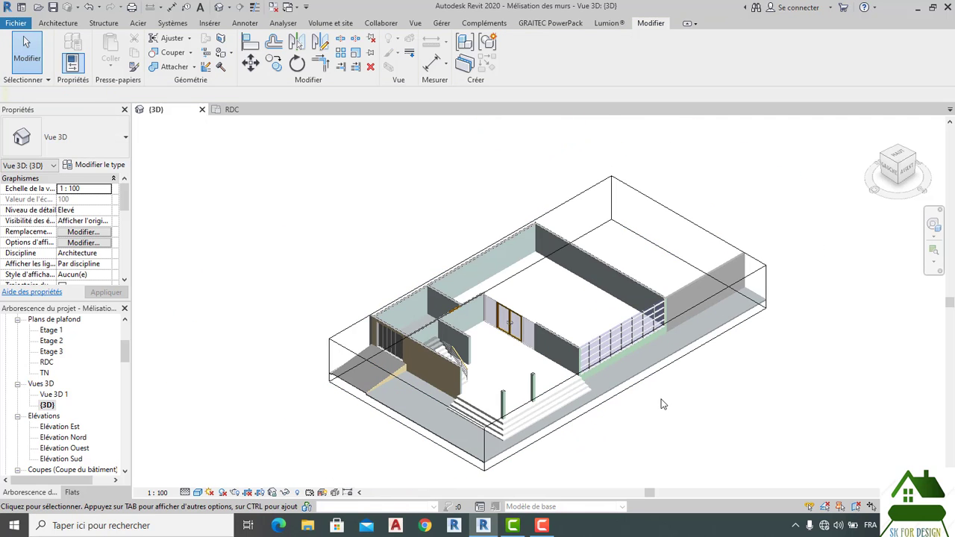
# Move the section box's right face inward until it sits just outside the beige side wall
pyautogui.moveTo(903, 171); pyautogui.dragTo(826, 174)
pyautogui.scroll(2, 616, 381)
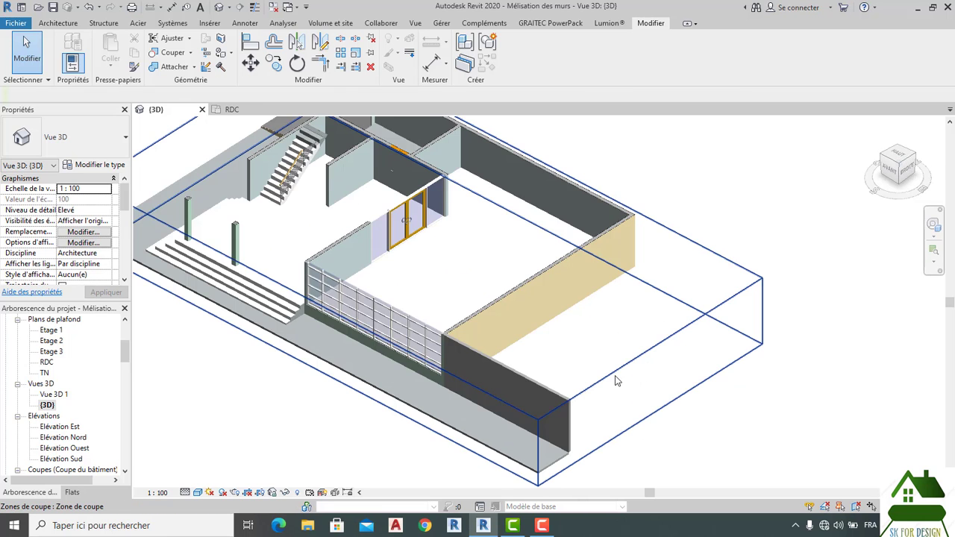
pyautogui.click(610, 372)
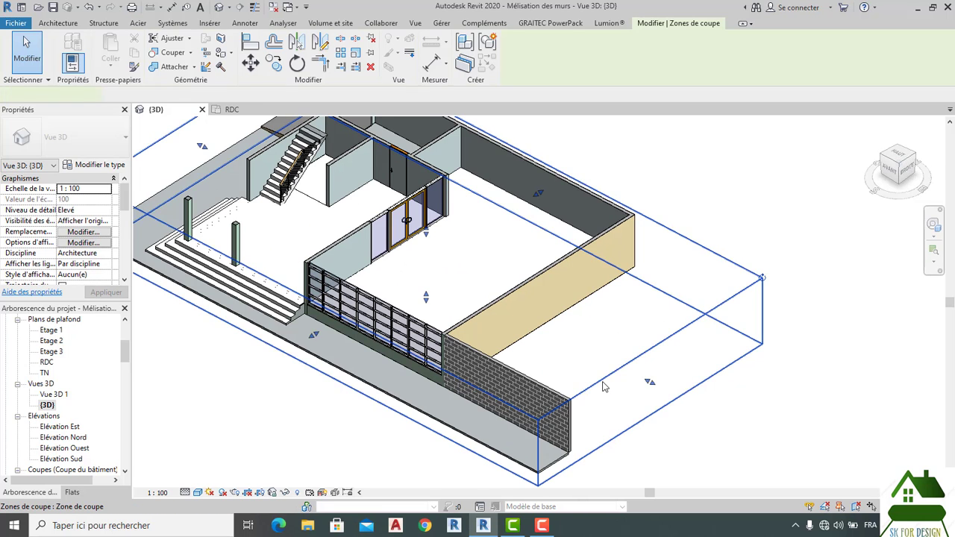
pyautogui.moveTo(649, 379); pyautogui.dragTo(686, 381)
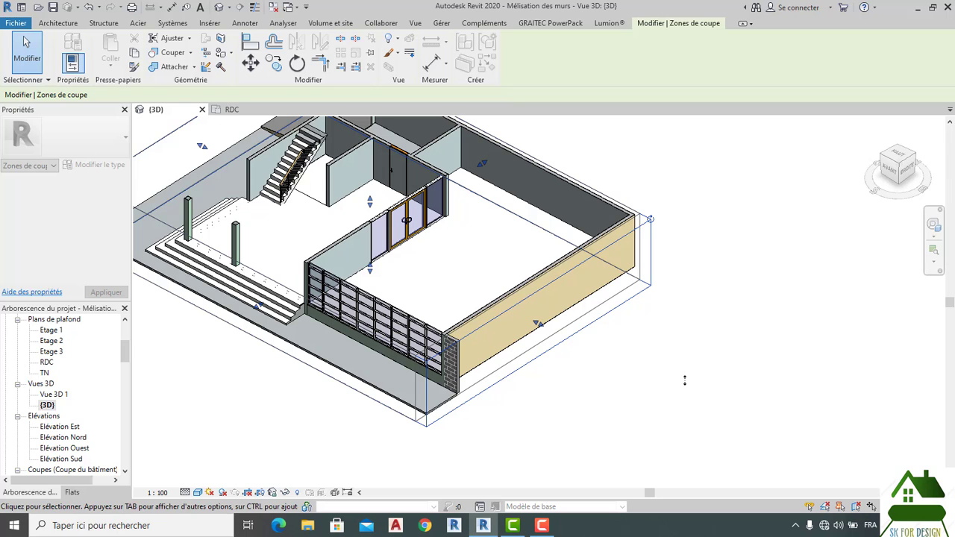
pyautogui.click(684, 384)
pyautogui.scroll(-2, 725, 352)
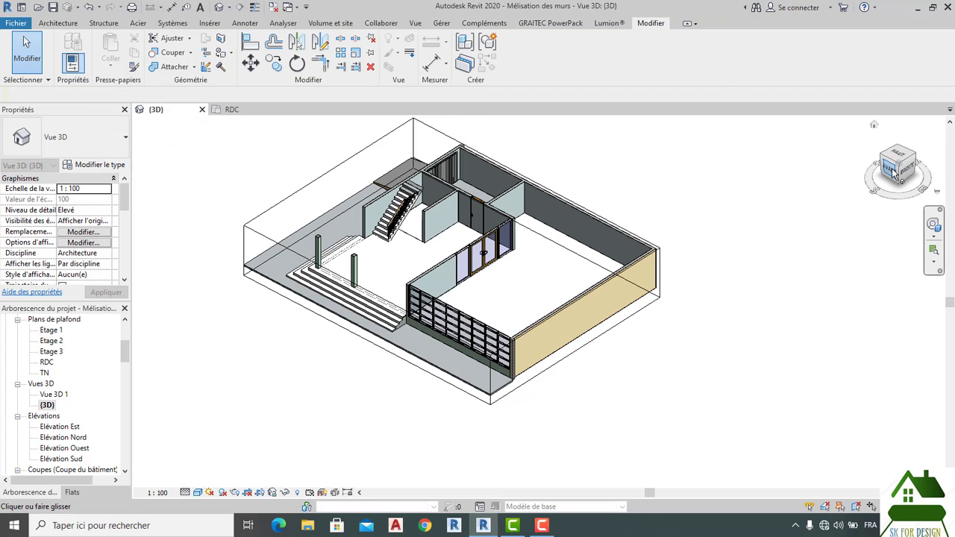
# Raise the section box's top face to show more of the ground-floor wall height and the upper stair flight
pyautogui.moveTo(892, 171); pyautogui.dragTo(915, 163)
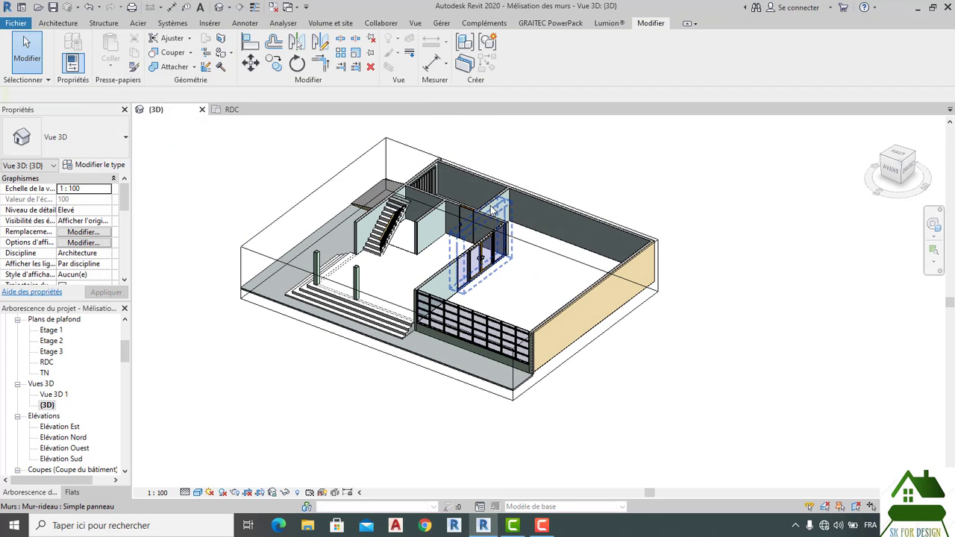
pyautogui.scroll(3, 500, 227)
pyautogui.click(472, 246)
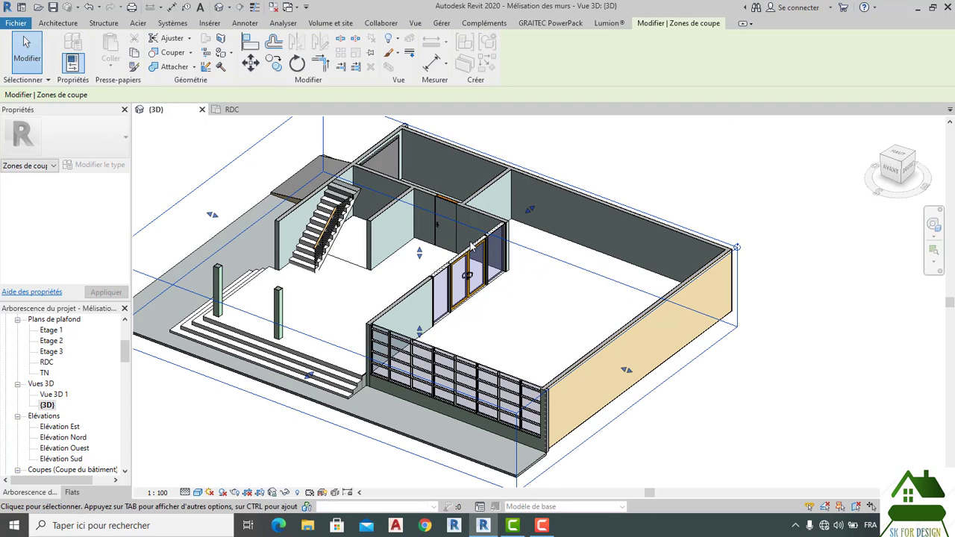
pyautogui.moveTo(416, 251); pyautogui.dragTo(425, 224)
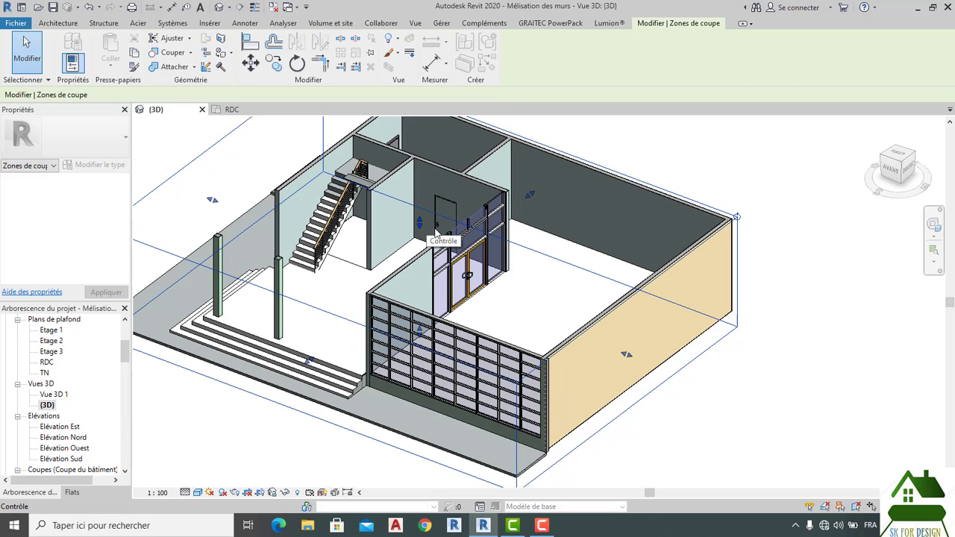
pyautogui.scroll(-1, 699, 352)
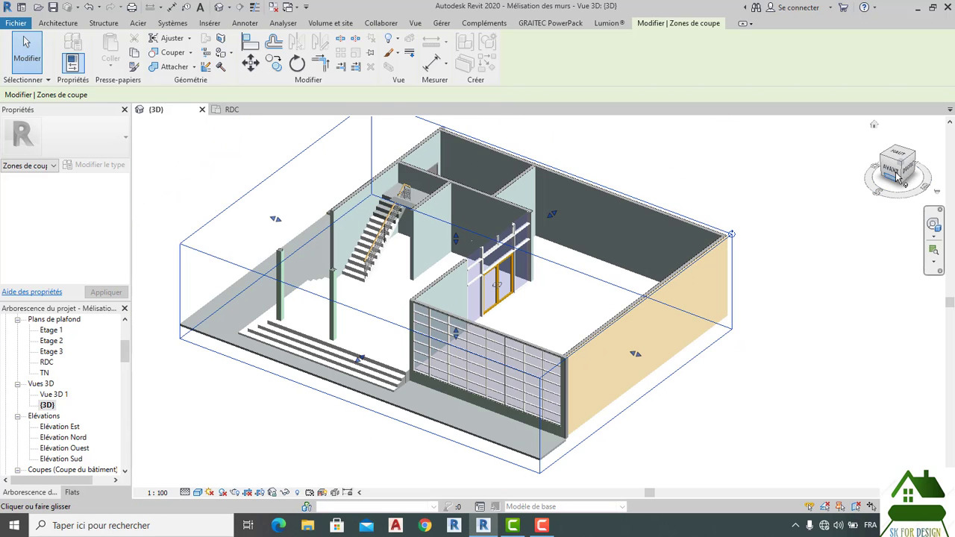
# Examine the cut-open ground floor from several angles, including the entrance steps, columns, staircase and glazed walls
pyautogui.moveTo(901, 176)
pyautogui.mouseDown()
pyautogui.moveTo(935, 168)
pyautogui.moveTo(939, 185)
pyautogui.moveTo(918, 169)
pyautogui.moveTo(926, 155)
pyautogui.mouseUp()
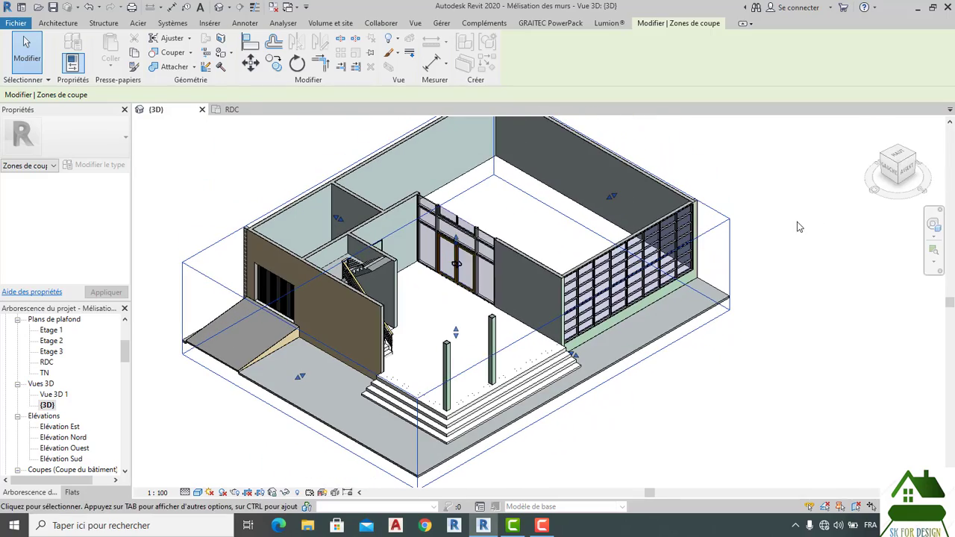
pyautogui.scroll(-2, 820, 239)
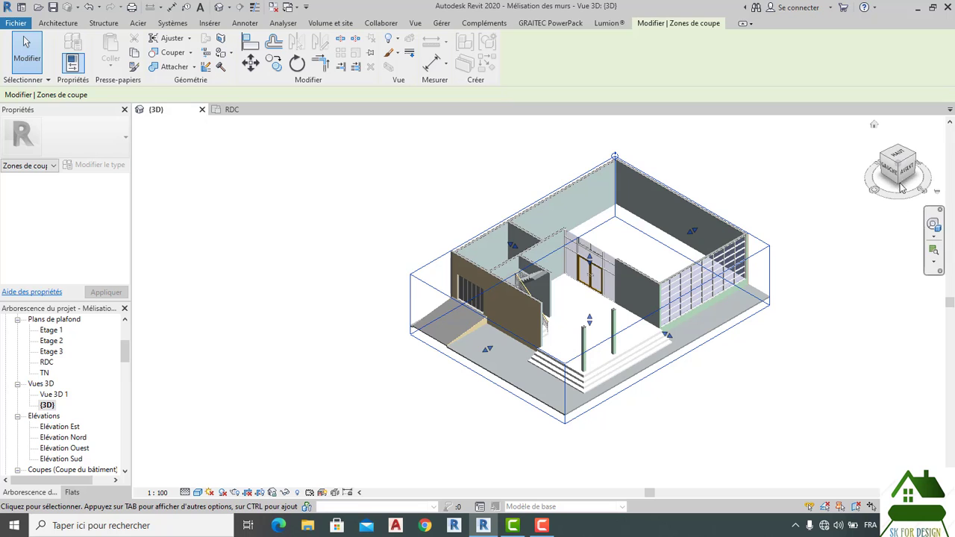
pyautogui.scroll(1, 790, 223)
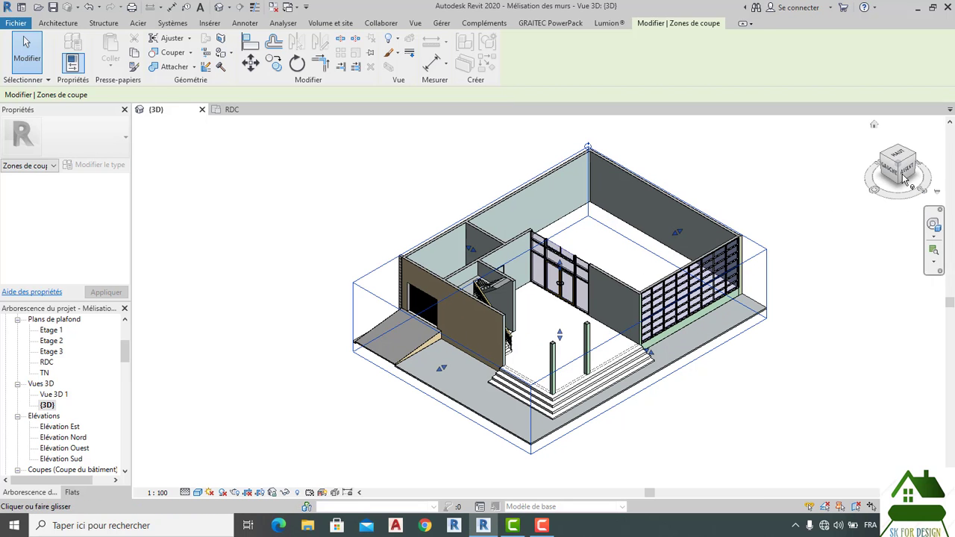
pyautogui.moveTo(898, 166)
pyautogui.mouseDown()
pyautogui.moveTo(836, 166)
pyautogui.moveTo(888, 172)
pyautogui.moveTo(889, 163)
pyautogui.mouseUp()
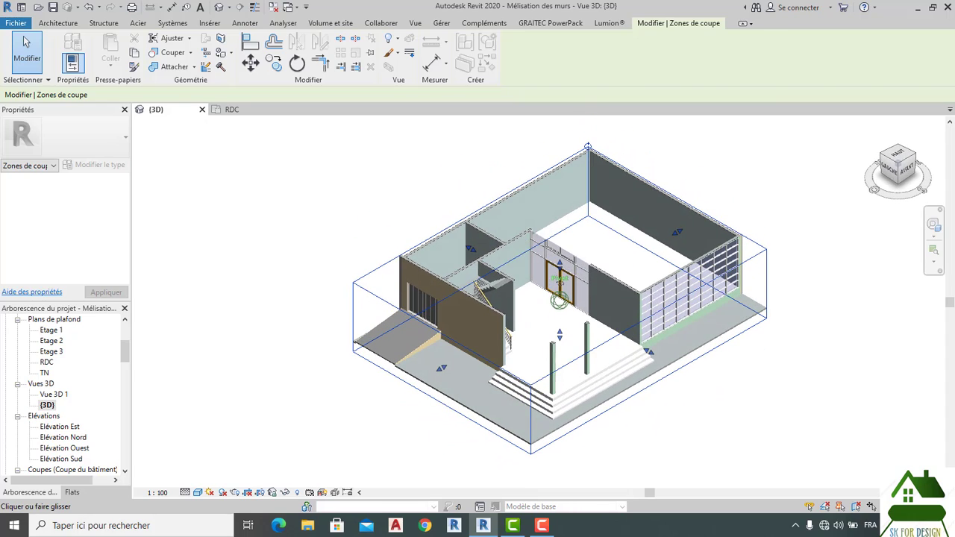
pyautogui.scroll(5, 571, 360)
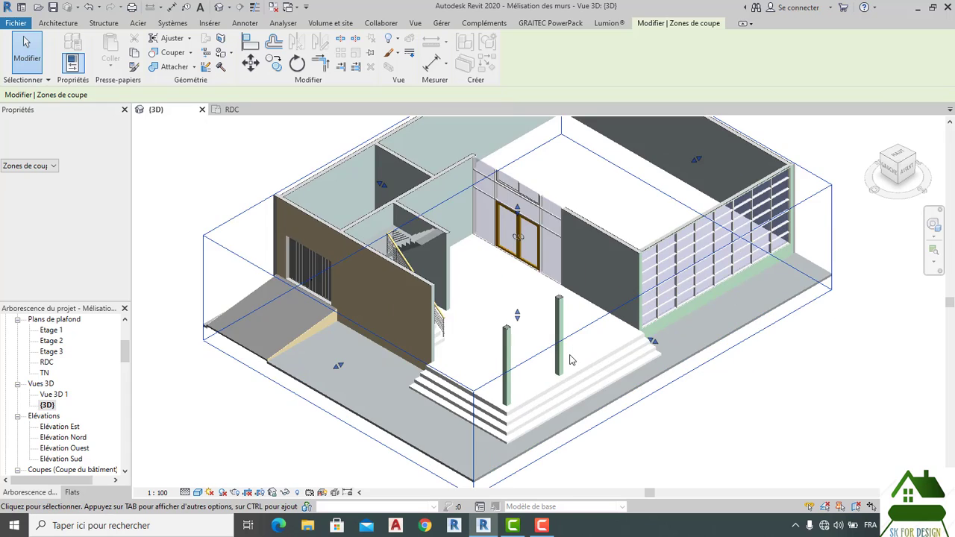
pyautogui.scroll(4, 571, 360)
pyautogui.scroll(-5, 569, 353)
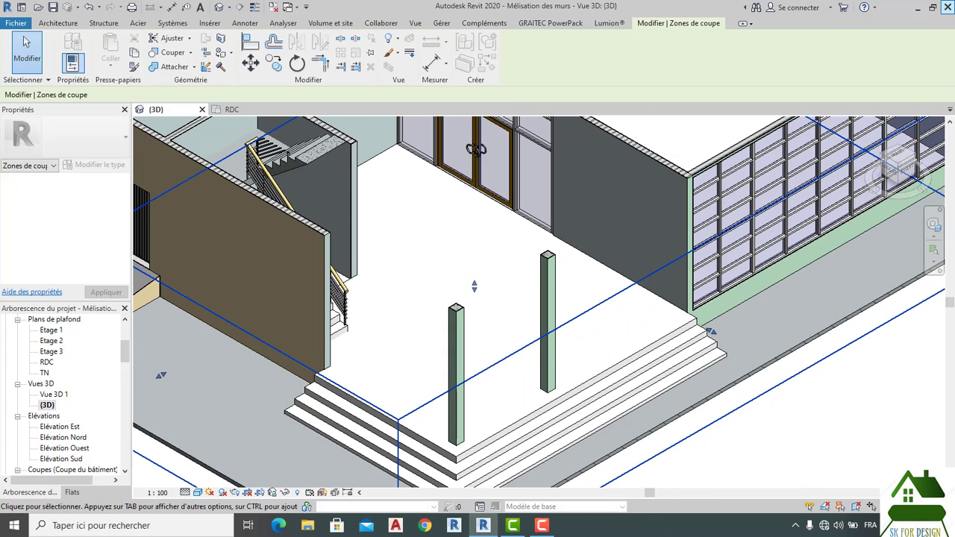
pyautogui.scroll(-5, 425, 275)
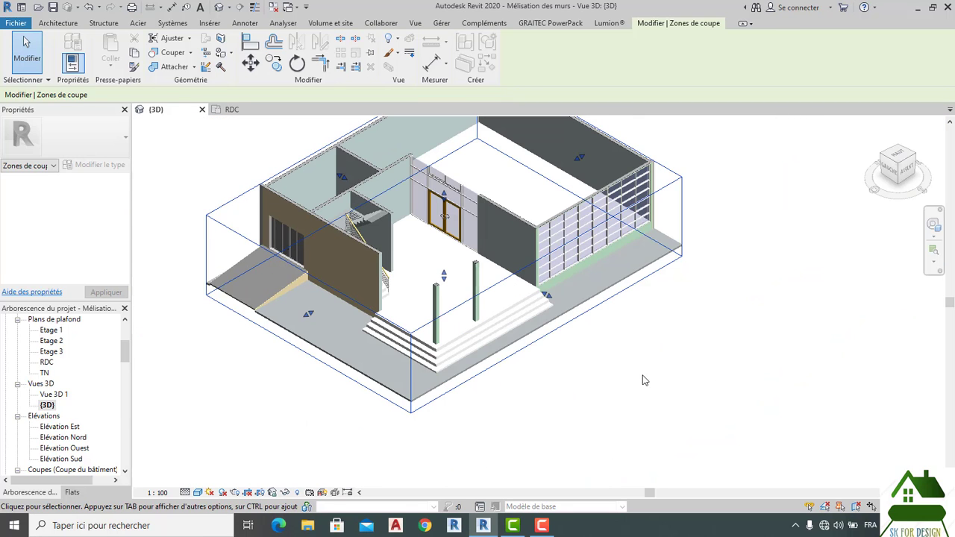
pyautogui.moveTo(713, 405); pyautogui.dragTo(714, 409, button='middle')
pyautogui.scroll(-1, 715, 409)
pyautogui.click(714, 409)
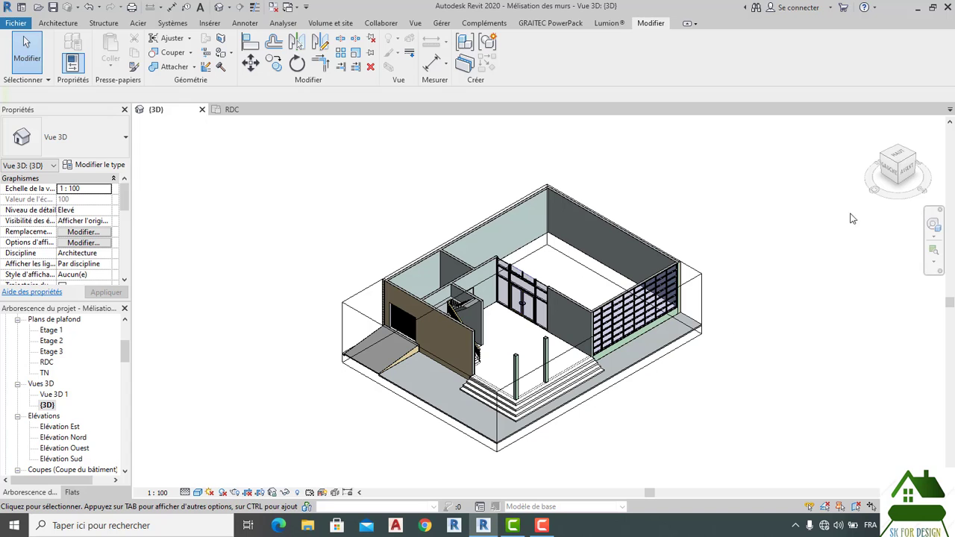
pyautogui.click(904, 169)
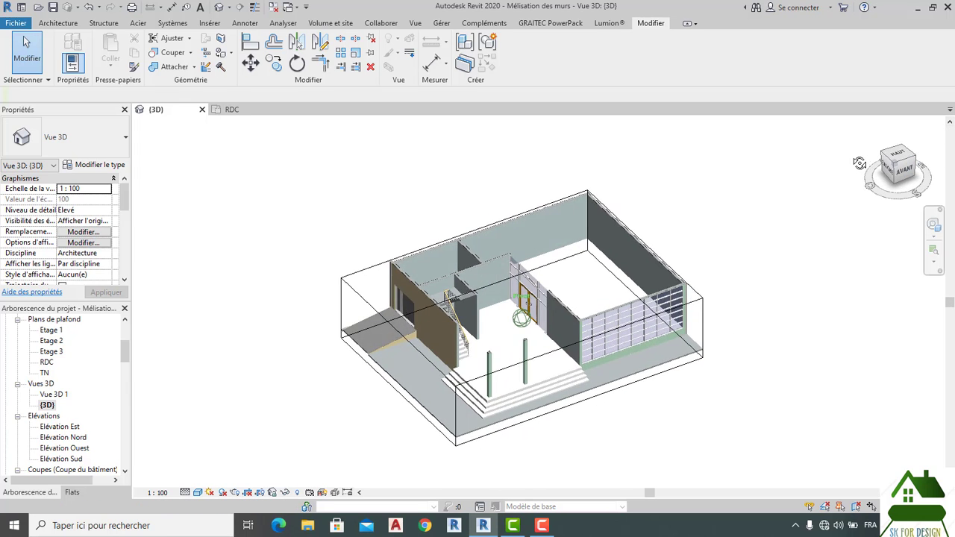
pyautogui.moveTo(915, 161); pyautogui.dragTo(901, 170)
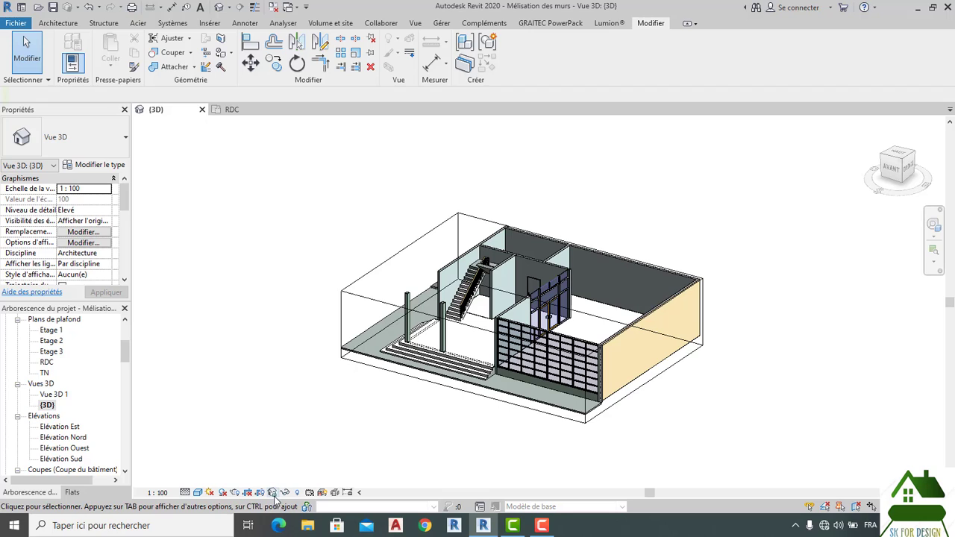
# Duplicate the sectioned {3D} view without its details
pyautogui.rightClick(48, 405)
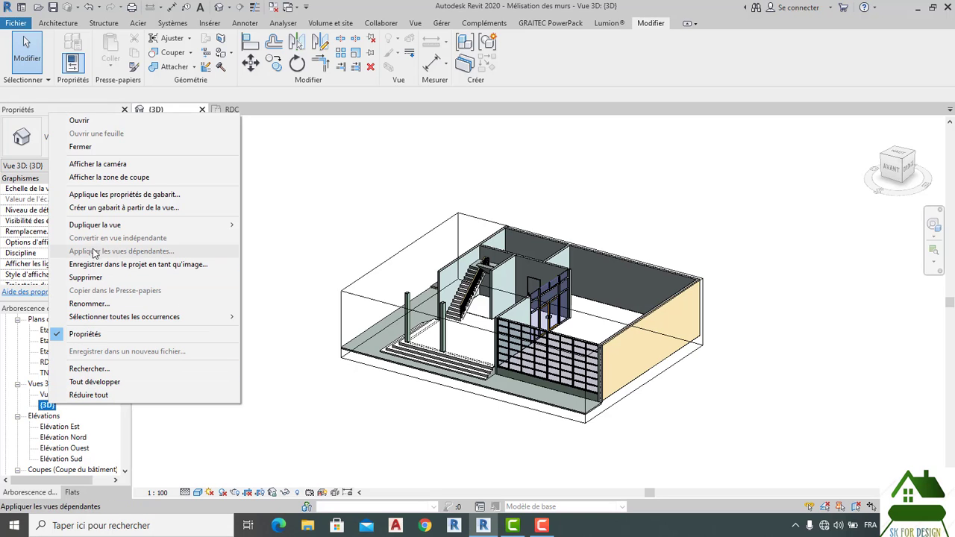
pyautogui.moveTo(108, 226)
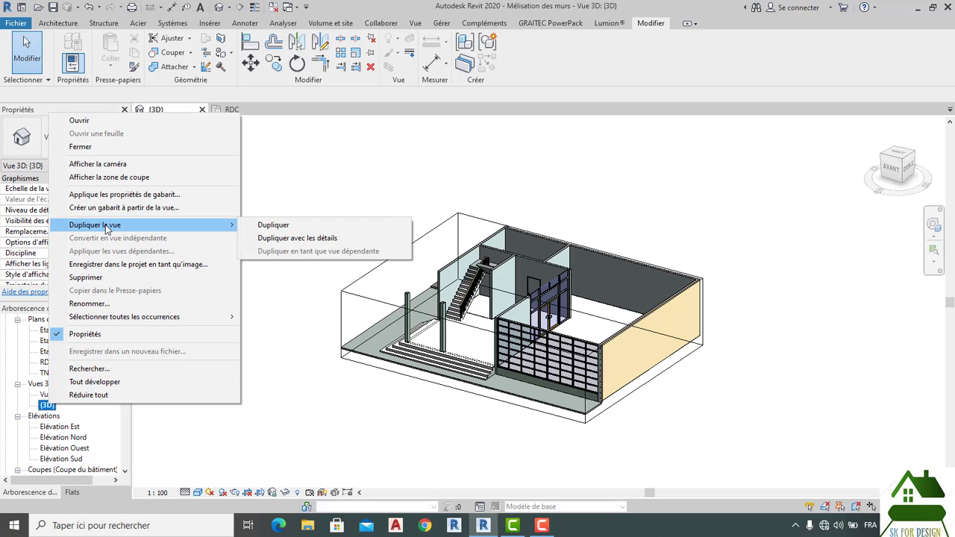
pyautogui.click(264, 225)
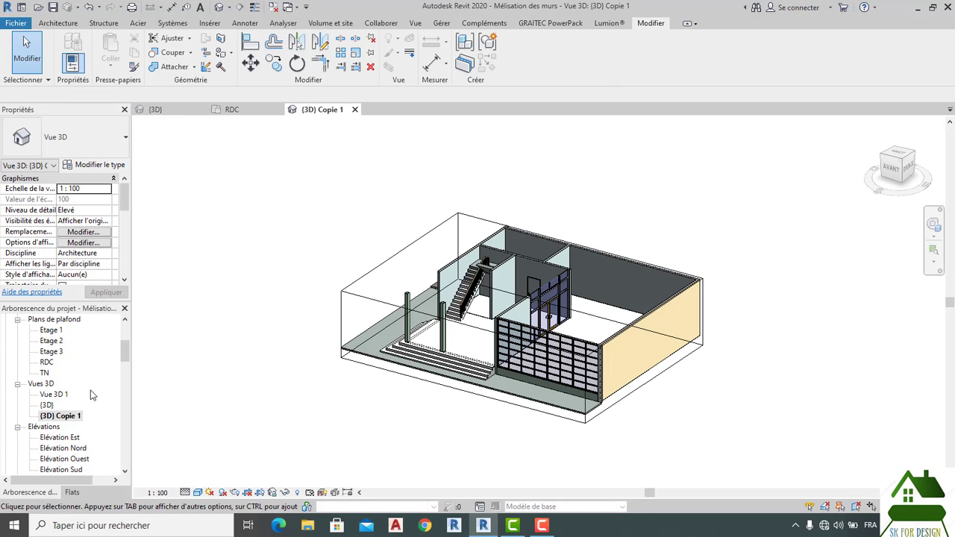
# Try to rename the duplicated 3D view as "{3D RDC"
pyautogui.rightClick(54, 416)
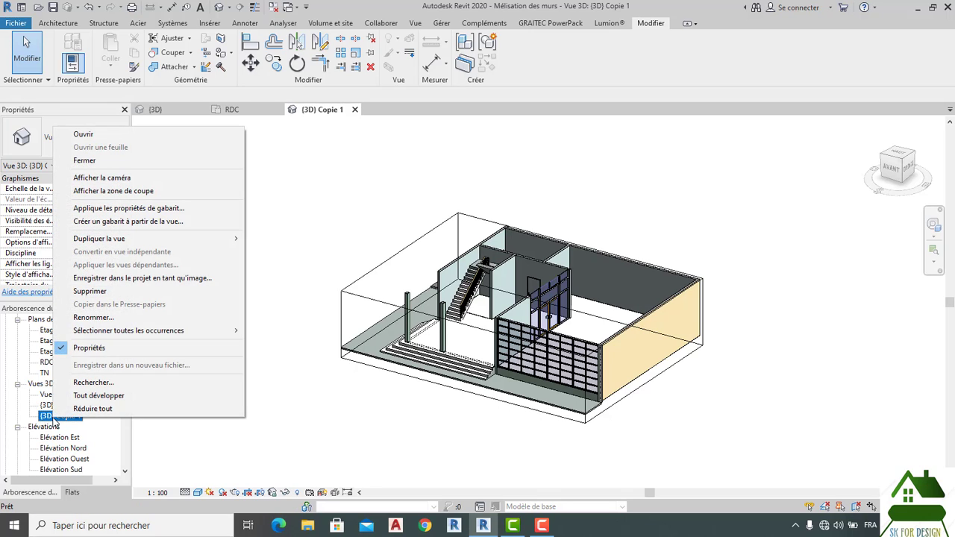
pyautogui.click(93, 317)
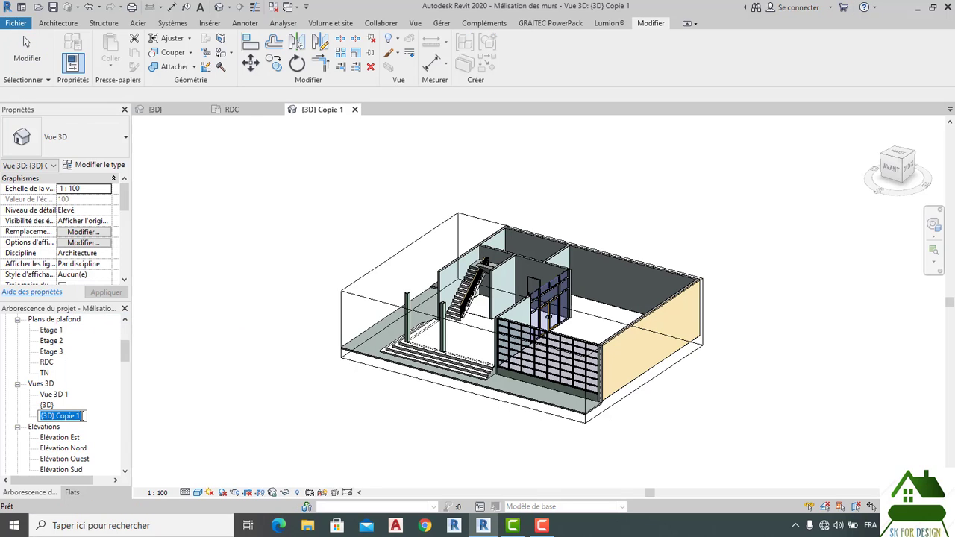
pyautogui.moveTo(83, 415); pyautogui.dragTo(50, 412)
pyautogui.press('BackSpace')
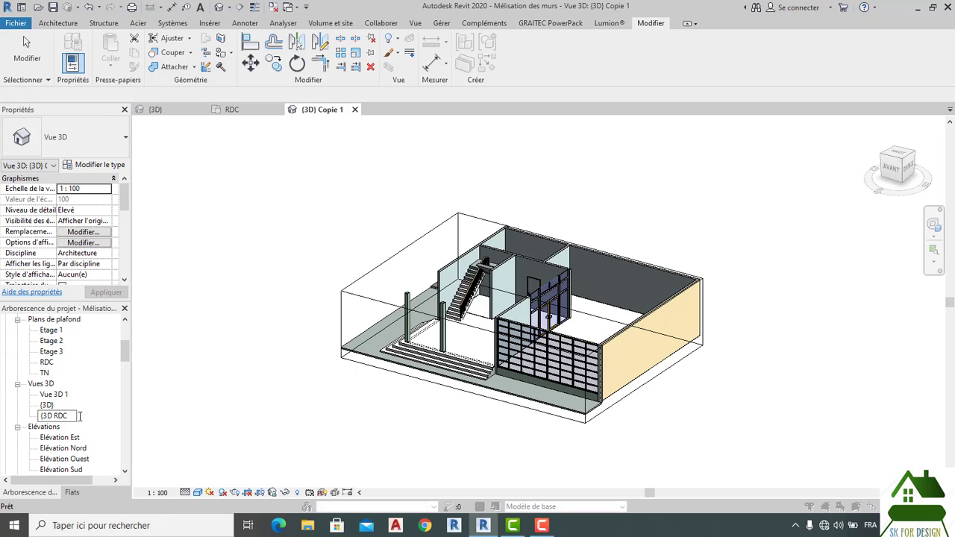
pyautogui.press('Return')
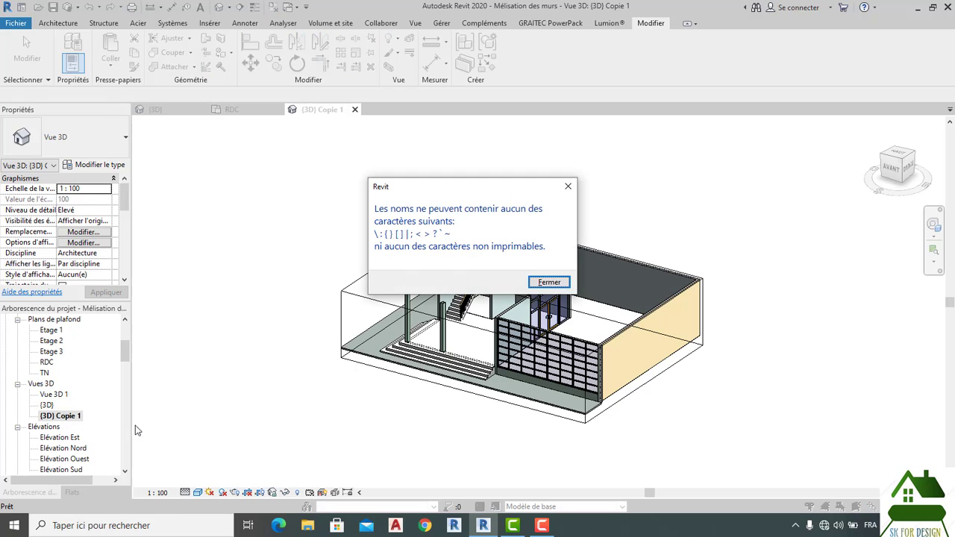
pyautogui.click(548, 283)
# Rename the duplicated 3D view as "RDC 3D"
pyautogui.rightClick(78, 414)
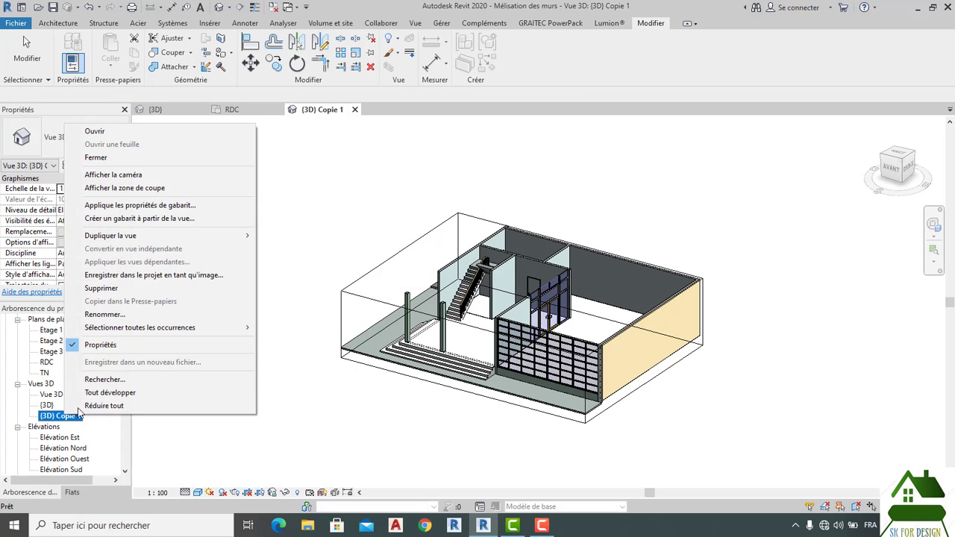
pyautogui.press('Up')
pyautogui.press('Up')
pyautogui.press('Up')
pyautogui.press('Up')
pyautogui.press('Up')
pyautogui.press('Up')
pyautogui.press('Up')
pyautogui.press('Return')
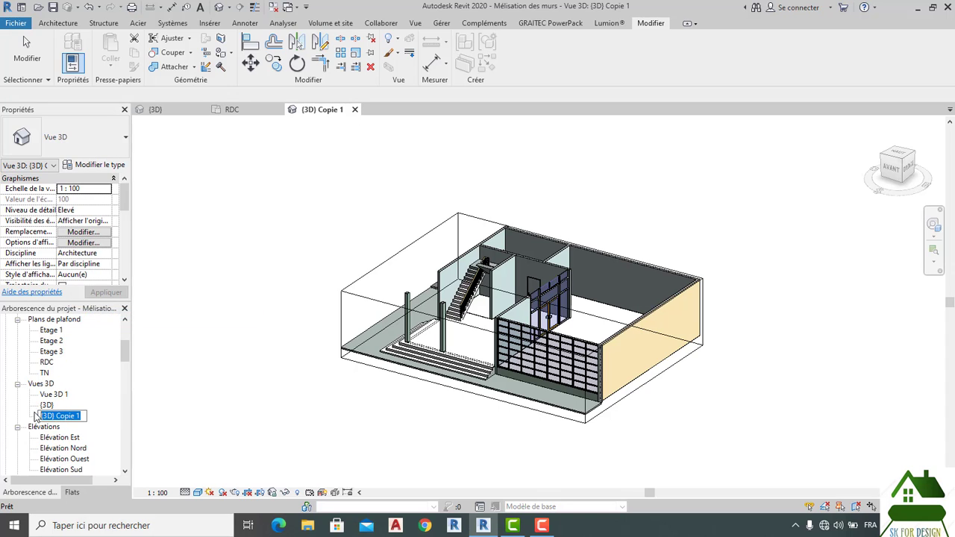
pyautogui.write('R')
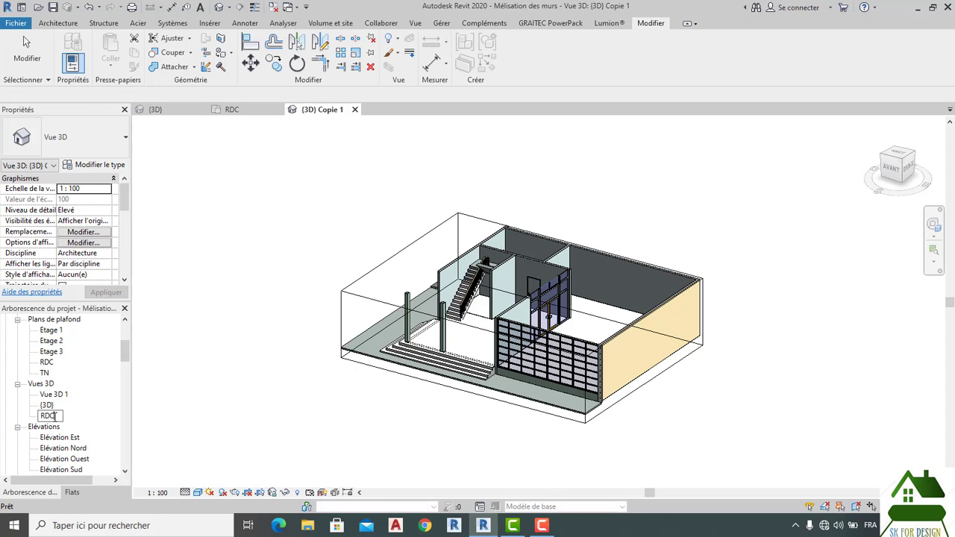
pyautogui.write('DC 3D')
pyautogui.press('Return')
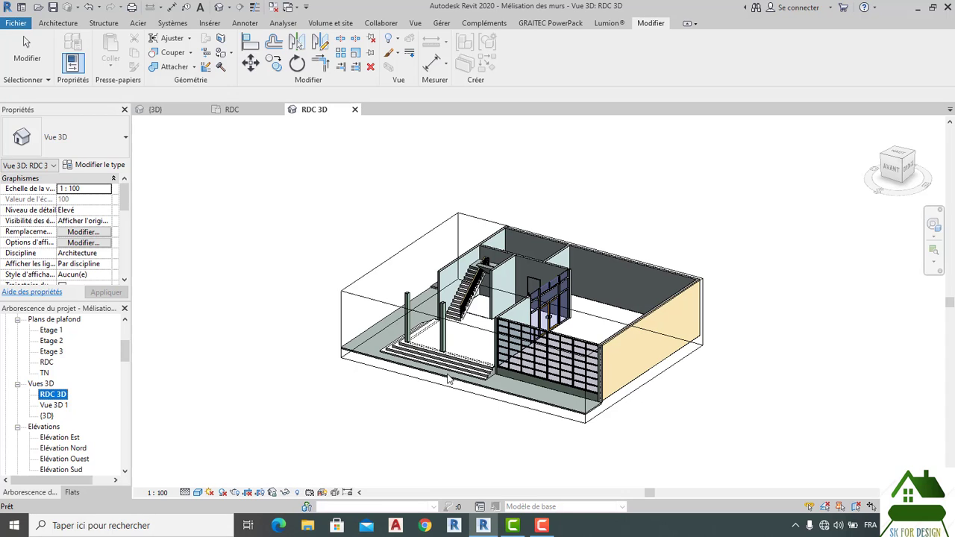
# Save the current orientation of the RDC 3D view and lock the view
pyautogui.click(277, 491)
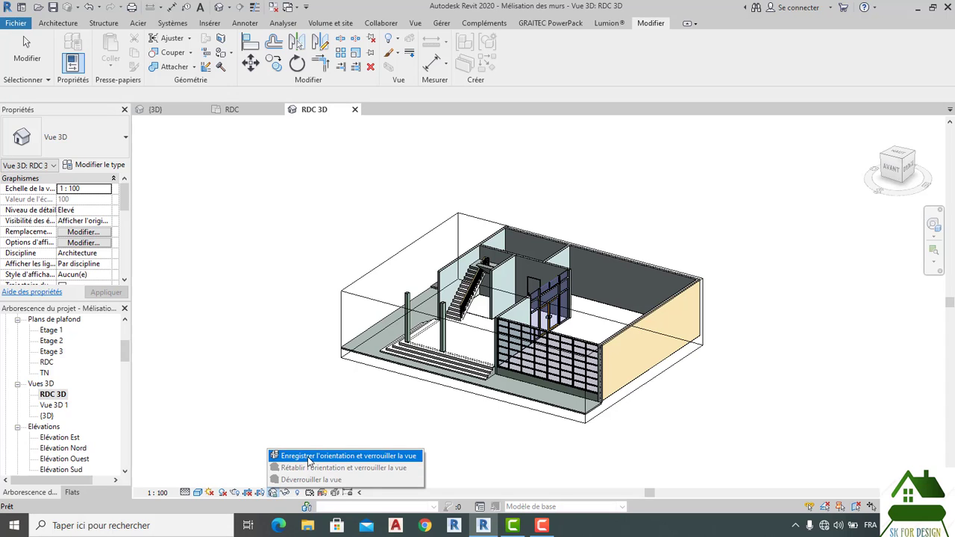
pyautogui.click(308, 456)
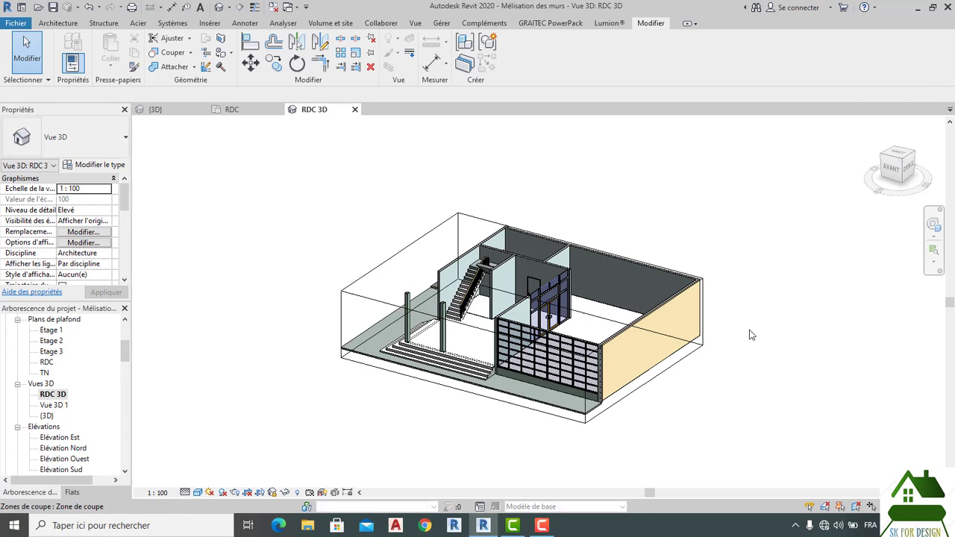
pyautogui.scroll(3, 559, 313)
pyautogui.scroll(-4, 559, 313)
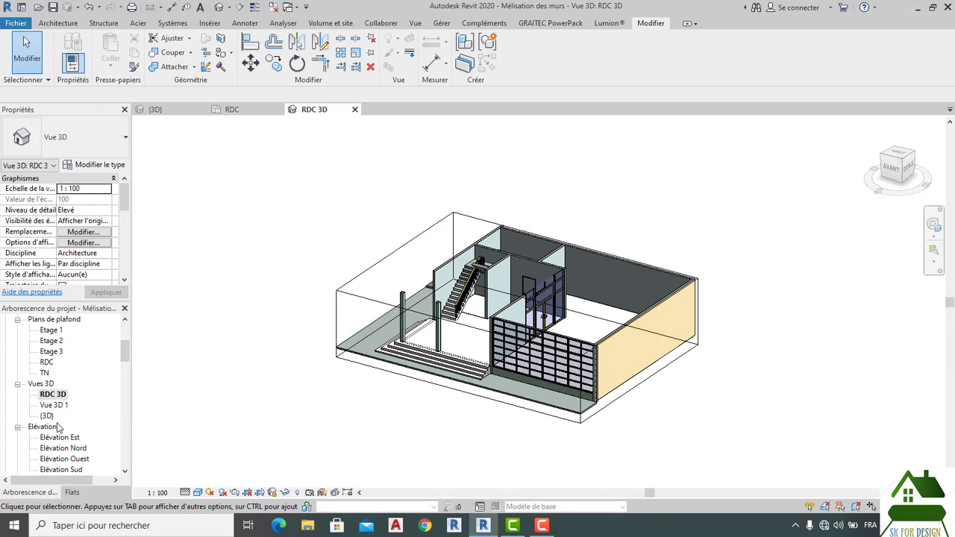
# Duplicate the RDC 3D view and select the new copy in the project browser
pyautogui.rightClick(58, 395)
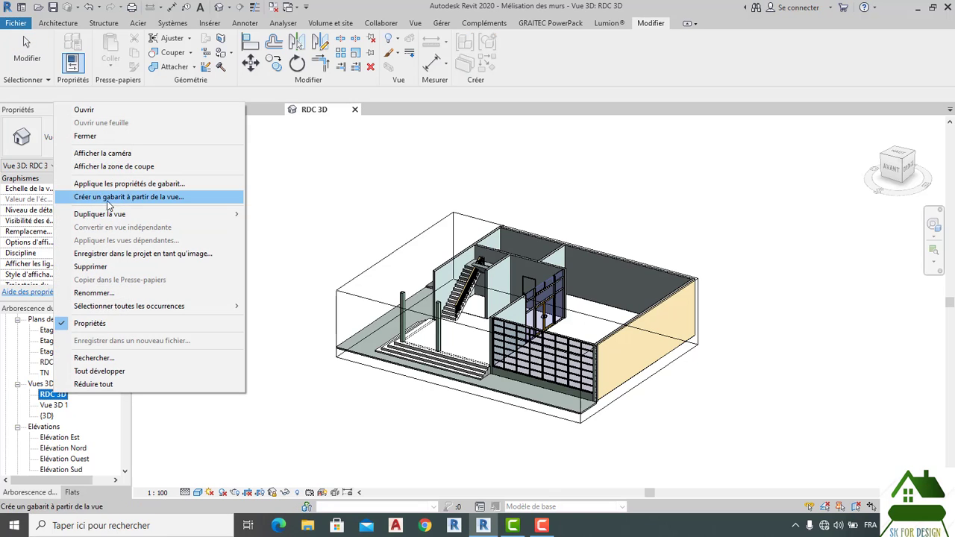
pyautogui.moveTo(226, 214)
pyautogui.click(262, 216)
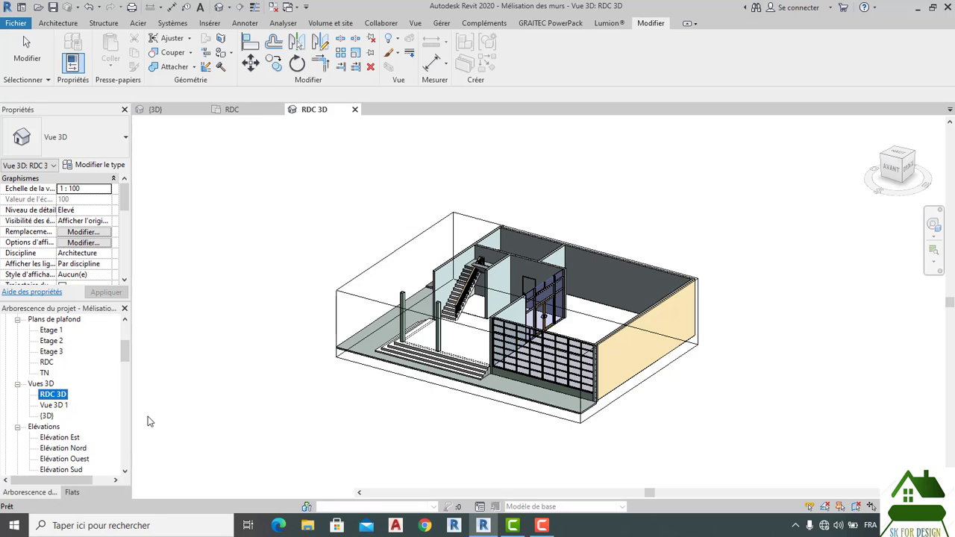
pyautogui.rightClick(60, 396)
pyautogui.click(68, 406)
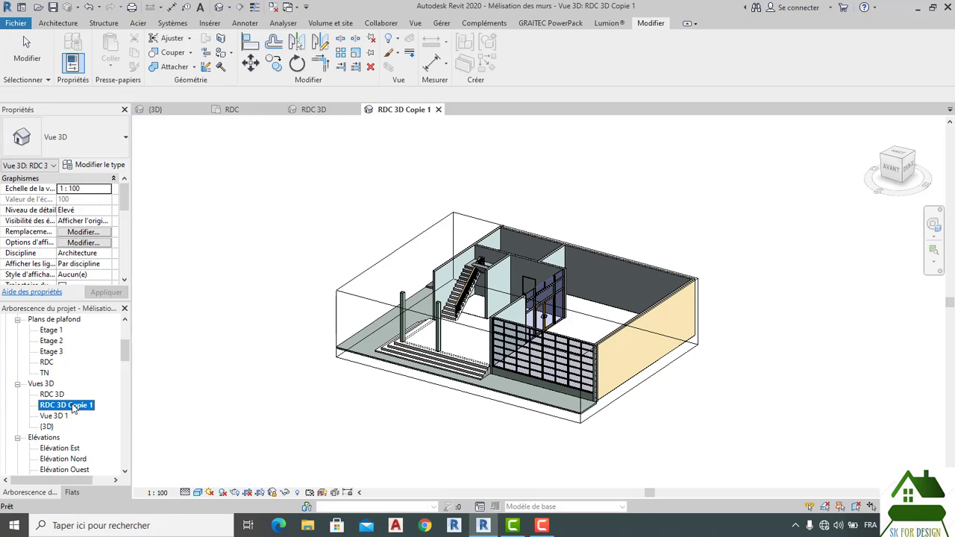
# Rename the copied 3D view as "Etage 3D"
pyautogui.rightClick(70, 405)
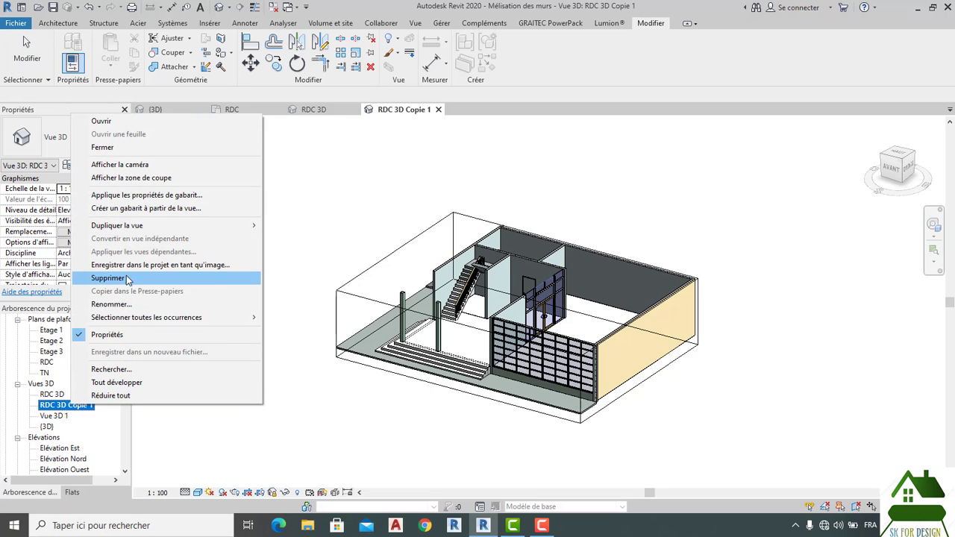
pyautogui.click(131, 304)
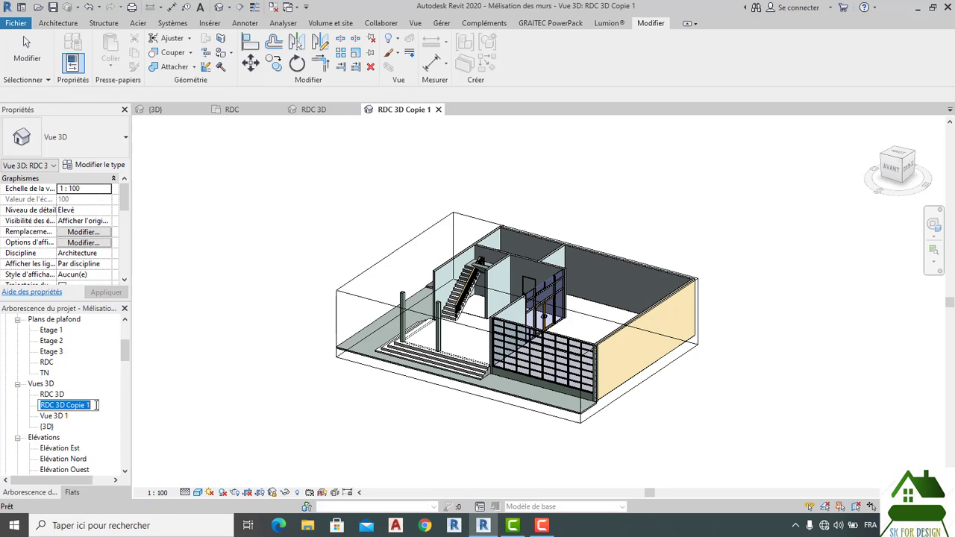
pyautogui.press('BackSpace')
pyautogui.press('Return')
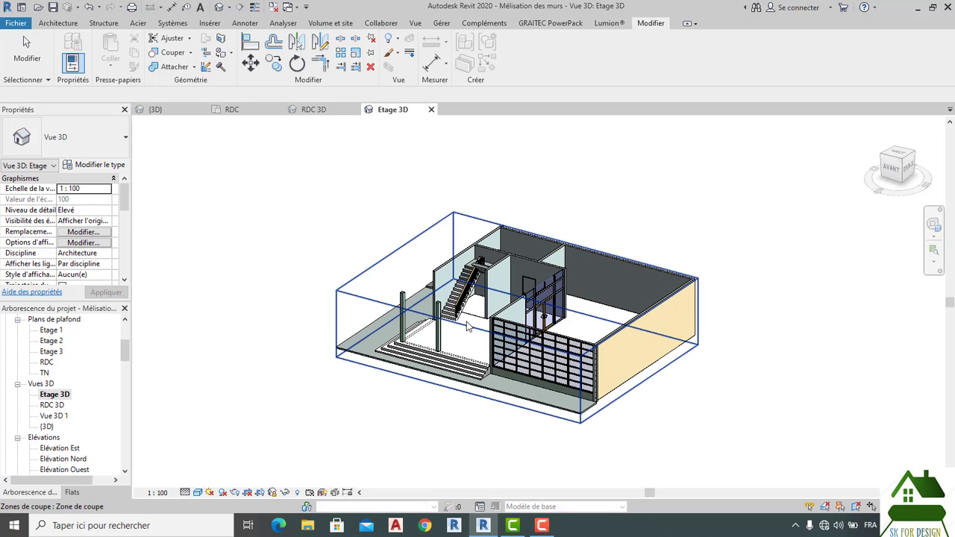
# Raise the top face of the section box in the Etage 3D view to include the upper floor's rooms
pyautogui.click(467, 325)
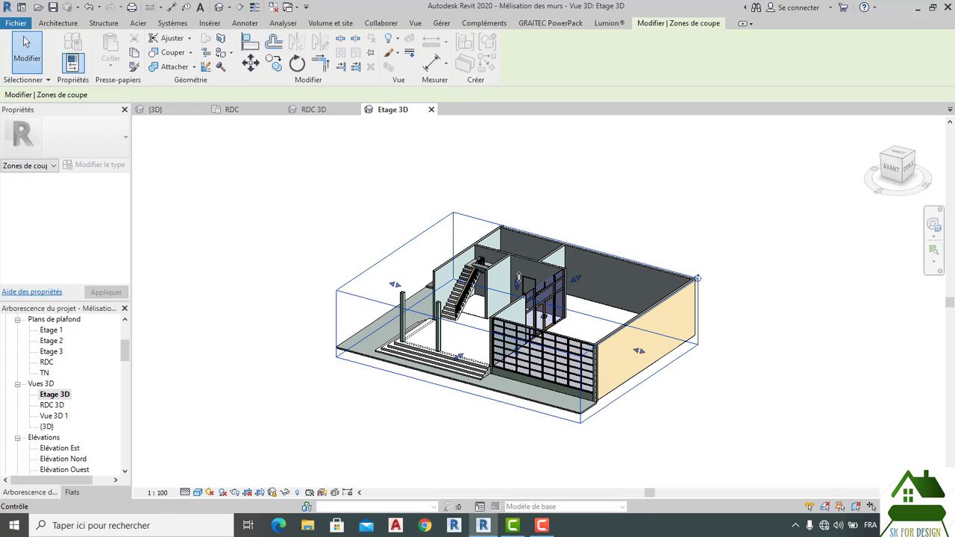
pyautogui.moveTo(518, 277); pyautogui.dragTo(518, 246)
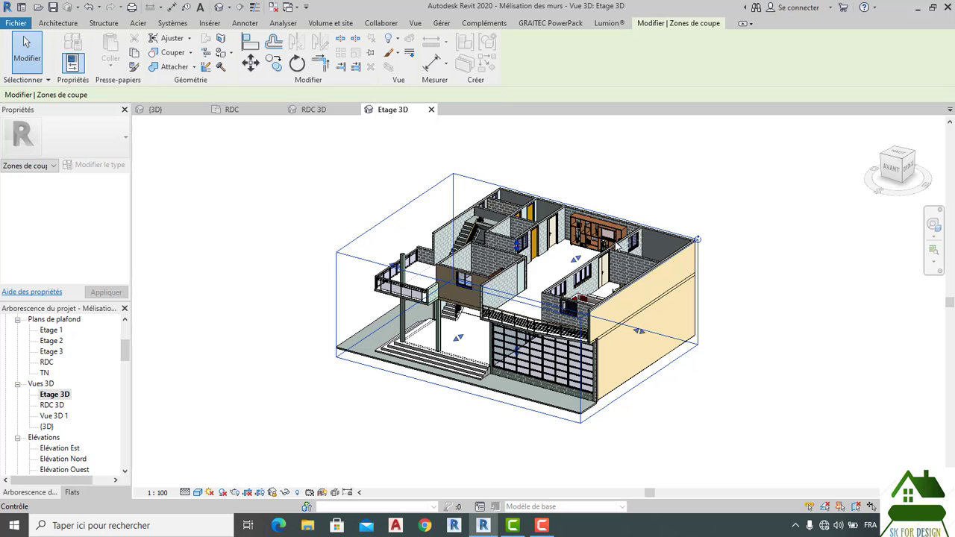
pyautogui.click(812, 298)
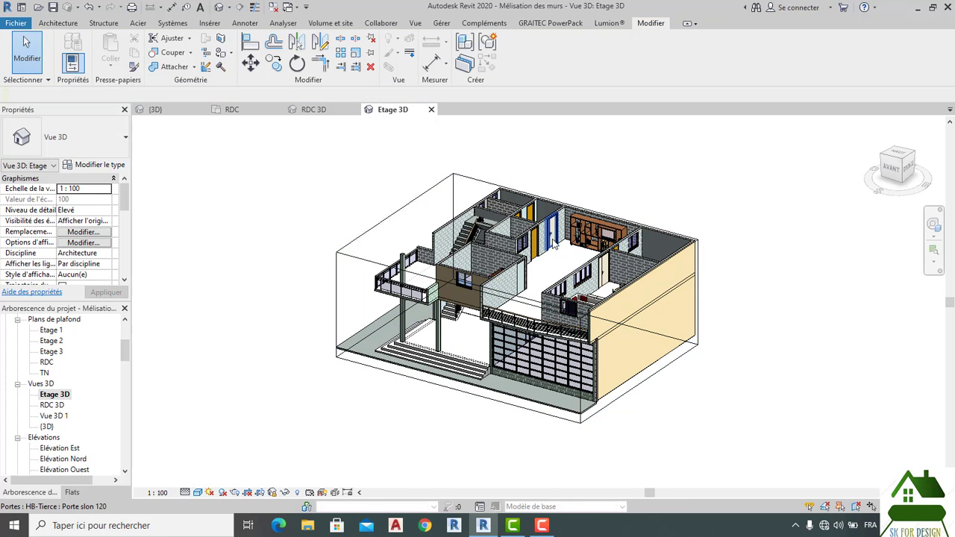
# Unlock the orientation of the Etage 3D view
pyautogui.scroll(3, 552, 245)
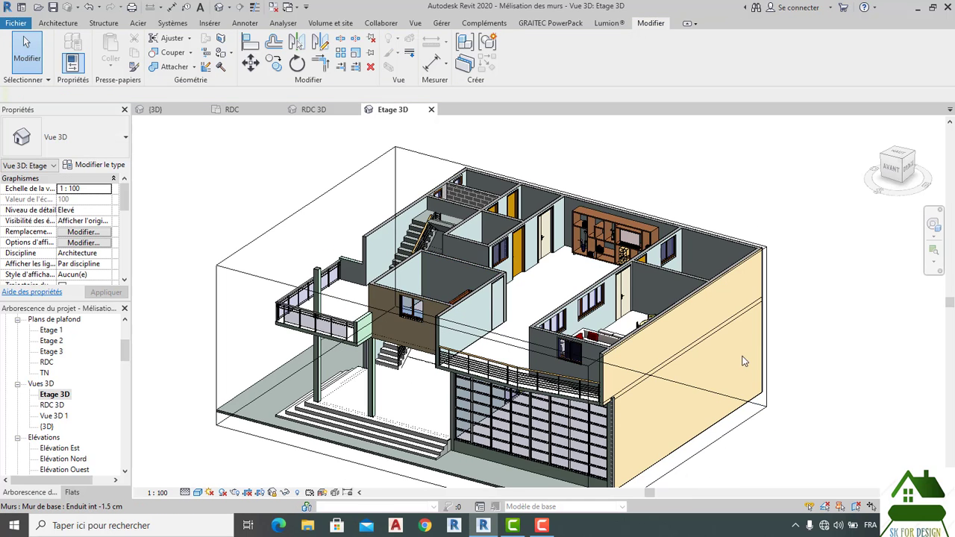
pyautogui.scroll(-2, 540, 321)
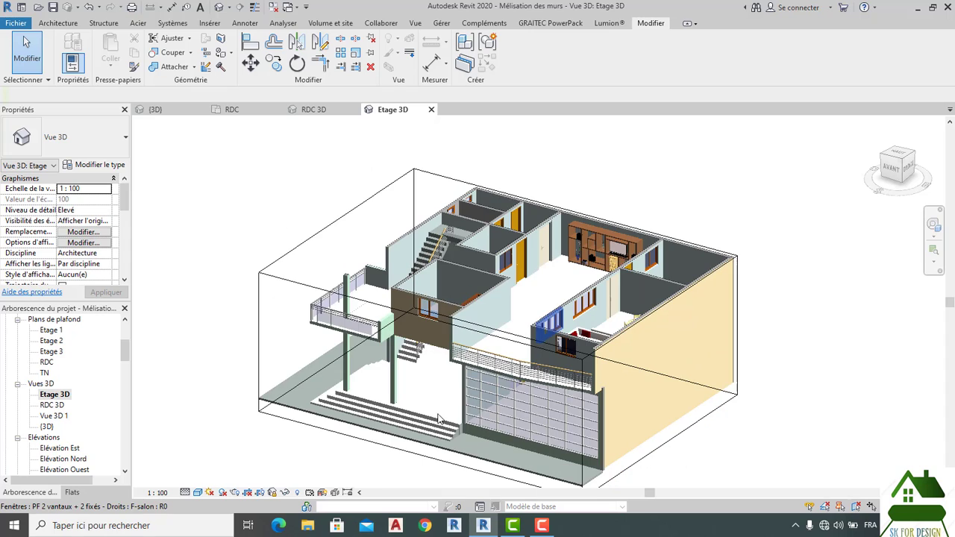
pyautogui.click(271, 492)
pyautogui.click(283, 480)
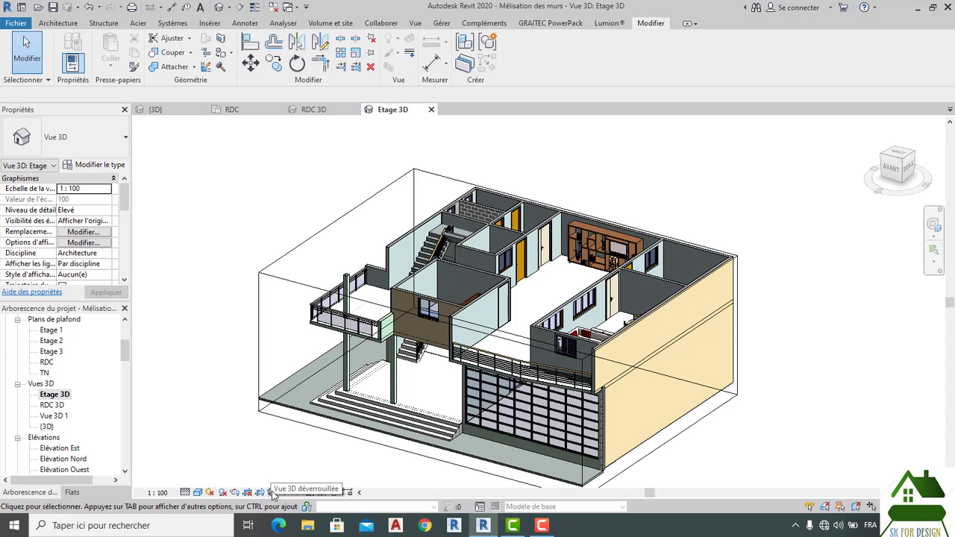
pyautogui.click(272, 494)
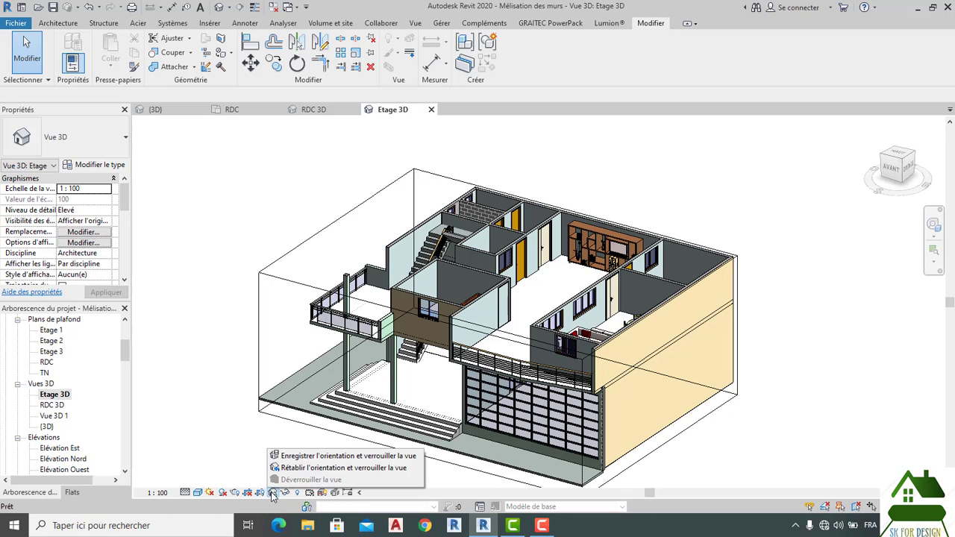
pyautogui.click(882, 173)
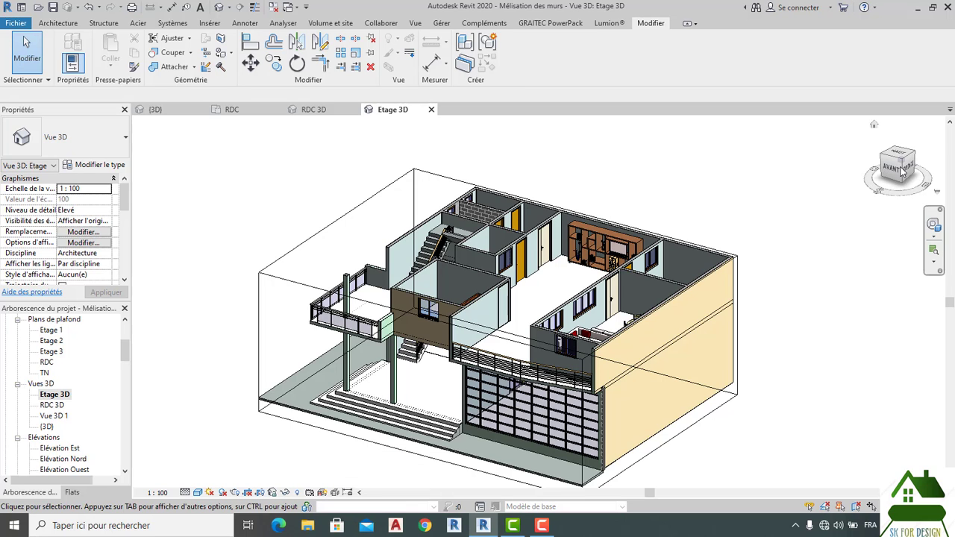
# Examine the sectioned upper floor of the Etage 3D view from the front, left and right sides of the building
pyautogui.moveTo(910, 177); pyautogui.dragTo(936, 170)
pyautogui.click(894, 170)
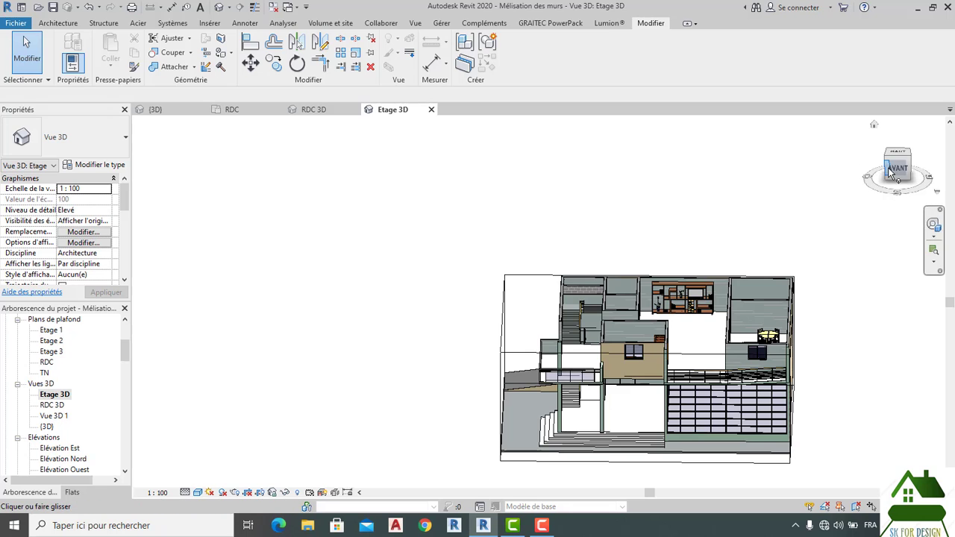
pyautogui.moveTo(896, 176); pyautogui.dragTo(932, 177)
pyautogui.moveTo(593, 237); pyautogui.dragTo(385, 201, button='middle')
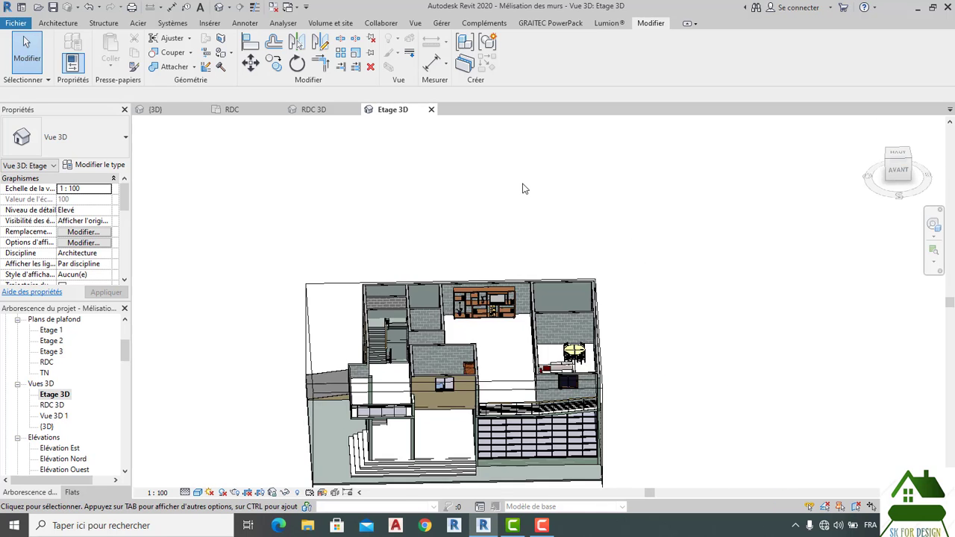
pyautogui.scroll(-2, 525, 187)
pyautogui.moveTo(907, 168); pyautogui.dragTo(888, 177)
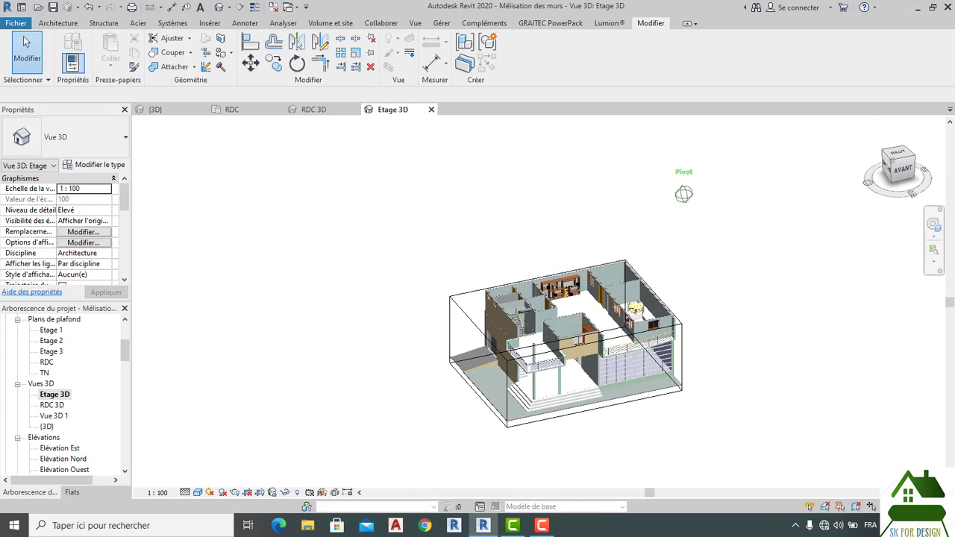
pyautogui.scroll(3, 656, 377)
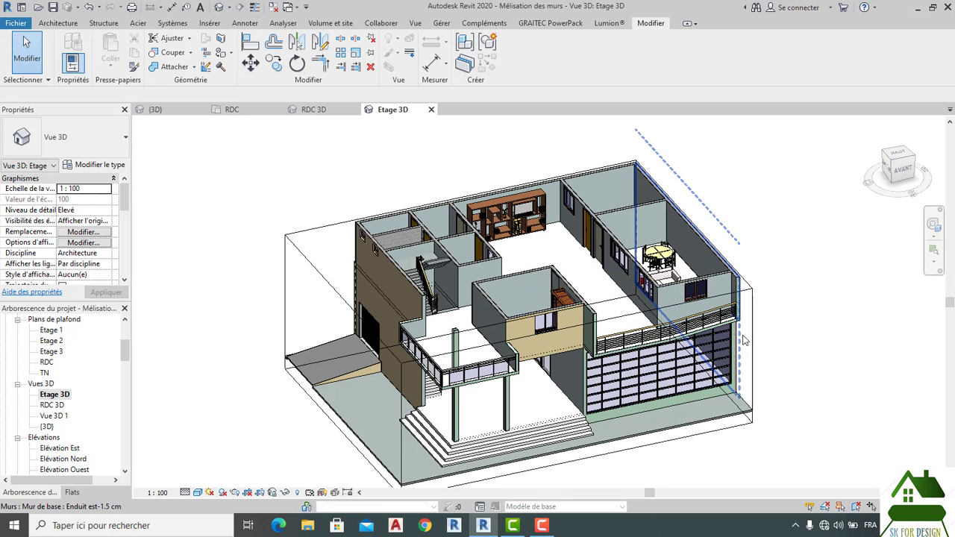
pyautogui.scroll(1, 826, 303)
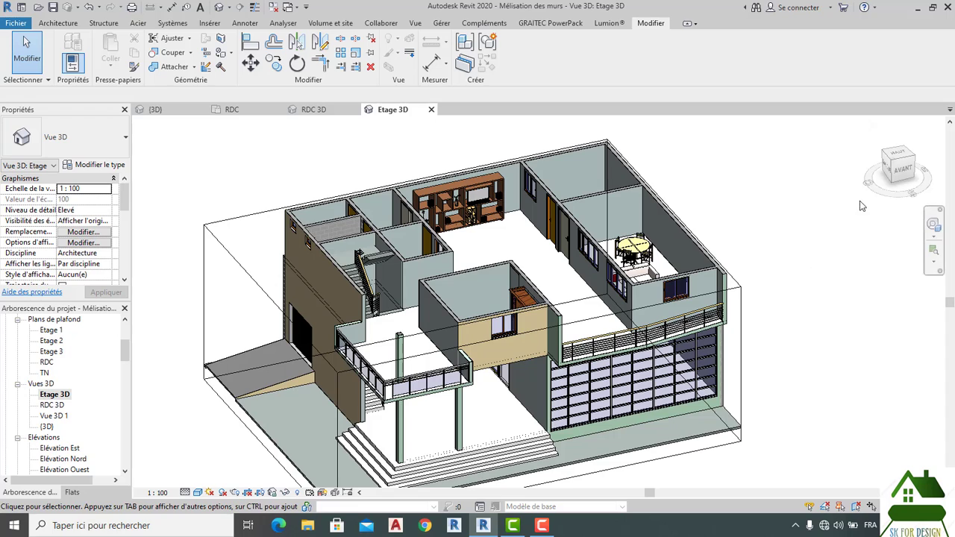
pyautogui.moveTo(886, 178); pyautogui.dragTo(802, 180)
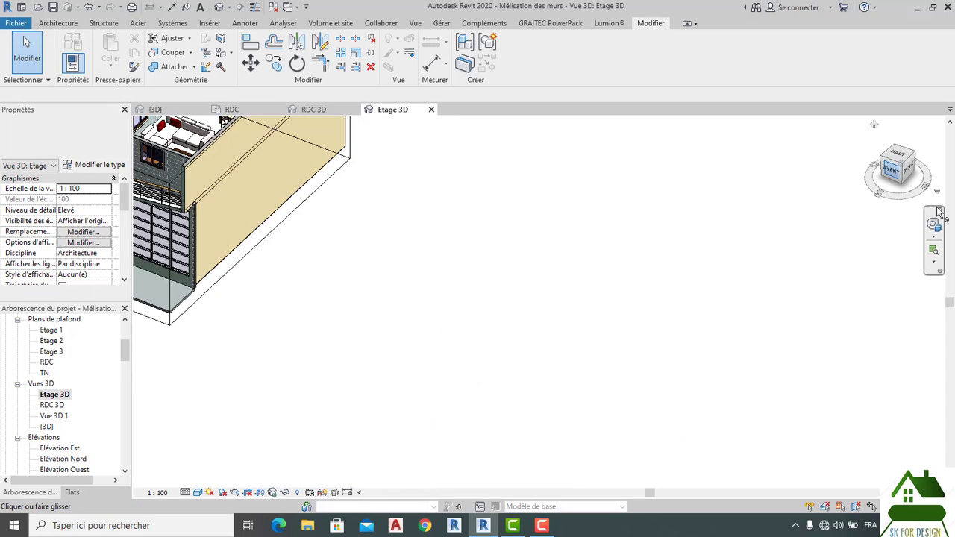
pyautogui.moveTo(550, 174); pyautogui.dragTo(602, 297, button='middle')
pyautogui.scroll(-1, 416, 262)
pyautogui.moveTo(748, 265); pyautogui.dragTo(942, 311, button='middle')
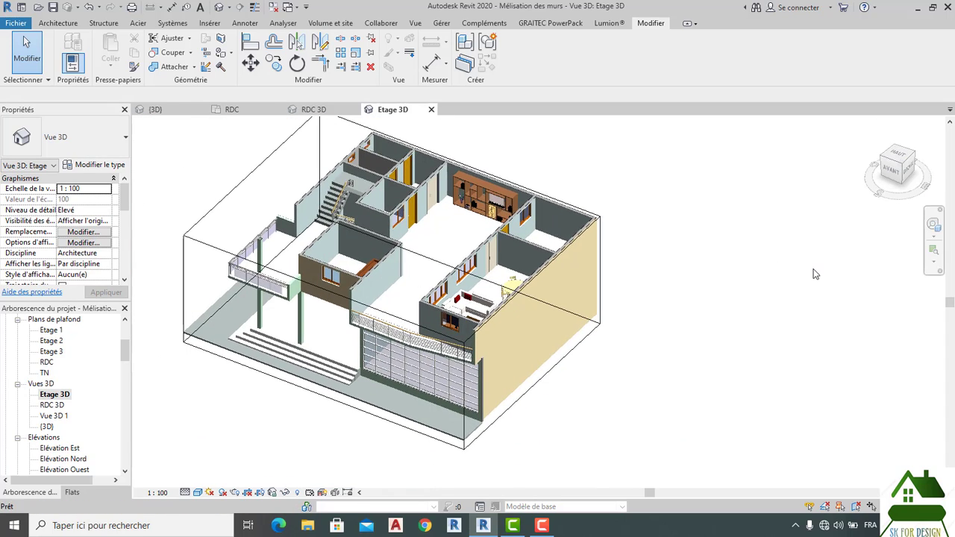
pyautogui.scroll(-3, 768, 258)
pyautogui.moveTo(901, 186); pyautogui.dragTo(861, 217)
pyautogui.moveTo(861, 224); pyautogui.dragTo(390, 345, button='middle')
pyautogui.scroll(-1, 493, 319)
pyautogui.scroll(-1, 493, 318)
pyautogui.moveTo(710, 295); pyautogui.dragTo(869, 279, button='middle')
pyautogui.moveTo(889, 163); pyautogui.dragTo(865, 169)
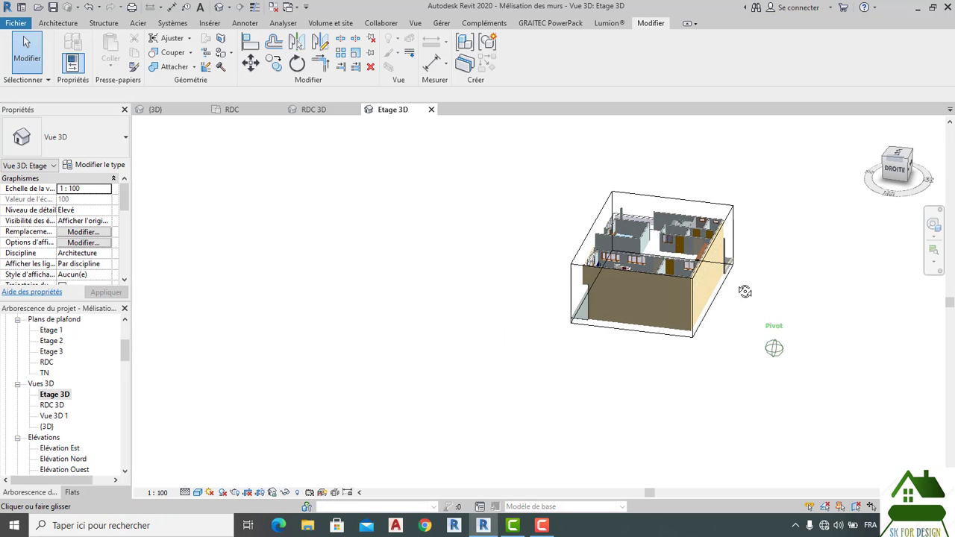
pyautogui.moveTo(701, 333); pyautogui.dragTo(595, 394, button='middle')
pyautogui.scroll(1, 522, 317)
pyautogui.scroll(4, 565, 333)
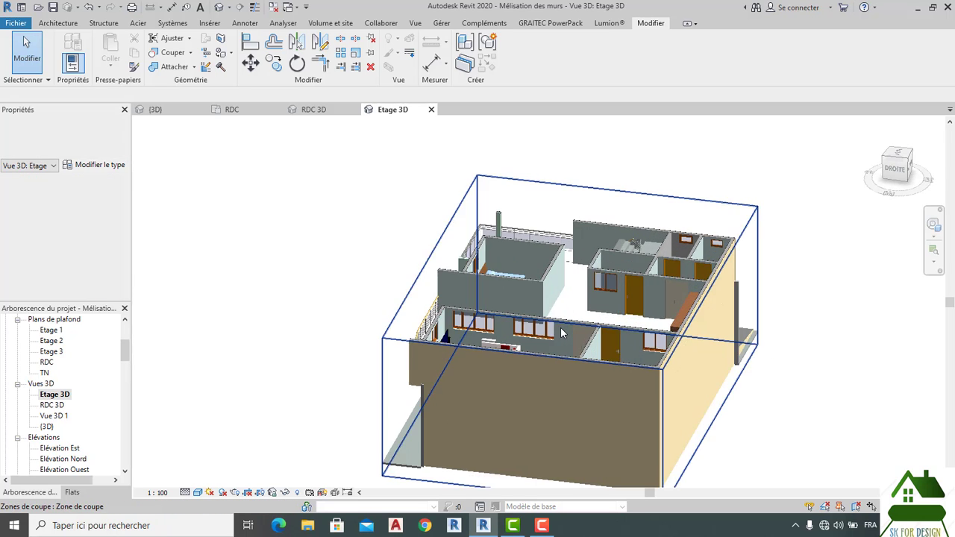
pyautogui.scroll(-2, 571, 336)
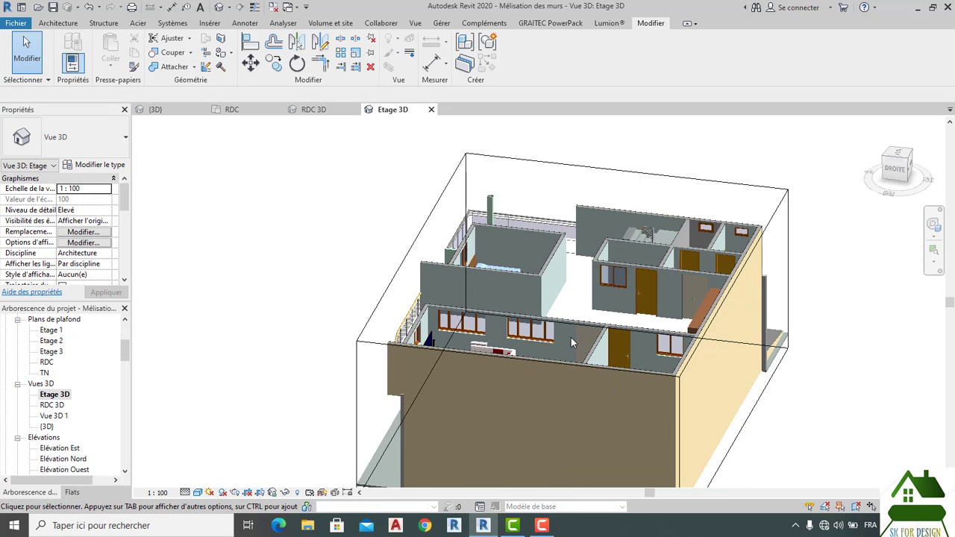
pyautogui.click(928, 174)
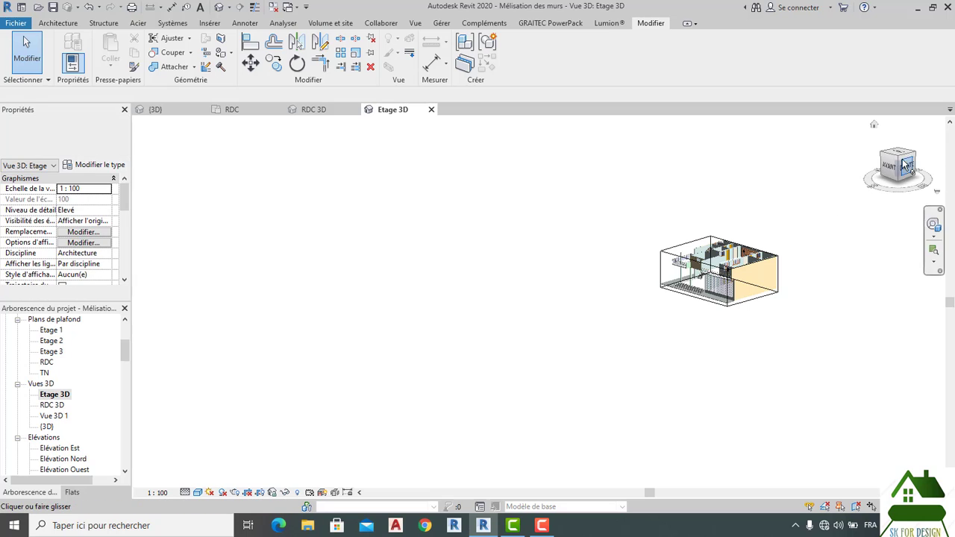
pyautogui.moveTo(902, 165)
pyautogui.mouseDown()
pyautogui.moveTo(925, 194)
pyautogui.moveTo(953, 166)
pyautogui.mouseUp()
pyautogui.scroll(2, 498, 393)
pyautogui.scroll(2, 529, 313)
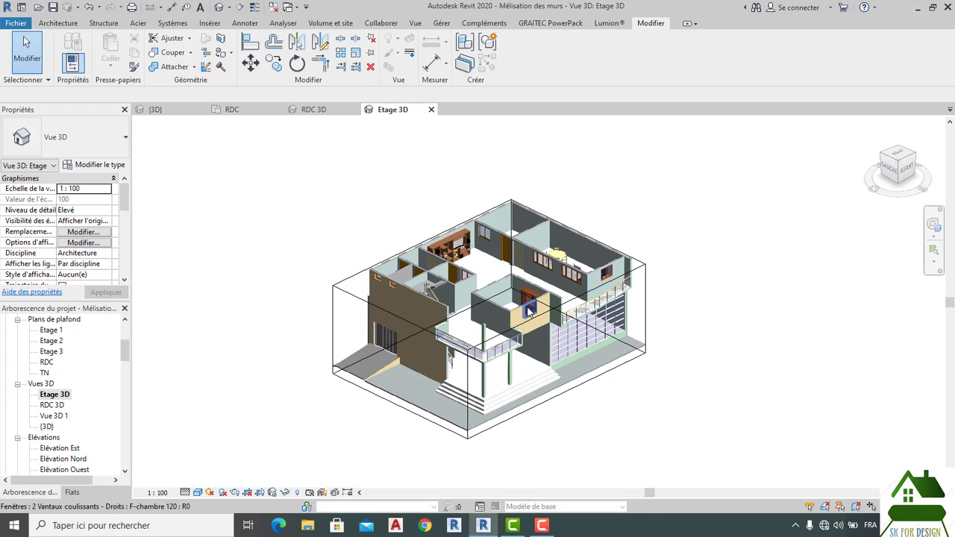
# Lower the top face of the section box slightly to cut the upper-floor walls through their windows
pyautogui.scroll(4, 547, 290)
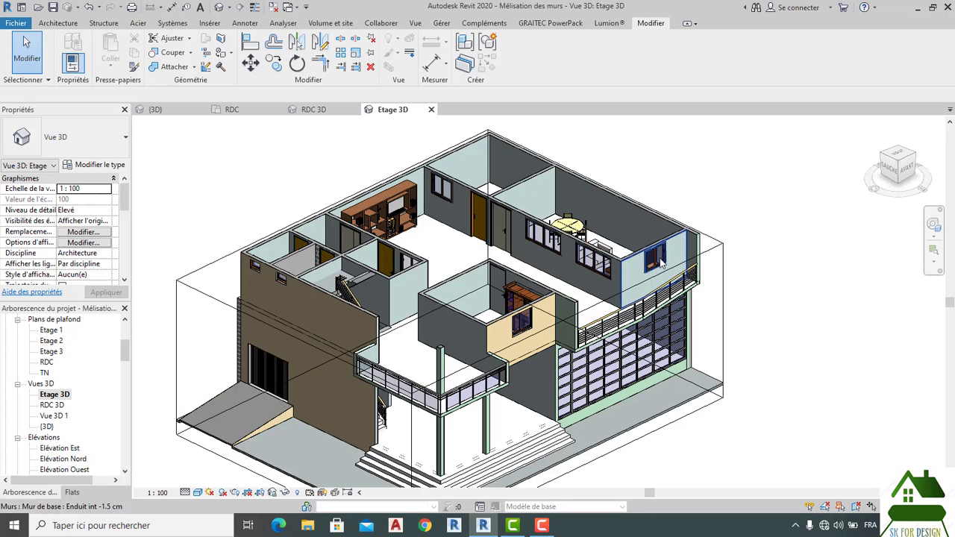
pyautogui.click(558, 326)
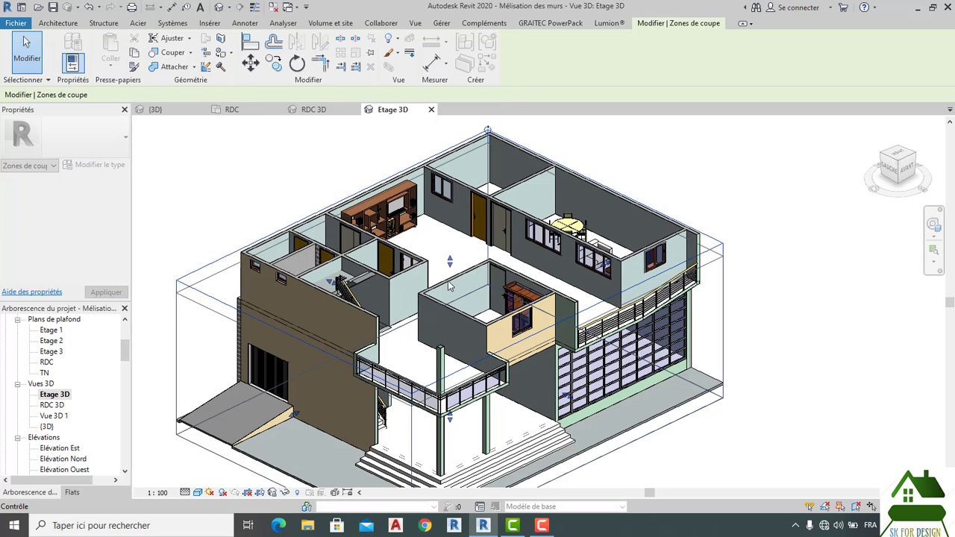
pyautogui.moveTo(449, 282); pyautogui.dragTo(449, 283)
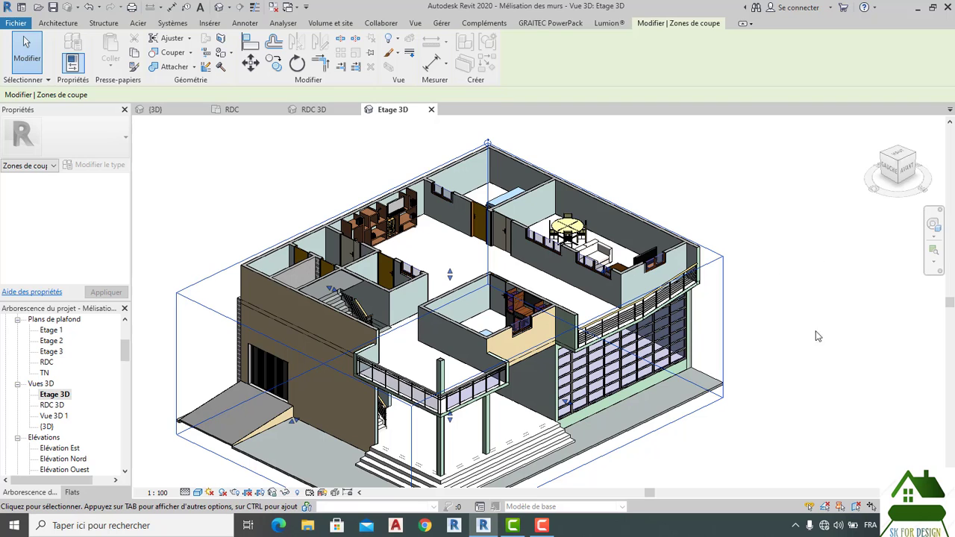
pyautogui.click(843, 386)
# Examine the furnished upper-floor rooms from the building's left and rear sides
pyautogui.click(893, 170)
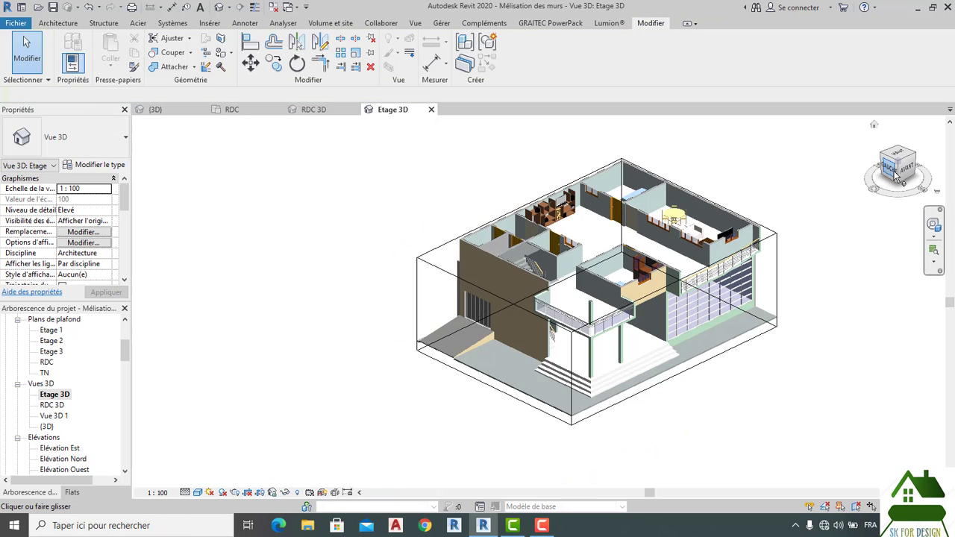
pyautogui.moveTo(894, 176)
pyautogui.mouseDown()
pyautogui.moveTo(938, 164)
pyautogui.moveTo(145, 161)
pyautogui.moveTo(629, 213)
pyautogui.moveTo(767, 175)
pyautogui.moveTo(895, 172)
pyautogui.mouseUp()
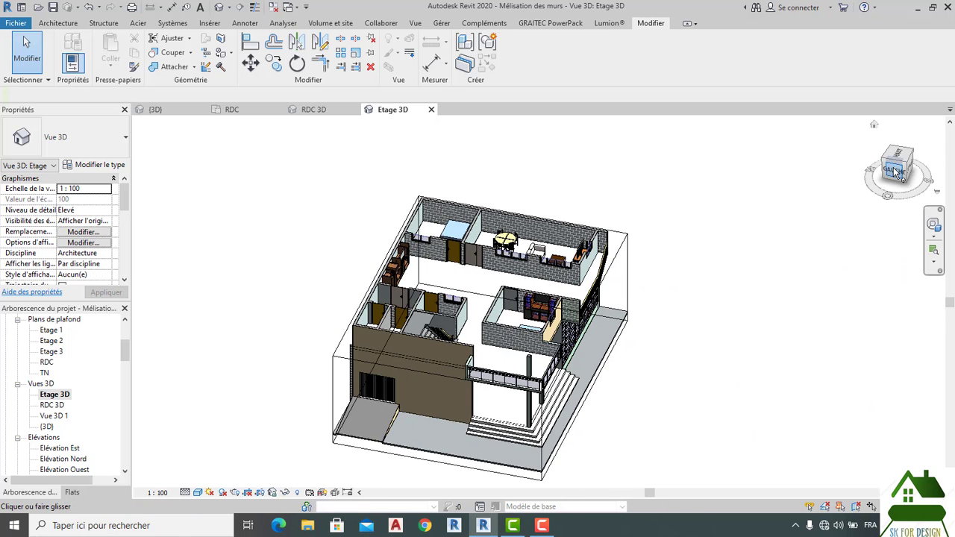
pyautogui.click(895, 171)
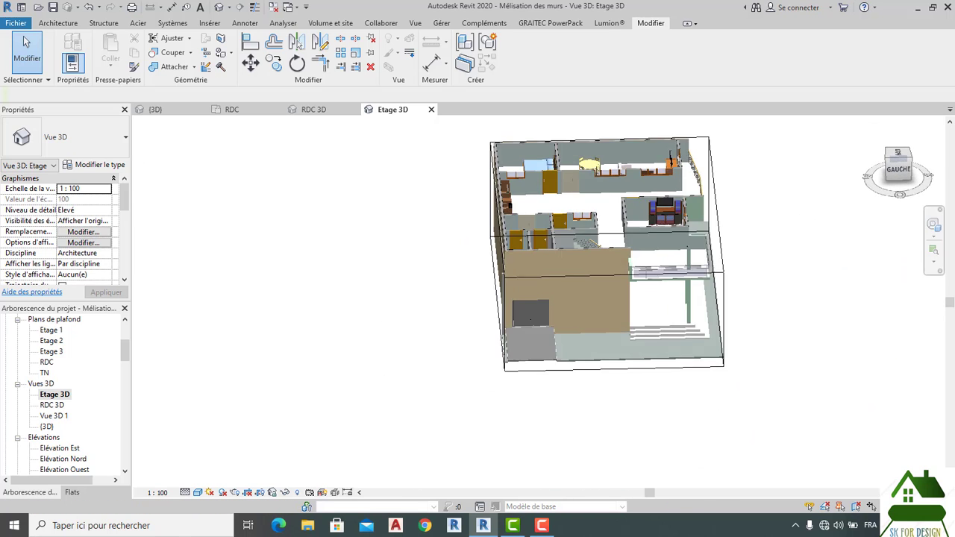
pyautogui.keyDown('shift'); pyautogui.moveTo(566, 417); pyautogui.dragTo(675, 477, button='middle'); pyautogui.keyUp('shift')
pyautogui.scroll(3, 652, 352)
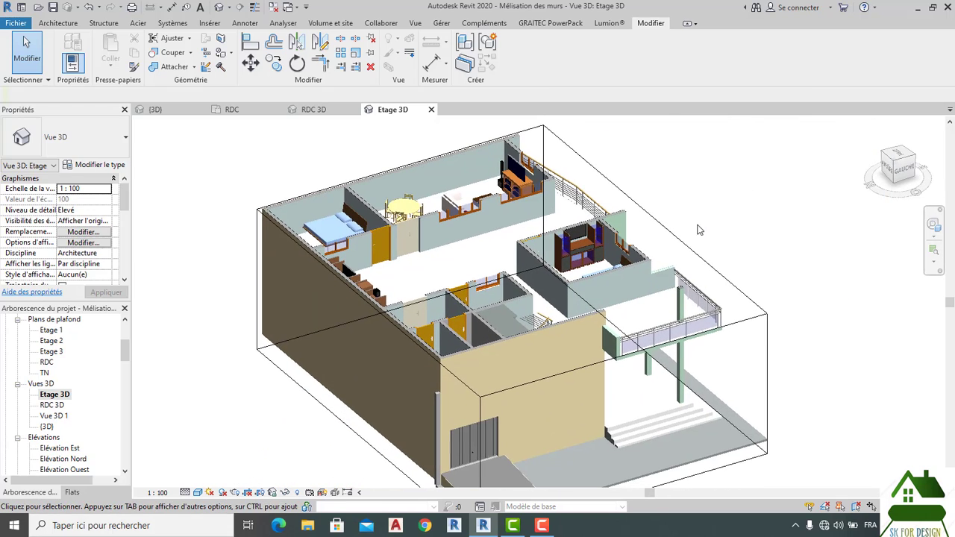
pyautogui.click(915, 176)
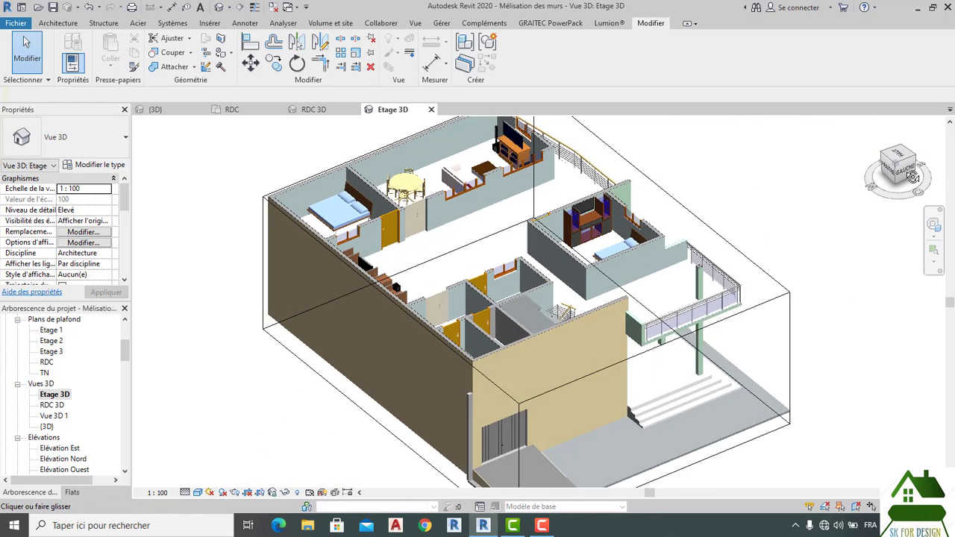
pyautogui.moveTo(786, 205); pyautogui.dragTo(772, 238, button='middle')
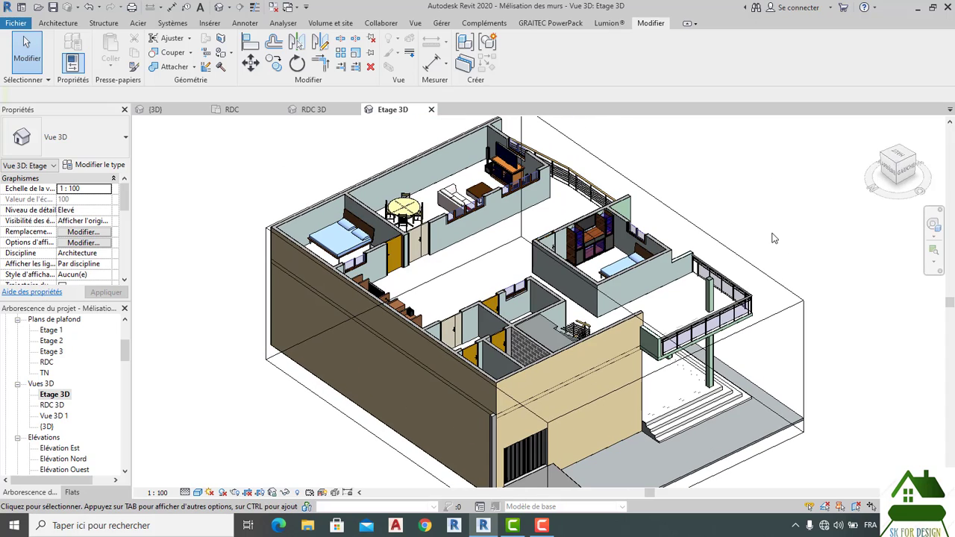
# Compare the sectioned ground floor in the RDC 3D view with the upper floor in the Etage 3D view
pyautogui.scroll(2, 724, 242)
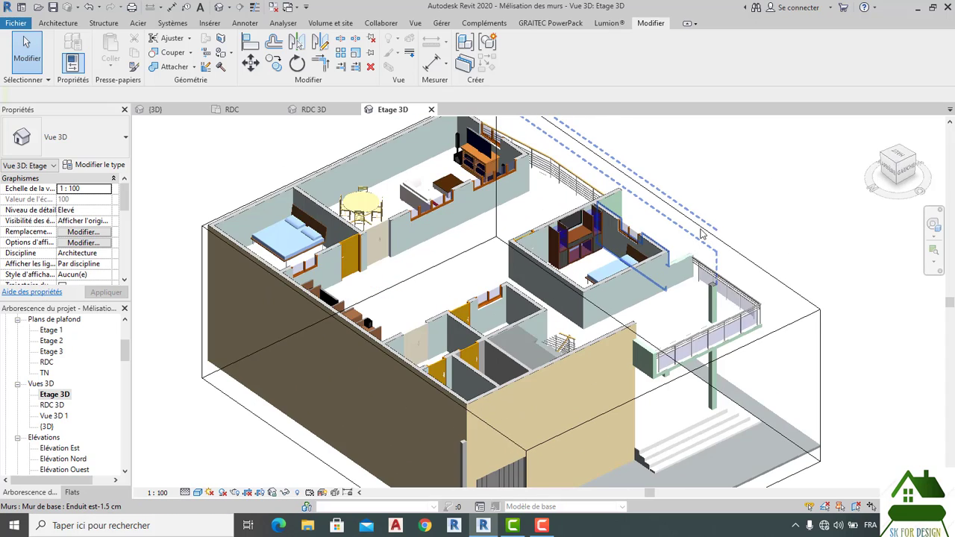
pyautogui.moveTo(763, 216)
pyautogui.mouseDown(button='middle')
pyautogui.moveTo(783, 232)
pyautogui.moveTo(776, 228)
pyautogui.mouseUp(button='middle')
pyautogui.scroll(-1, 774, 234)
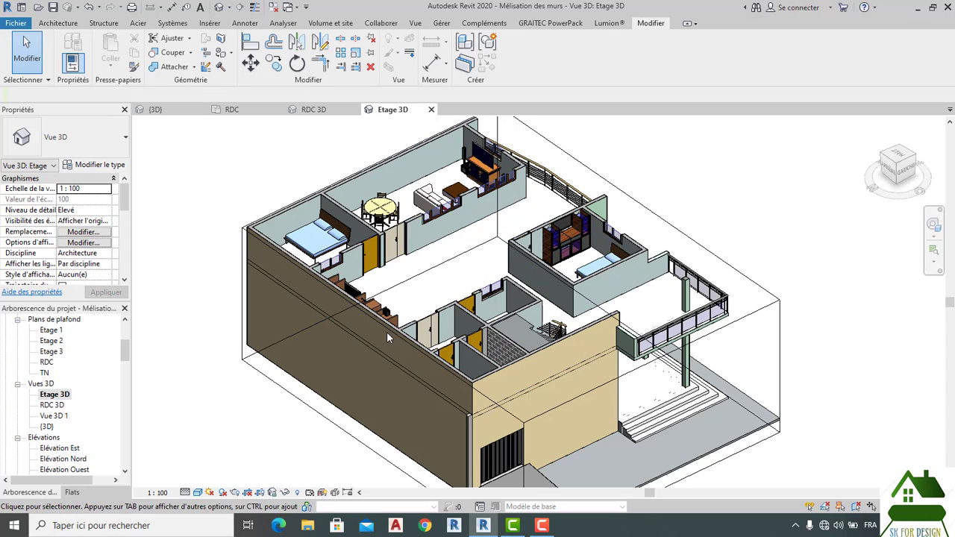
pyautogui.doubleClick(51, 405)
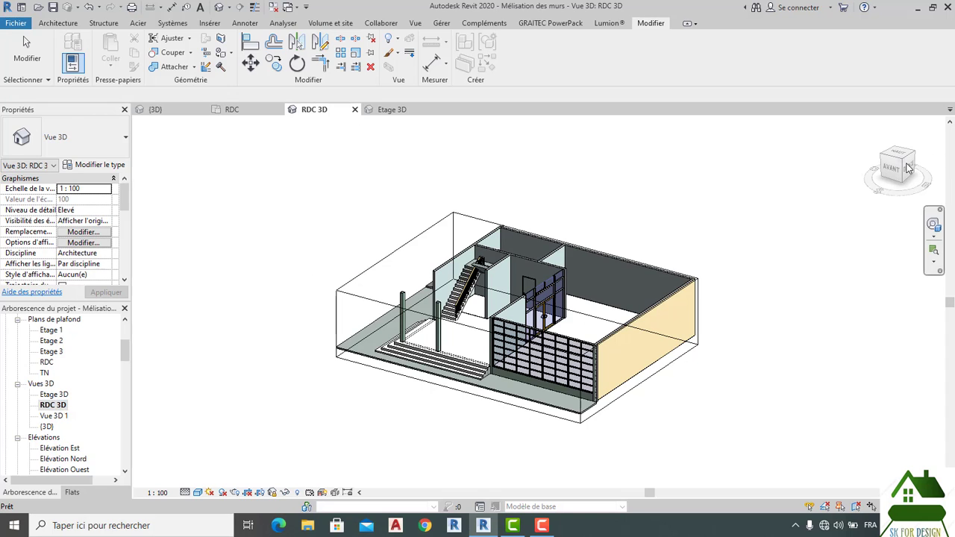
pyautogui.doubleClick(54, 394)
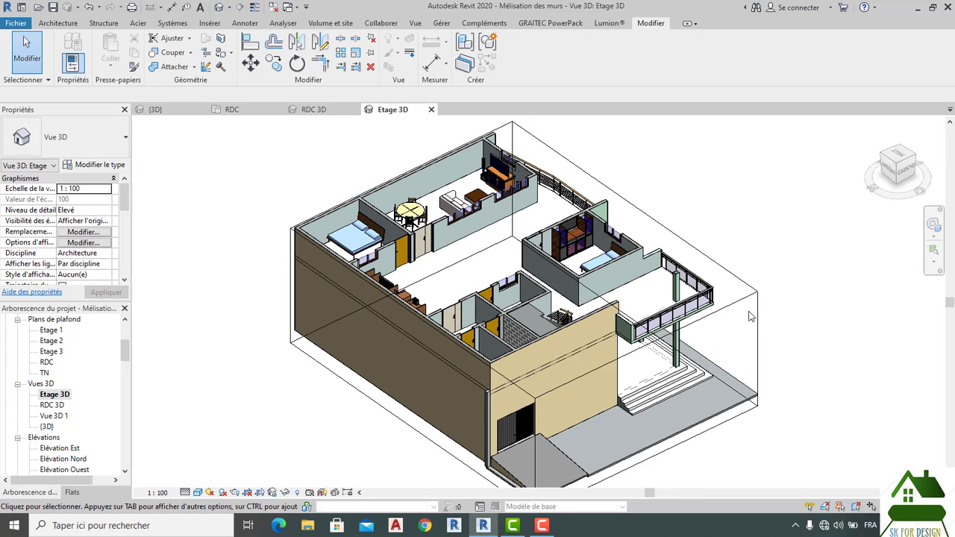
# Examine the furnished upper floor in the Etage 3D view from around the building's rear-left corner
pyautogui.moveTo(910, 166); pyautogui.dragTo(889, 210)
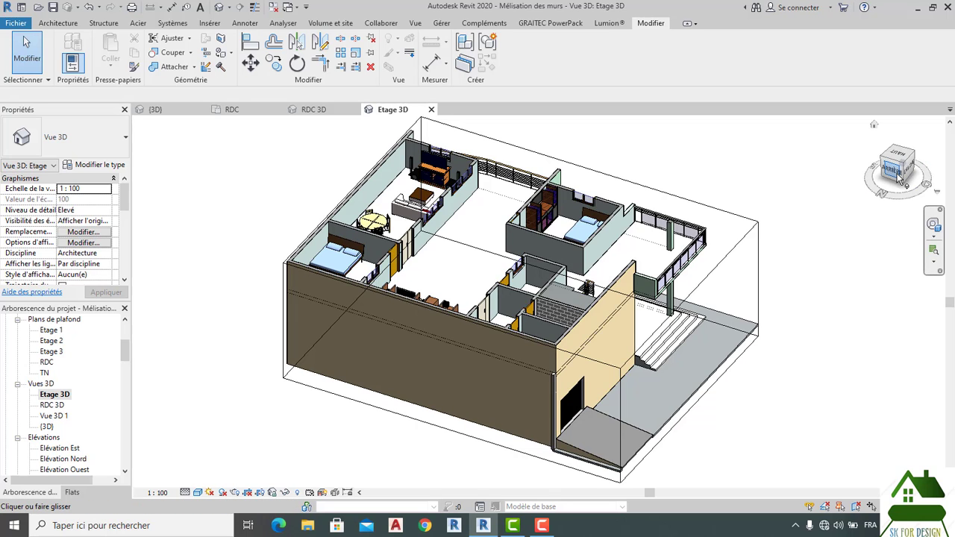
pyautogui.moveTo(900, 180); pyautogui.dragTo(862, 173)
pyautogui.moveTo(707, 214); pyautogui.dragTo(753, 149, button='middle')
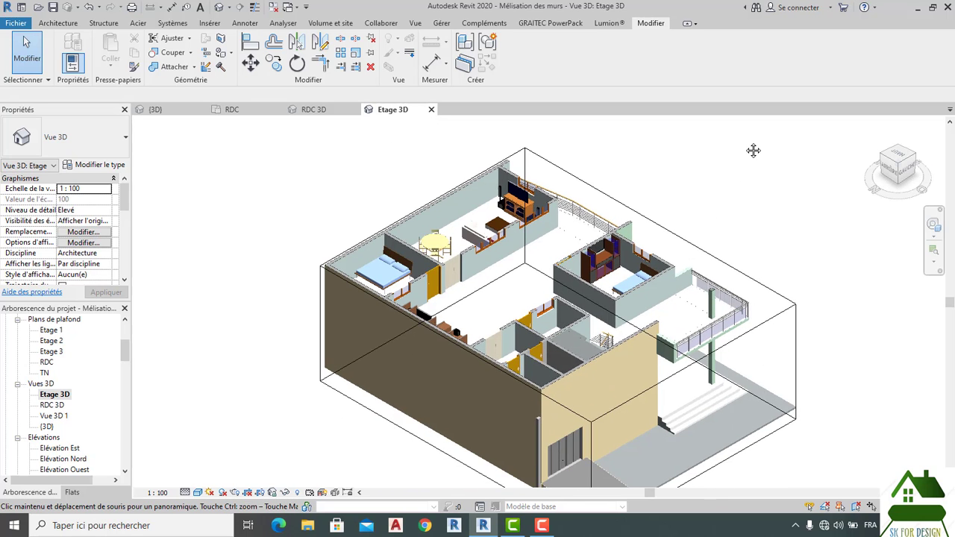
pyautogui.moveTo(887, 165); pyautogui.dragTo(882, 160)
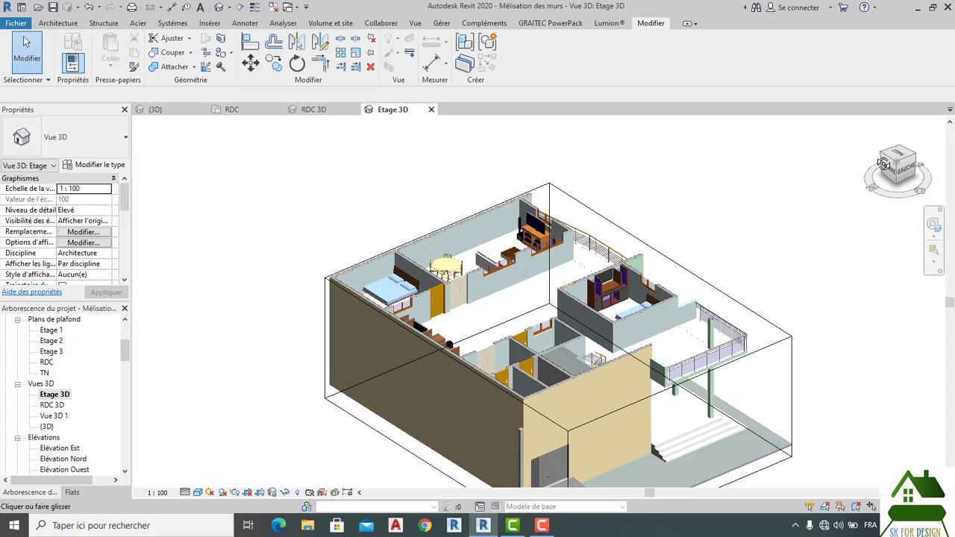
pyautogui.moveTo(700, 228); pyautogui.dragTo(718, 185, button='middle')
pyautogui.scroll(-1, 718, 185)
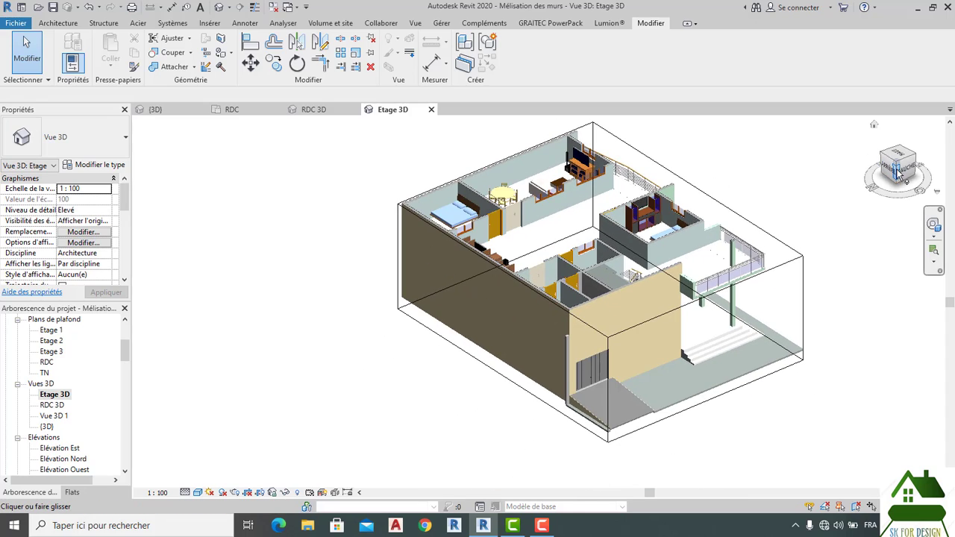
pyautogui.moveTo(900, 171); pyautogui.dragTo(886, 195)
pyautogui.scroll(1, 804, 320)
pyautogui.scroll(2, 804, 320)
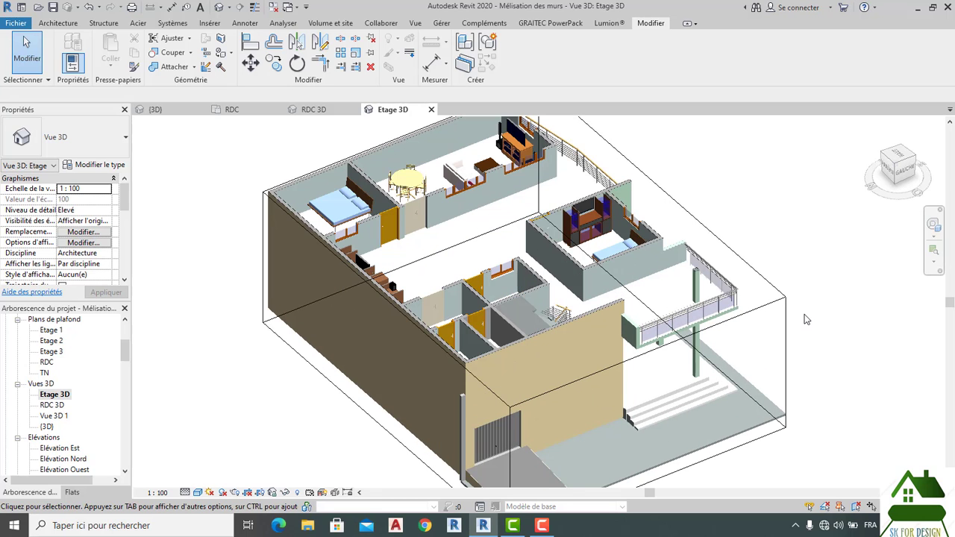
# Display the Etage 3D view in the Réaliste visual style and inspect the living-room furniture and windows up close
pyautogui.click(197, 492)
pyautogui.click(218, 476)
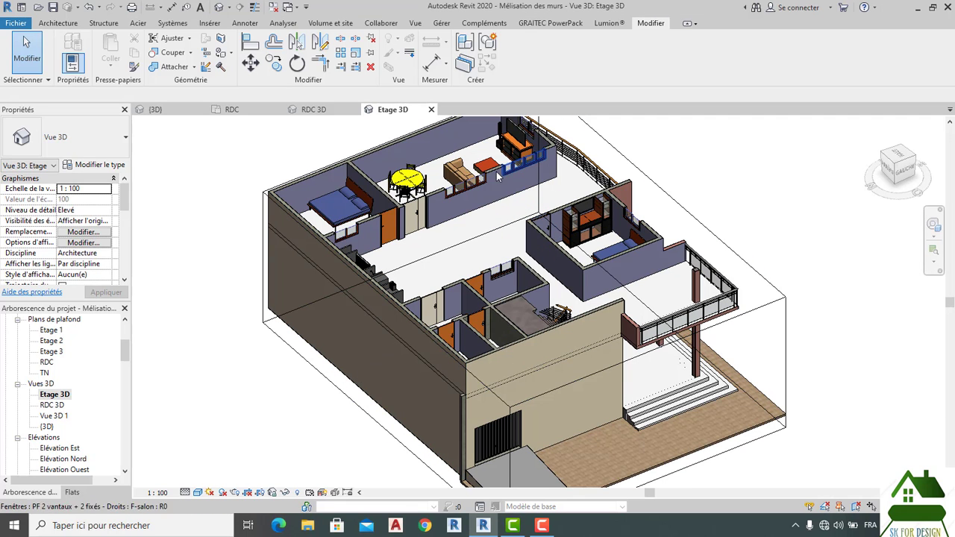
pyautogui.scroll(4, 484, 168)
pyautogui.scroll(4, 482, 163)
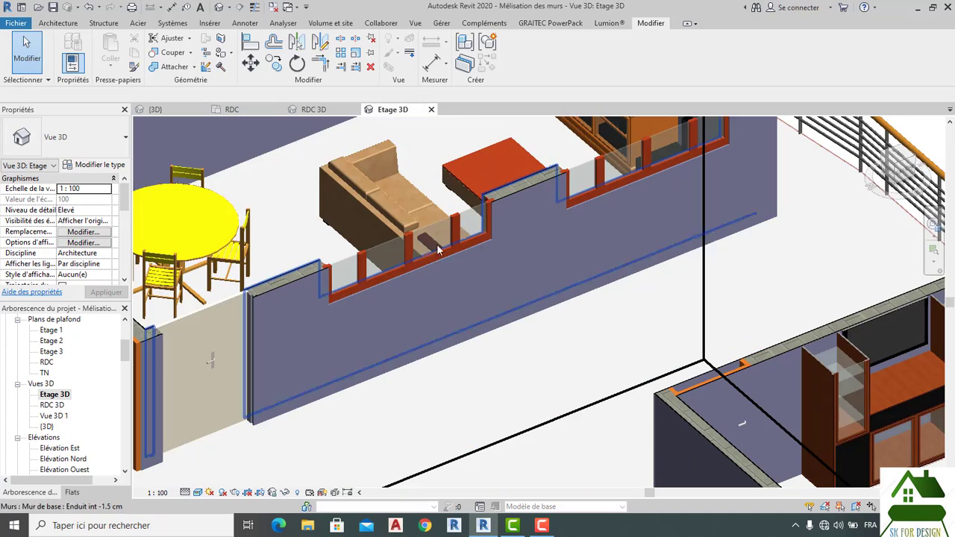
pyautogui.scroll(-5, 416, 262)
pyautogui.scroll(-5, 414, 262)
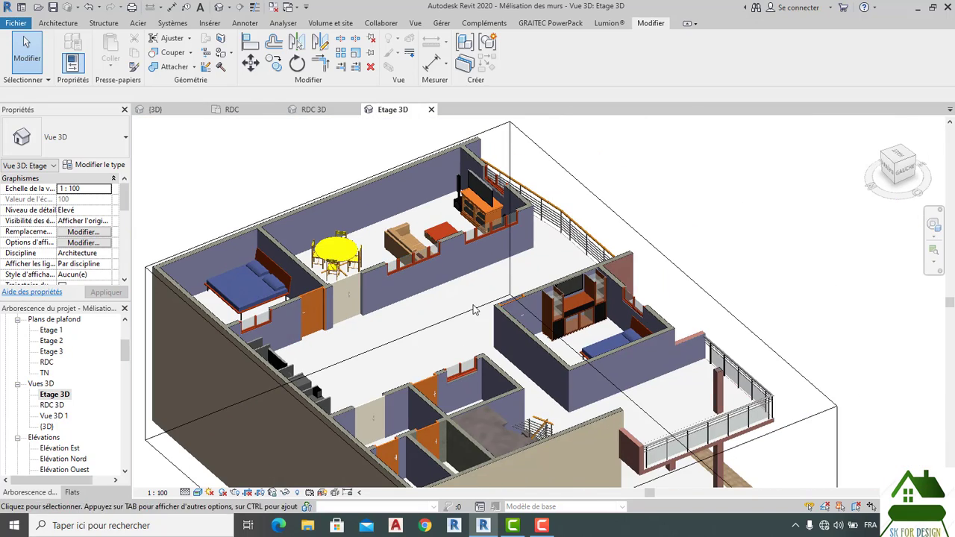
pyautogui.scroll(-2, 363, 337)
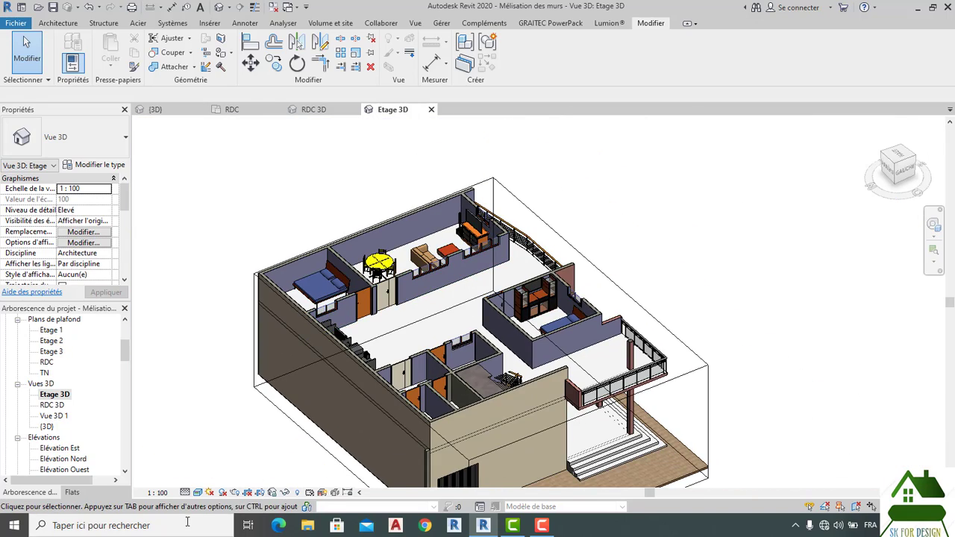
# Set the Etage 3D view's visual style to Couleurs uniformes and check the furnished rooms
pyautogui.click(198, 493)
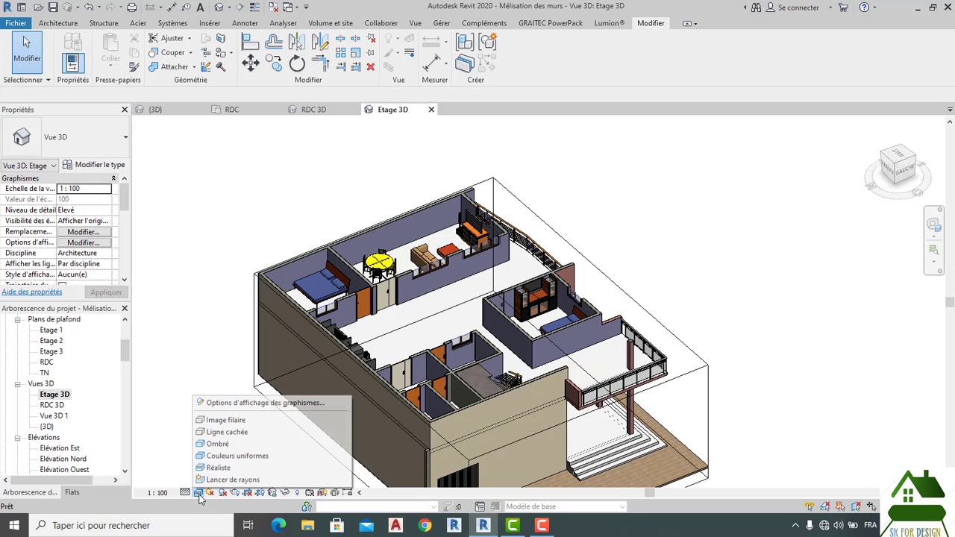
pyautogui.click(218, 456)
pyautogui.scroll(-3, 580, 313)
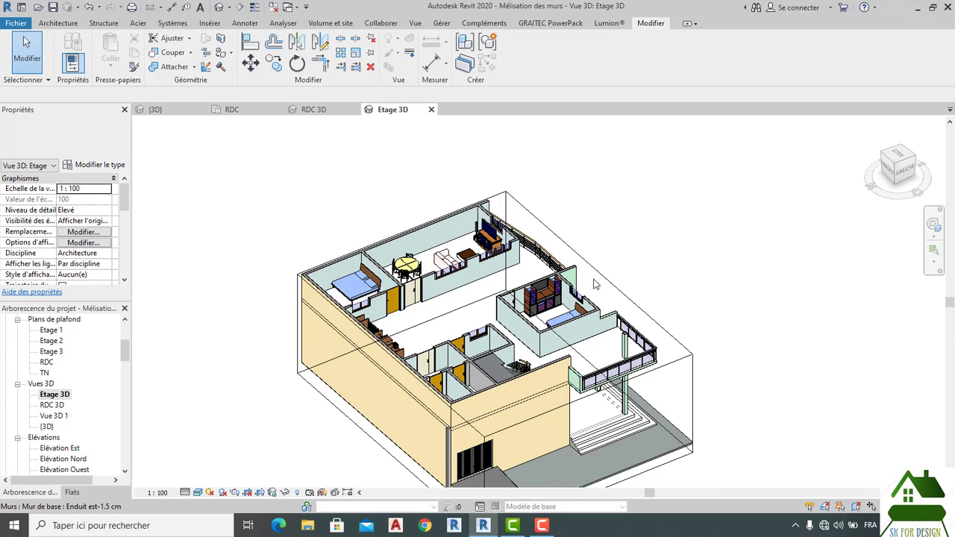
pyautogui.scroll(5, 580, 315)
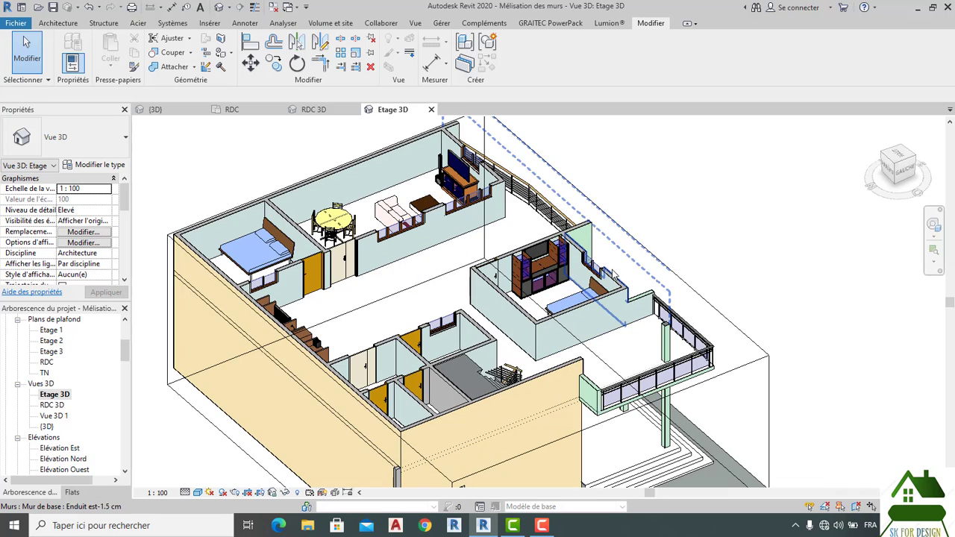
pyautogui.scroll(-1, 589, 244)
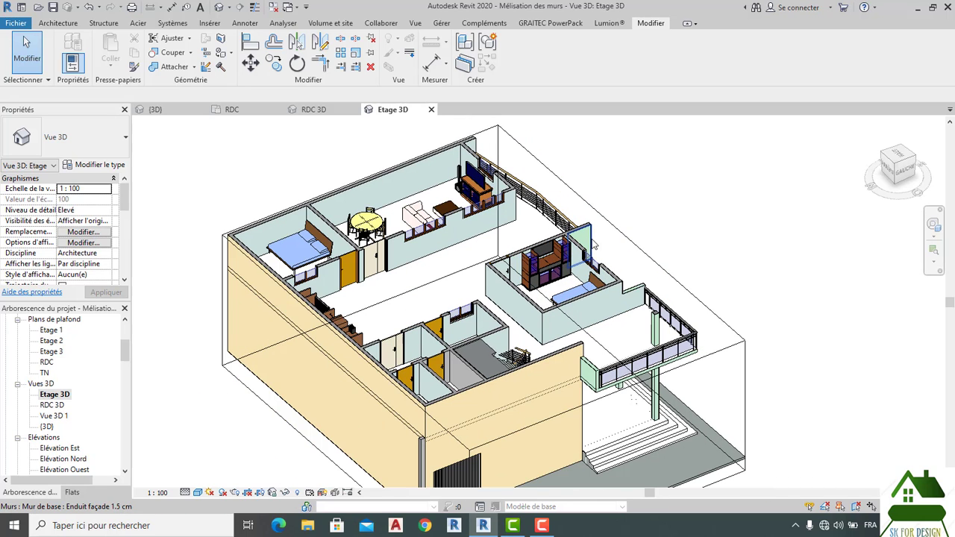
pyautogui.scroll(-2, 547, 275)
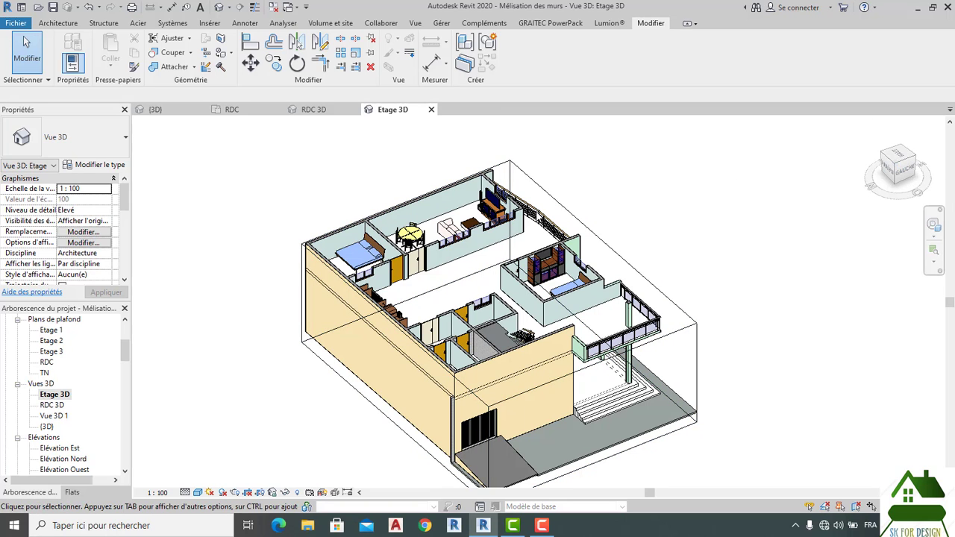
pyautogui.scroll(2, 462, 223)
pyautogui.scroll(-2, 469, 222)
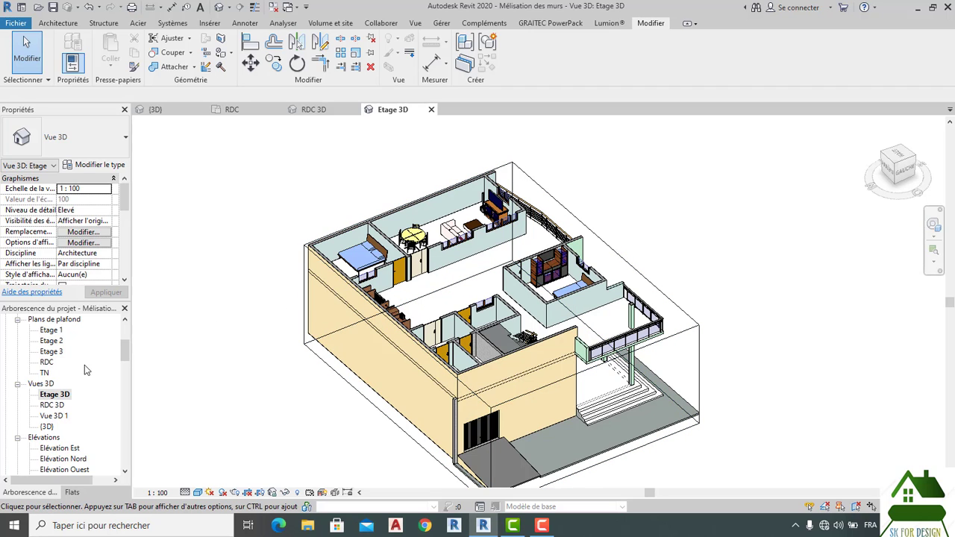
# Open the sheet A101 - RDC, check the RDC 3D view that belongs on it, and return to the sheet
pyautogui.scroll(-4, 44, 450)
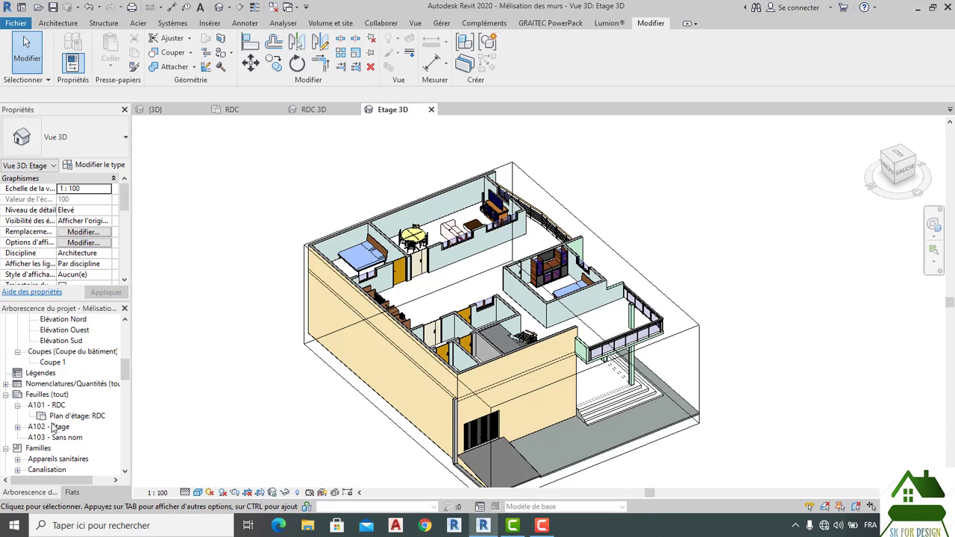
pyautogui.doubleClick(52, 405)
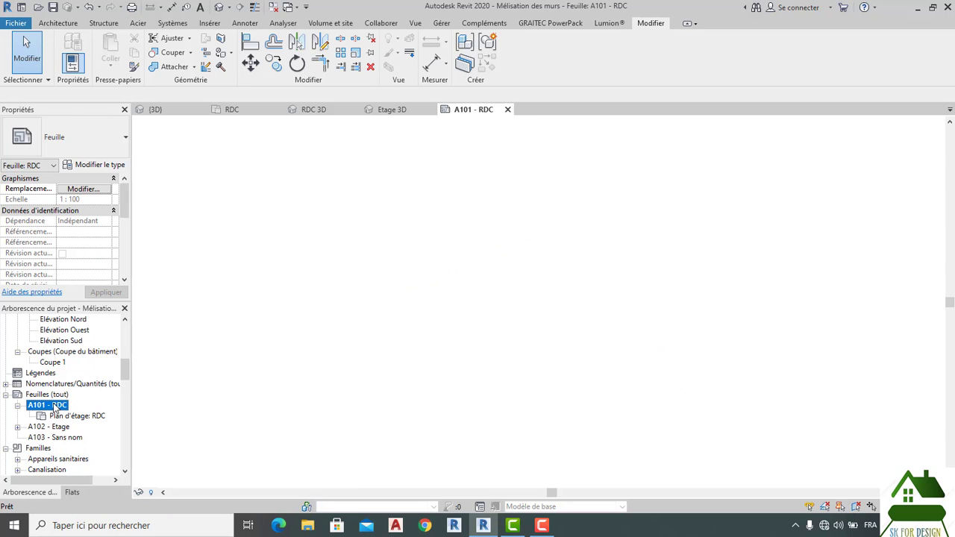
pyautogui.scroll(3, 65, 373)
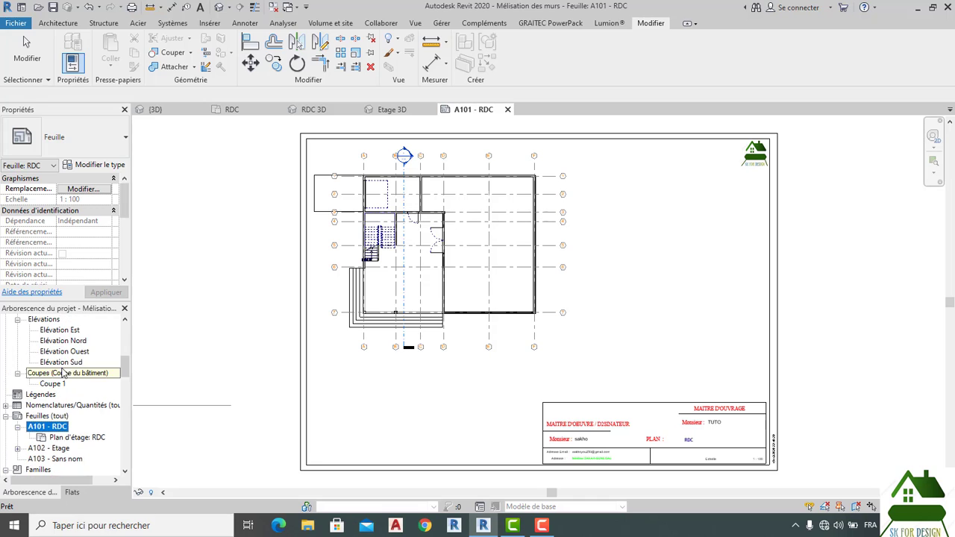
pyautogui.scroll(1, 52, 357)
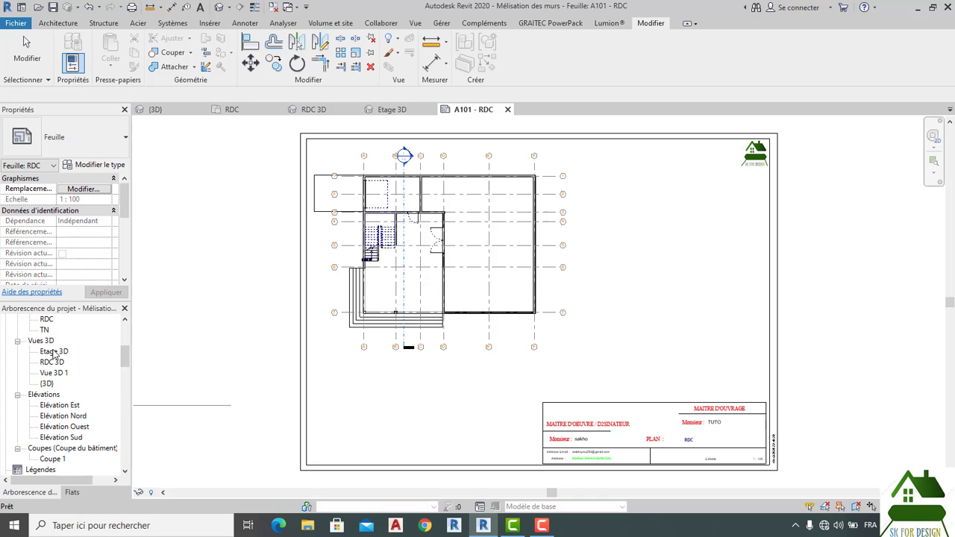
pyautogui.doubleClick(50, 362)
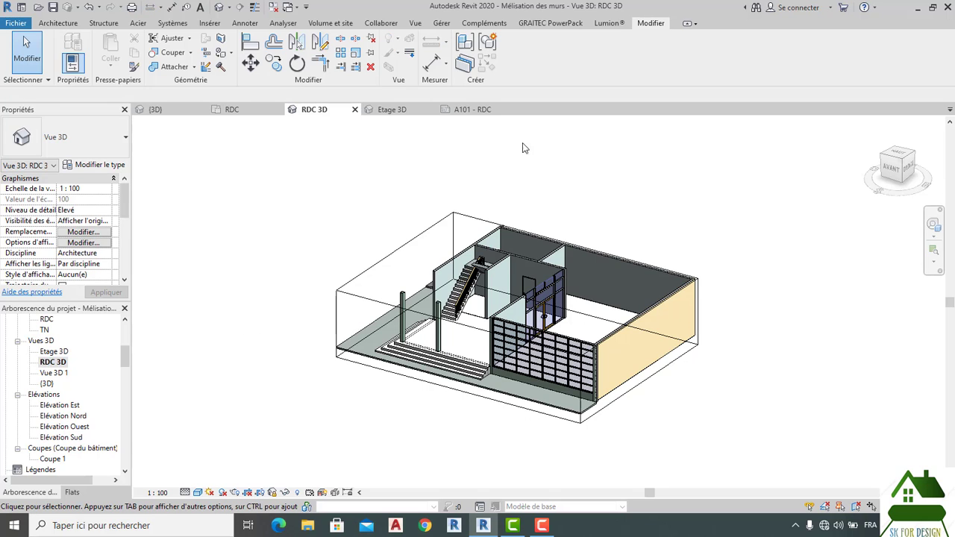
pyautogui.click(472, 110)
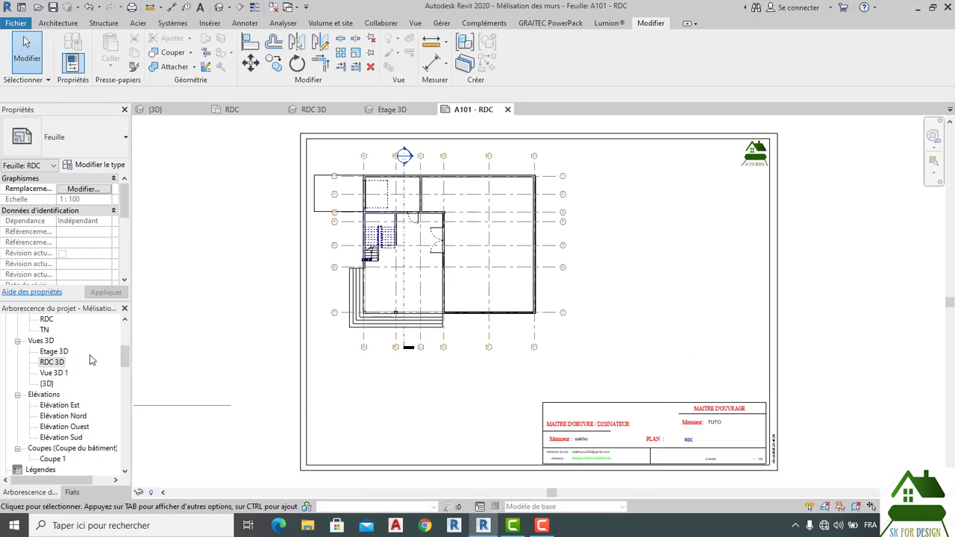
# Place the RDC 3D view on sheet A101 - RDC and move it to the right of the ground-floor plan
pyautogui.click(56, 364)
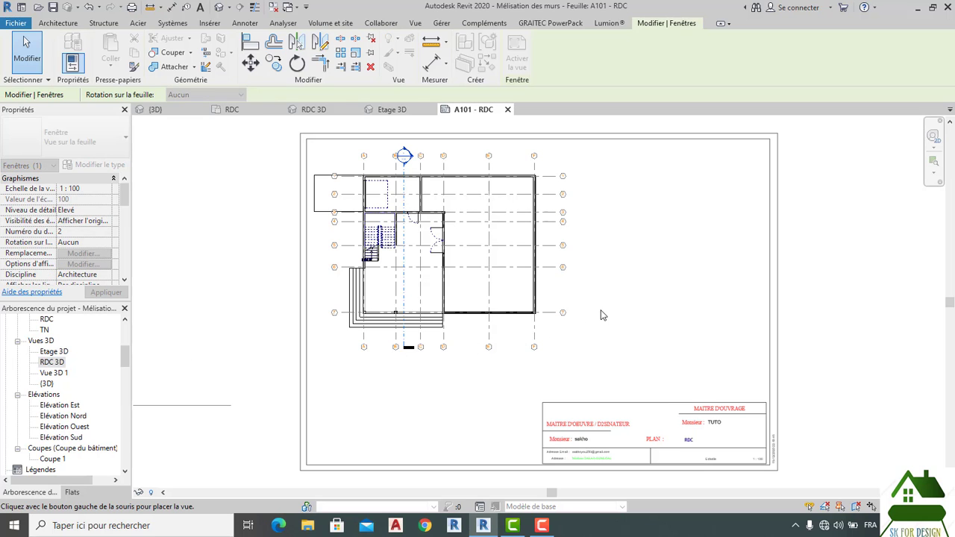
pyautogui.scroll(-3, 602, 315)
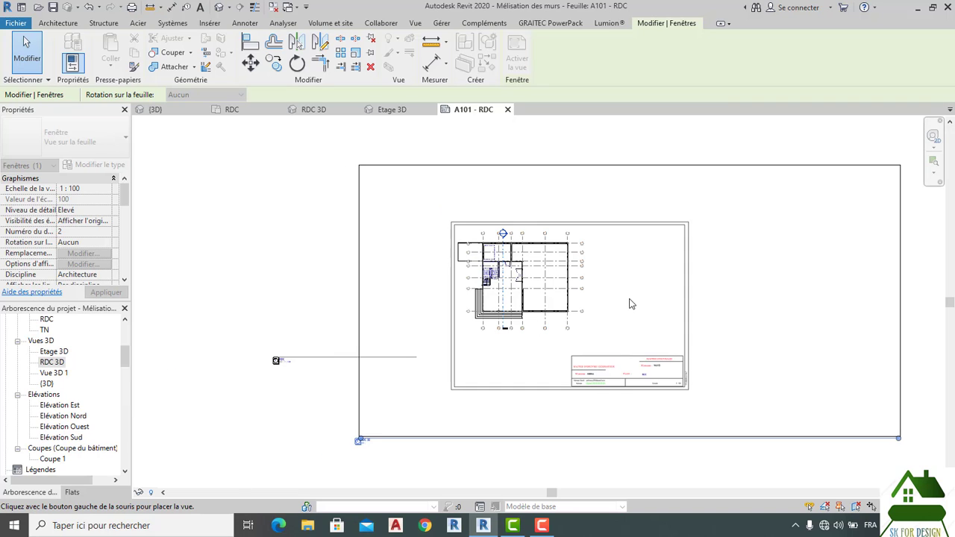
pyautogui.click(633, 305)
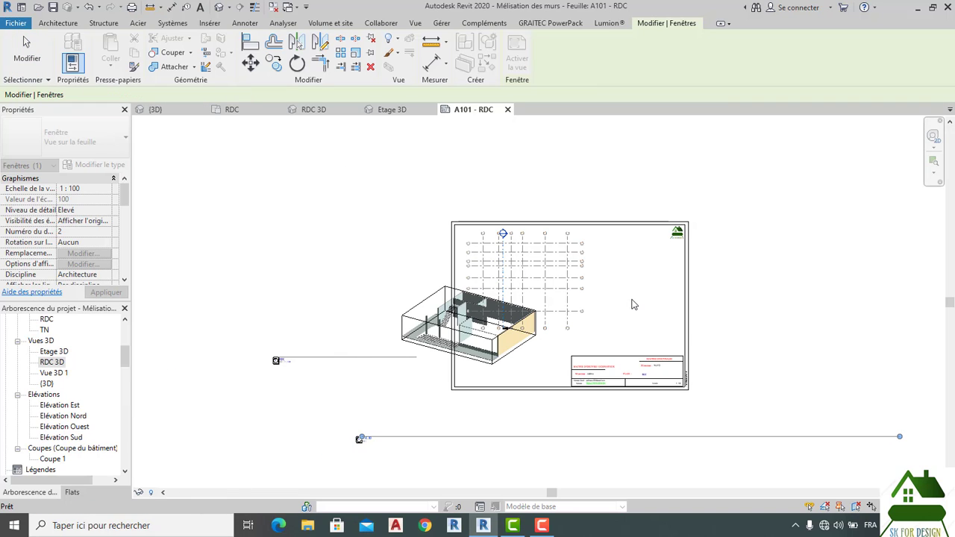
pyautogui.moveTo(534, 328); pyautogui.dragTo(646, 299)
pyautogui.scroll(6, 651, 302)
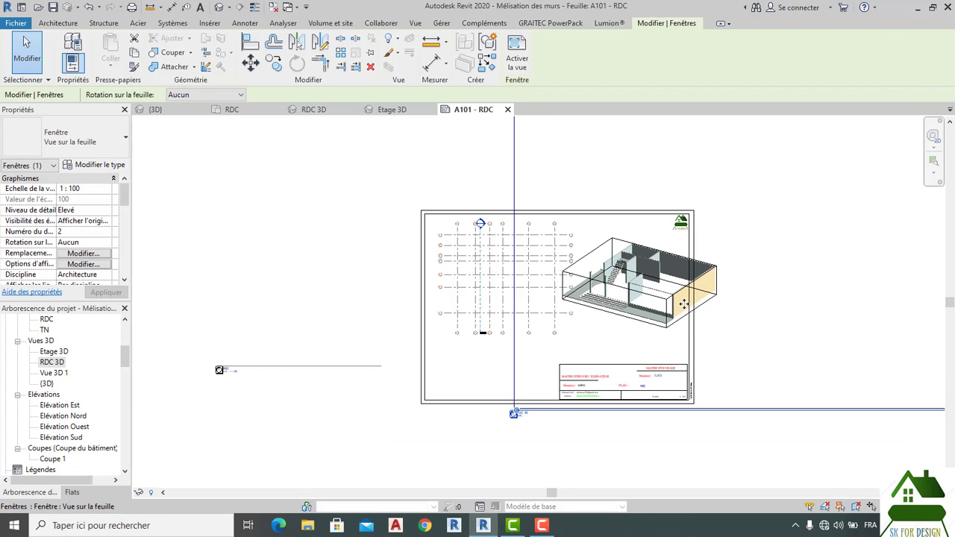
pyautogui.scroll(-2, 653, 307)
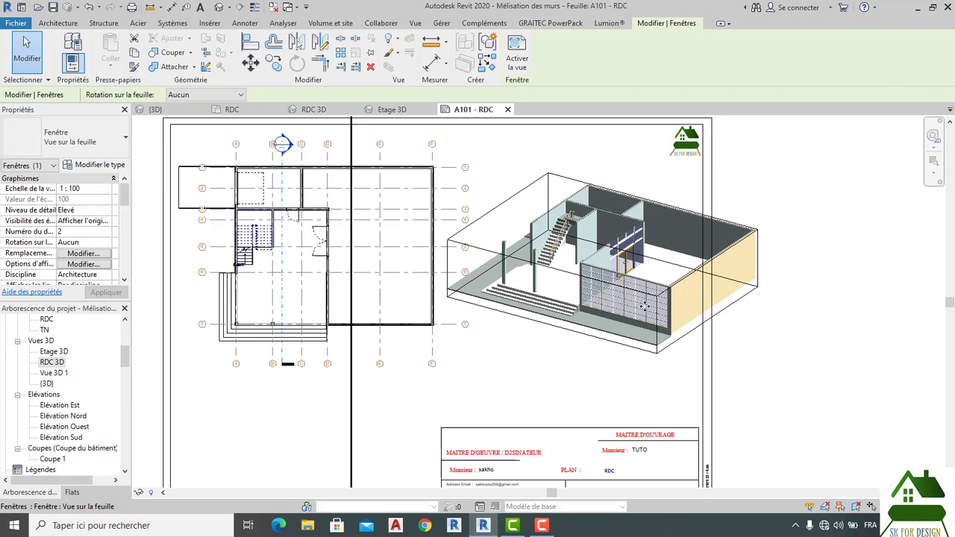
# Set the scale of the RDC 3D view to 1:200
pyautogui.click(400, 111)
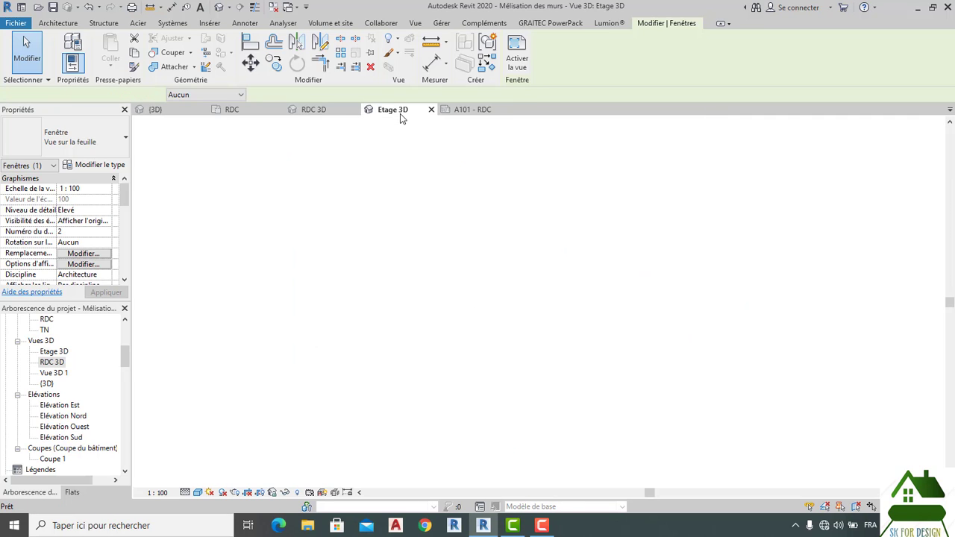
pyautogui.click(316, 110)
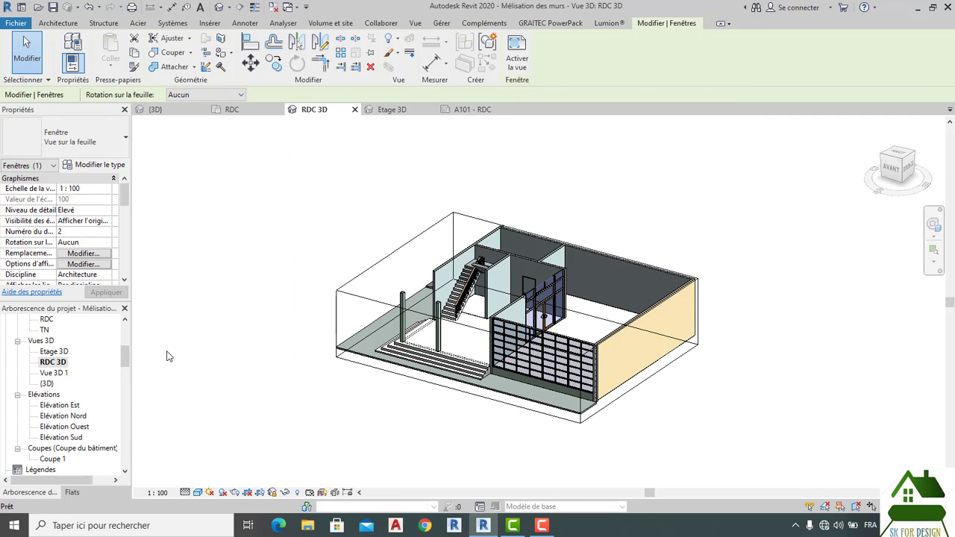
pyautogui.click(158, 492)
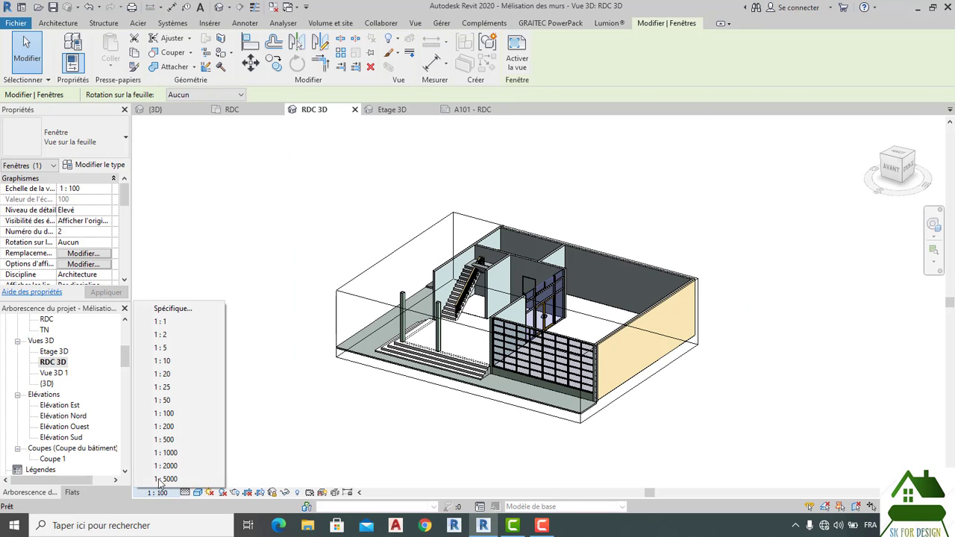
pyautogui.click(167, 428)
# Return to sheet A101 - RDC and move the rescaled RDC 3D view up beside the ground-floor plan, inside the sheet border
pyautogui.click(478, 111)
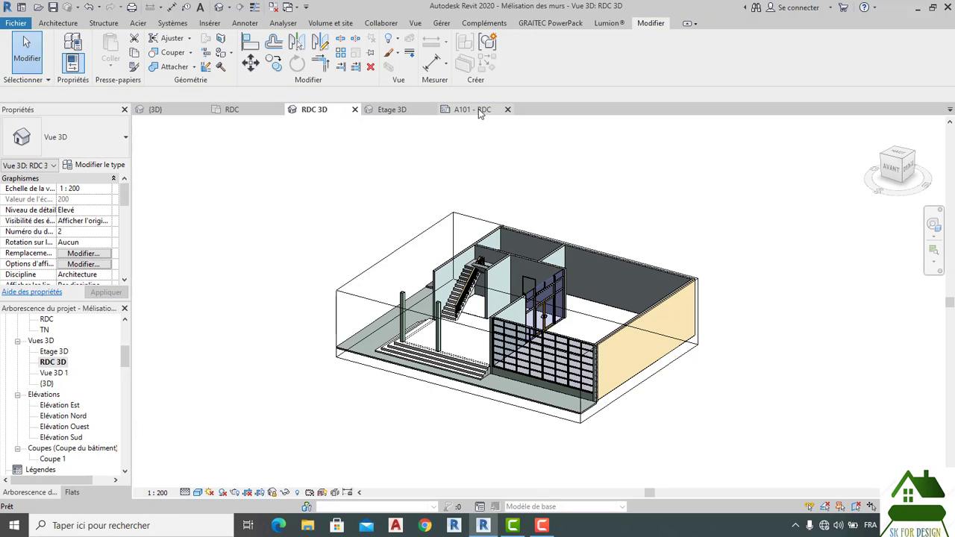
pyautogui.click(565, 267)
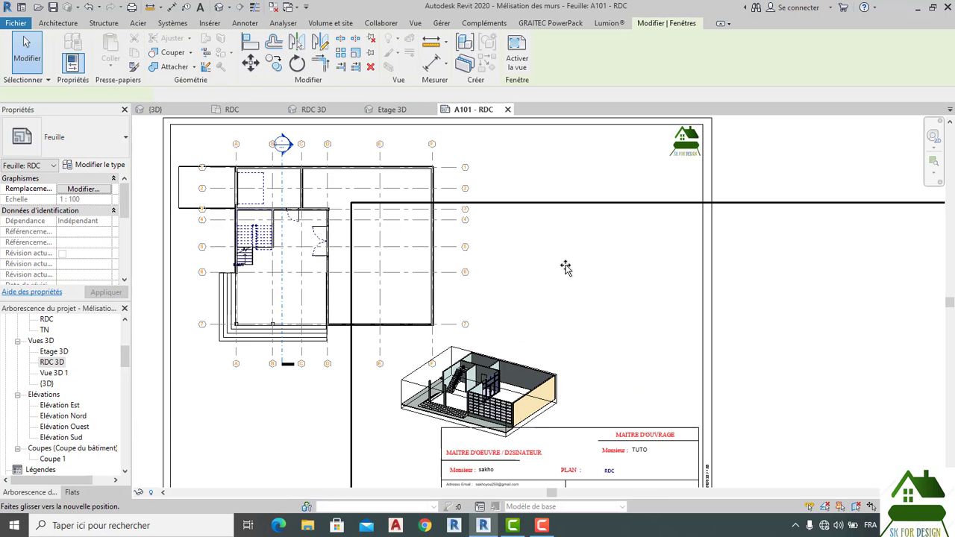
pyautogui.moveTo(580, 242); pyautogui.dragTo(581, 240)
pyautogui.scroll(3, 537, 246)
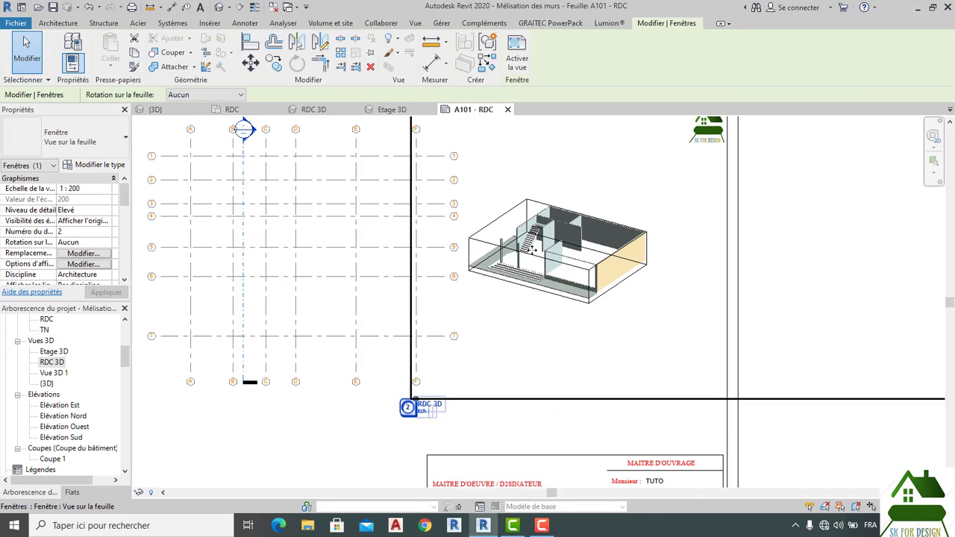
pyautogui.scroll(-2, 539, 356)
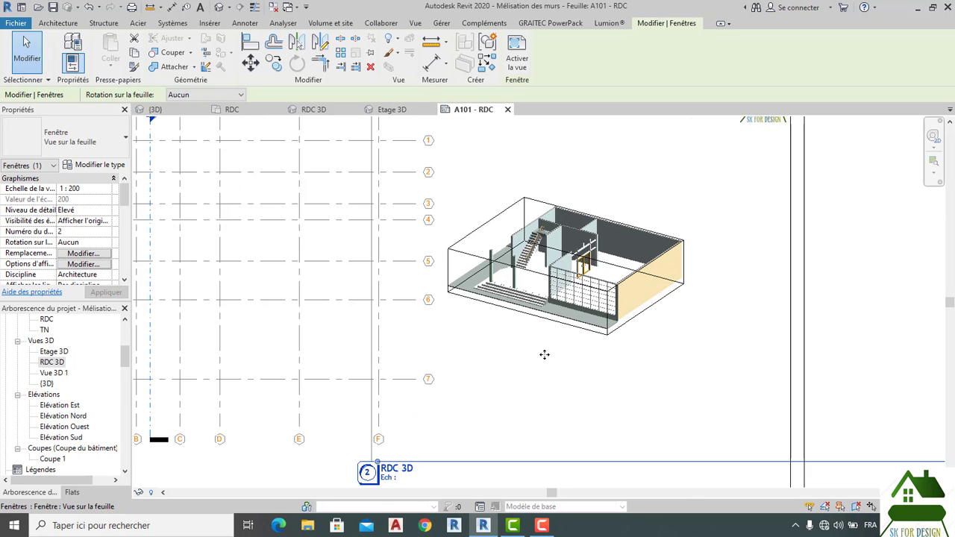
pyautogui.moveTo(542, 289); pyautogui.dragTo(569, 221)
pyautogui.scroll(-3, 552, 326)
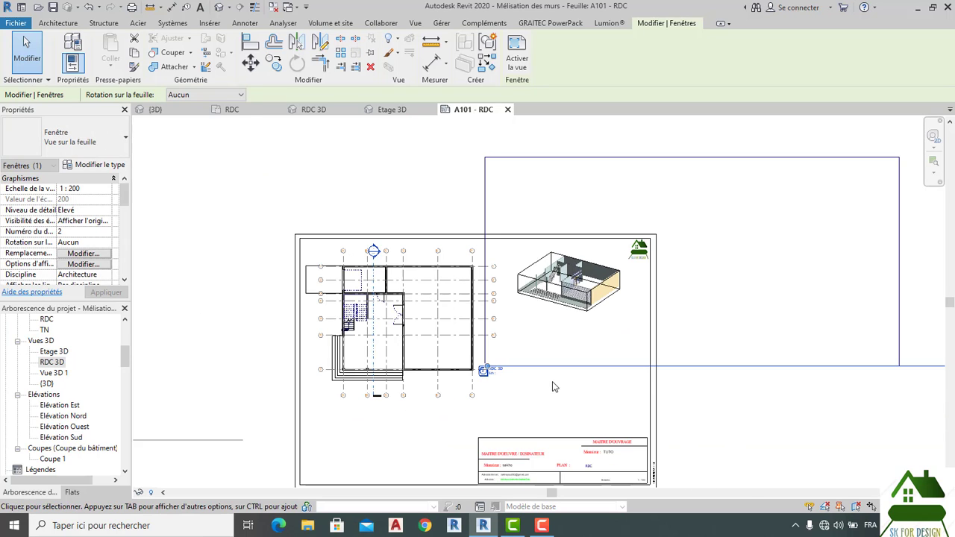
pyautogui.doubleClick(655, 183)
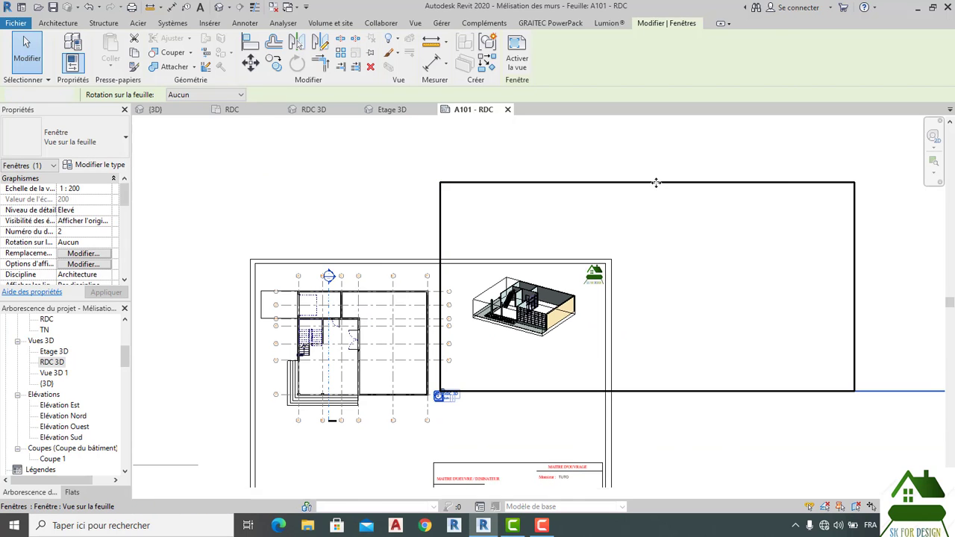
pyautogui.scroll(-2, 581, 385)
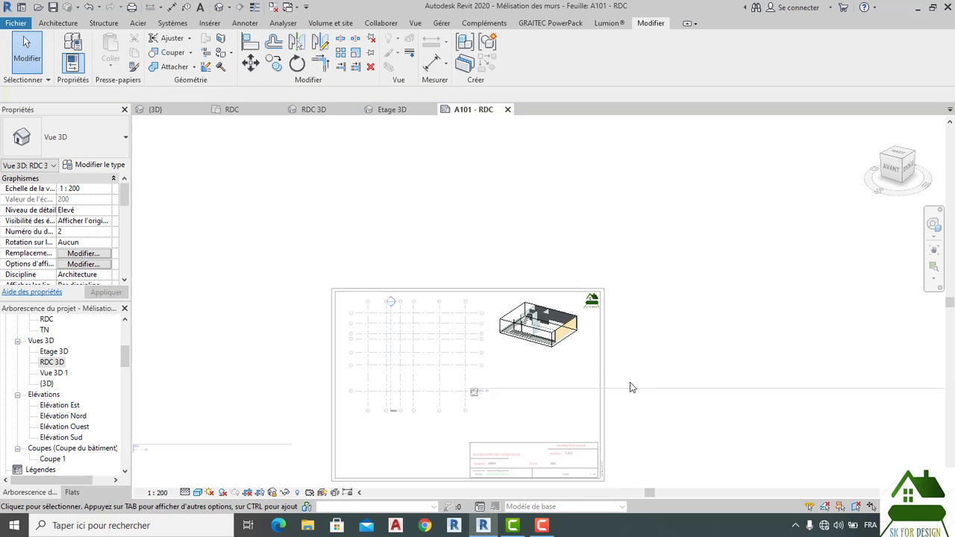
pyautogui.click(548, 350)
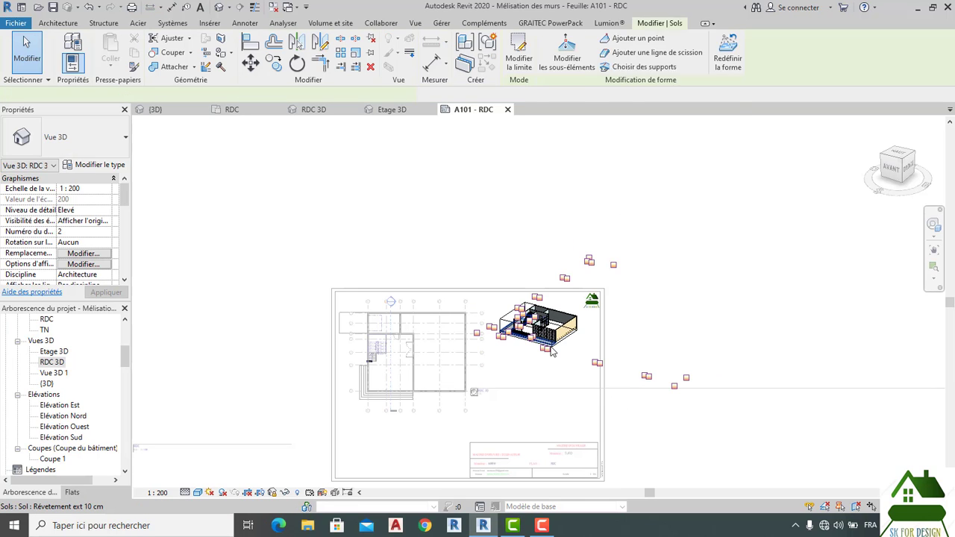
pyautogui.rightClick(547, 345)
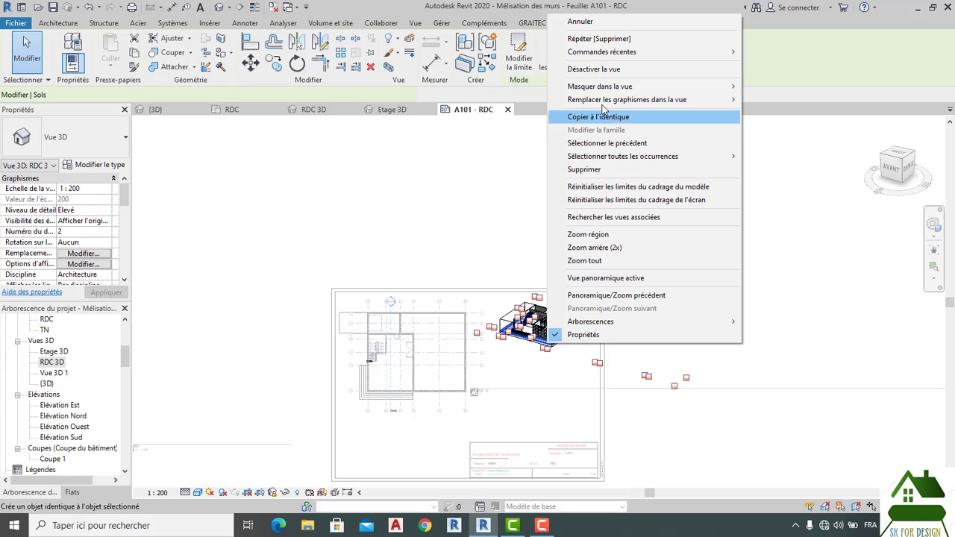
pyautogui.click(600, 70)
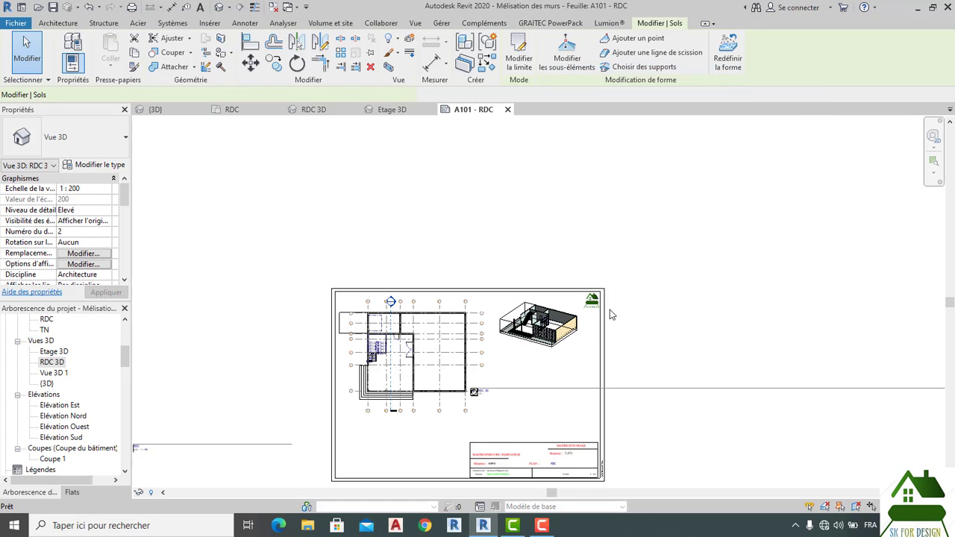
# Shorten the title line of the RDC 3D view so that it fits inside the sheet border
pyautogui.scroll(-2, 654, 367)
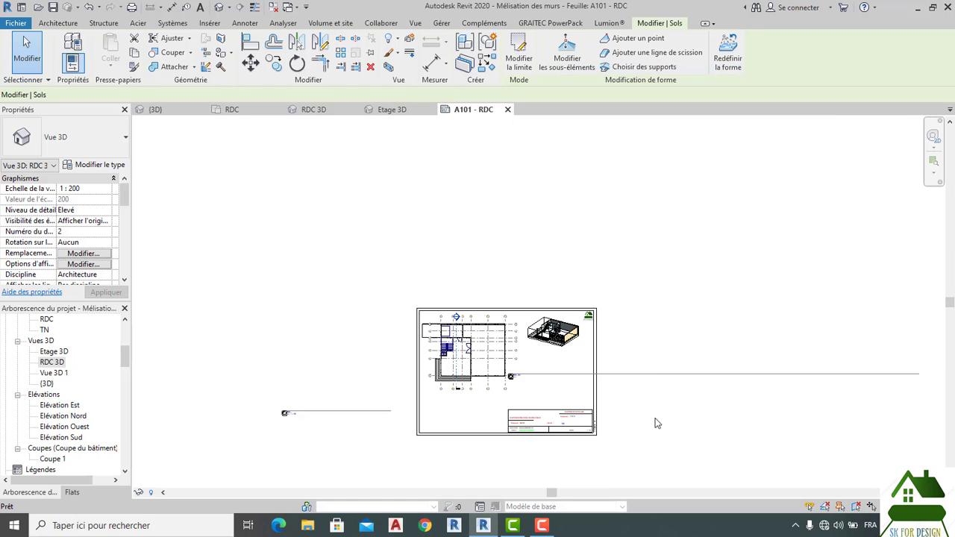
pyautogui.scroll(3, 664, 418)
pyautogui.moveTo(644, 392); pyautogui.dragTo(592, 361, button='middle')
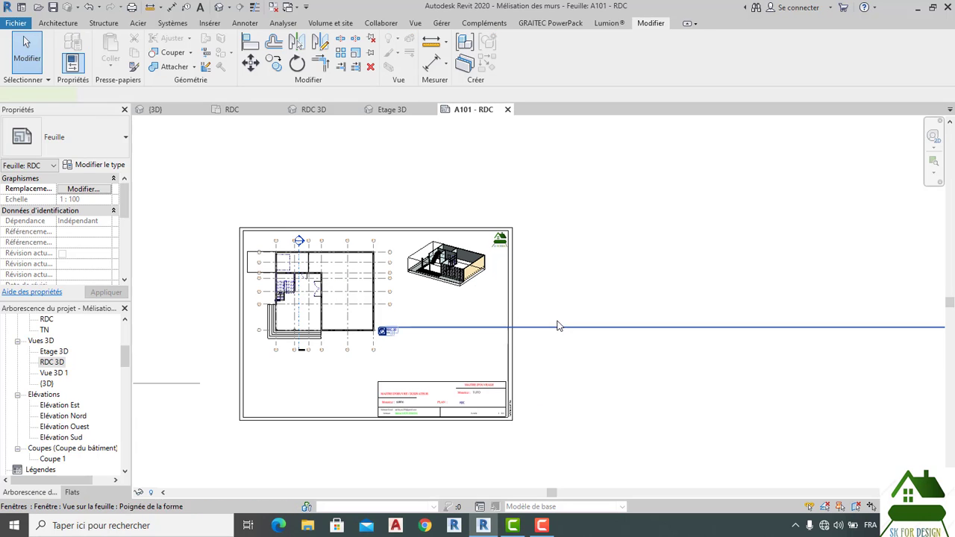
pyautogui.click(559, 323)
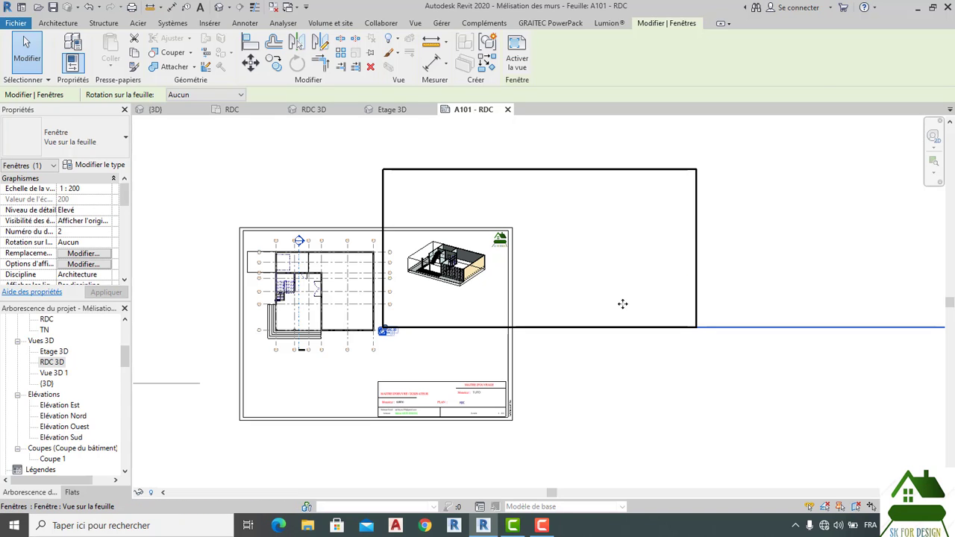
pyautogui.scroll(-1, 628, 315)
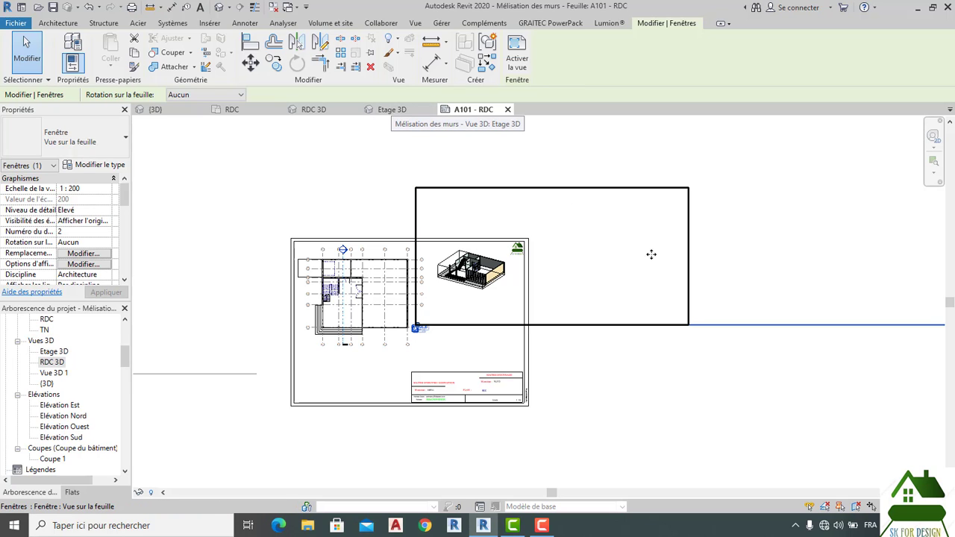
pyautogui.scroll(-1, 666, 296)
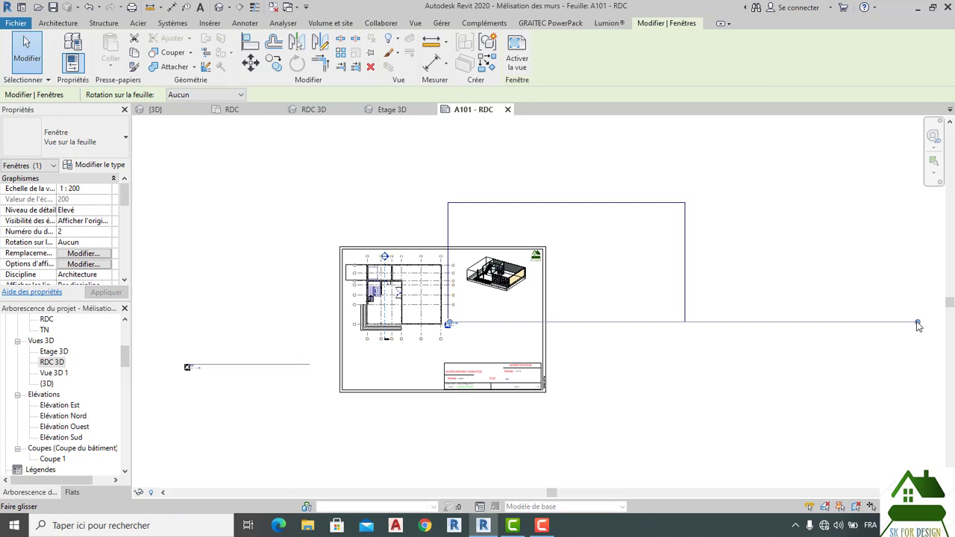
pyautogui.moveTo(740, 314); pyautogui.dragTo(601, 324)
pyautogui.moveTo(503, 326); pyautogui.dragTo(489, 323)
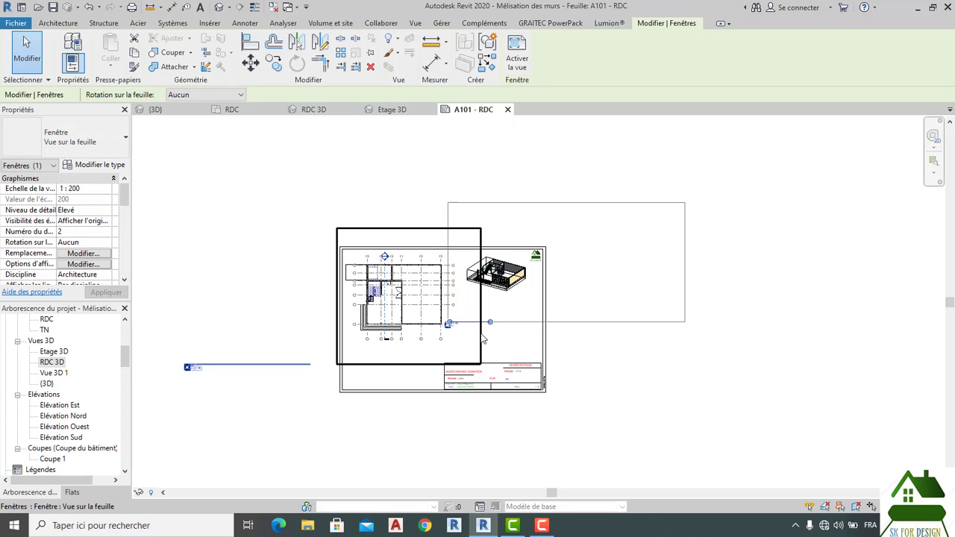
pyautogui.click(667, 352)
# Move the RDC 3D view title directly beneath the 3D model on the sheet
pyautogui.click(483, 321)
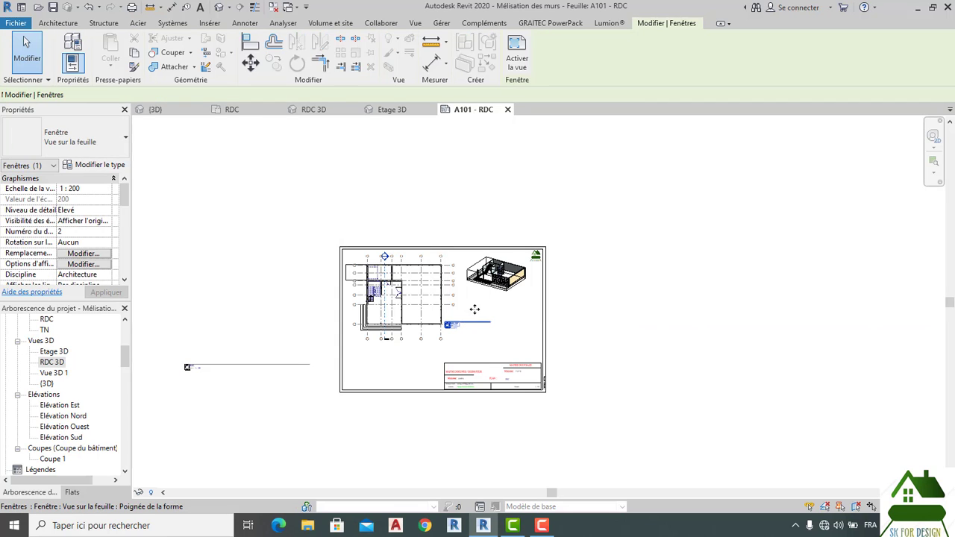
pyautogui.moveTo(482, 321); pyautogui.dragTo(515, 298)
pyautogui.click(637, 397)
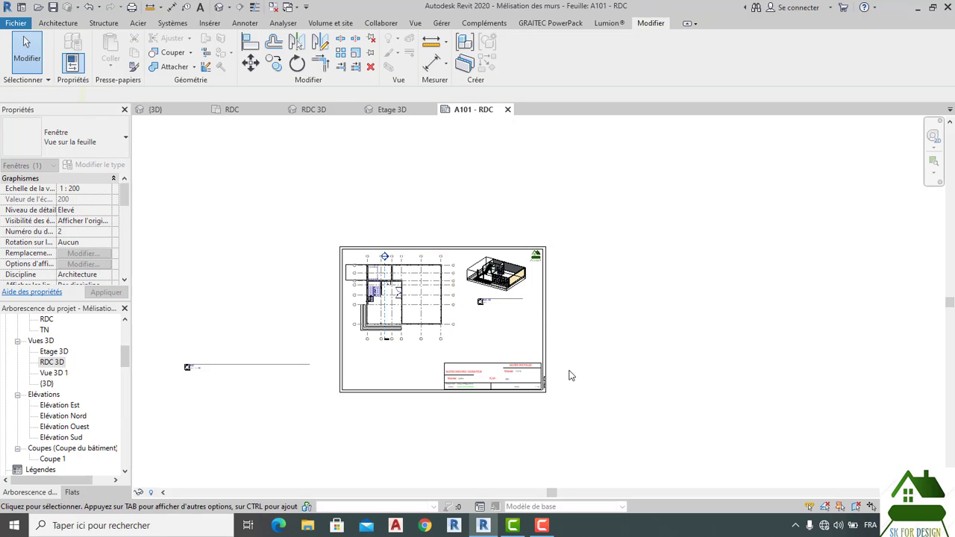
# Activate the RDC 3D view on the sheet, shrink its crop region closely around the model, hide the region and deactivate the view
pyautogui.scroll(5, 504, 282)
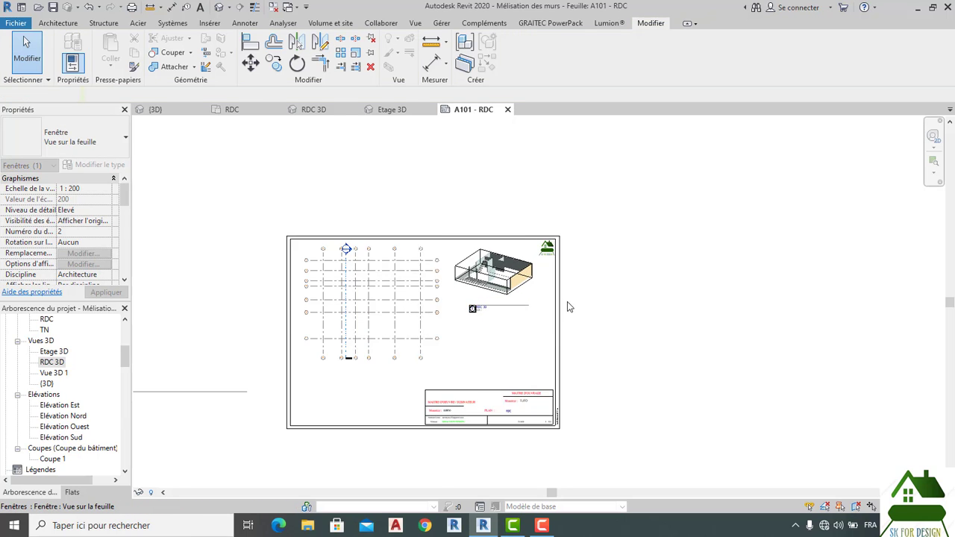
pyautogui.doubleClick(551, 359)
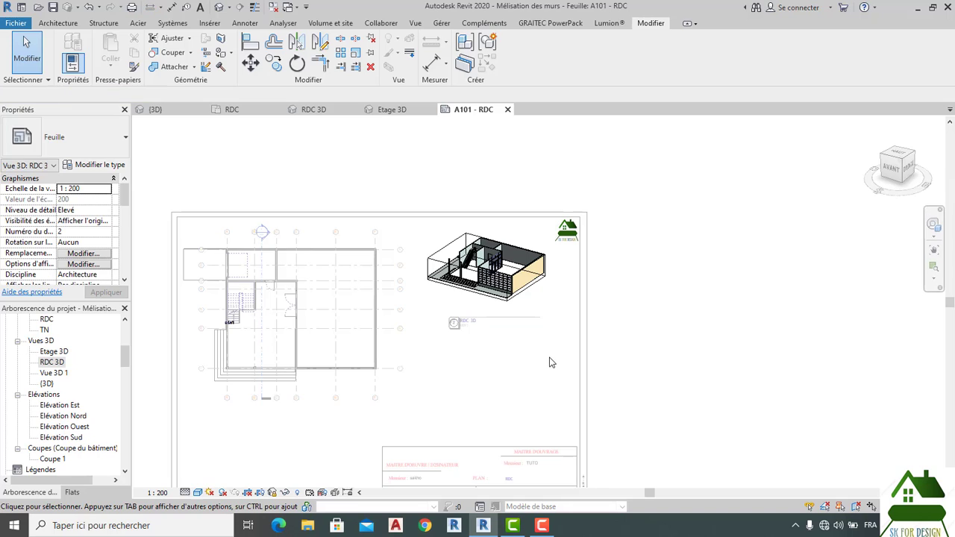
pyautogui.scroll(-3, 520, 337)
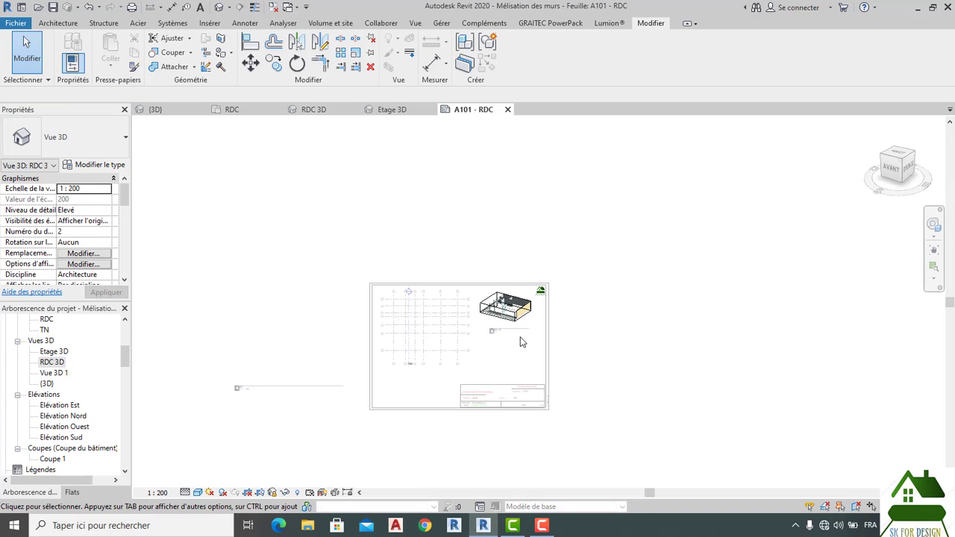
pyautogui.click(261, 494)
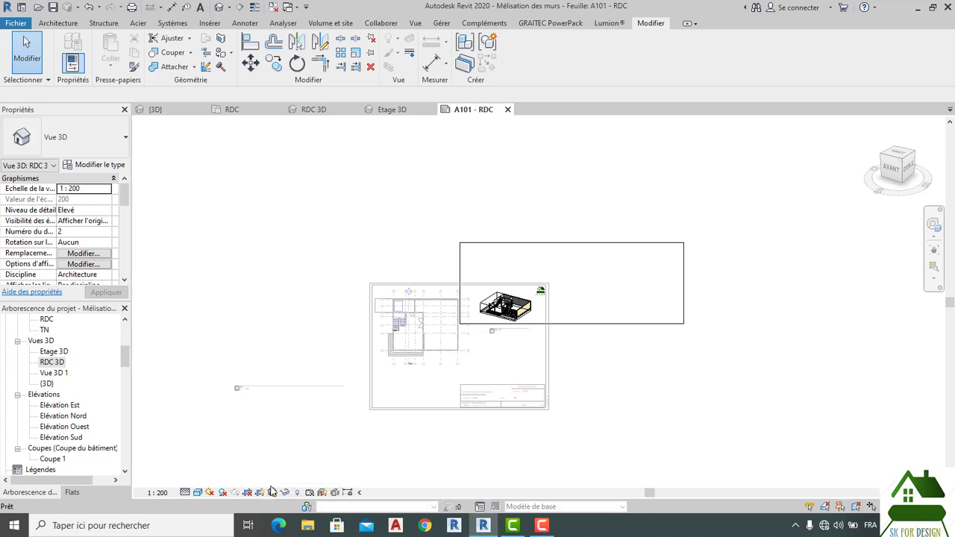
pyautogui.click(684, 266)
pyautogui.moveTo(661, 279); pyautogui.dragTo(540, 290)
pyautogui.moveTo(460, 278); pyautogui.dragTo(507, 282)
pyautogui.click(644, 316)
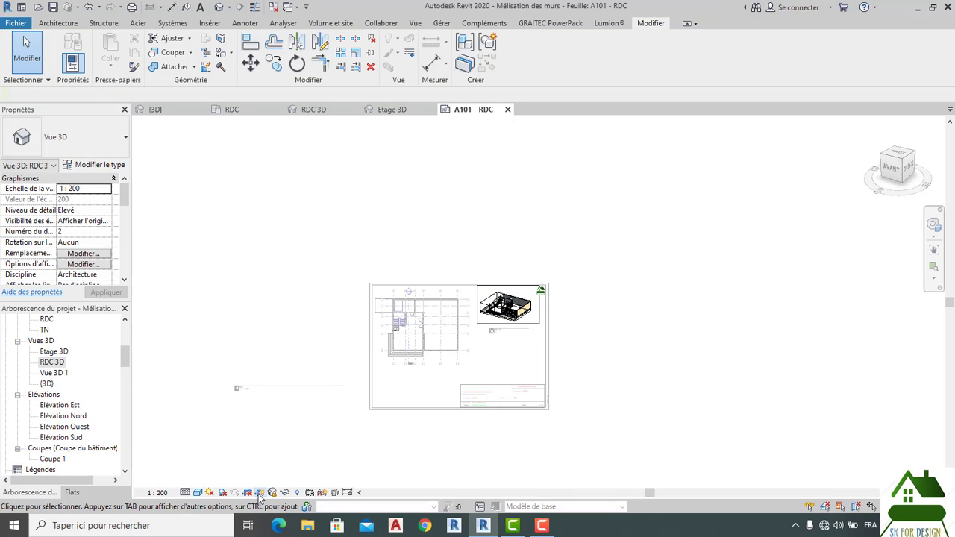
pyautogui.rightClick(507, 354)
pyautogui.click(522, 153)
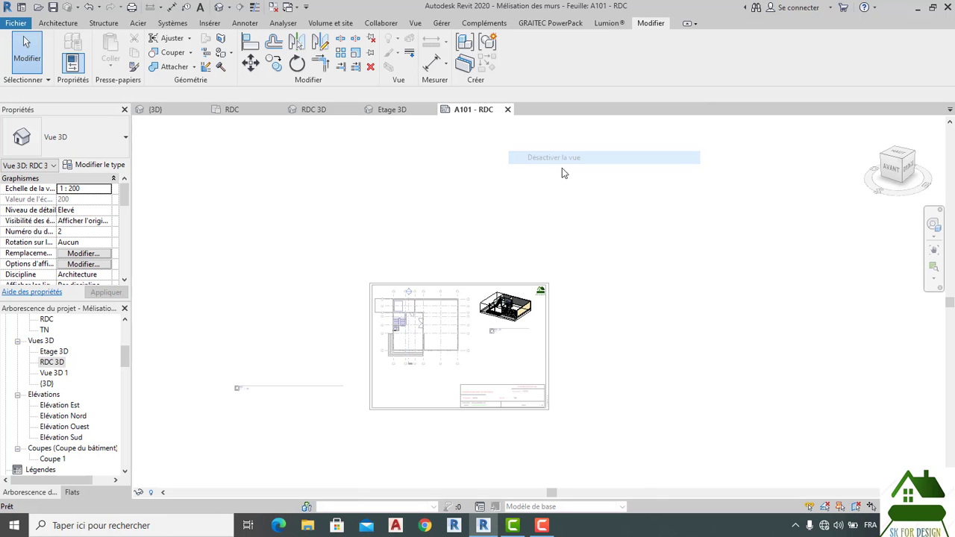
# Reactivate the RDC 3D view, turn on view cropping with the crop region hidden, and return to the sheet to check the viewport's extent
pyautogui.scroll(5, 499, 310)
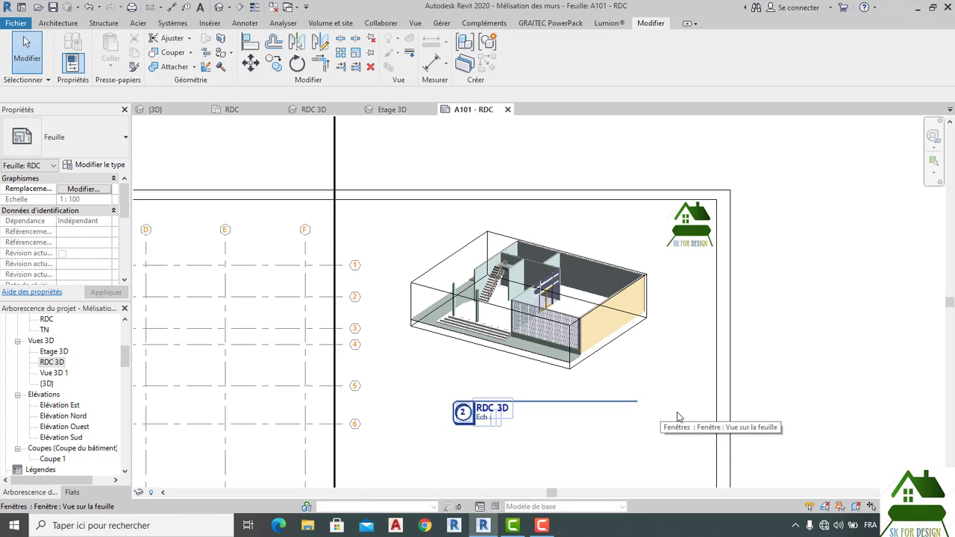
pyautogui.scroll(-5, 868, 378)
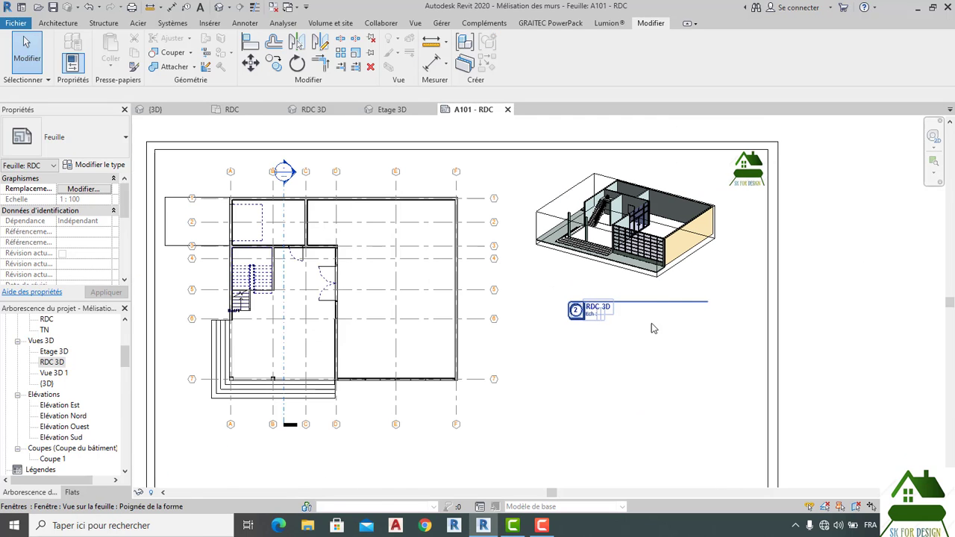
pyautogui.scroll(-3, 608, 407)
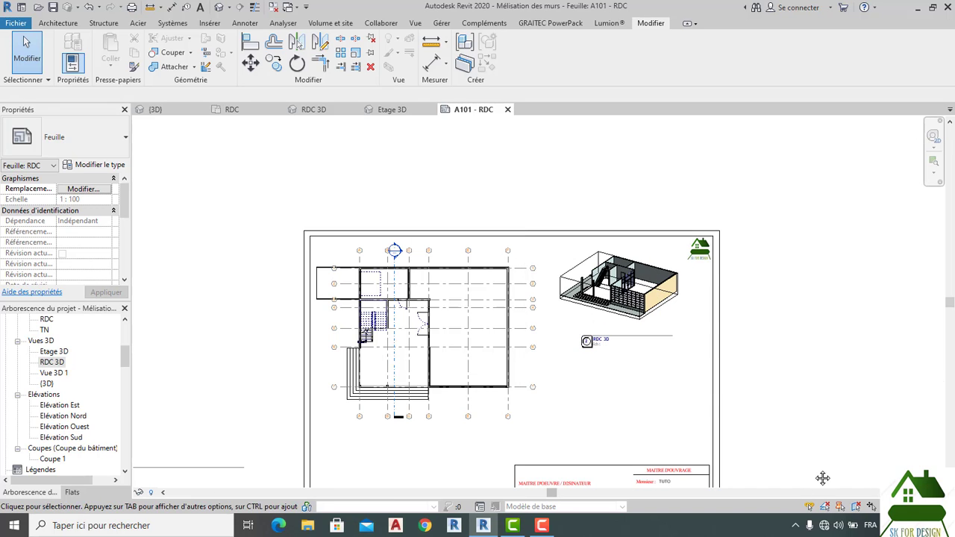
pyautogui.moveTo(820, 478); pyautogui.dragTo(812, 444, button='middle')
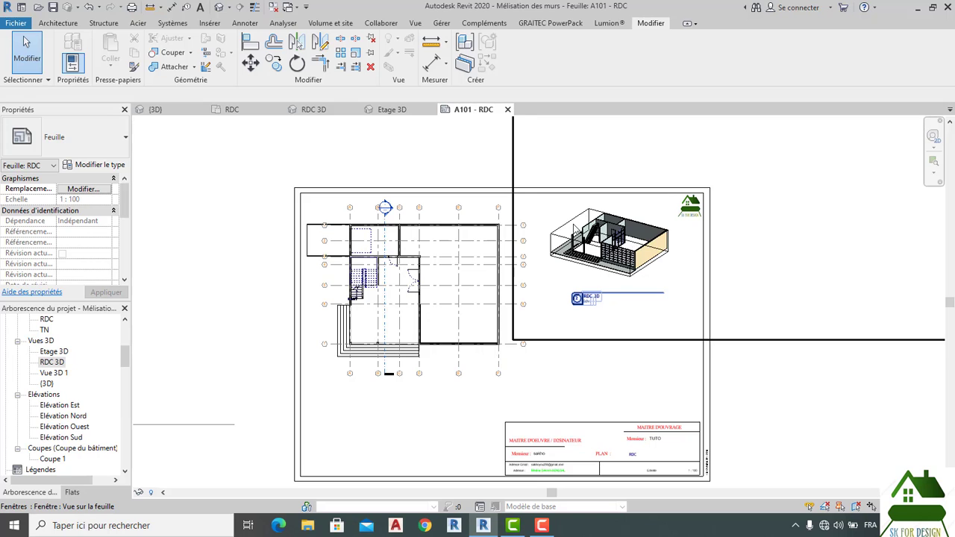
pyautogui.scroll(2, 558, 271)
pyautogui.scroll(-3, 558, 271)
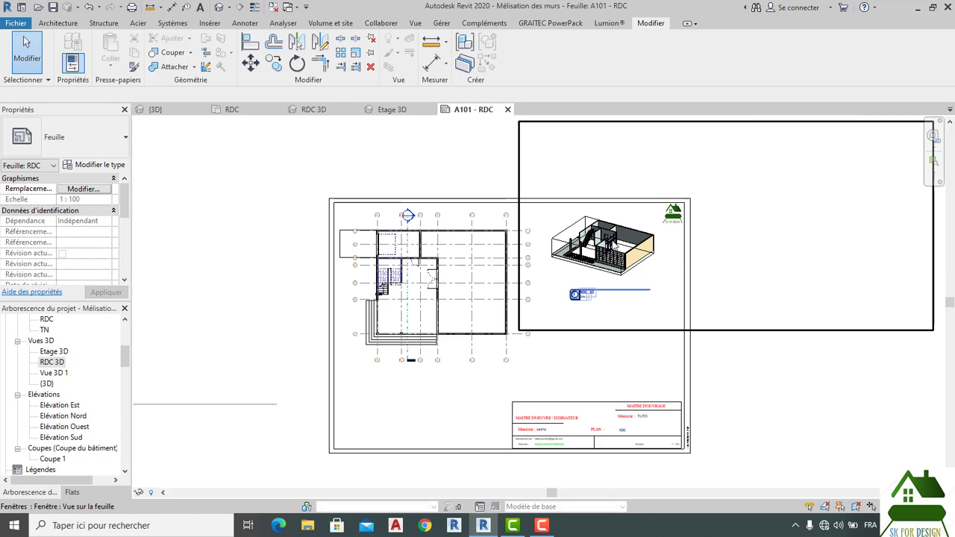
pyautogui.click(653, 333)
pyautogui.doubleClick(654, 334)
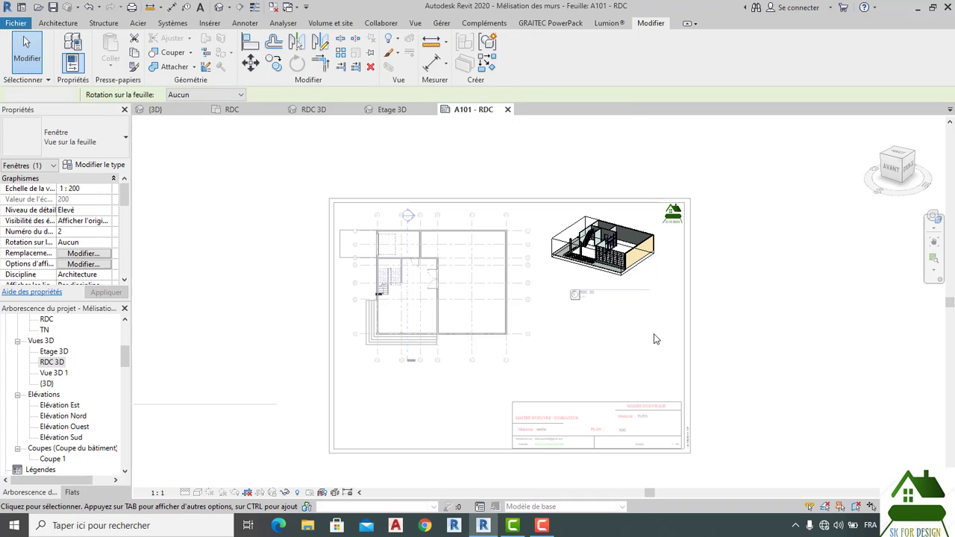
pyautogui.click(253, 494)
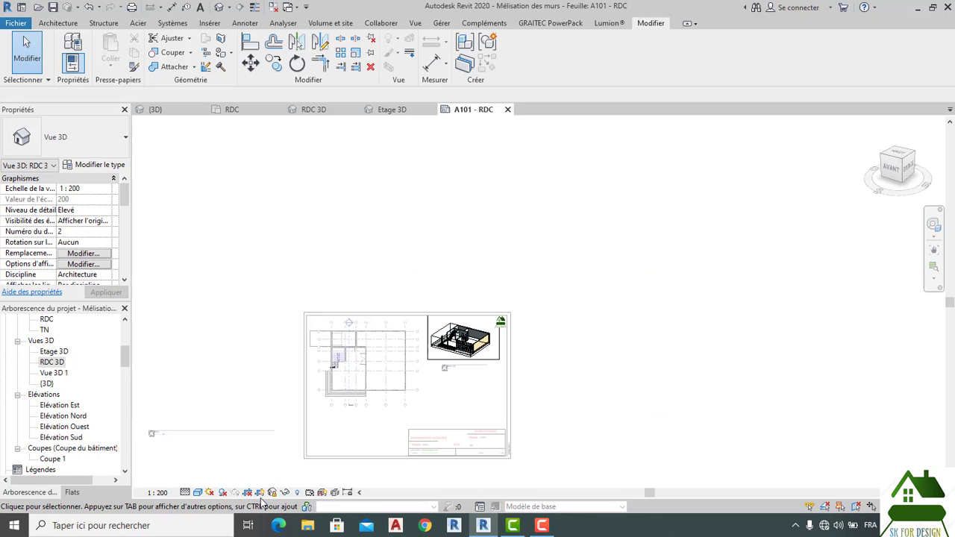
pyautogui.click(260, 495)
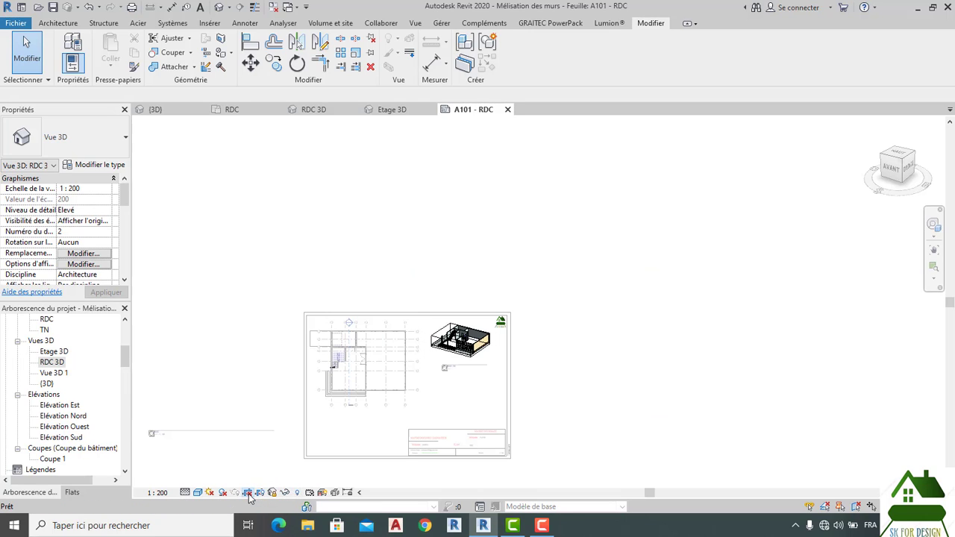
pyautogui.rightClick(450, 243)
pyautogui.click(492, 293)
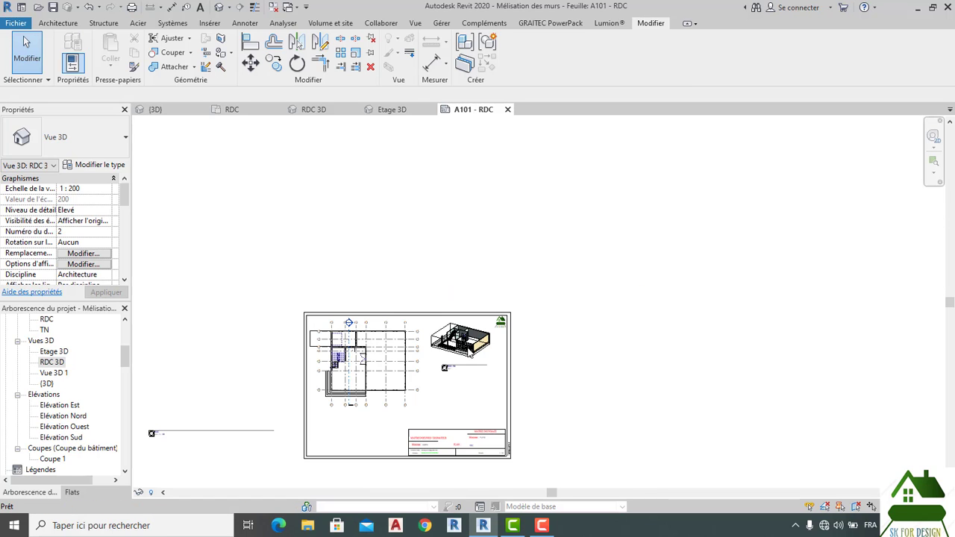
pyautogui.scroll(3, 470, 352)
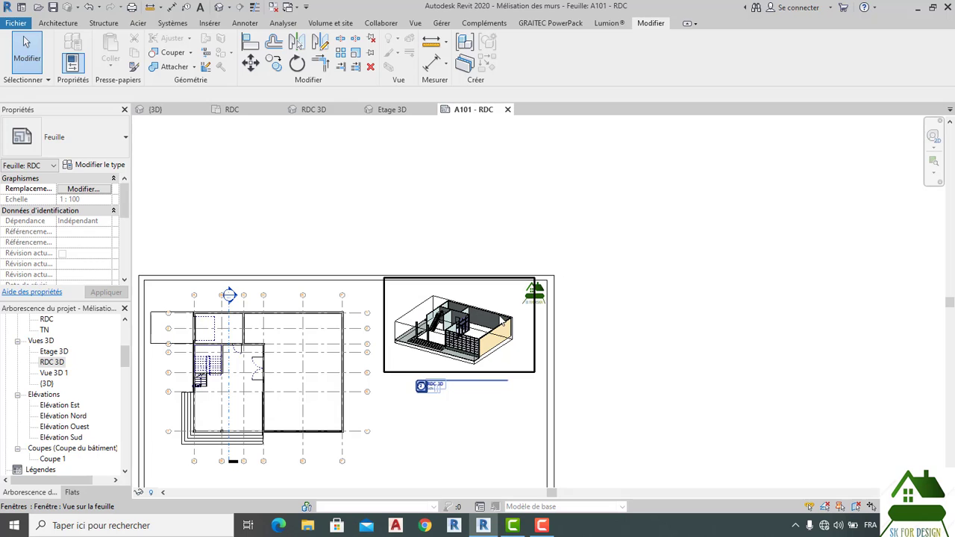
pyautogui.scroll(-3, 663, 348)
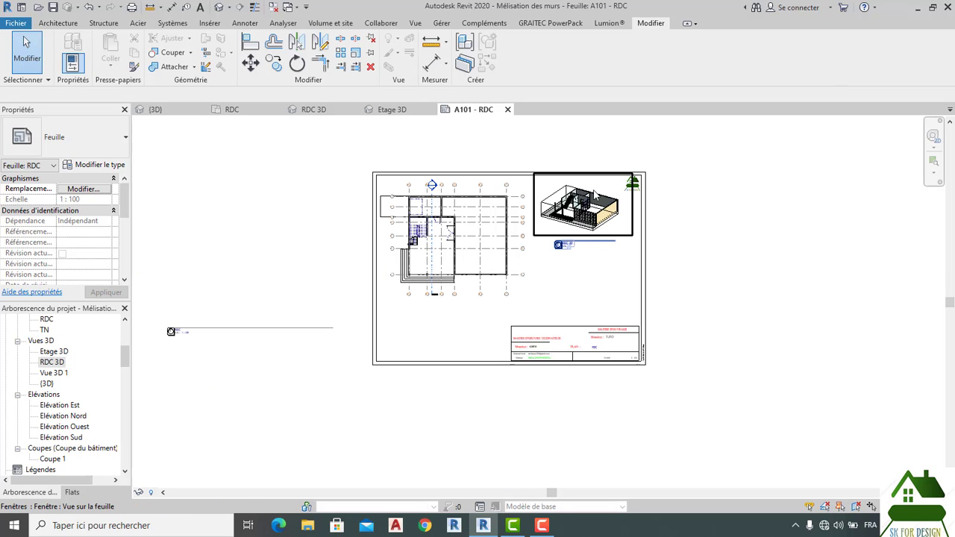
# Try the RDC 3D view at a scale of 1:100, check the effect on sheet A101 - RDC, and undo the change
pyautogui.scroll(4, 571, 207)
pyautogui.scroll(-4, 572, 209)
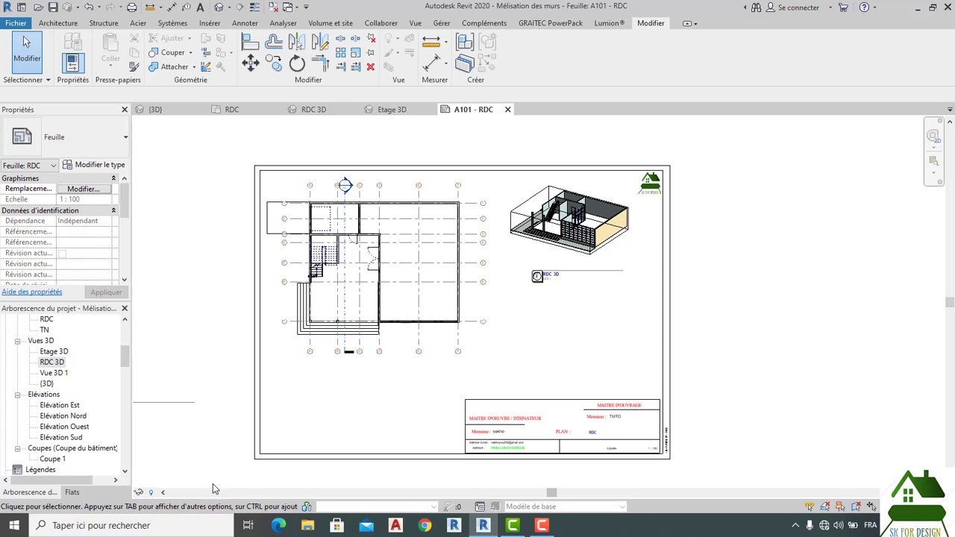
pyautogui.click(317, 110)
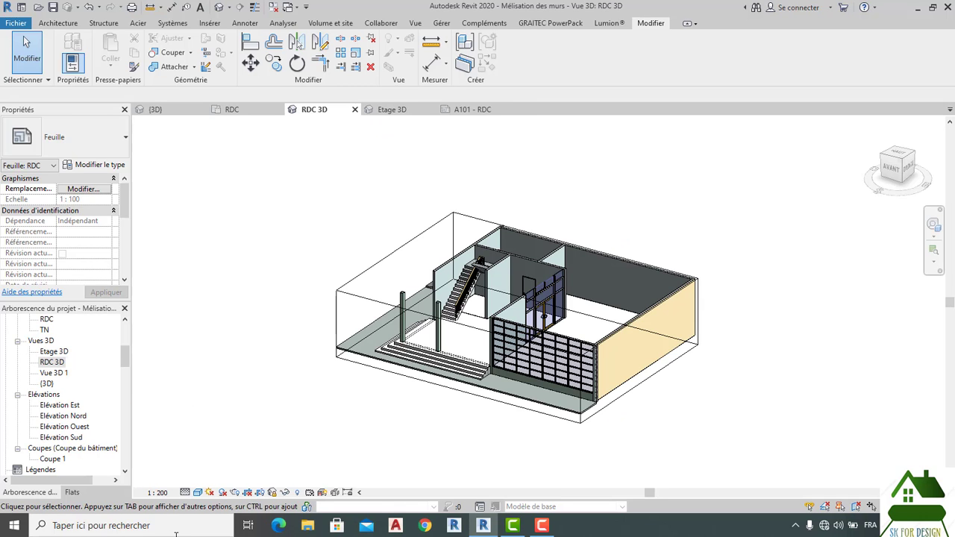
pyautogui.click(157, 492)
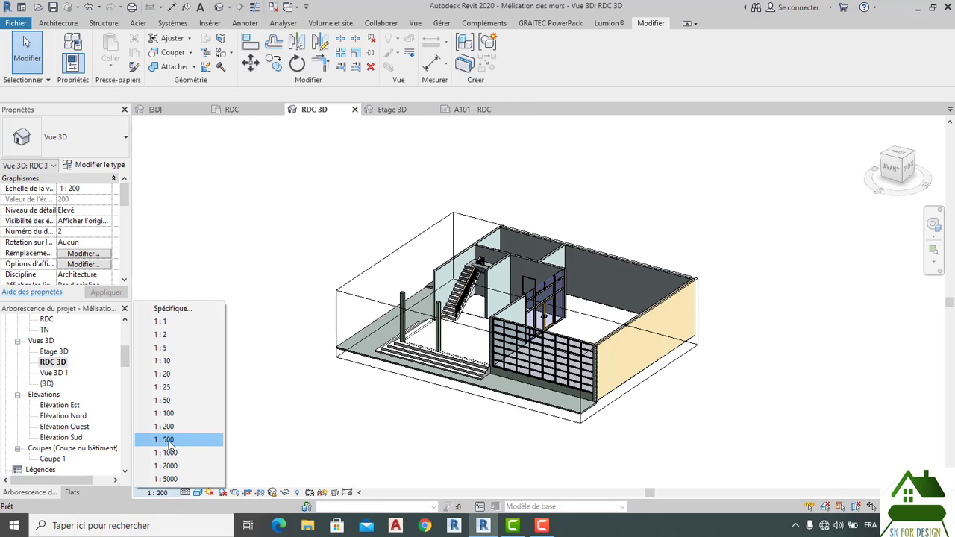
pyautogui.click(166, 414)
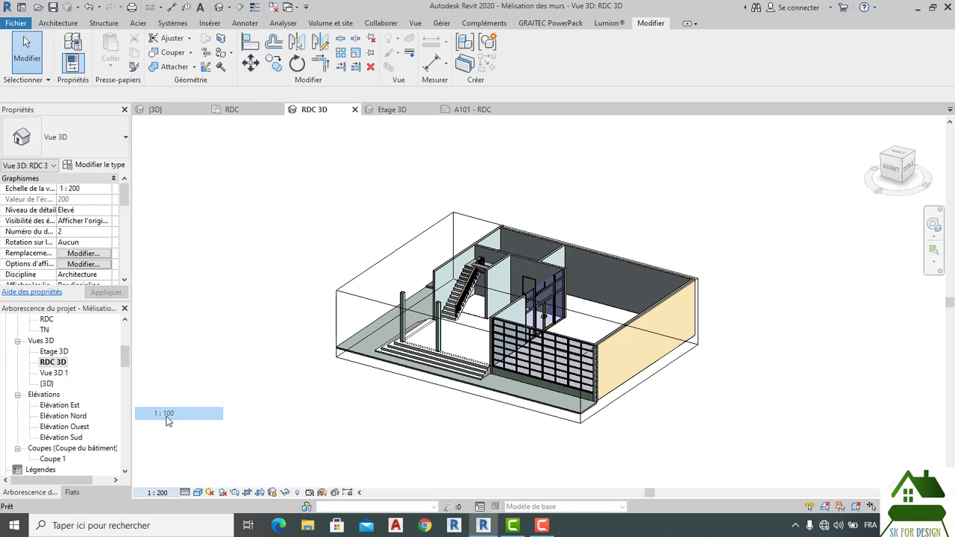
pyautogui.click(478, 109)
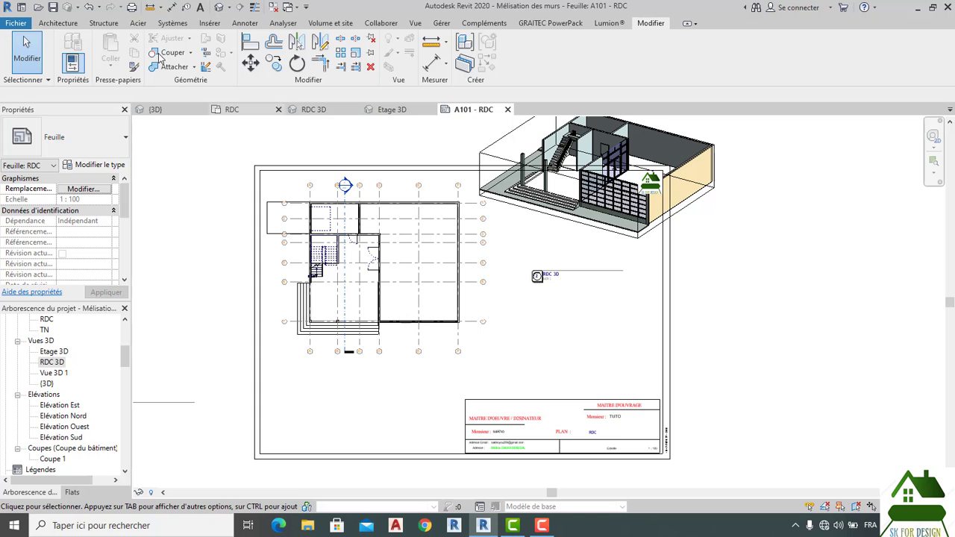
pyautogui.click(88, 8)
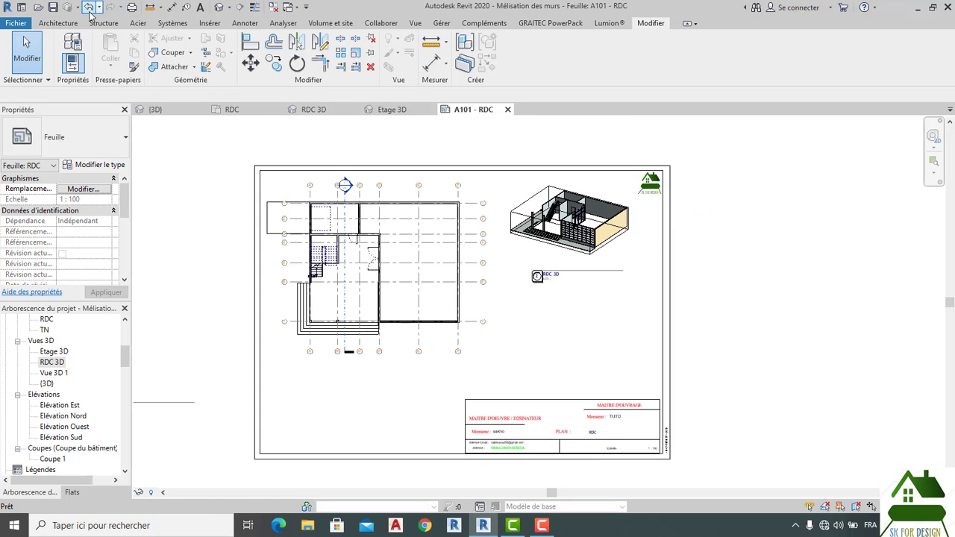
# Examine the scale line in the RDC 3D view title and the scale entry in the sheet's title block
pyautogui.scroll(5, 538, 274)
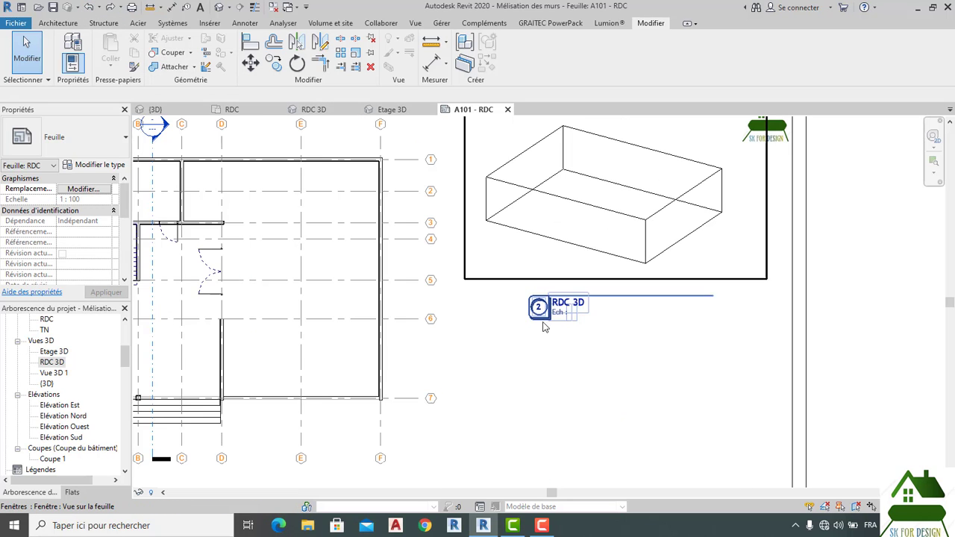
pyautogui.scroll(-5, 571, 305)
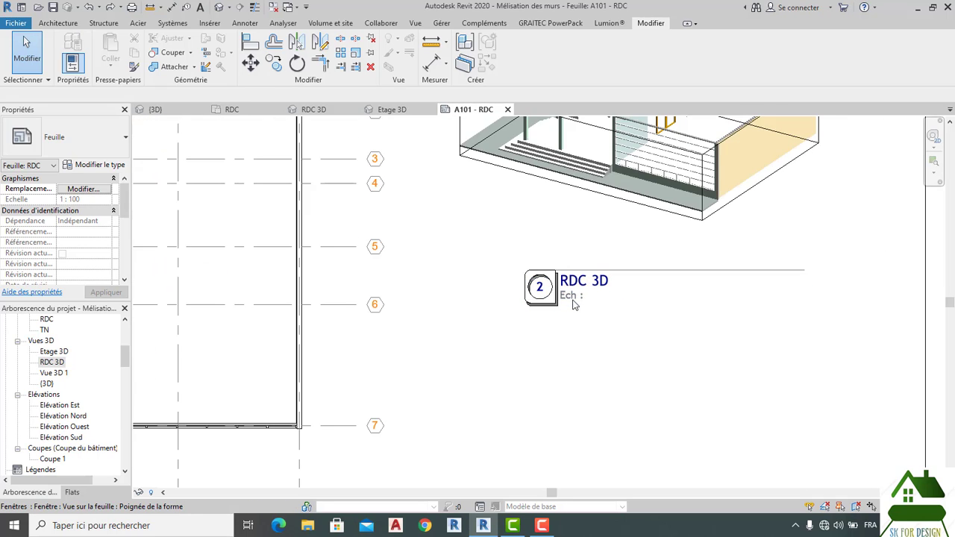
pyautogui.scroll(-2, 580, 296)
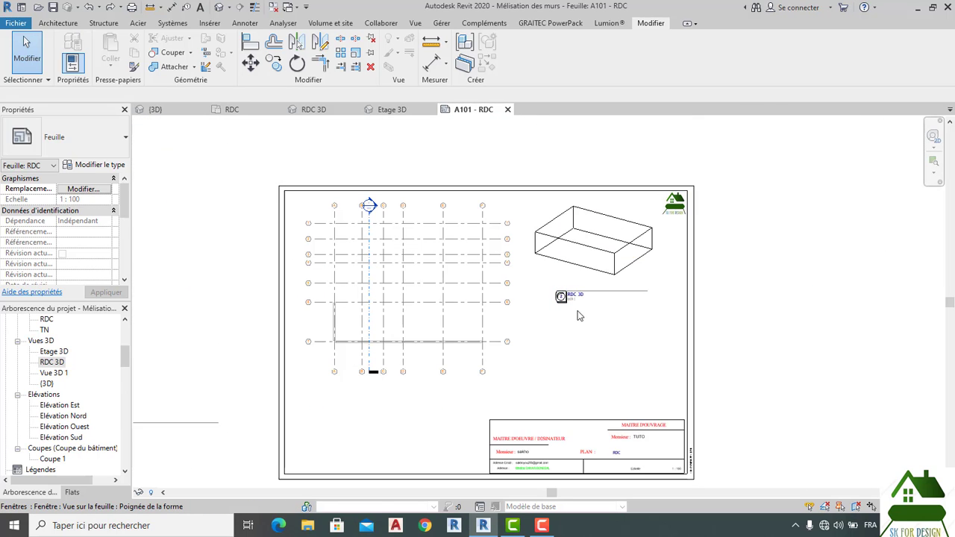
pyautogui.scroll(-2, 607, 458)
pyautogui.scroll(4, 638, 449)
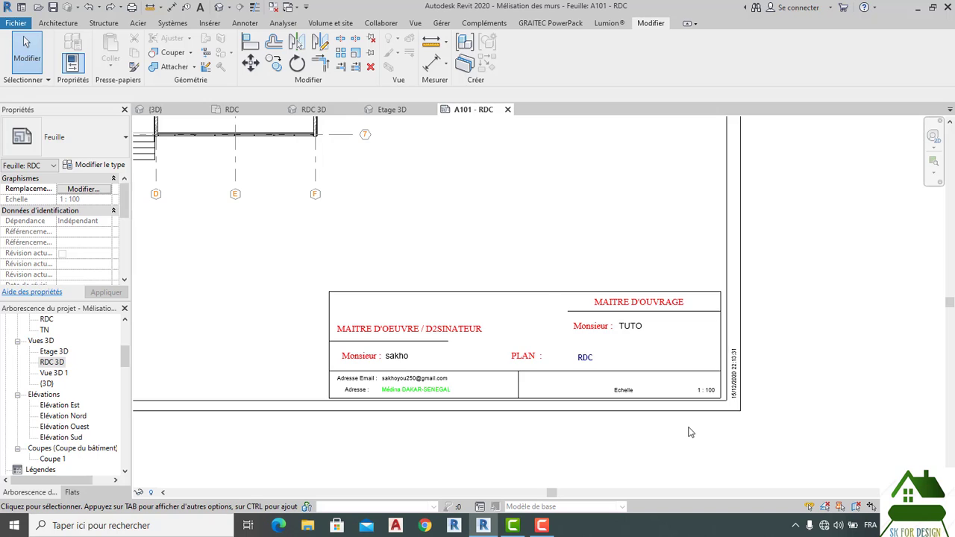
pyautogui.scroll(-5, 690, 431)
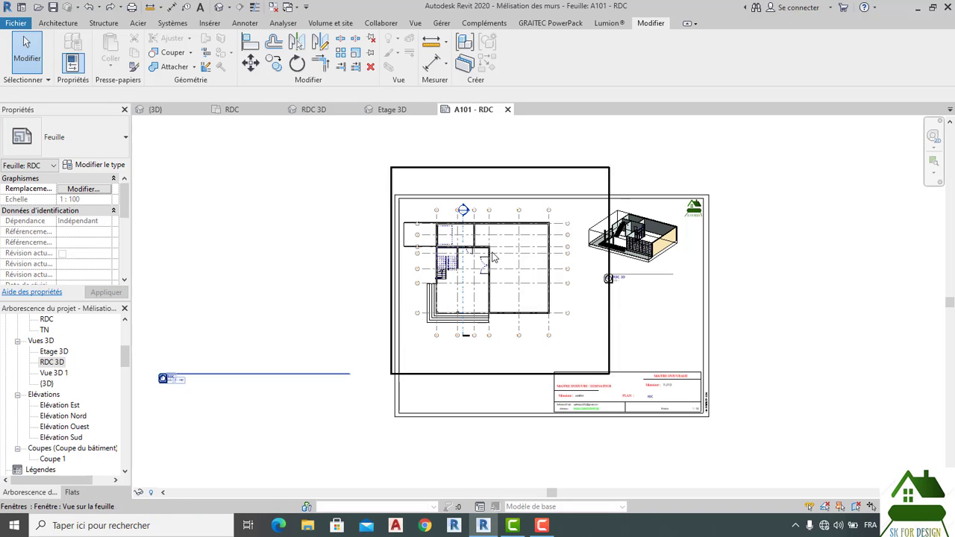
# Open sheet A102 - Etage and place the Etage 3D view on it
pyautogui.scroll(-5, 59, 440)
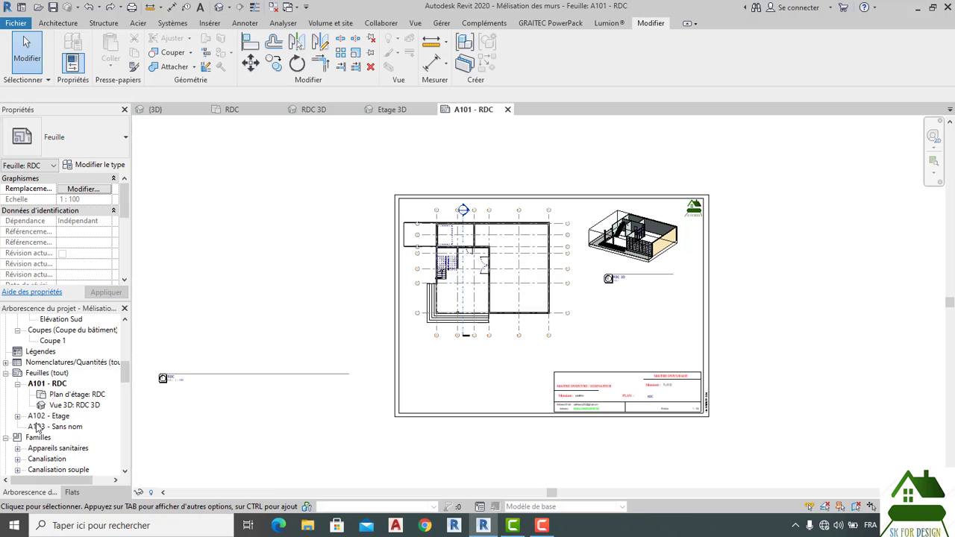
pyautogui.click(36, 417)
pyautogui.doubleClick(36, 420)
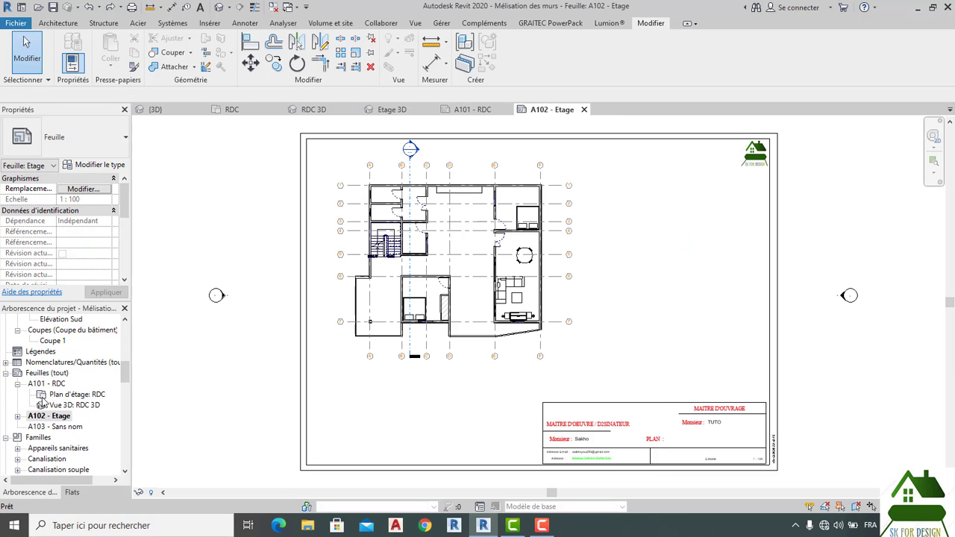
pyautogui.scroll(4, 57, 398)
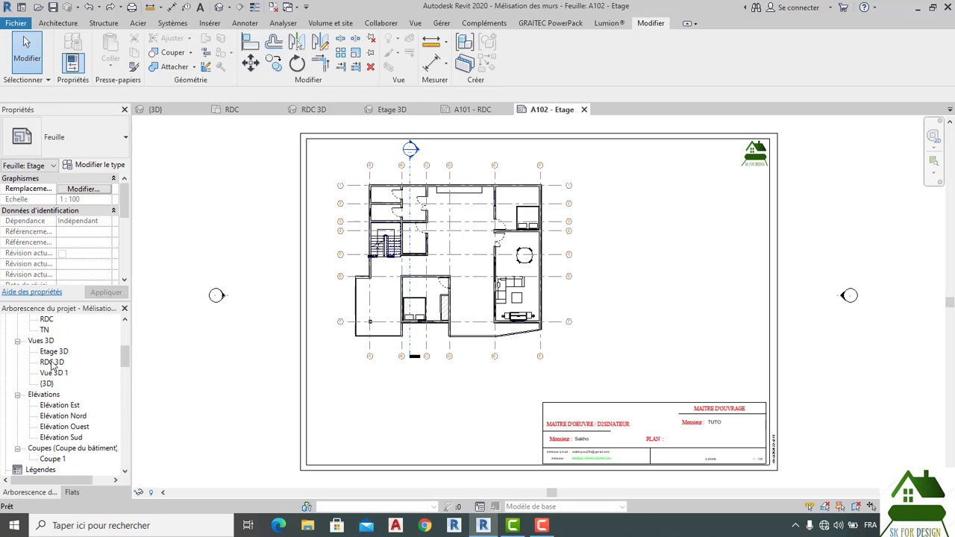
pyautogui.click(59, 352)
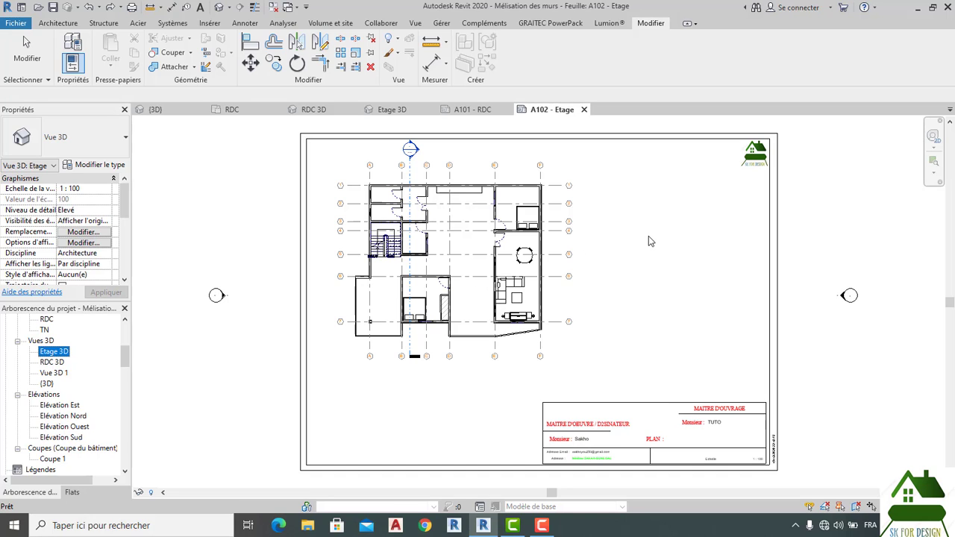
pyautogui.click(651, 280)
pyautogui.scroll(-1, 651, 280)
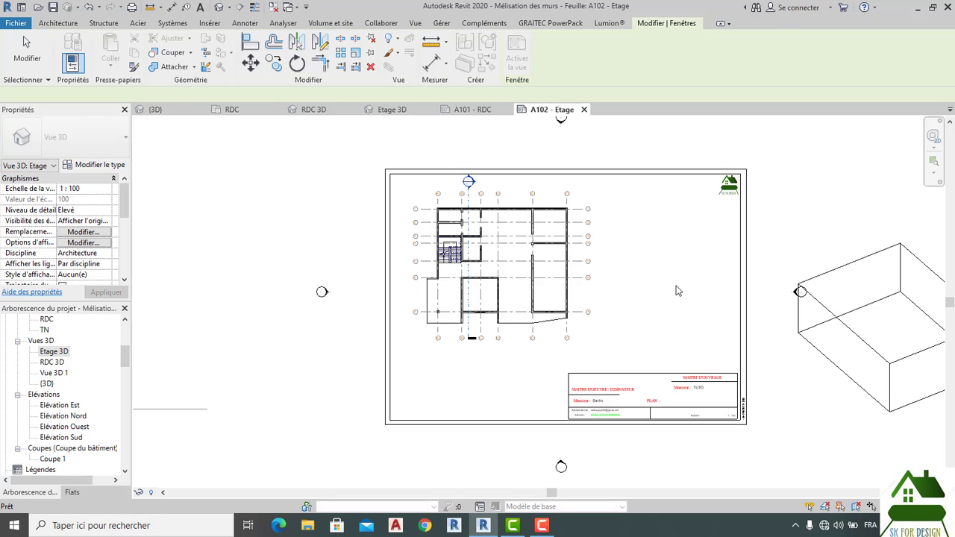
# Move the Etage 3D view so that the model sits beside the floor plan on the sheet
pyautogui.click(861, 318)
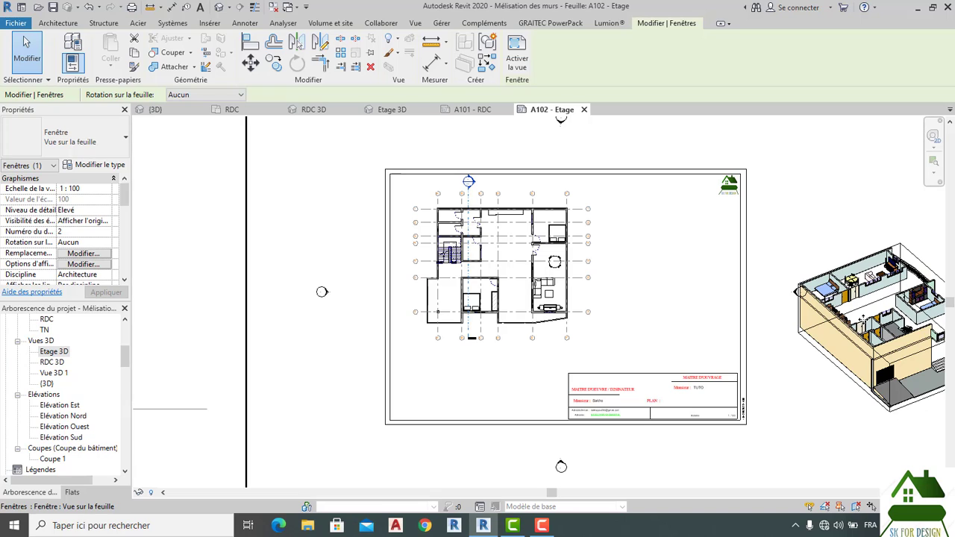
pyautogui.moveTo(862, 318); pyautogui.dragTo(638, 268)
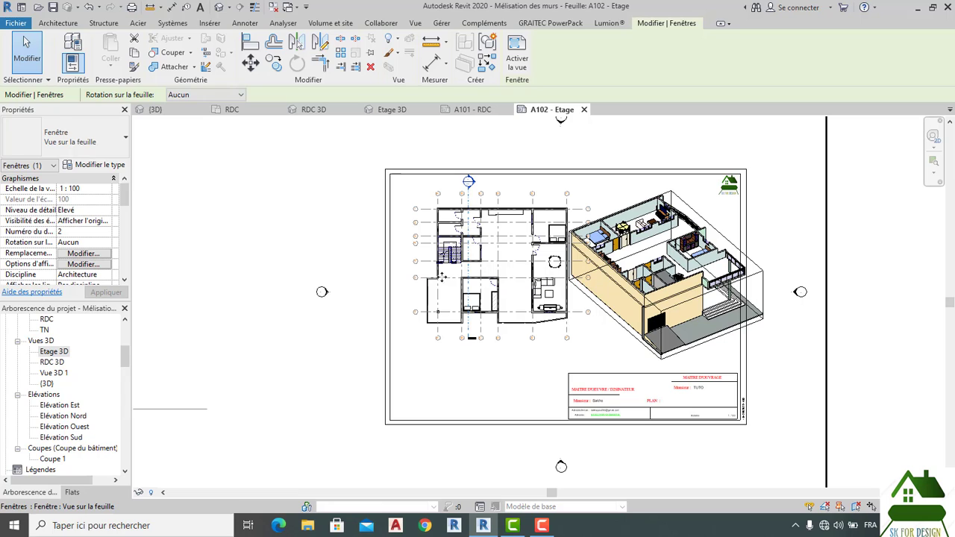
pyautogui.click(875, 357)
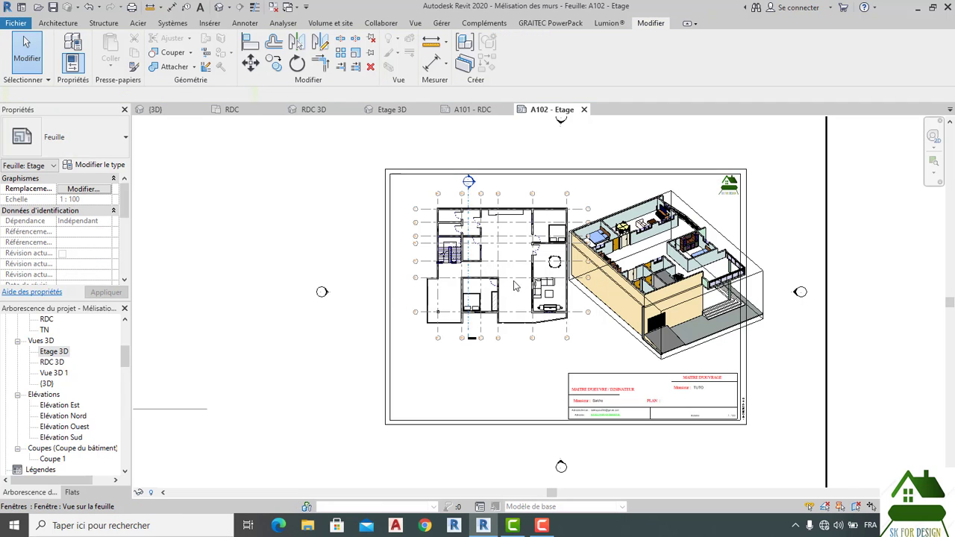
# Activate the Etage 3D view on the sheet and set its scale to 1:200
pyautogui.click(495, 323)
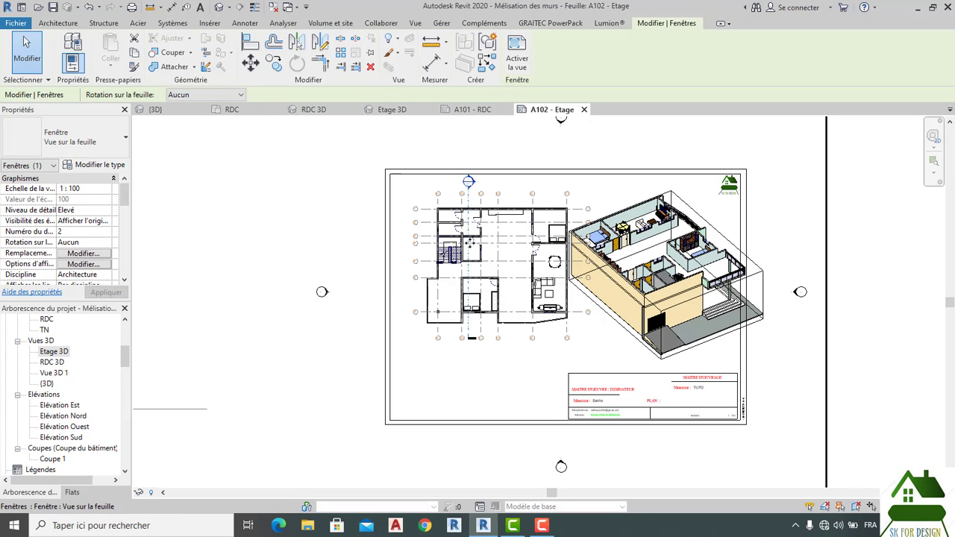
pyautogui.scroll(-2, 437, 293)
pyautogui.click(780, 326)
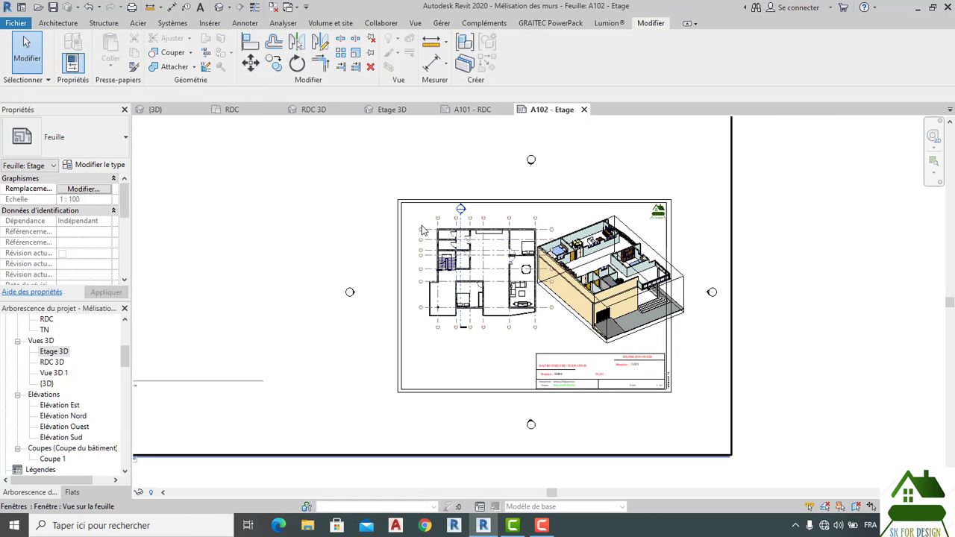
pyautogui.scroll(-2, 455, 233)
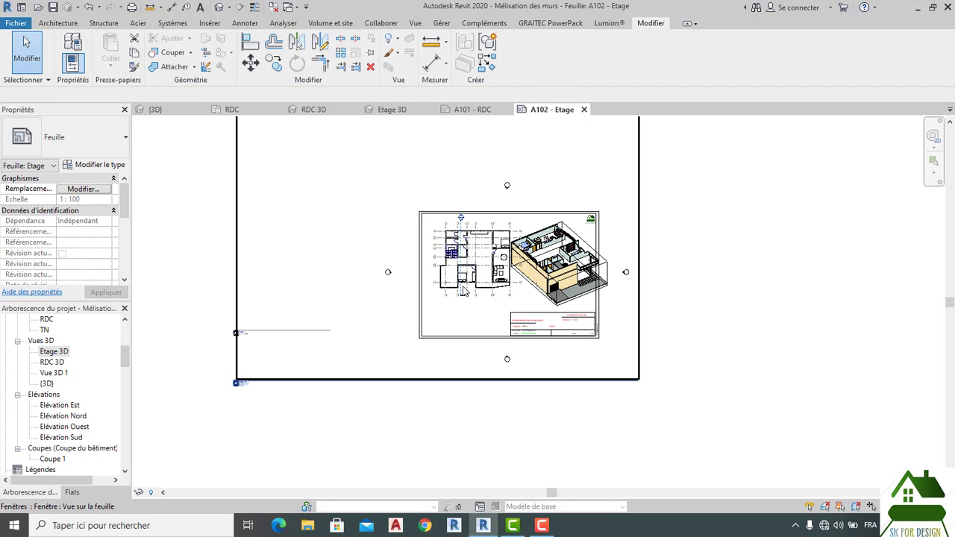
pyautogui.scroll(4, 501, 236)
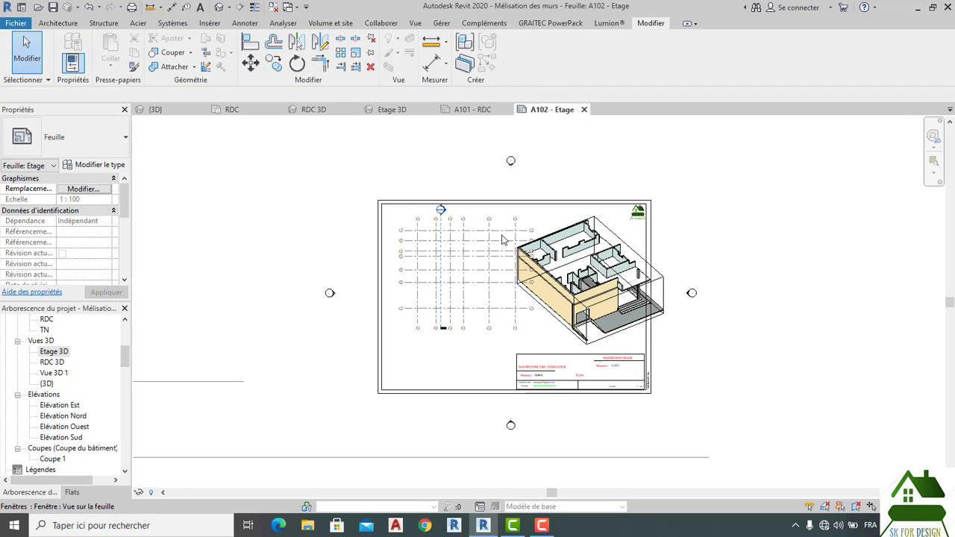
pyautogui.doubleClick(531, 211)
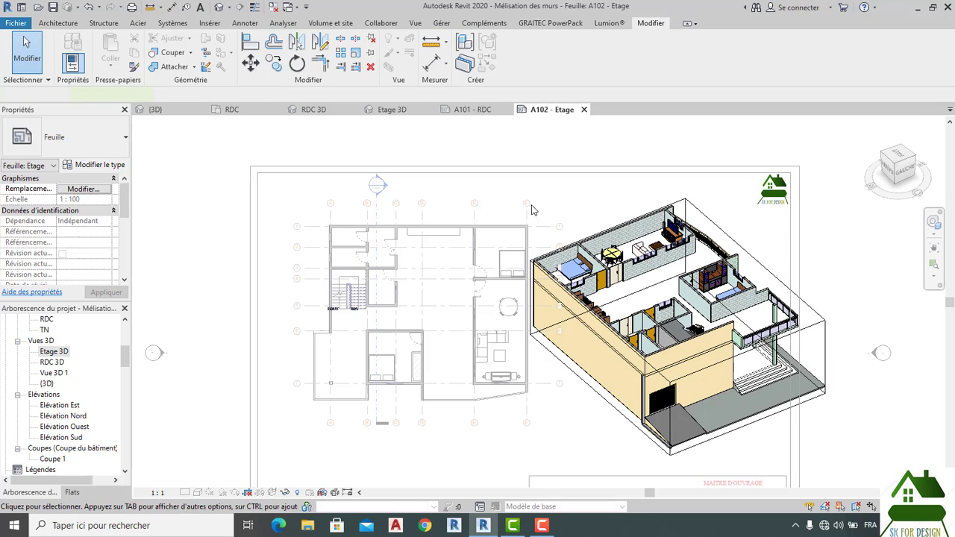
pyautogui.rightClick(481, 235)
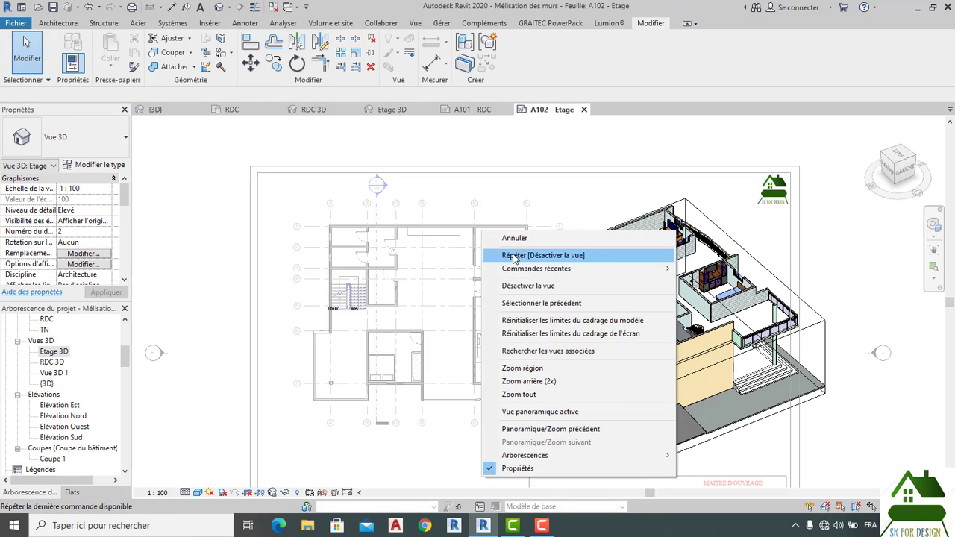
pyautogui.click(158, 493)
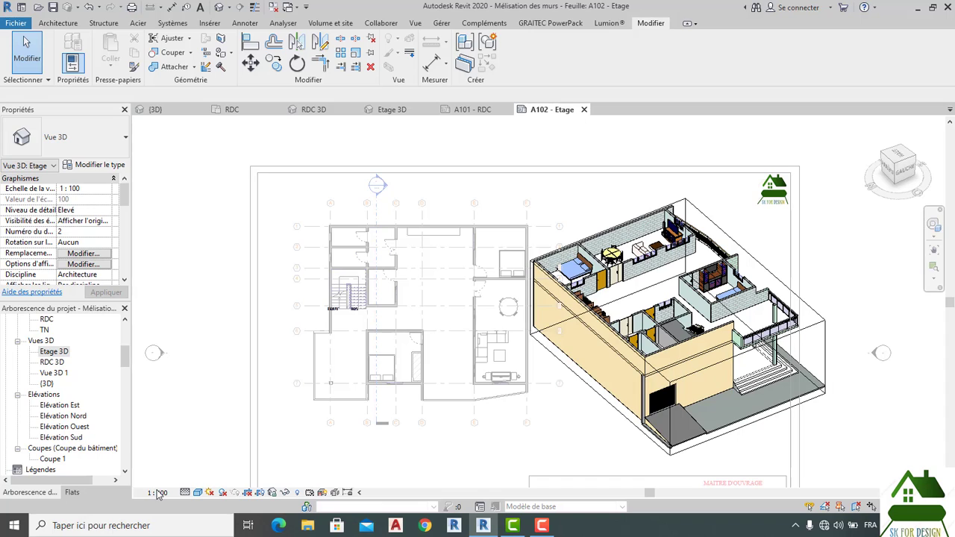
pyautogui.click(158, 493)
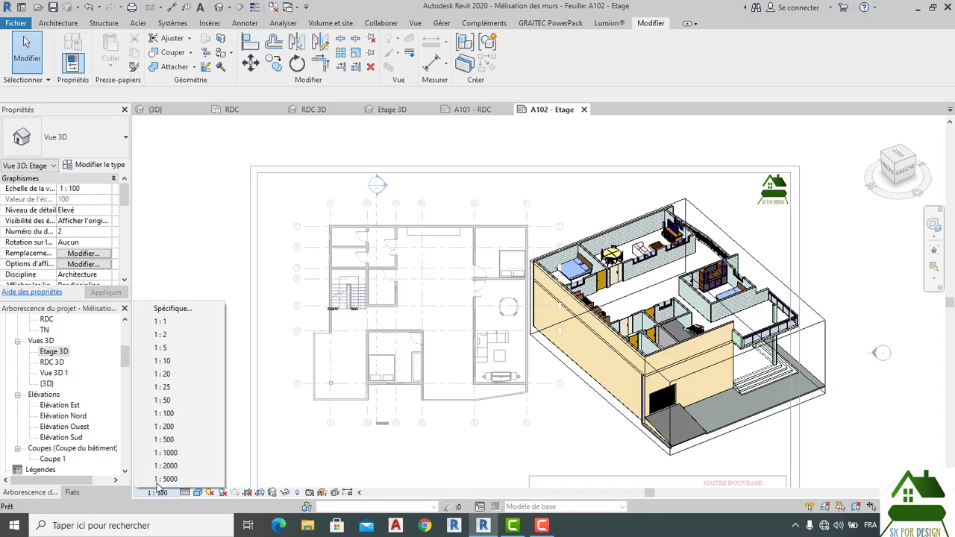
pyautogui.click(166, 426)
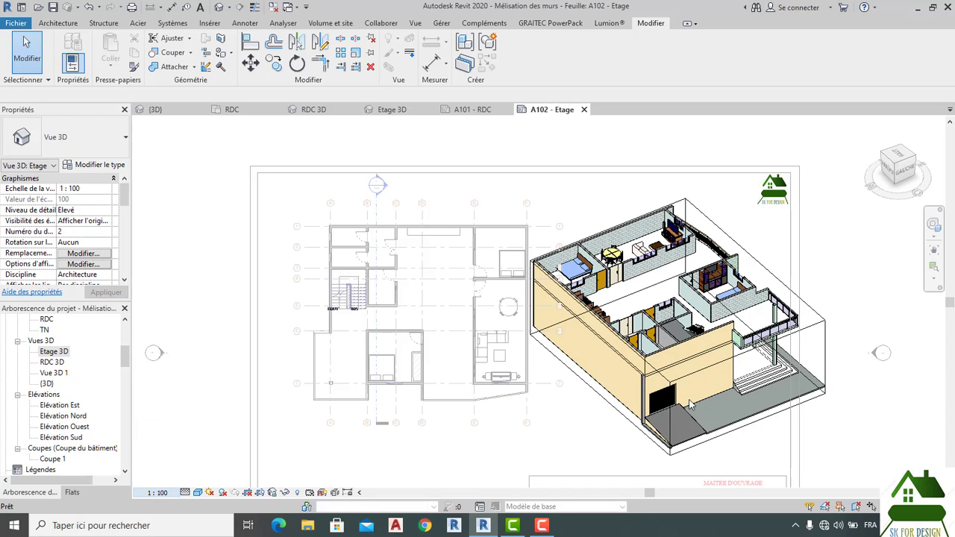
# Adjust all four edges of the Etage 3D view's crop region so that it closely frames the 3D model
pyautogui.scroll(-4, 482, 379)
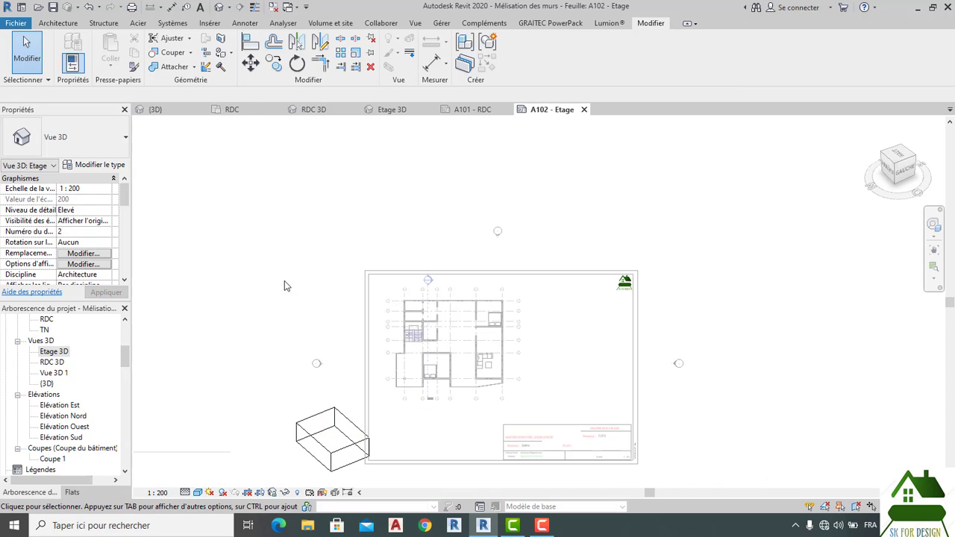
pyautogui.moveTo(332, 254); pyautogui.dragTo(388, 197, button='middle')
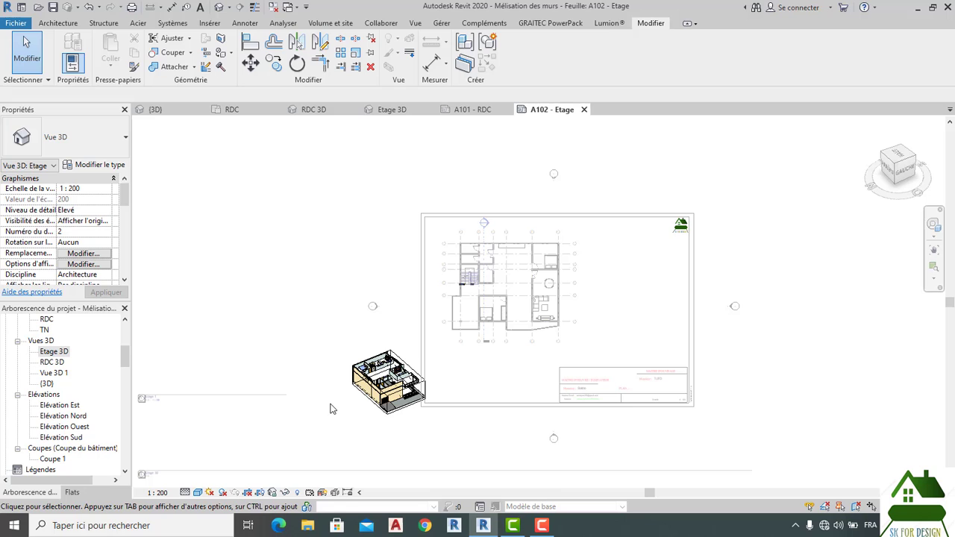
pyautogui.click(374, 400)
pyautogui.click(366, 418)
pyautogui.scroll(1, 367, 418)
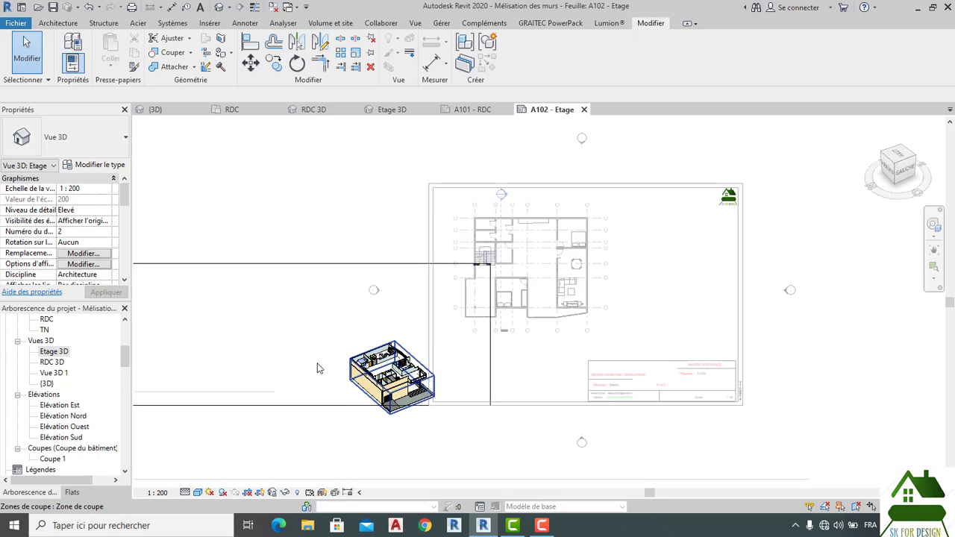
pyautogui.scroll(-4, 320, 366)
pyautogui.click(213, 347)
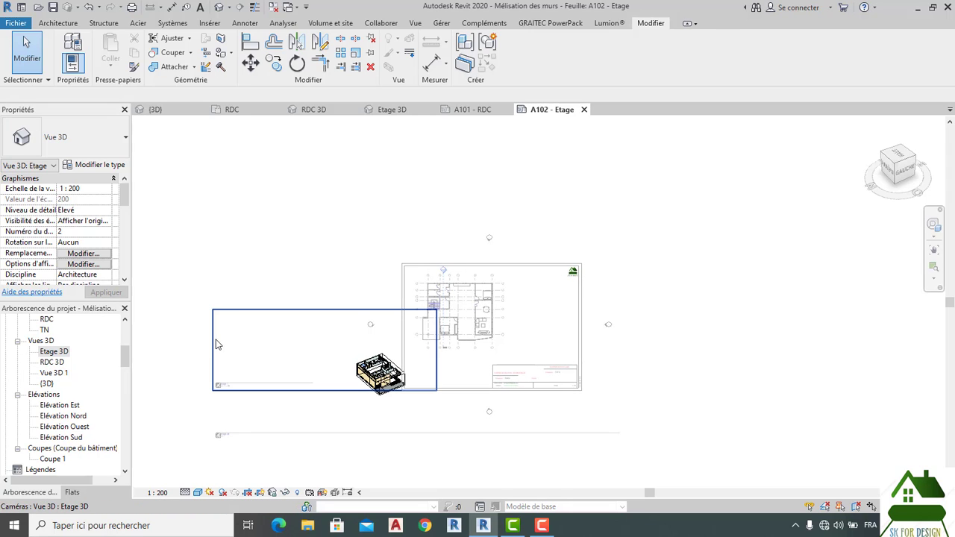
pyautogui.moveTo(214, 349); pyautogui.dragTo(344, 350)
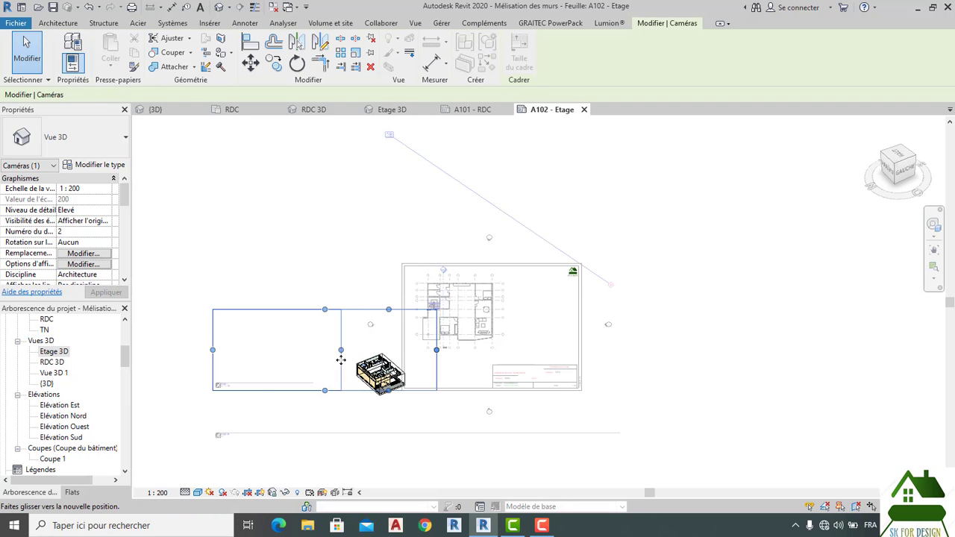
pyautogui.moveTo(389, 309); pyautogui.dragTo(375, 344)
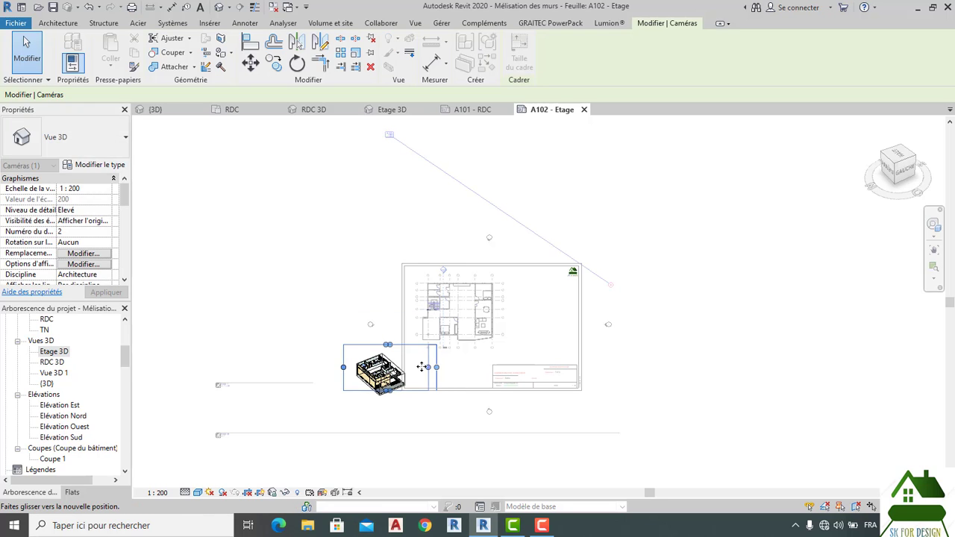
pyautogui.moveTo(422, 367); pyautogui.dragTo(416, 367)
pyautogui.moveTo(381, 401); pyautogui.dragTo(384, 404)
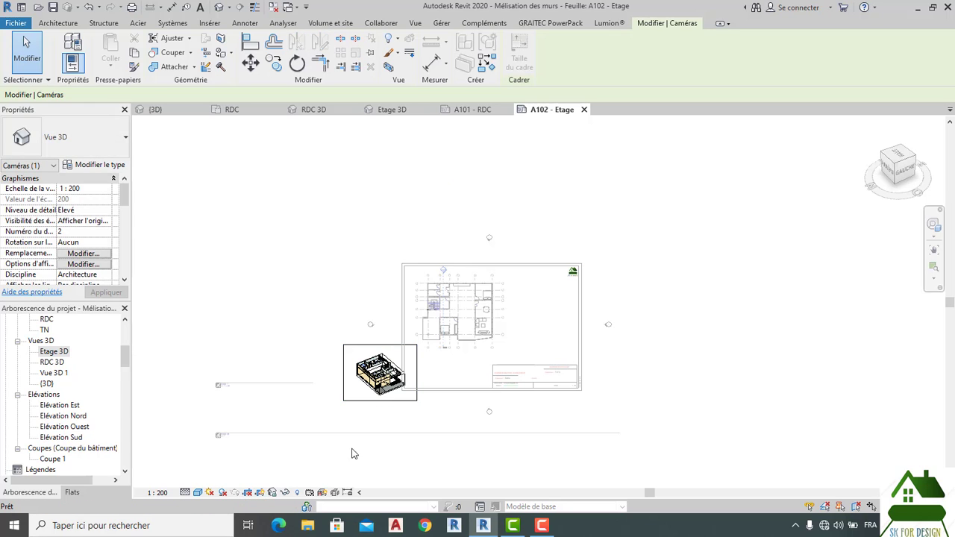
# Deactivate the Etage 3D view and move its viewport onto the sheet beside the floor plan
pyautogui.doubleClick(358, 375)
pyautogui.rightClick(373, 433)
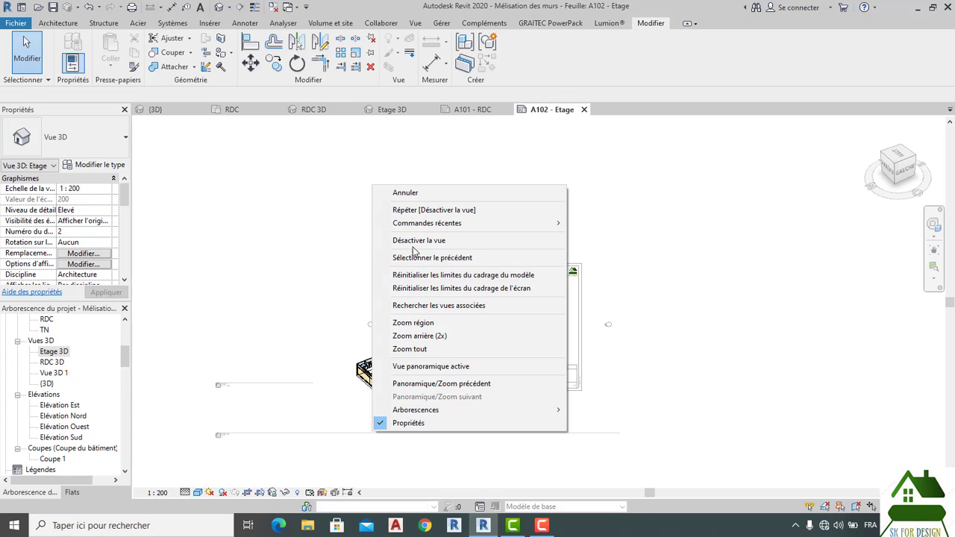
pyautogui.click(416, 240)
pyautogui.click(367, 394)
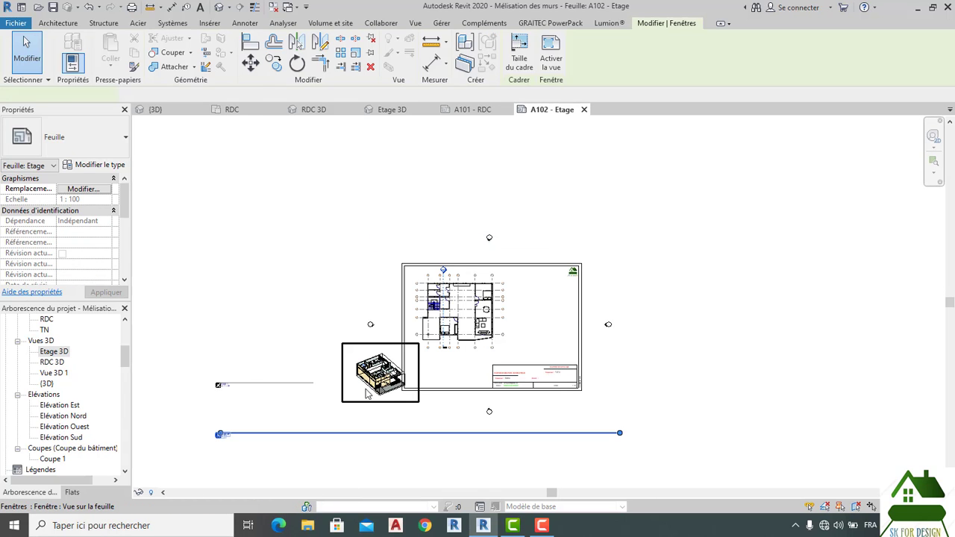
pyautogui.moveTo(367, 394); pyautogui.dragTo(524, 322)
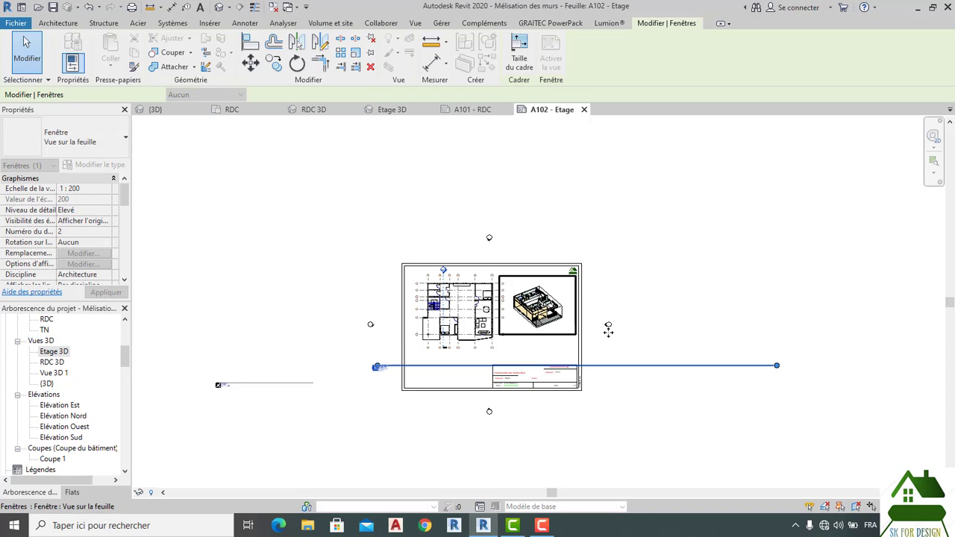
# Shorten the Etage 3D viewport's title line and place the title just beneath the 3D model on the sheet
pyautogui.moveTo(714, 371); pyautogui.dragTo(417, 365)
pyautogui.click(367, 389)
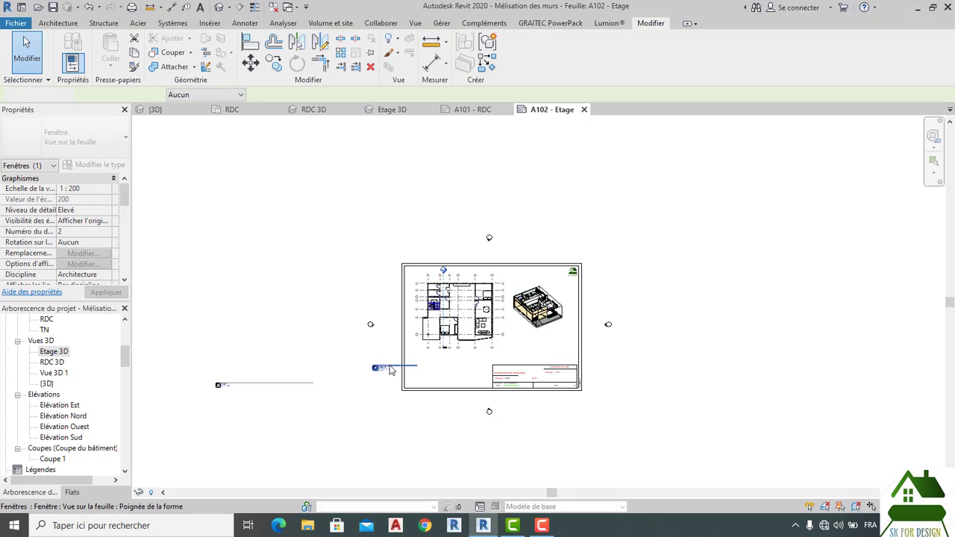
pyautogui.moveTo(393, 365); pyautogui.dragTo(421, 352)
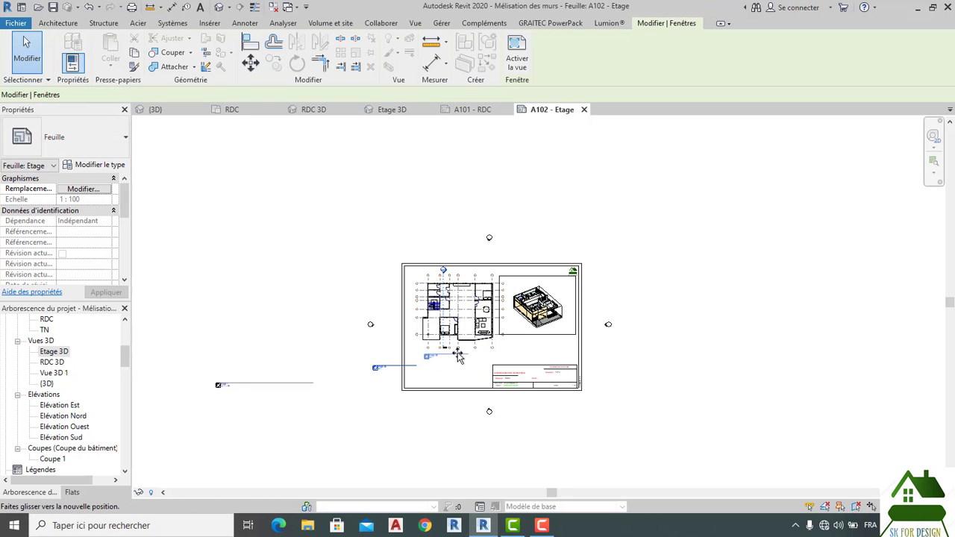
pyautogui.click(537, 333)
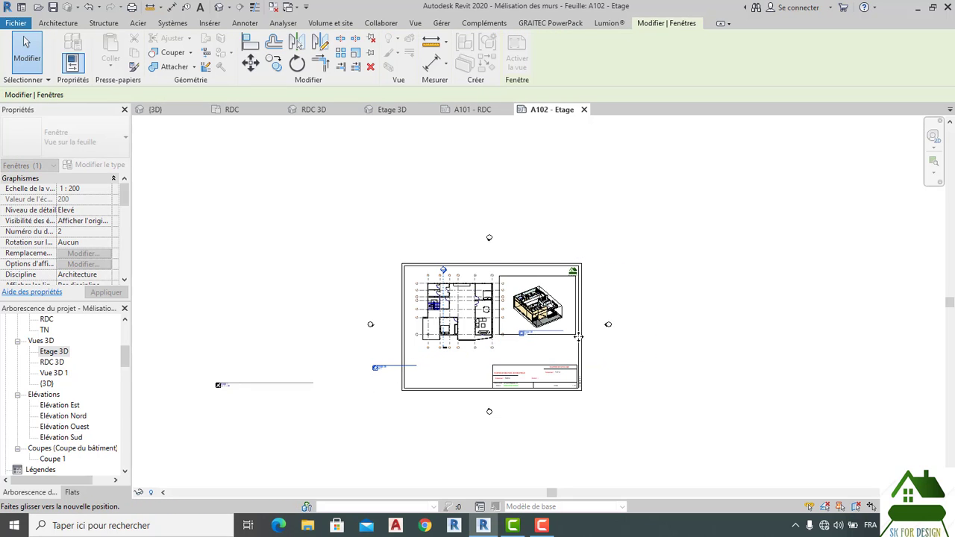
pyautogui.click(508, 377)
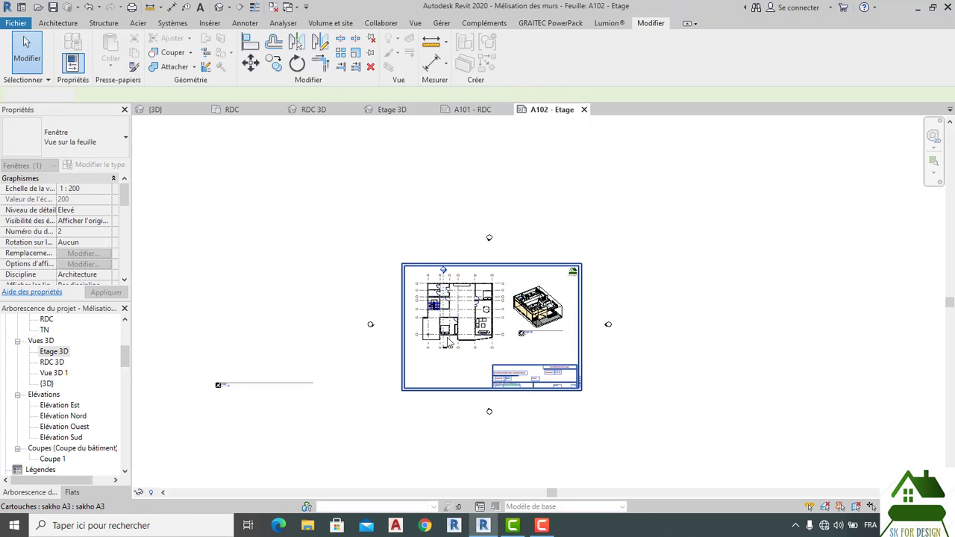
# Move the floor plan viewport slightly up and to the left within the sheet frame
pyautogui.scroll(3, 449, 340)
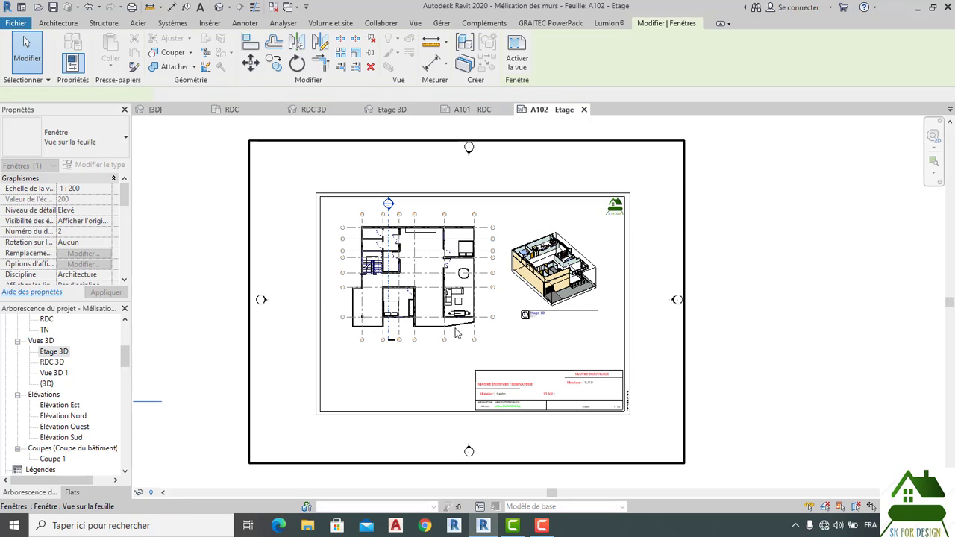
pyautogui.click(373, 278)
pyautogui.click(250, 65)
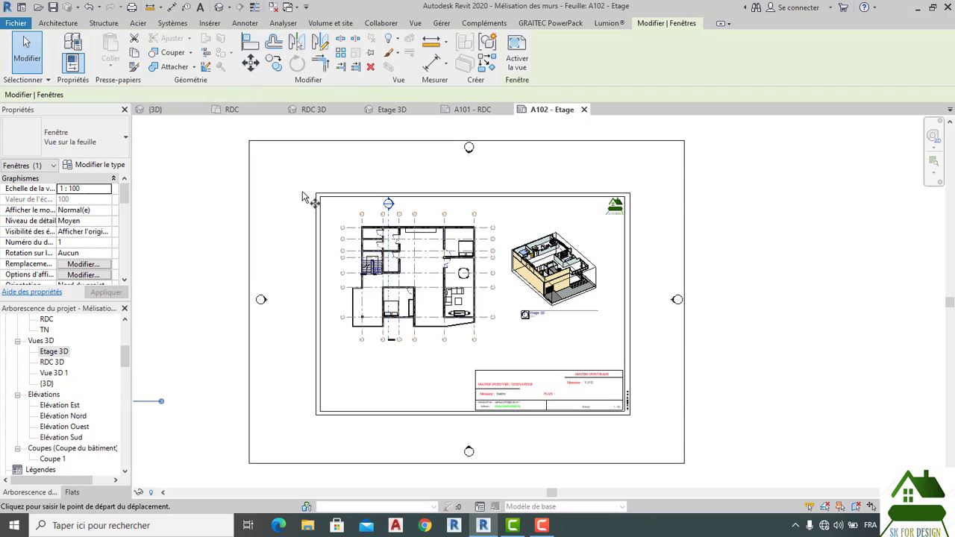
pyautogui.click(346, 223)
pyautogui.click(337, 216)
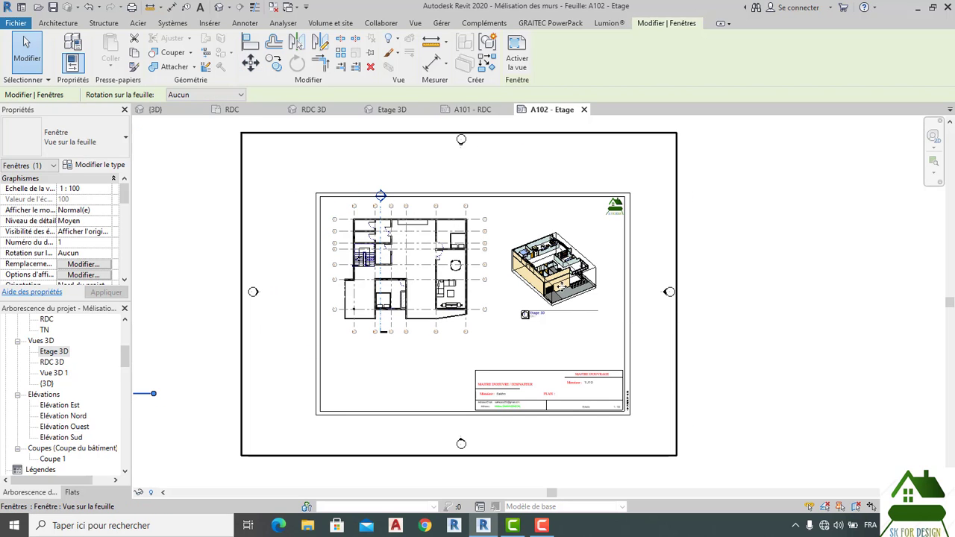
pyautogui.click(737, 318)
# Move the Etage 3D viewport straight up by about 0.03 m on the sheet
pyautogui.click(565, 296)
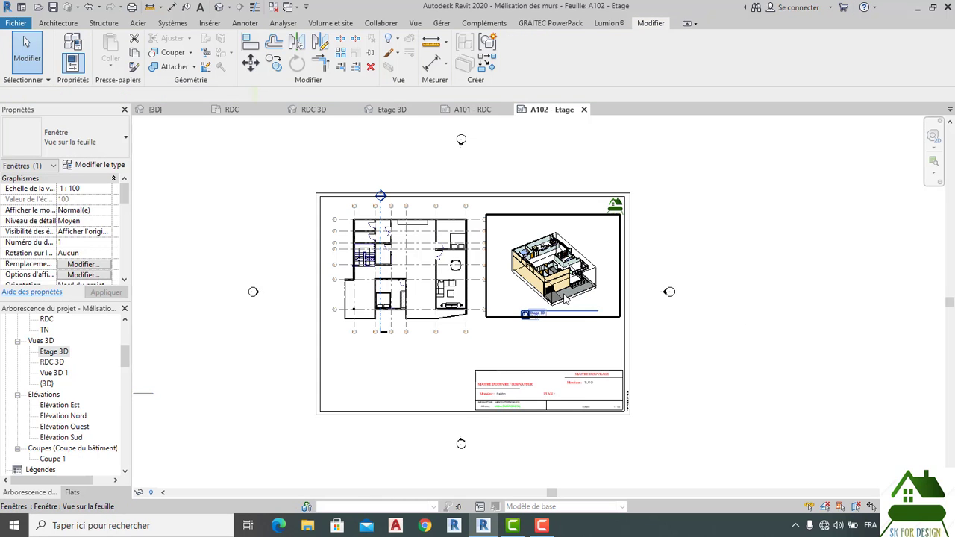
pyautogui.click(250, 65)
pyautogui.click(550, 232)
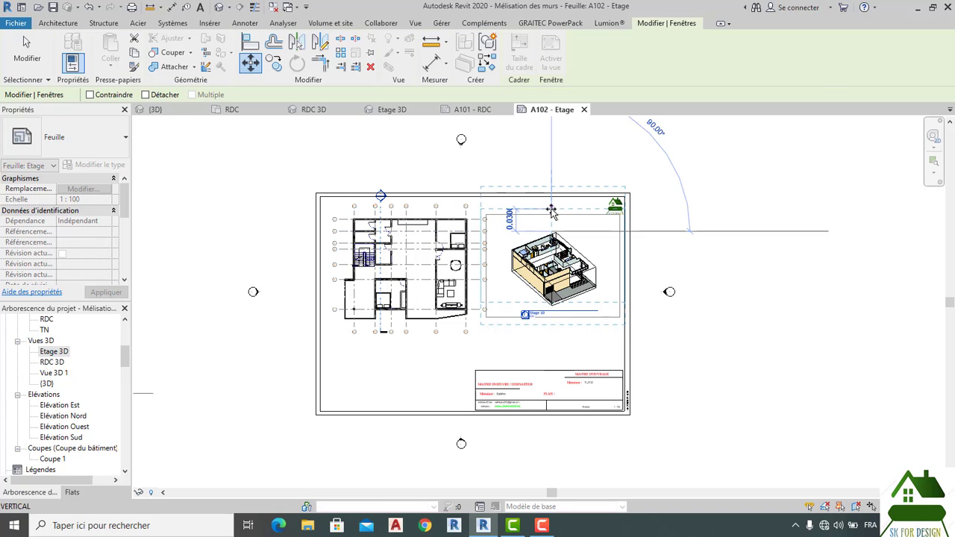
pyautogui.click(551, 210)
pyautogui.click(745, 306)
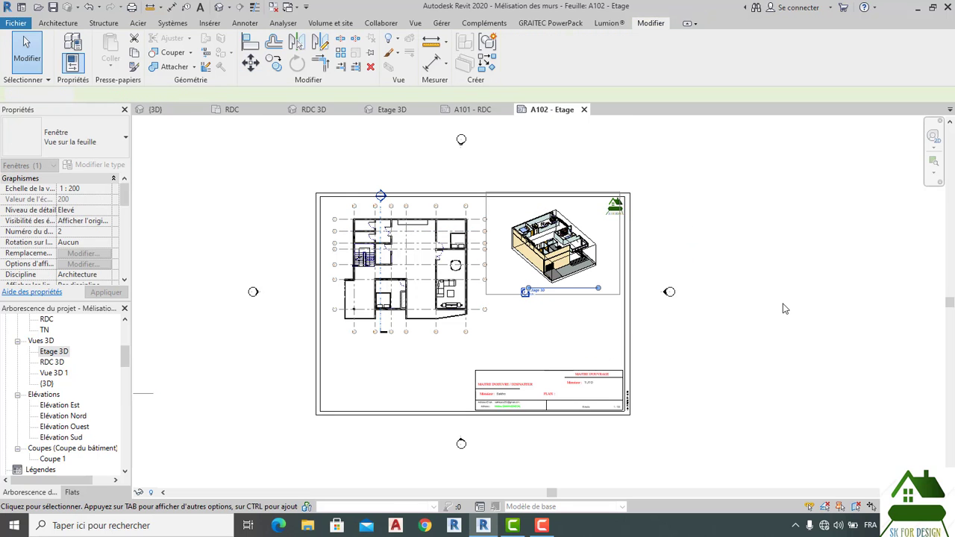
pyautogui.scroll(5, 594, 291)
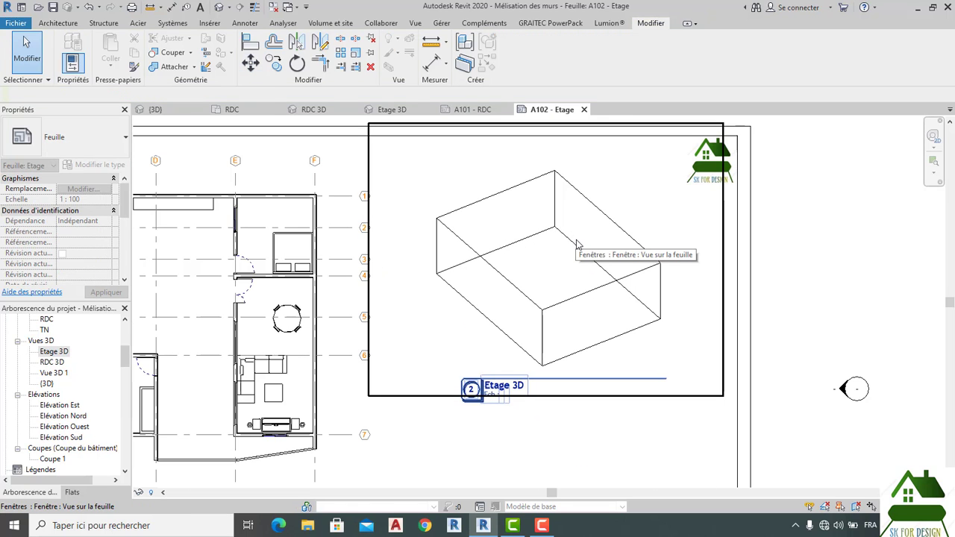
pyautogui.scroll(-1, 589, 279)
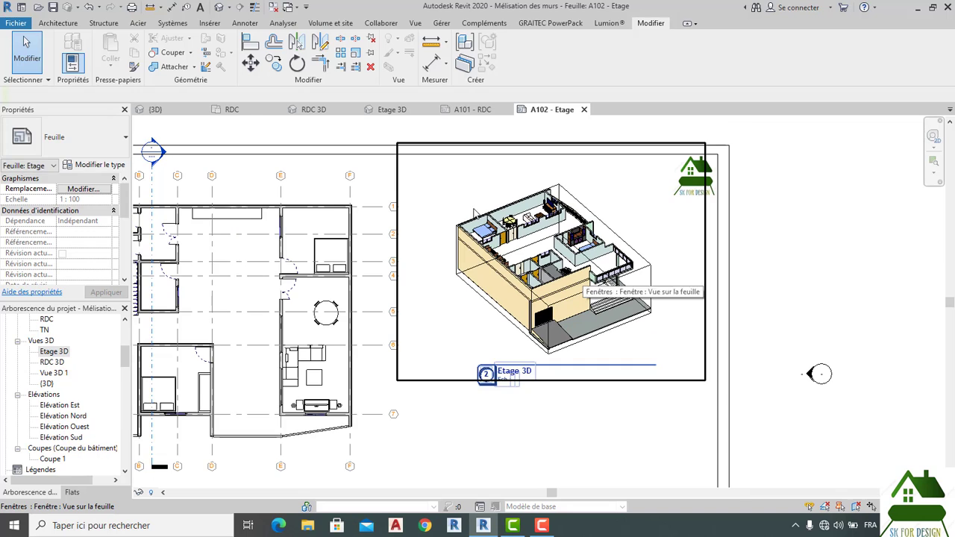
# Open the Etage 3D view, orient it toward the left and front faces, and show its crop region with cropping off
pyautogui.click(401, 110)
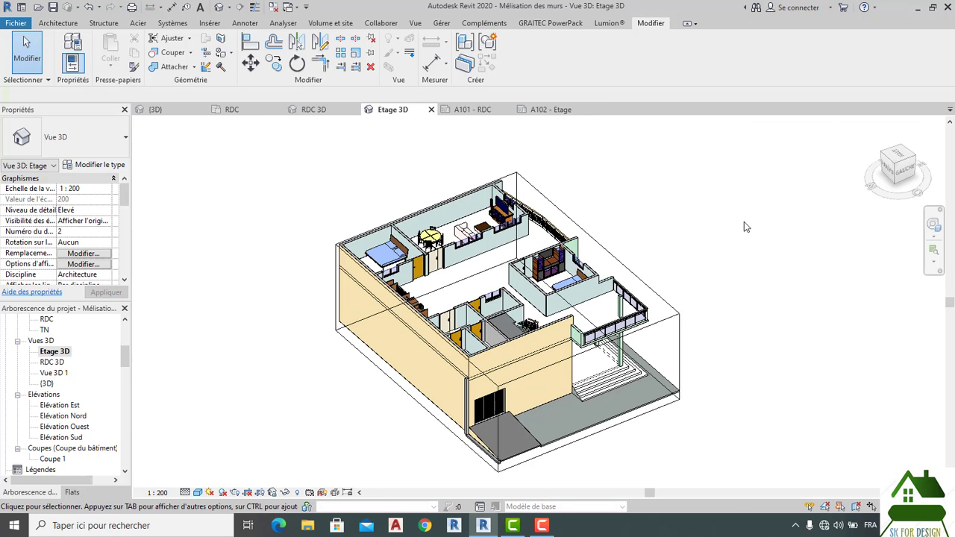
pyautogui.moveTo(909, 185); pyautogui.dragTo(730, 283)
pyautogui.moveTo(903, 170); pyautogui.dragTo(885, 133)
pyautogui.click(505, 288)
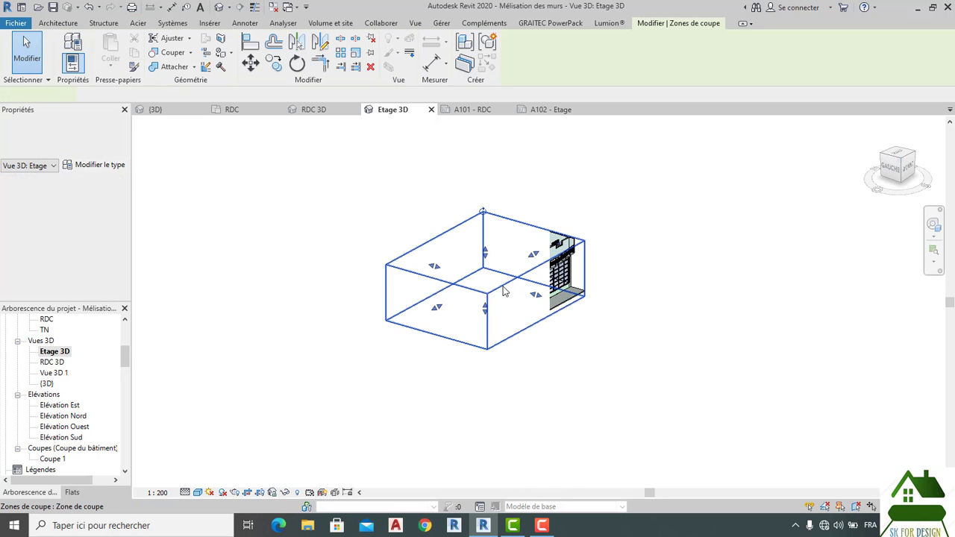
pyautogui.click(259, 492)
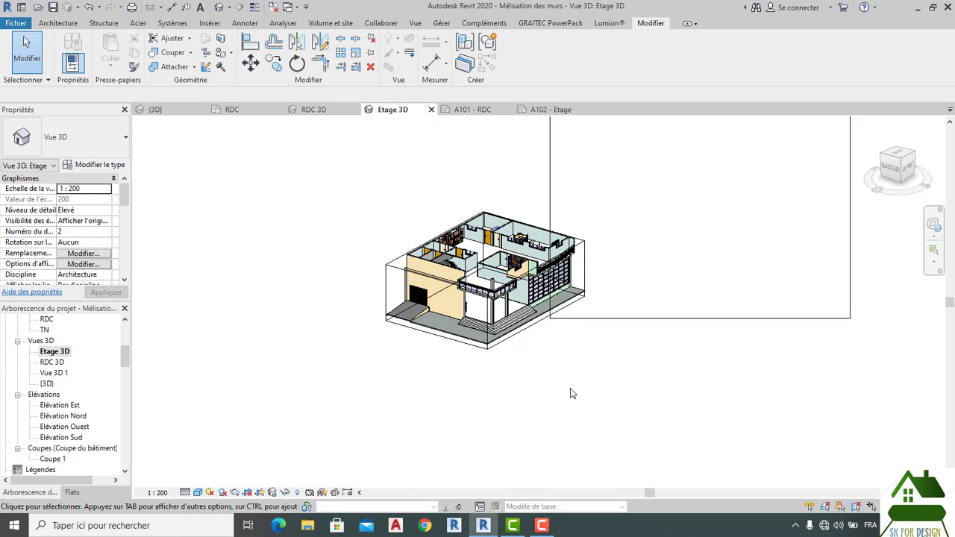
# Enlarge the Etage 3D view's crop region on all four sides so that it widely surrounds the model
pyautogui.scroll(-2, 574, 331)
pyautogui.click(559, 277)
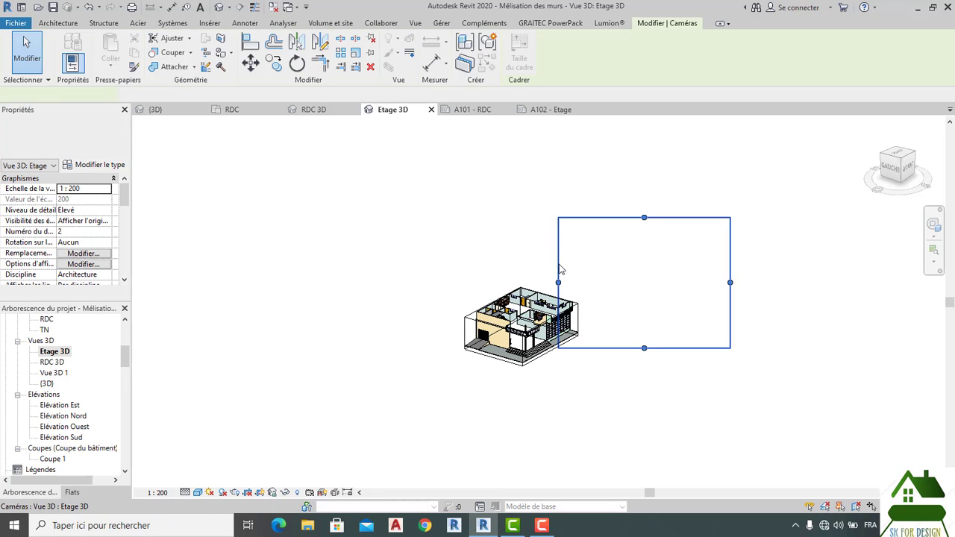
pyautogui.moveTo(560, 290); pyautogui.dragTo(185, 302)
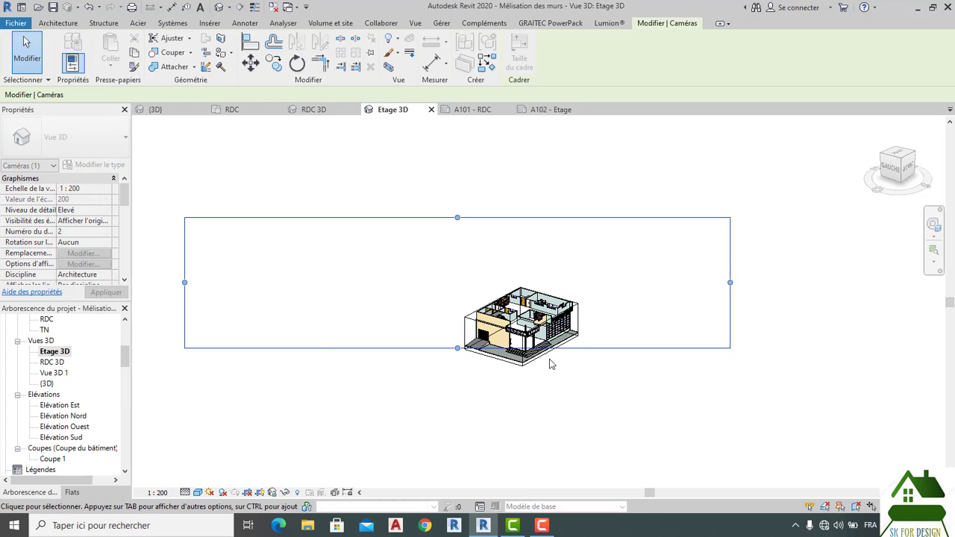
pyautogui.moveTo(457, 349); pyautogui.dragTo(480, 476)
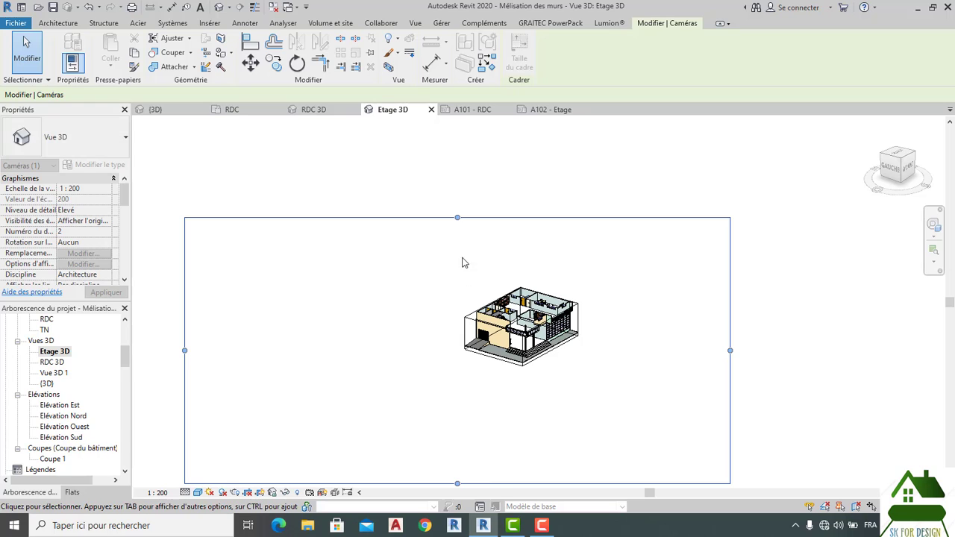
pyautogui.moveTo(457, 217); pyautogui.dragTo(457, 165)
pyautogui.moveTo(731, 324); pyautogui.dragTo(813, 306)
pyautogui.click(853, 343)
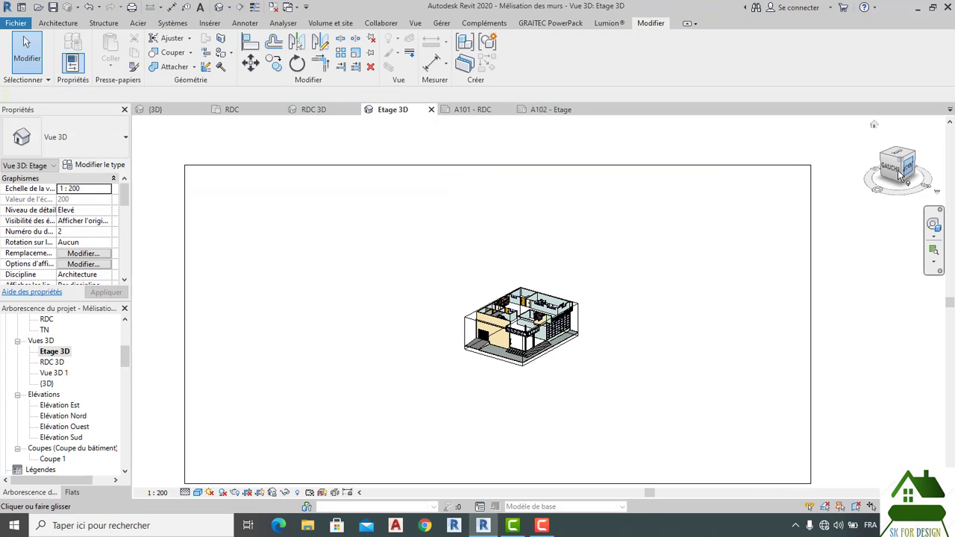
# Orbit the Etage 3D view to face the front of the model from above
pyautogui.moveTo(899, 170); pyautogui.dragTo(872, 185)
pyautogui.moveTo(792, 208); pyautogui.dragTo(953, 212, button='middle')
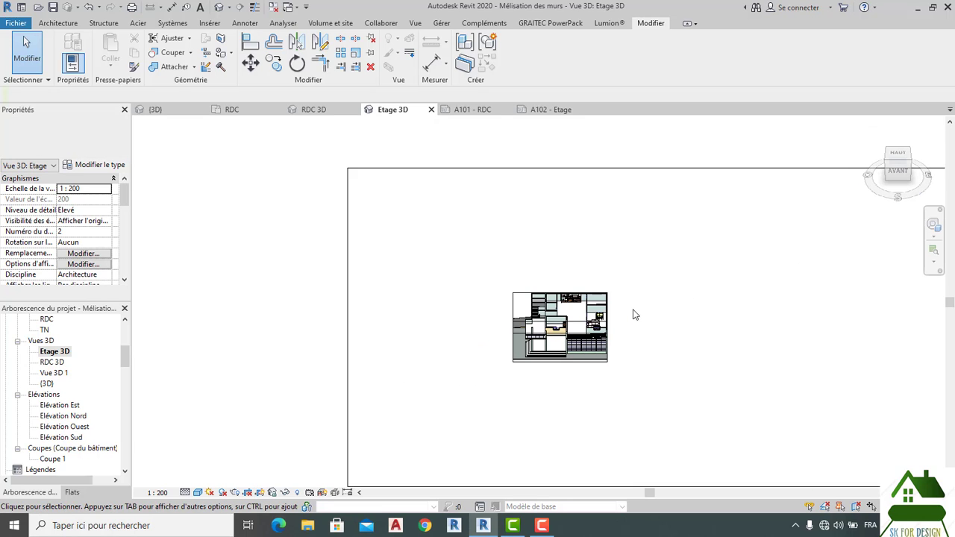
pyautogui.scroll(2, 632, 309)
pyautogui.scroll(3, 597, 332)
pyautogui.scroll(-3, 609, 279)
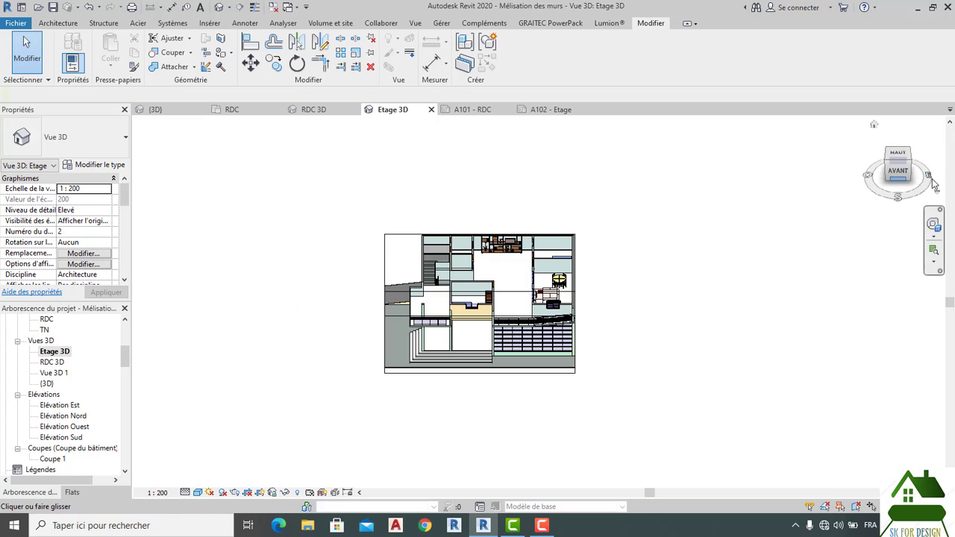
# Orient the Etage 3D view to an angled view of the building from the front and above
pyautogui.click(901, 173)
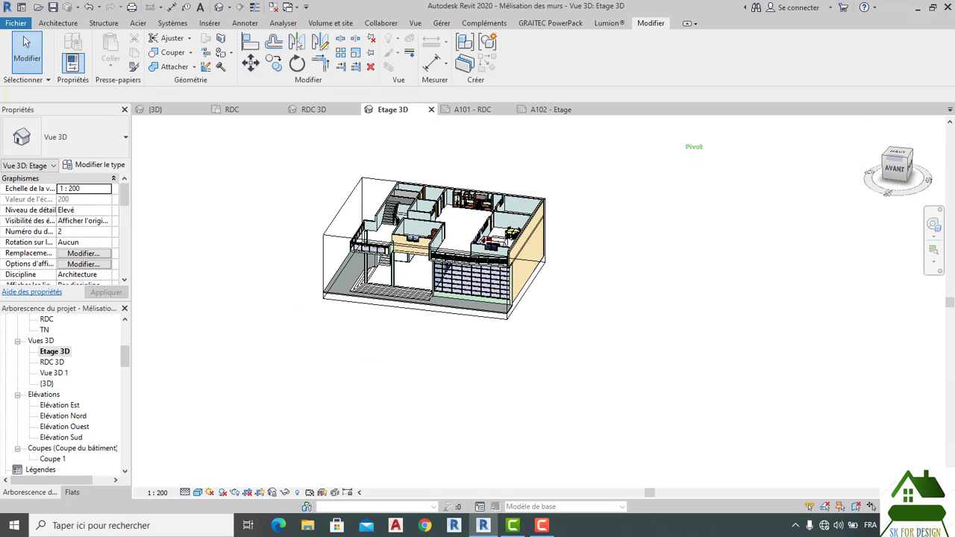
pyautogui.moveTo(922, 248); pyautogui.dragTo(927, 287, button='middle')
pyautogui.scroll(-2, 830, 245)
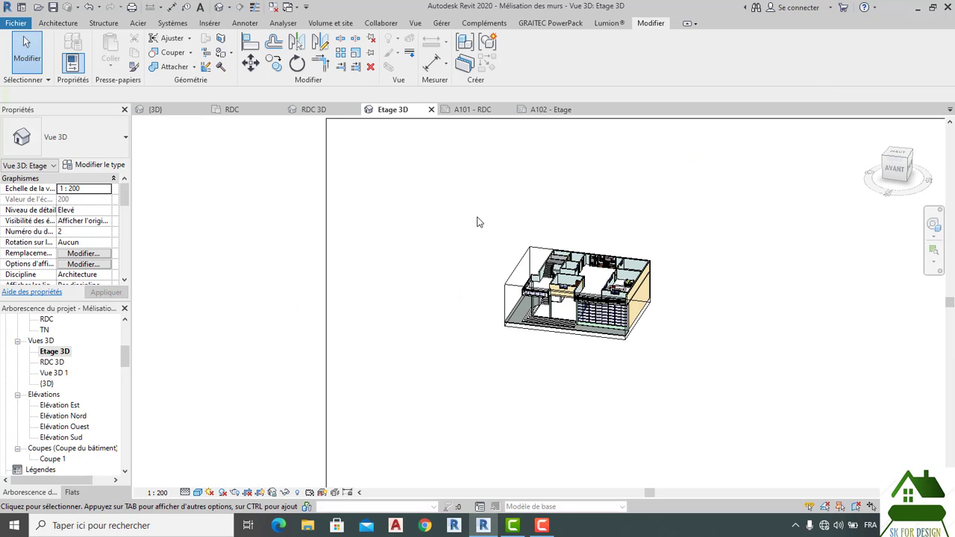
pyautogui.scroll(5, 610, 290)
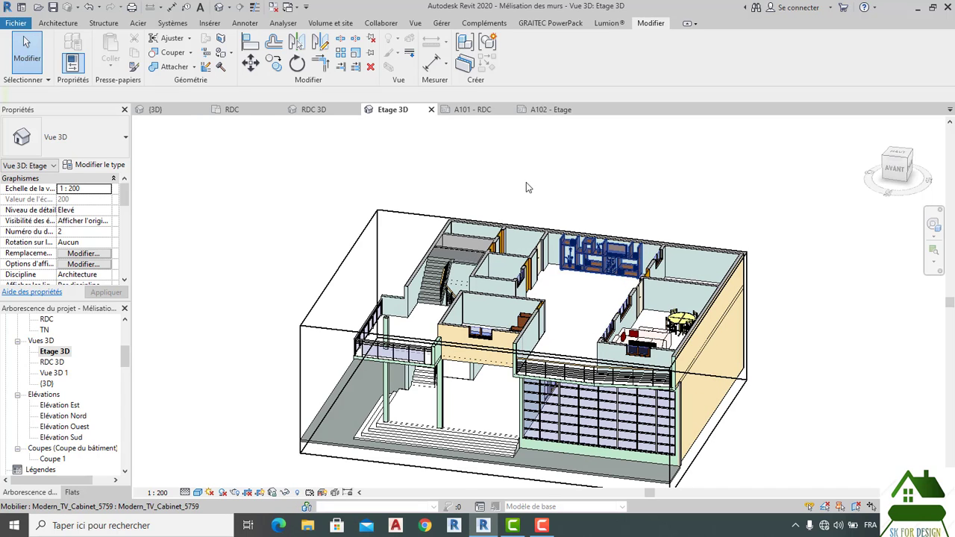
# Move the Etage 3D viewport on sheet A102 so the model sits to the right of the floor plan
pyautogui.click(551, 110)
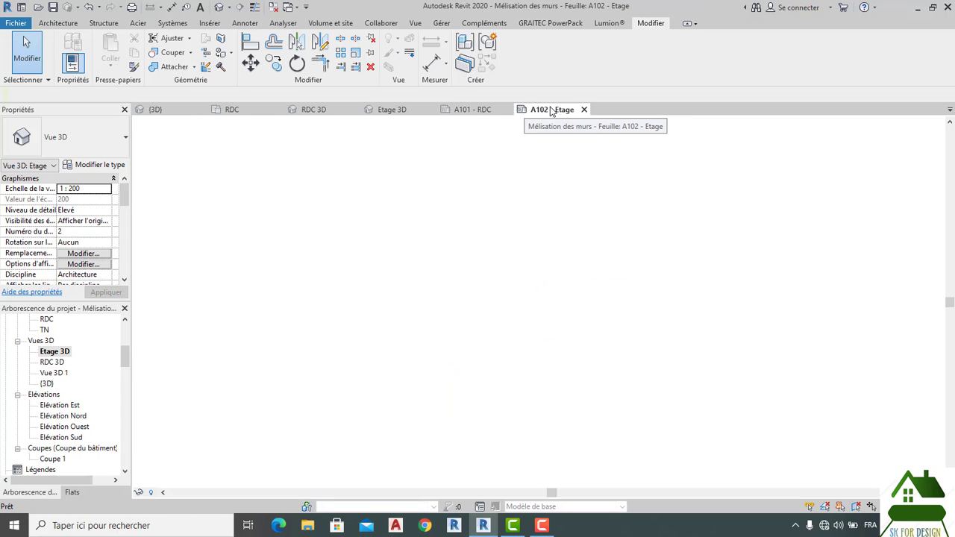
pyautogui.scroll(-3, 534, 200)
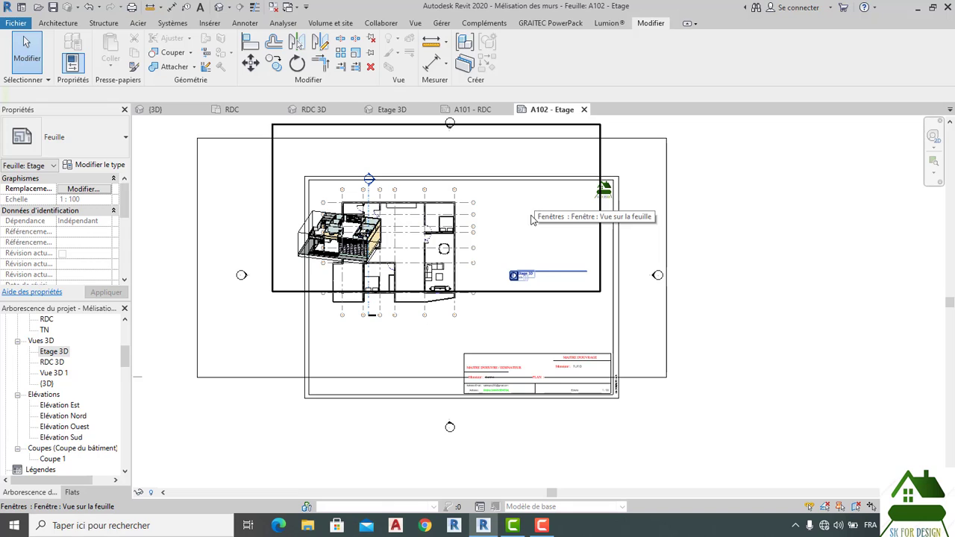
pyautogui.scroll(-2, 529, 234)
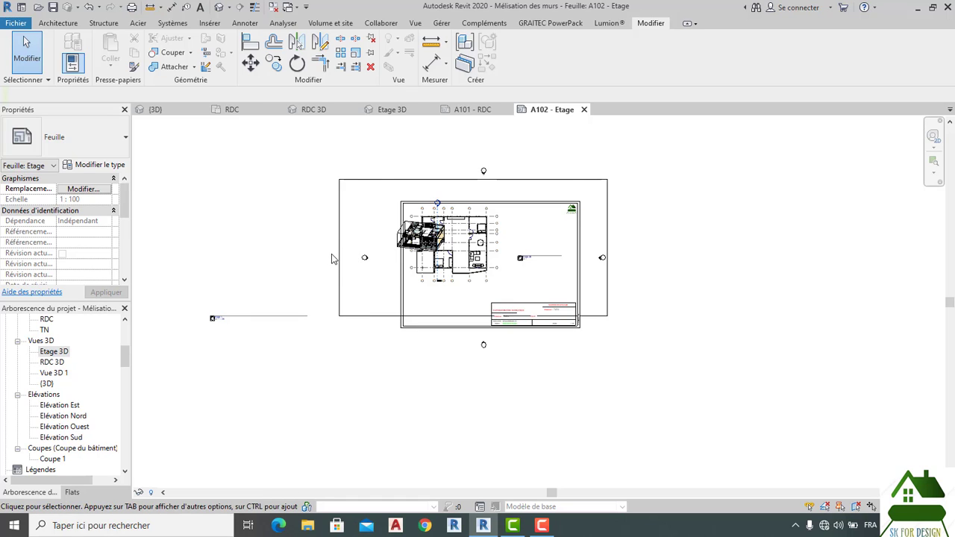
pyautogui.click(389, 249)
pyautogui.moveTo(390, 248); pyautogui.dragTo(513, 234)
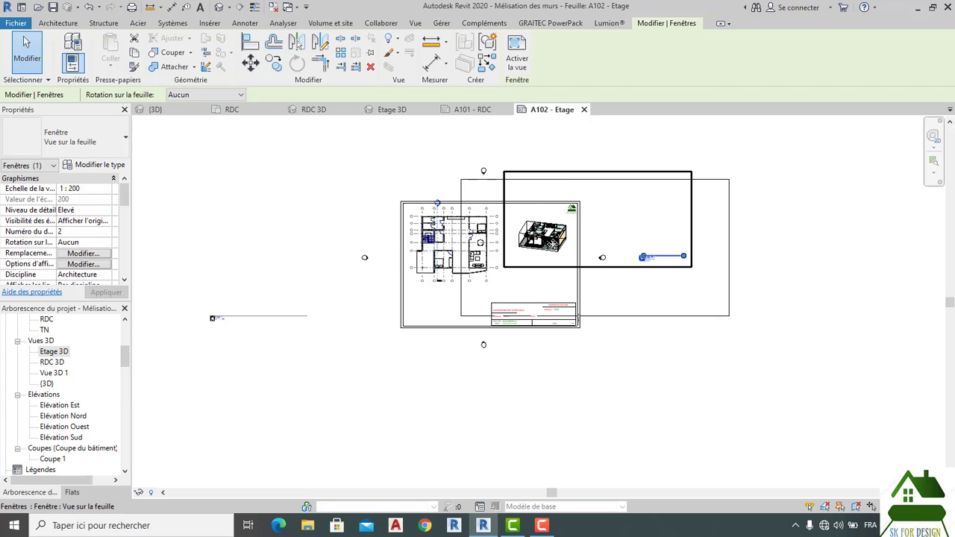
# Examine the placement of the 3D model beside the floor plan on sheet A102
pyautogui.scroll(4, 574, 243)
pyautogui.scroll(2, 590, 249)
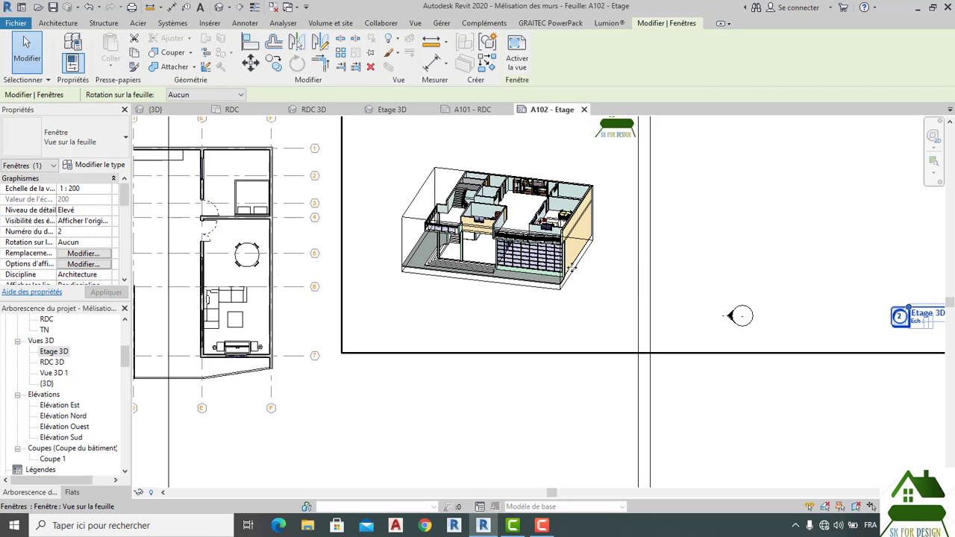
pyautogui.scroll(-4, 690, 401)
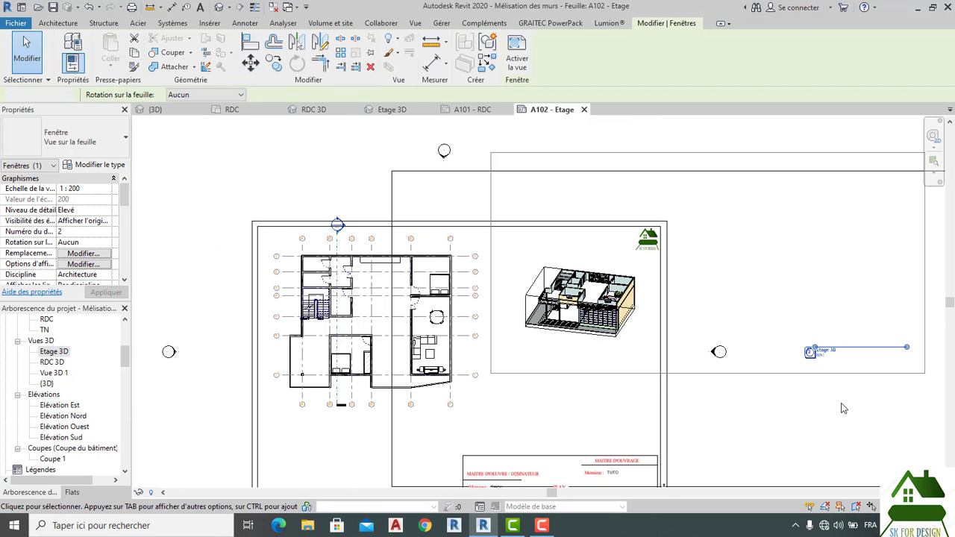
pyautogui.click(675, 278)
pyautogui.scroll(6, 578, 306)
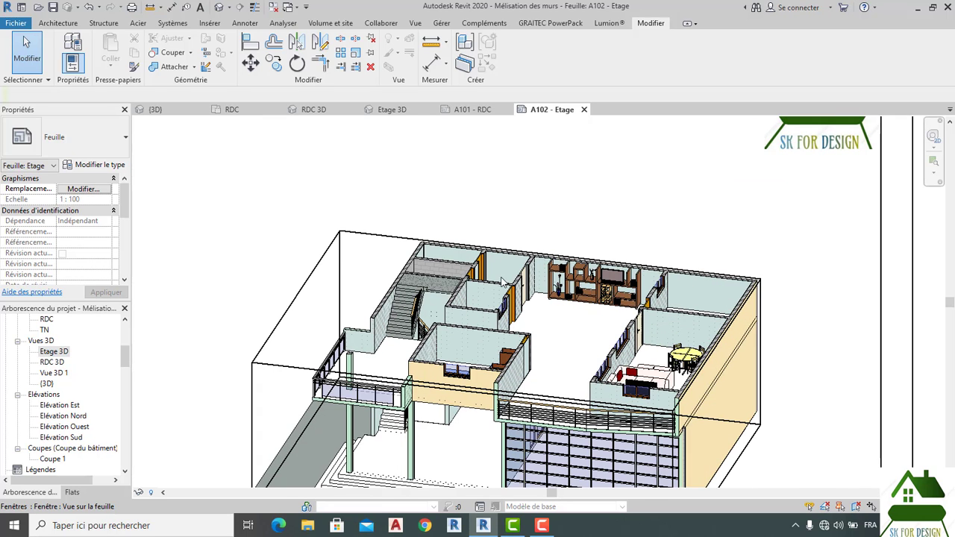
pyautogui.scroll(-2, 504, 282)
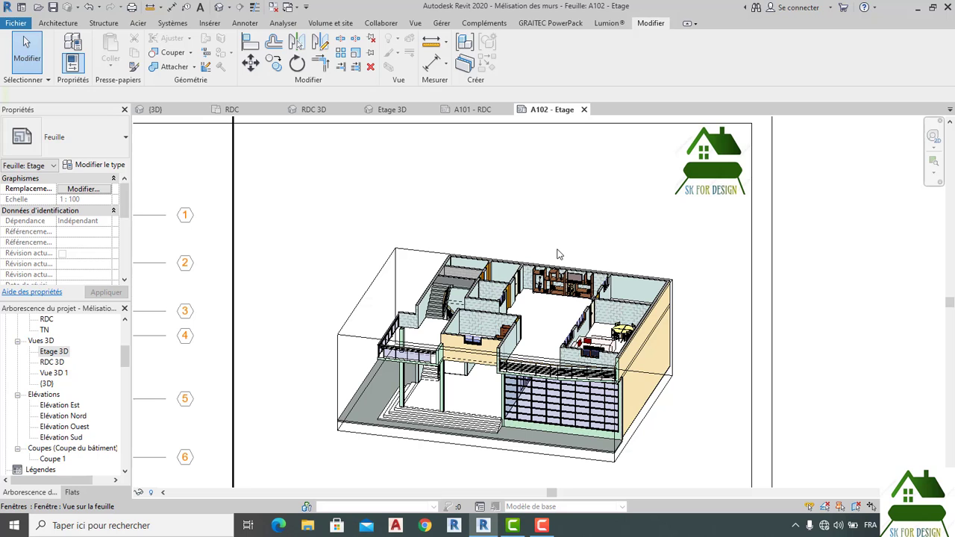
pyautogui.scroll(-5, 558, 255)
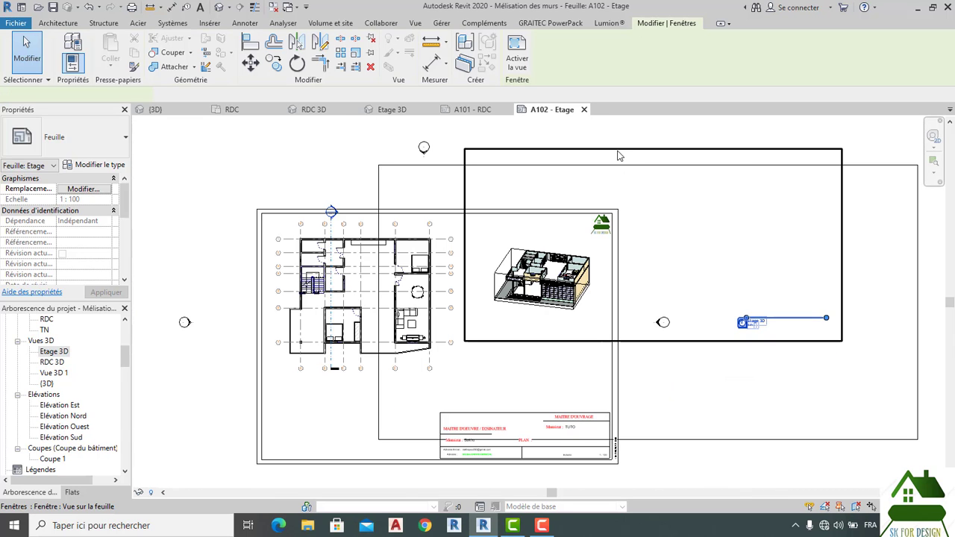
# Save the current orientation of the Etage 3D view and lock the view
pyautogui.click(617, 155)
pyautogui.click(386, 113)
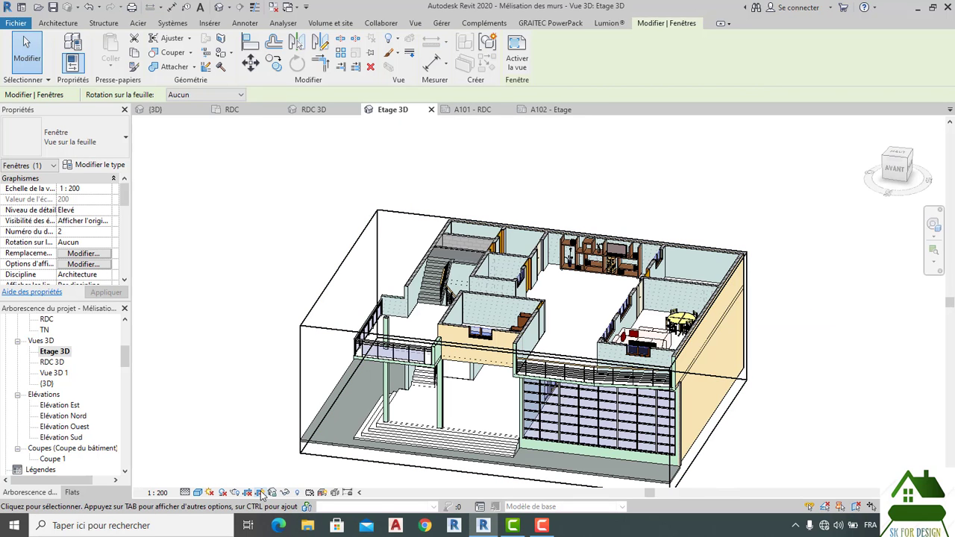
pyautogui.click(272, 493)
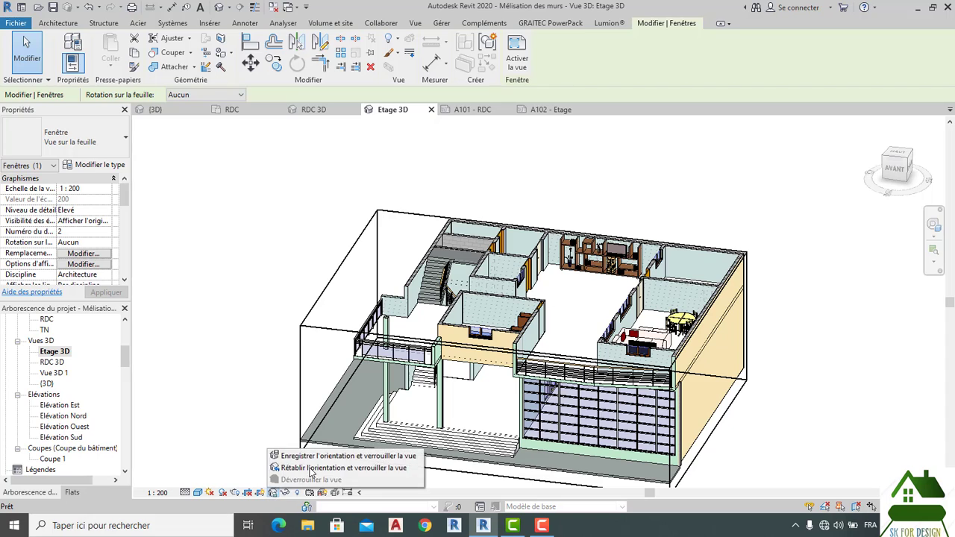
pyautogui.click(314, 457)
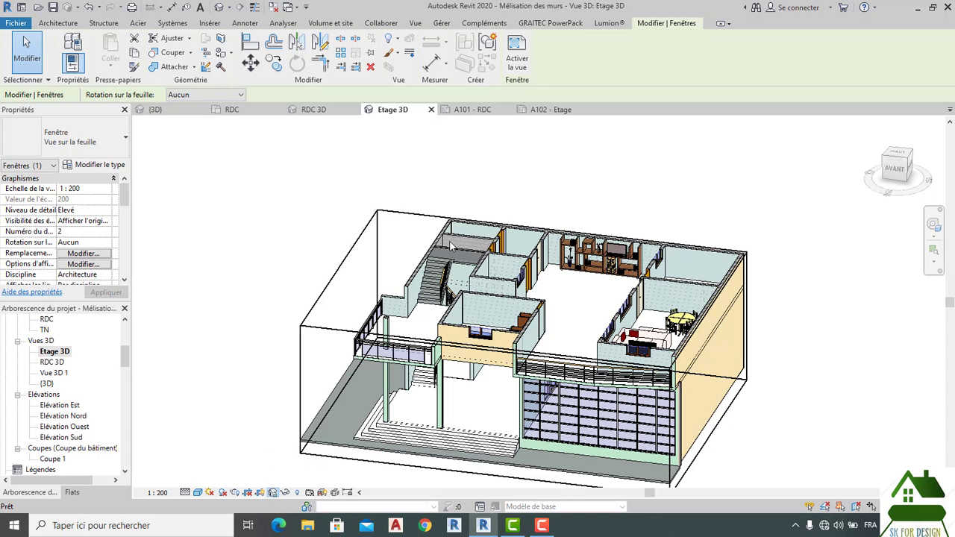
# Activate the Etage 3D viewport on sheet A102, crop all four sides close around the building, and hide the crop boundary
pyautogui.click(554, 111)
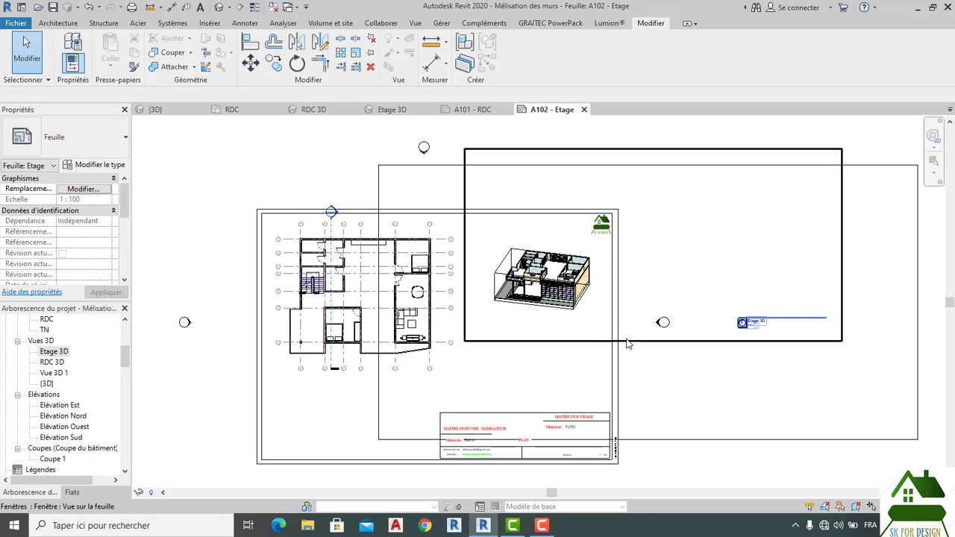
pyautogui.click(629, 345)
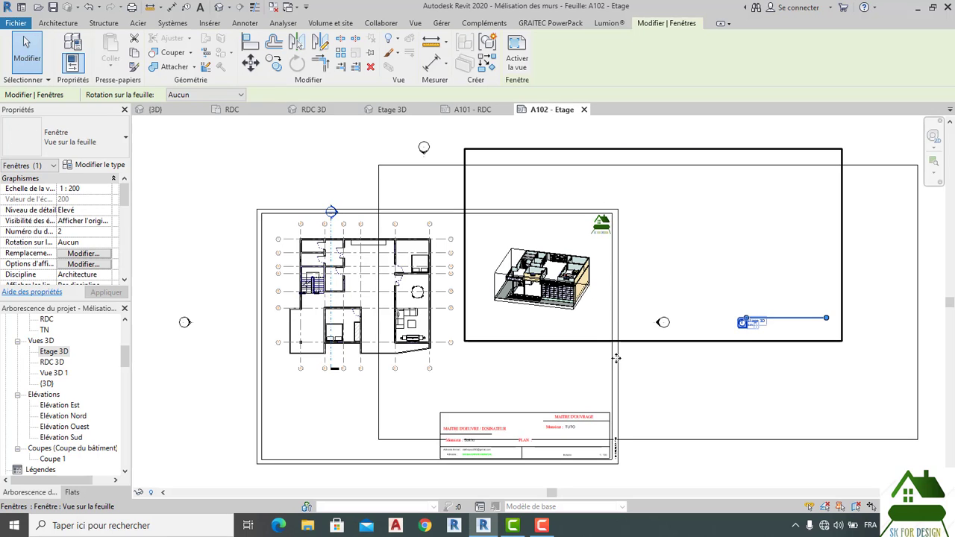
pyautogui.press('Escape')
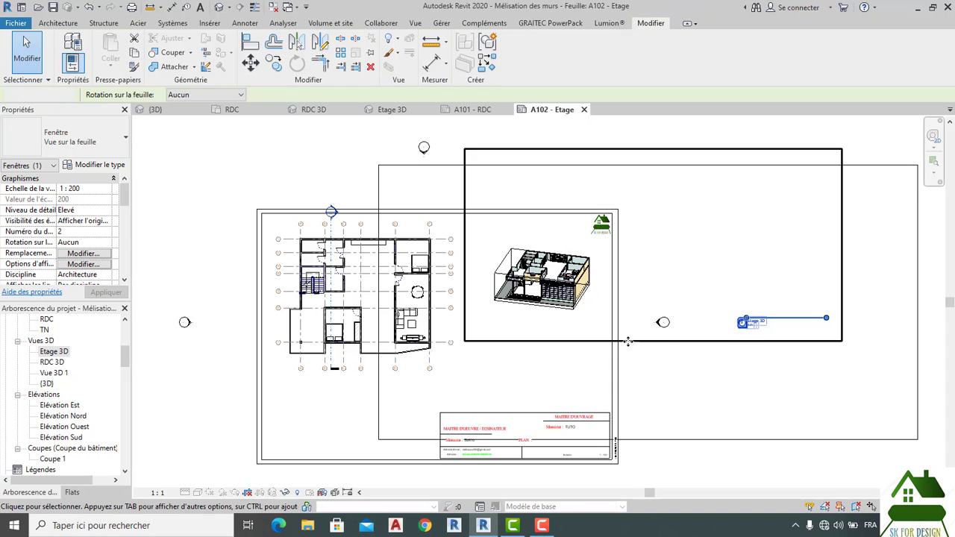
pyautogui.doubleClick(629, 342)
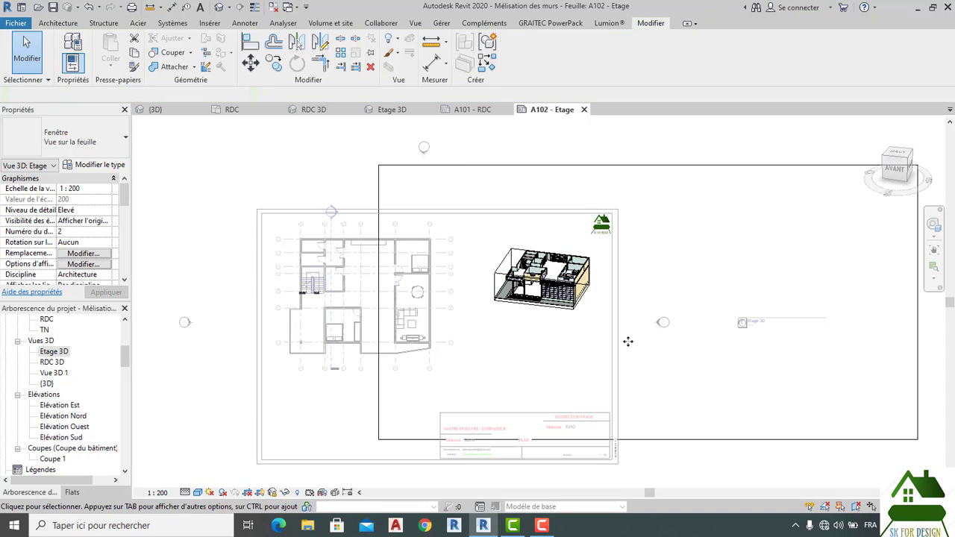
pyautogui.click(916, 303)
pyautogui.moveTo(916, 302); pyautogui.dragTo(594, 284)
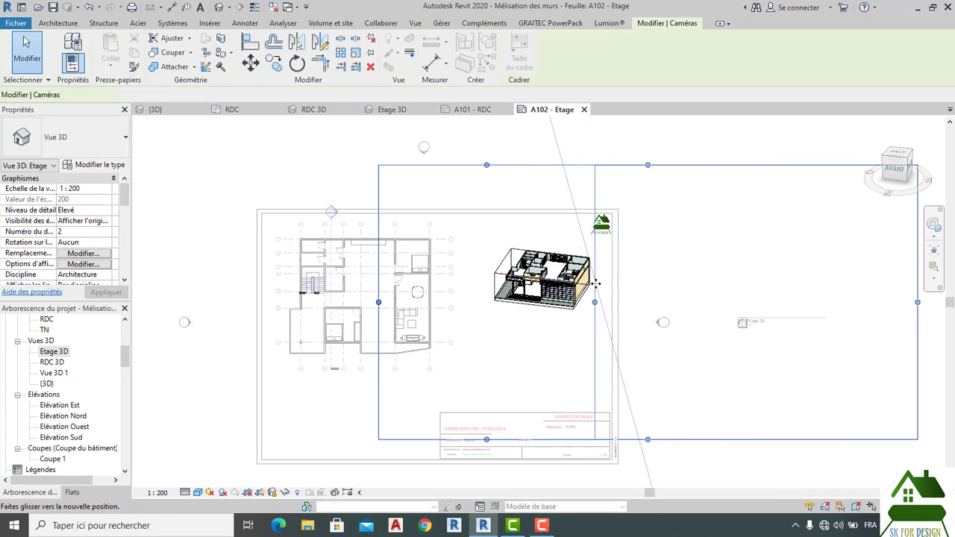
pyautogui.moveTo(379, 302); pyautogui.dragTo(460, 289)
pyautogui.moveTo(526, 439); pyautogui.dragTo(531, 316)
pyautogui.moveTo(526, 165); pyautogui.dragTo(531, 234)
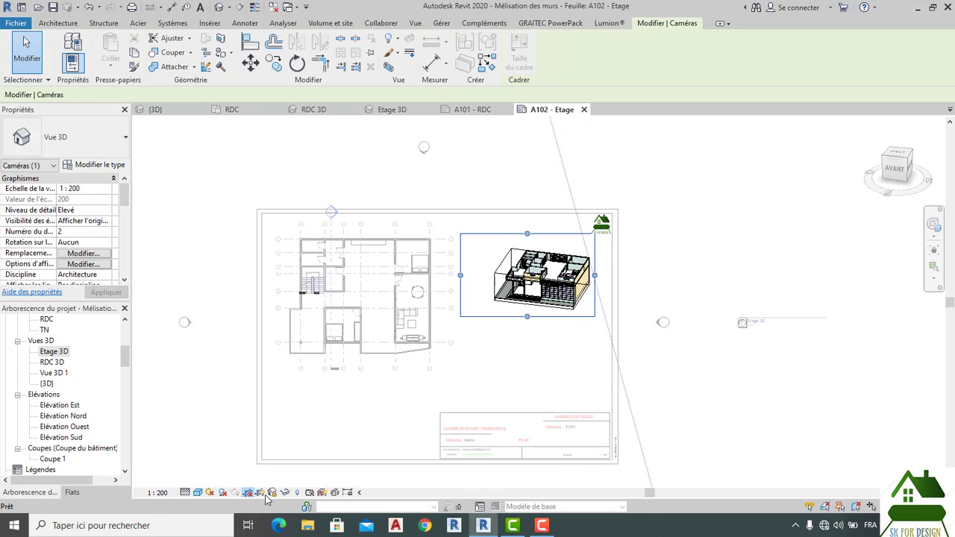
pyautogui.click(695, 423)
pyautogui.scroll(2, 526, 304)
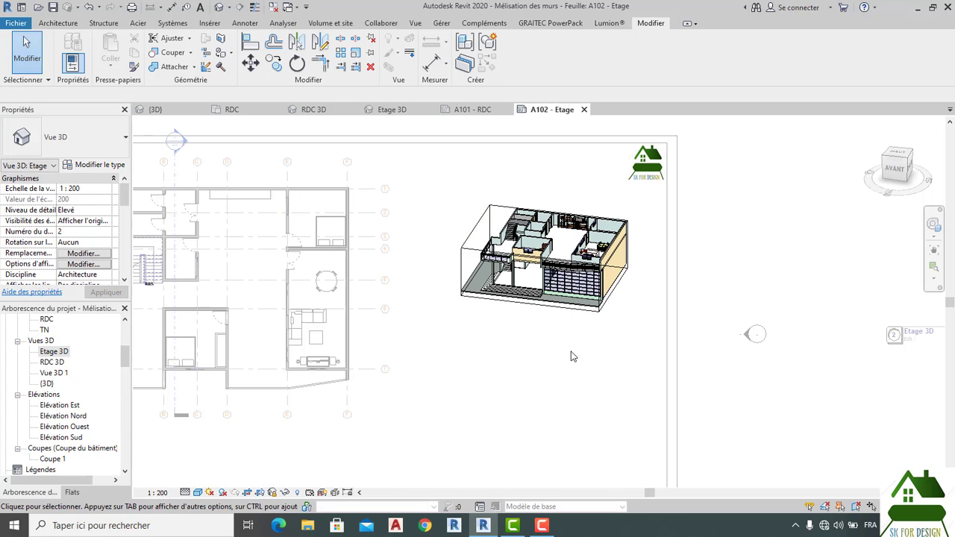
# Hide the section box element in the activated Etage 3D view and deactivate the view
pyautogui.click(468, 254)
pyautogui.rightClick(467, 254)
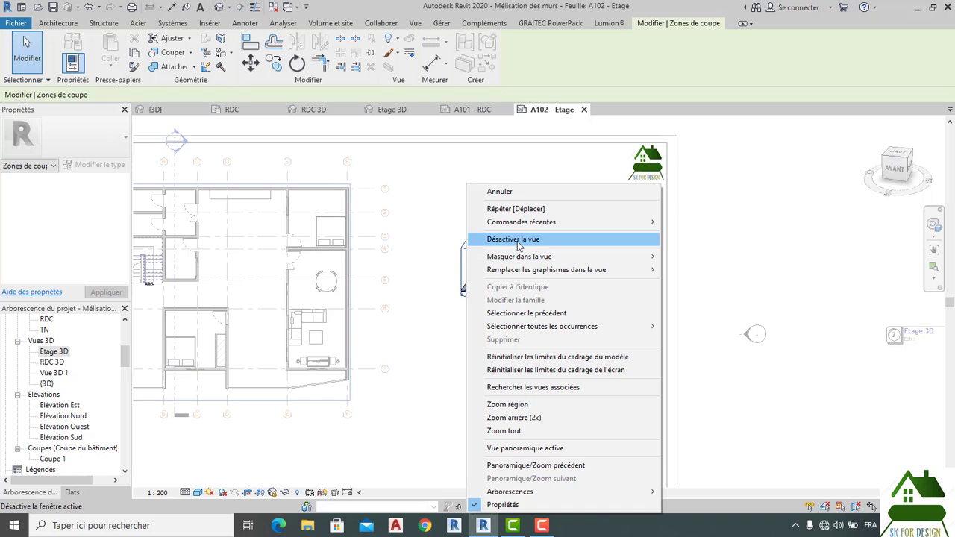
pyautogui.moveTo(537, 257)
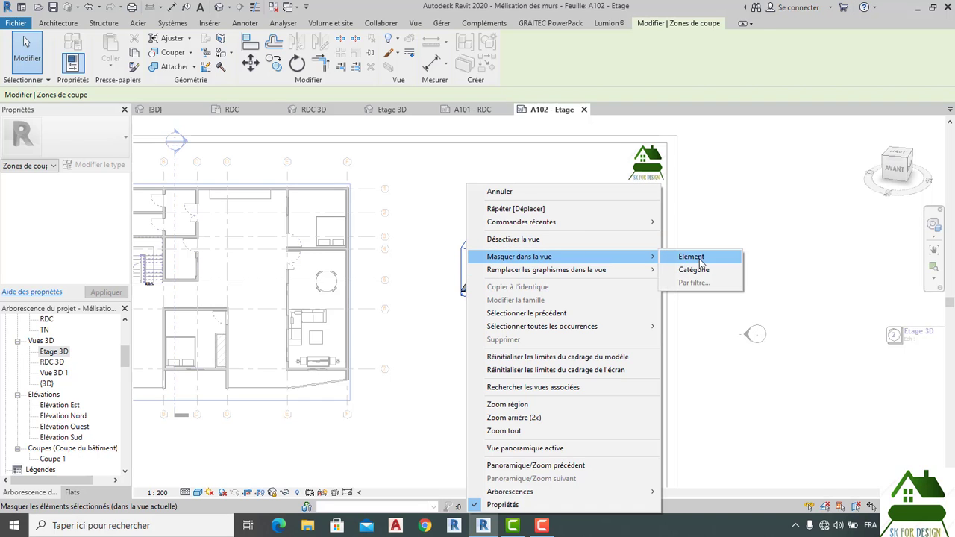
pyautogui.click(698, 257)
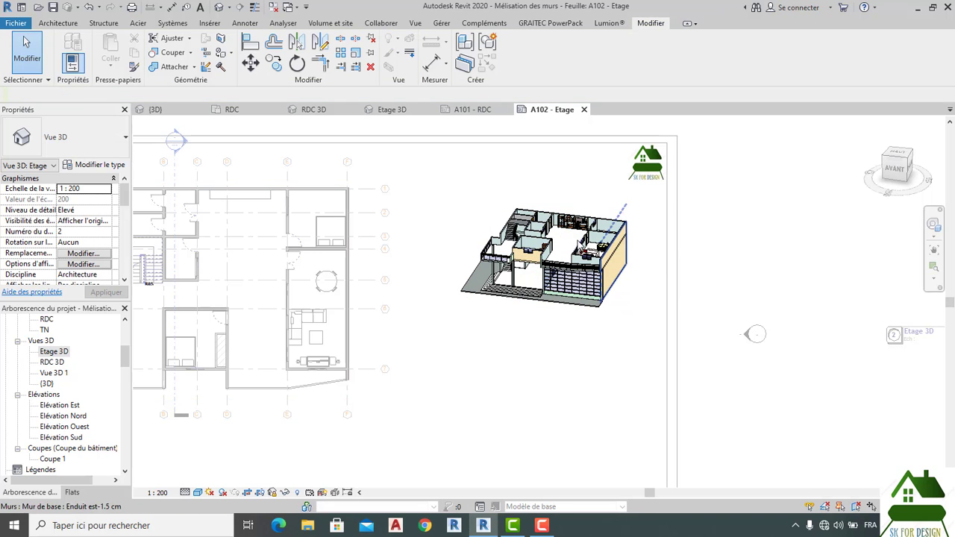
pyautogui.scroll(-2, 627, 271)
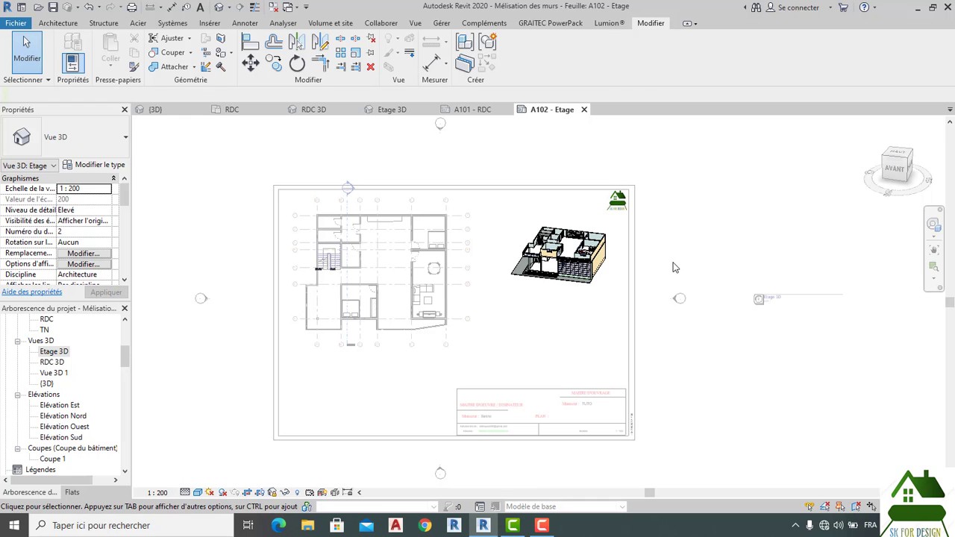
pyautogui.rightClick(671, 266)
pyautogui.click(718, 318)
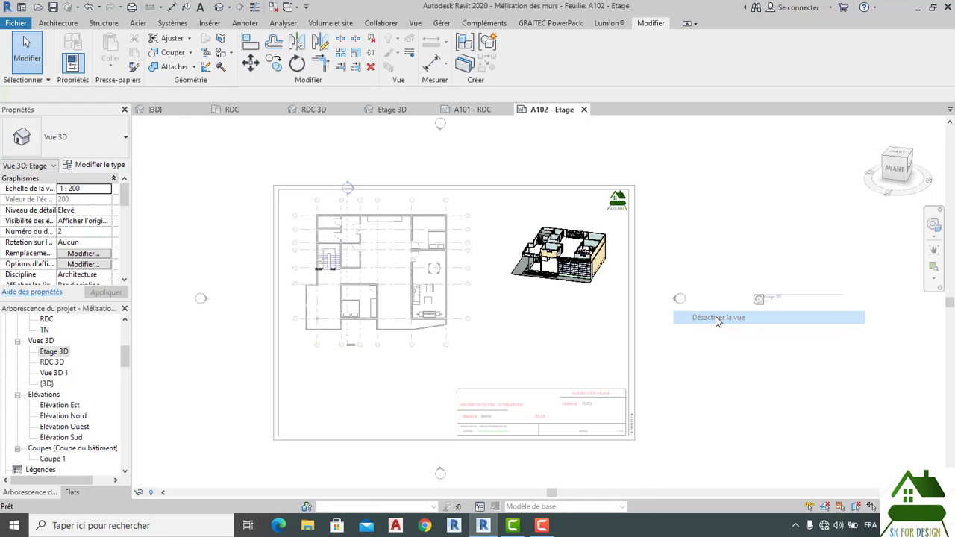
# Move the Etage 3D view title directly below the 3D model on sheet A102
pyautogui.click(793, 297)
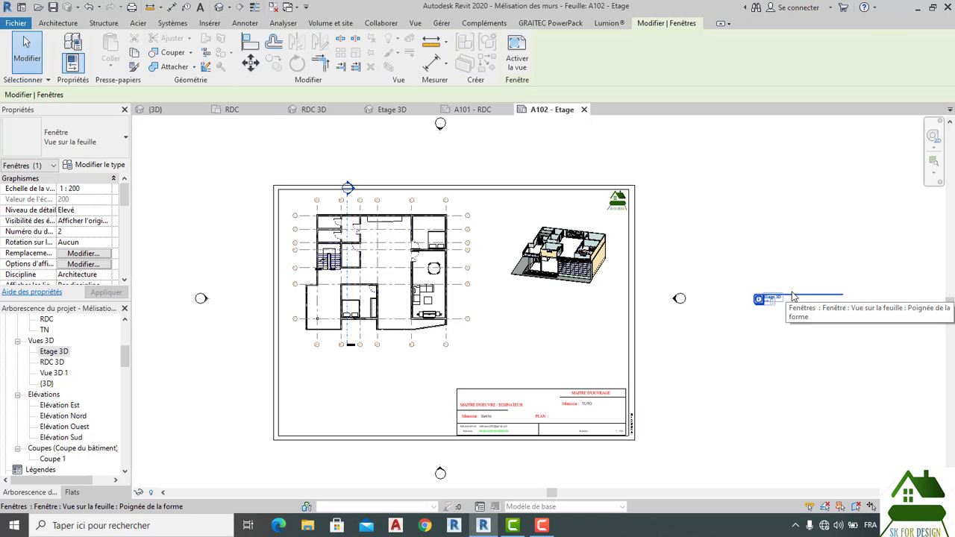
pyautogui.moveTo(790, 299); pyautogui.dragTo(554, 293)
pyautogui.click(705, 349)
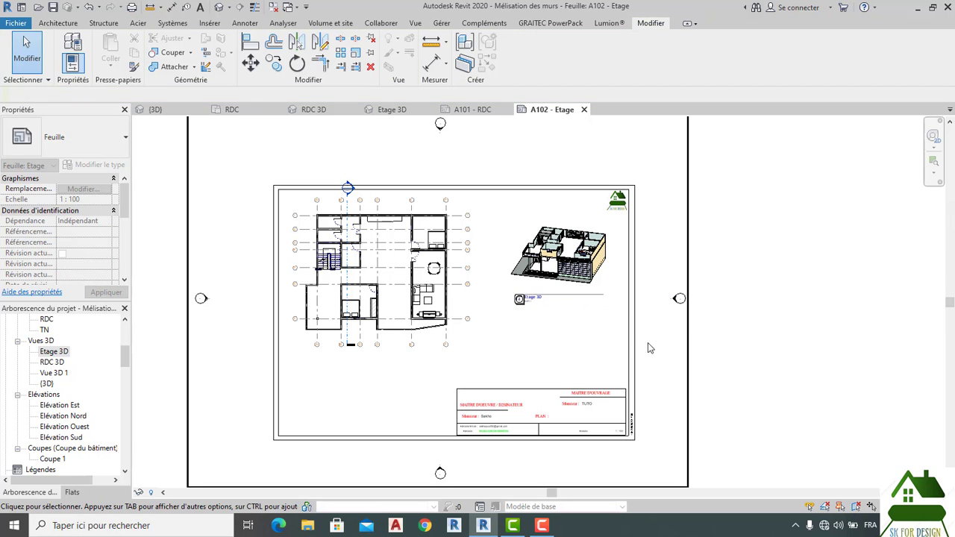
# Check the 3D viewport on sheet A101 and hide the section box element in the RDC 3D view
pyautogui.click(478, 110)
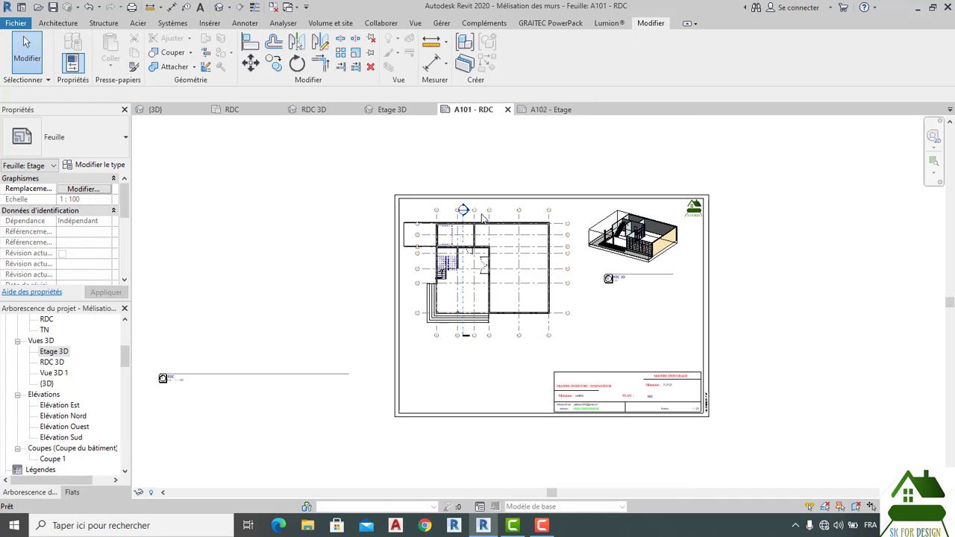
pyautogui.scroll(5, 643, 254)
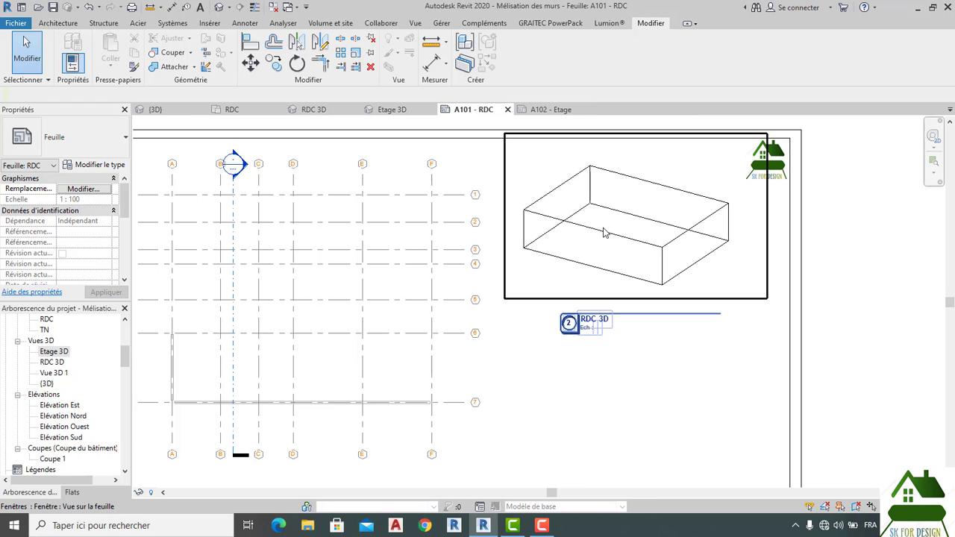
pyautogui.click(597, 227)
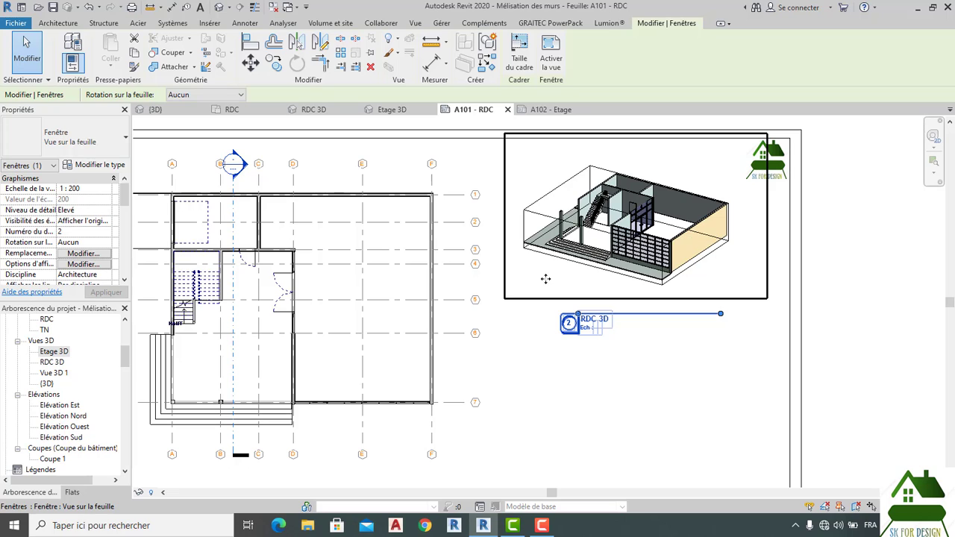
pyautogui.click(326, 113)
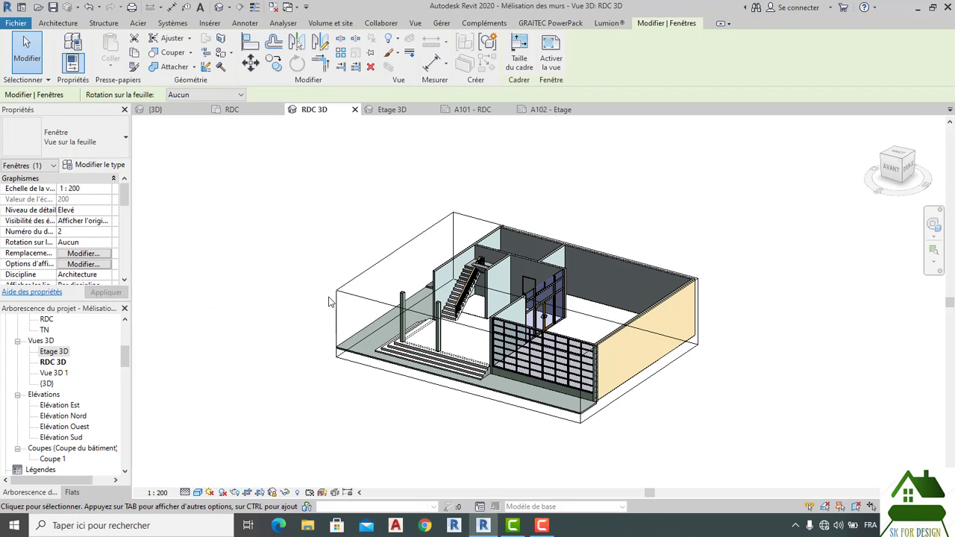
pyautogui.click(337, 291)
pyautogui.rightClick(338, 289)
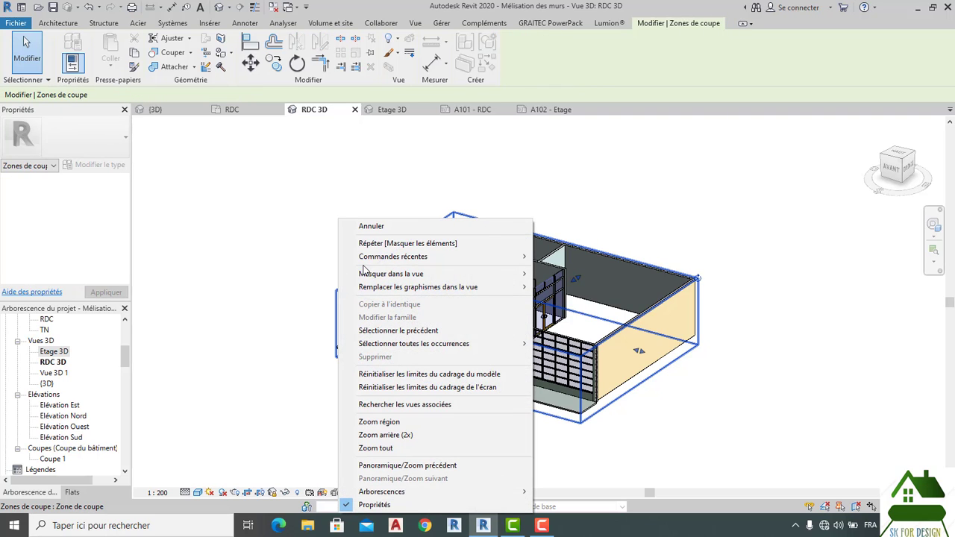
pyautogui.moveTo(366, 273)
pyautogui.click(556, 275)
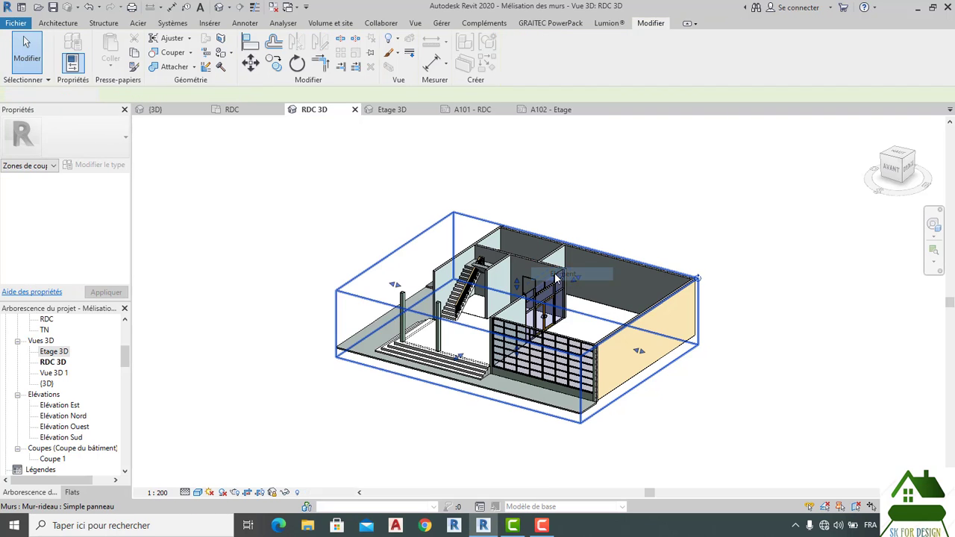
# Review the RDC 3D viewport and the overall layout on sheet A101
pyautogui.click(482, 112)
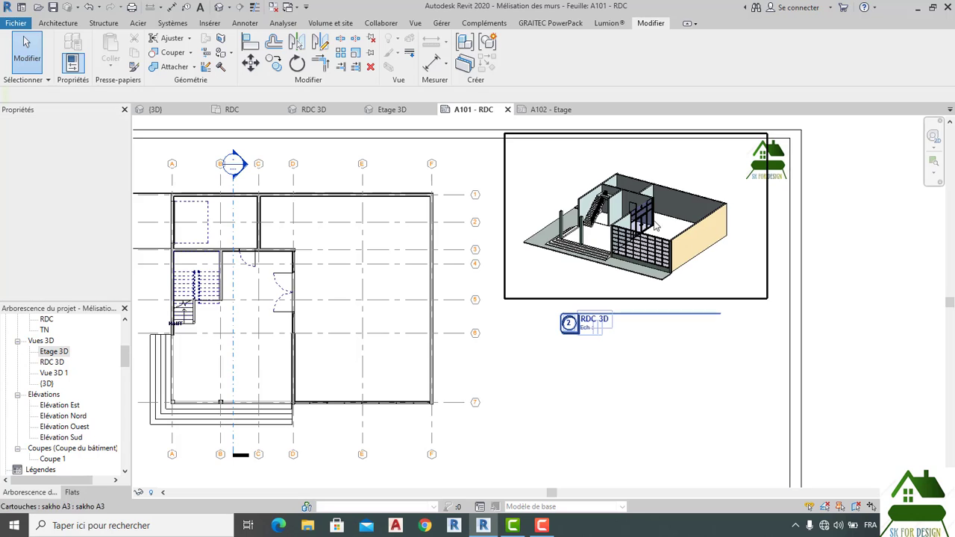
pyautogui.scroll(-3, 589, 447)
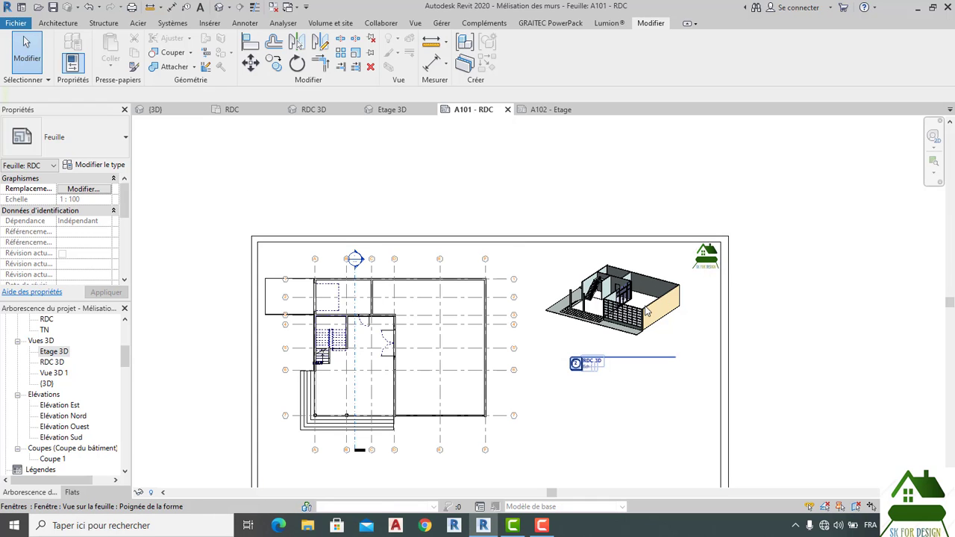
pyautogui.scroll(5, 630, 280)
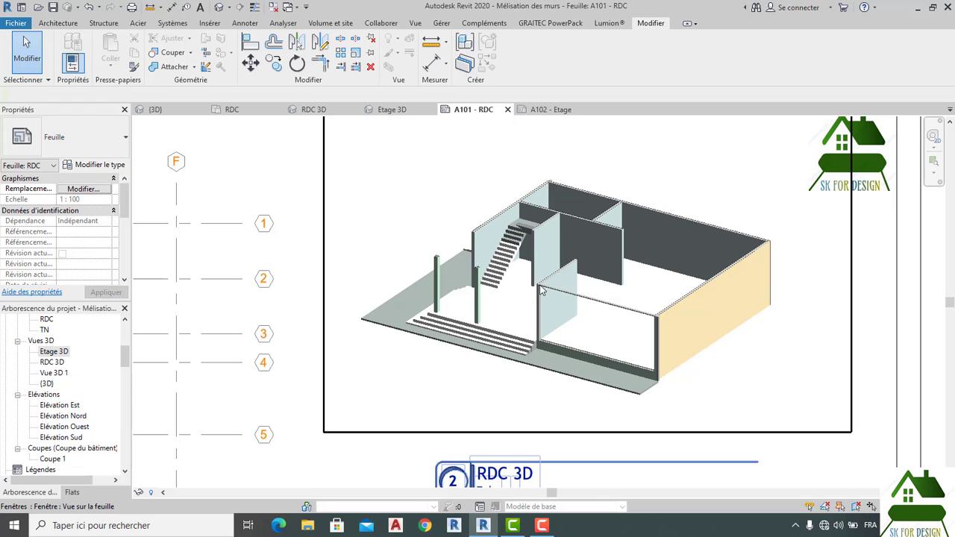
pyautogui.scroll(2, 504, 270)
pyautogui.scroll(-1, 574, 274)
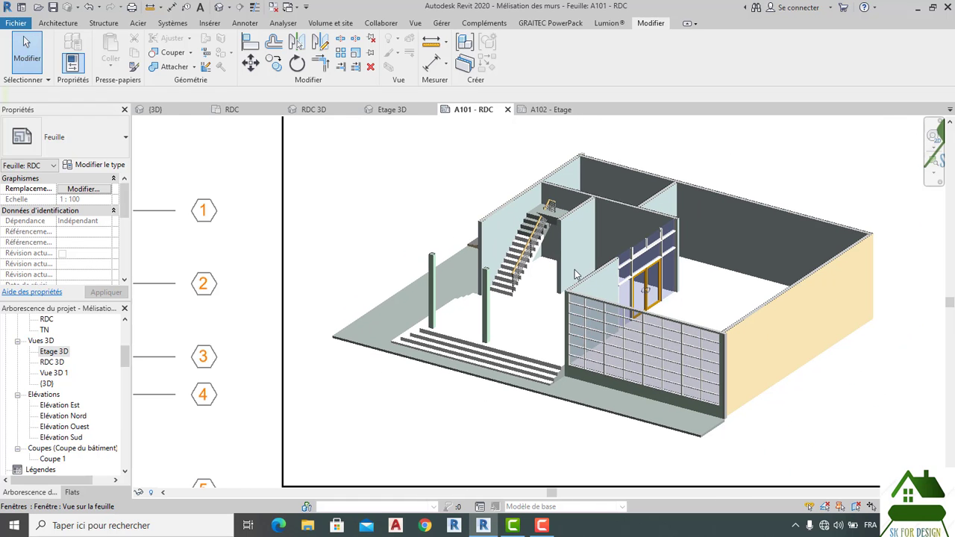
pyautogui.scroll(-2, 649, 294)
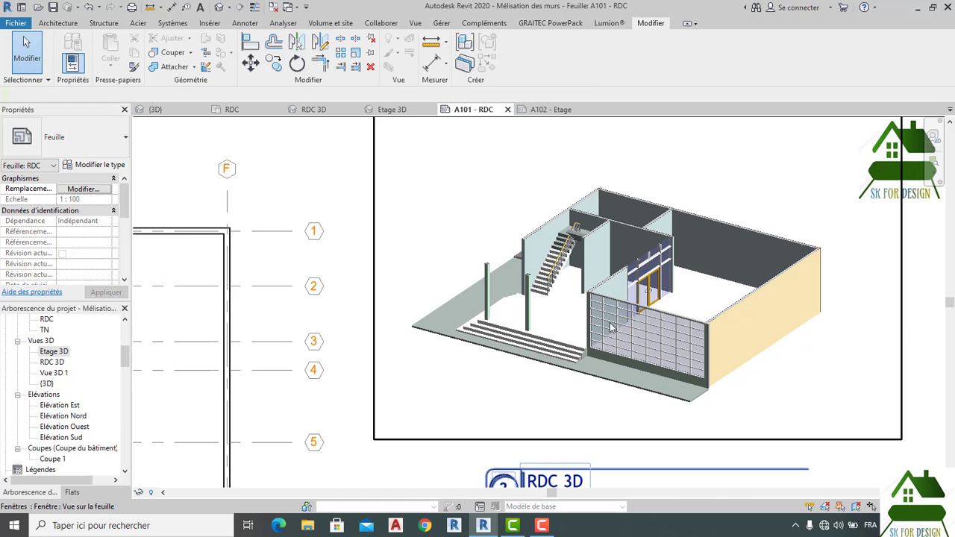
pyautogui.scroll(-4, 630, 306)
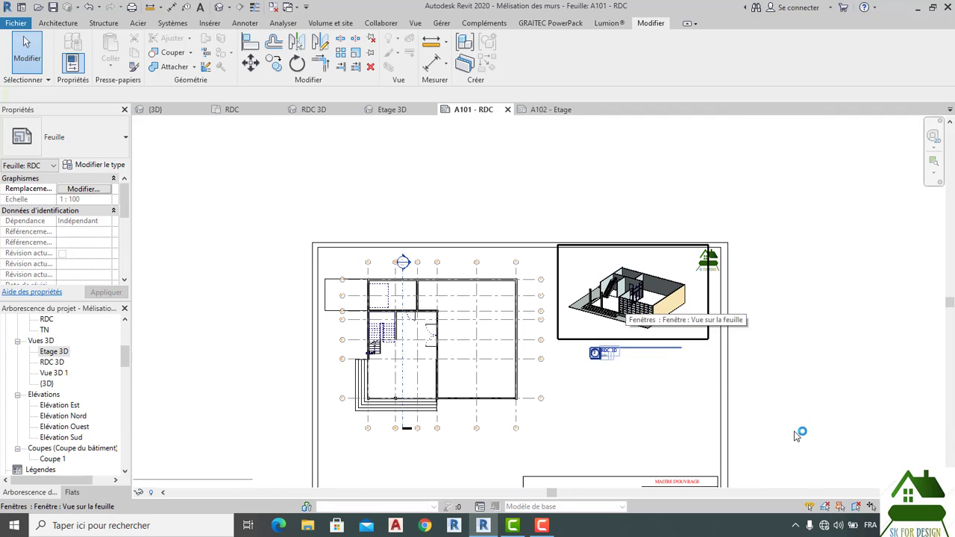
pyautogui.moveTo(772, 355); pyautogui.dragTo(772, 316, button='middle')
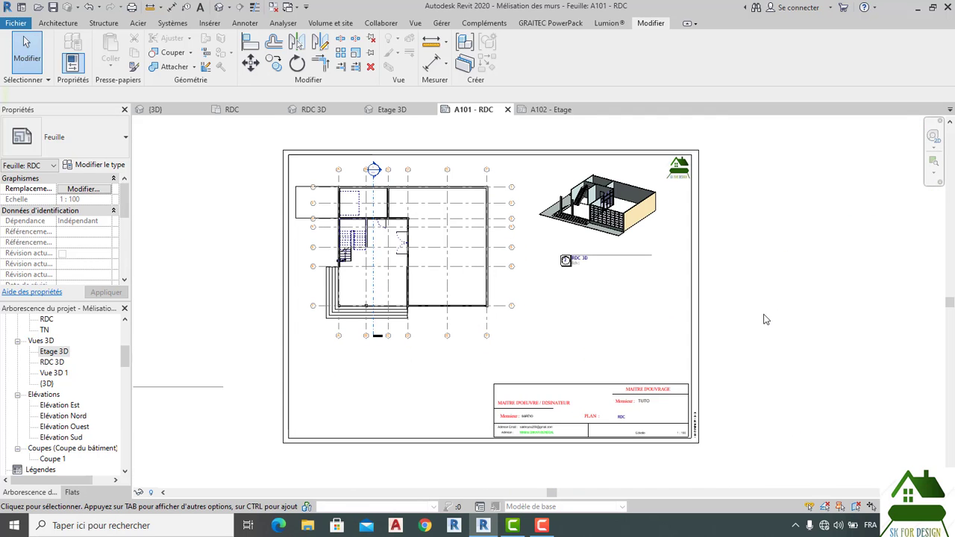
# Activate the floor plan viewport on sheet A102 and shorten the section line so its head sits inside the sheet border
pyautogui.click(551, 109)
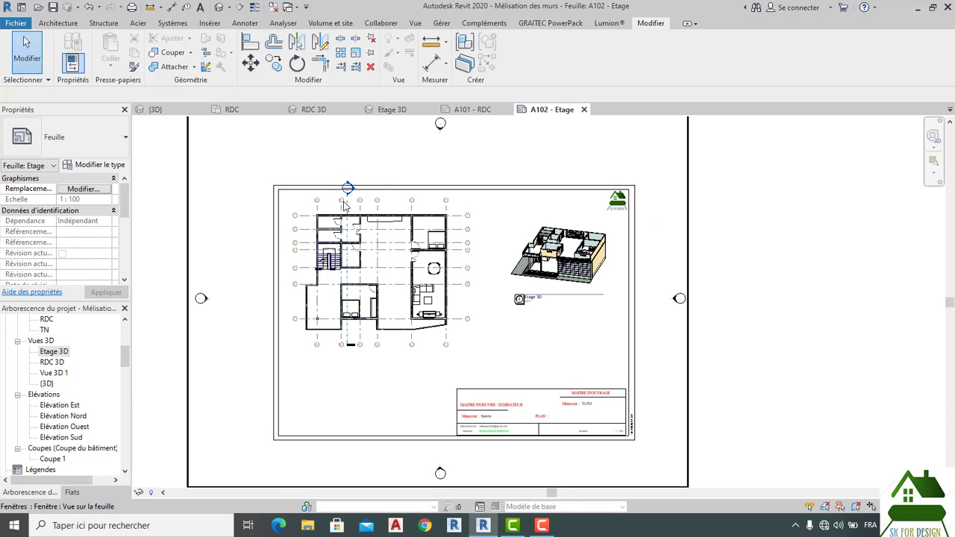
pyautogui.scroll(2, 345, 206)
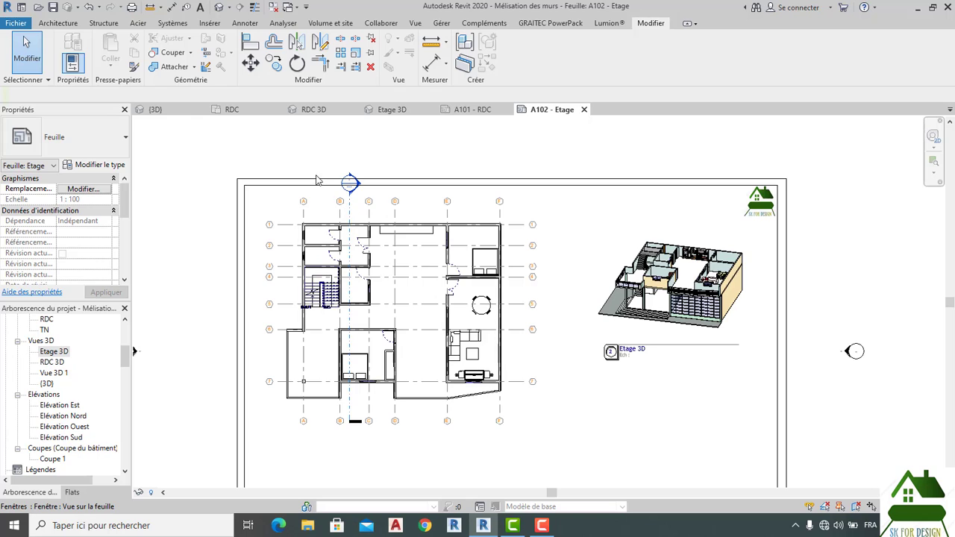
pyautogui.doubleClick(352, 209)
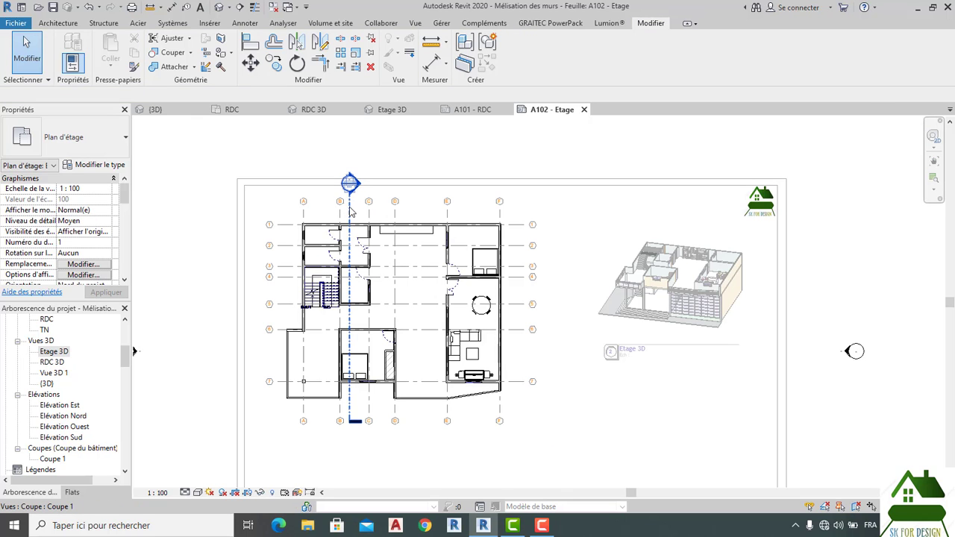
pyautogui.click(349, 198)
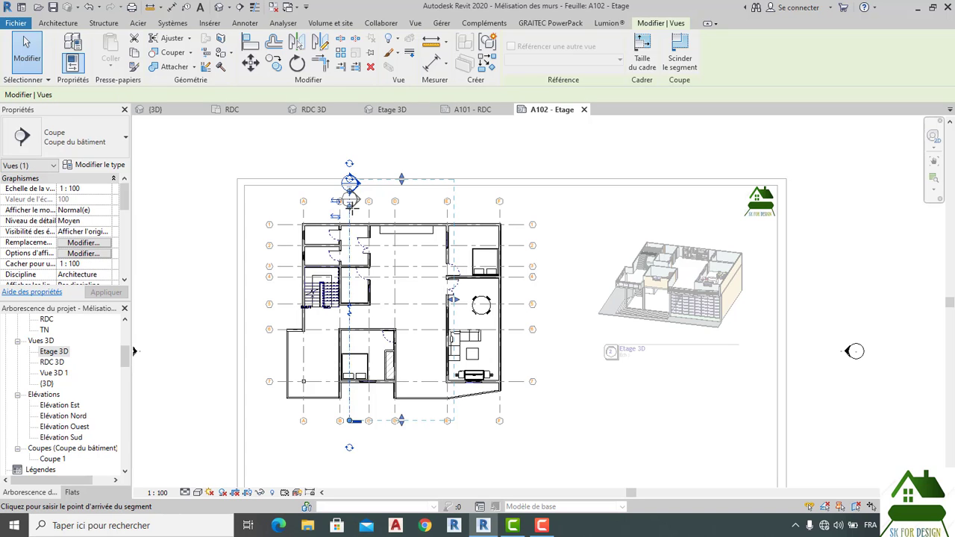
pyautogui.moveTo(348, 194); pyautogui.dragTo(348, 213)
pyautogui.click(404, 148)
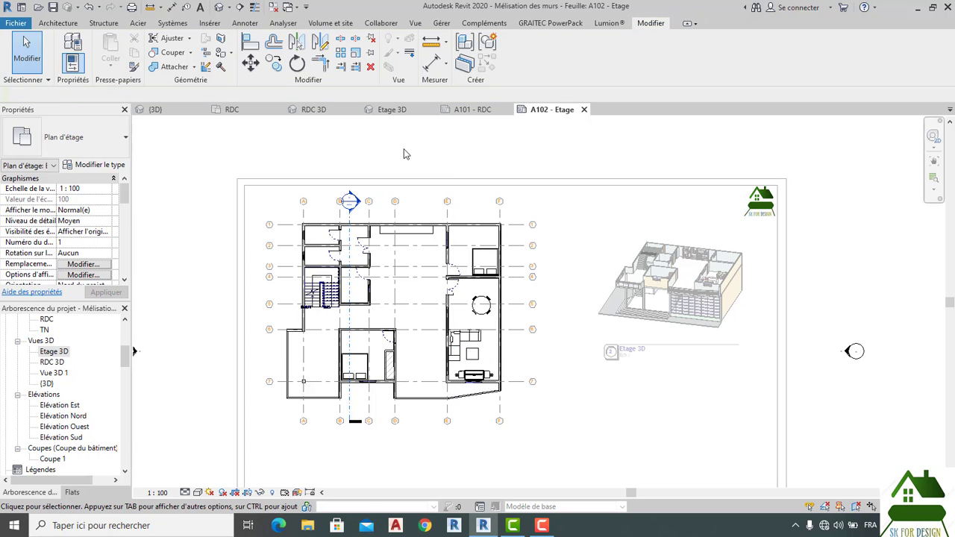
# Deactivate the floor plan view on sheet A102 and save the project
pyautogui.rightClick(405, 146)
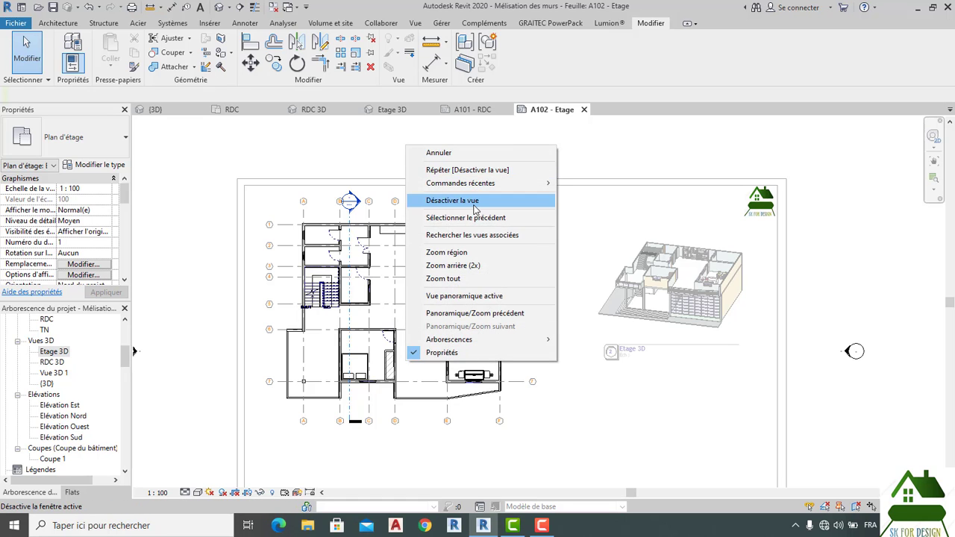
pyautogui.click(471, 202)
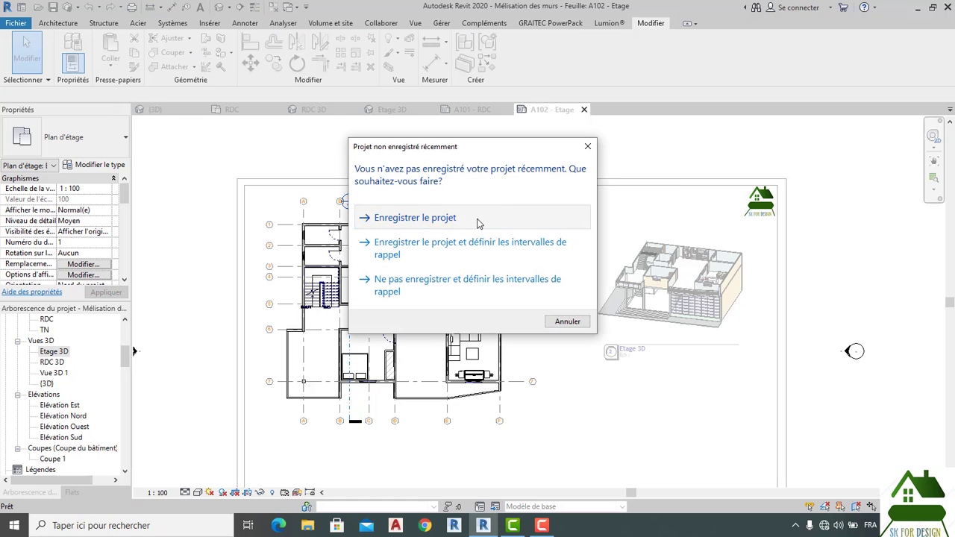
pyautogui.click(482, 217)
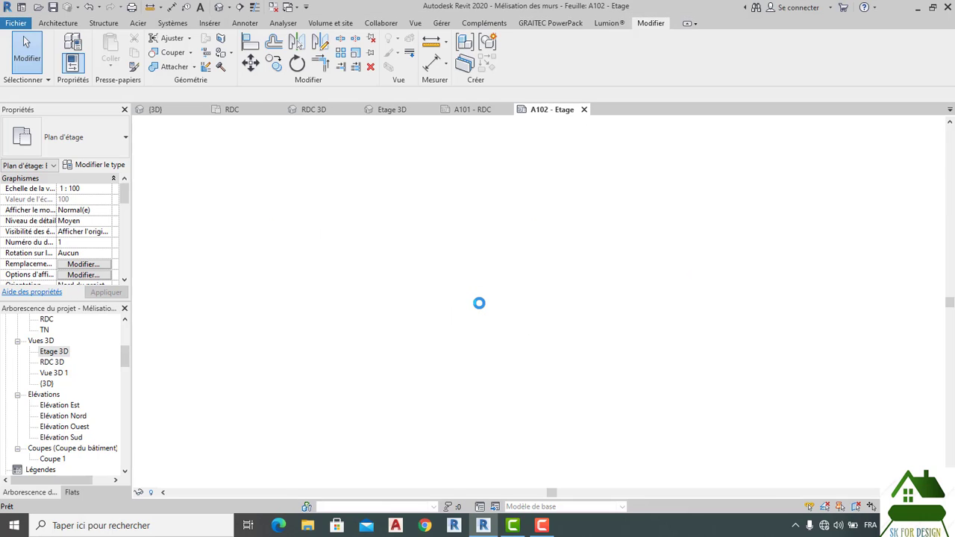
# Open the RDC floor plan and examine the wall edges at the corner of axes 1 and F with the Aligned dimension tool
pyautogui.click(241, 114)
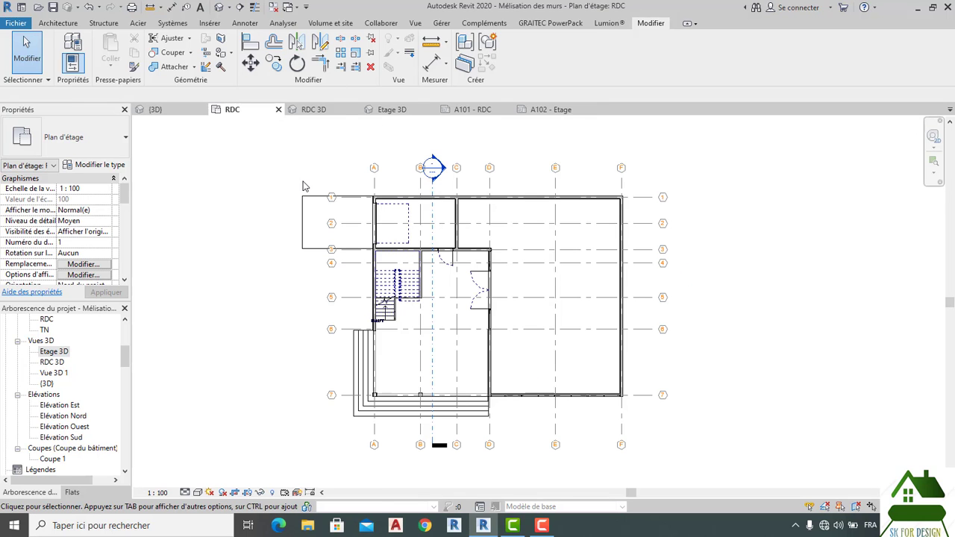
pyautogui.click(245, 22)
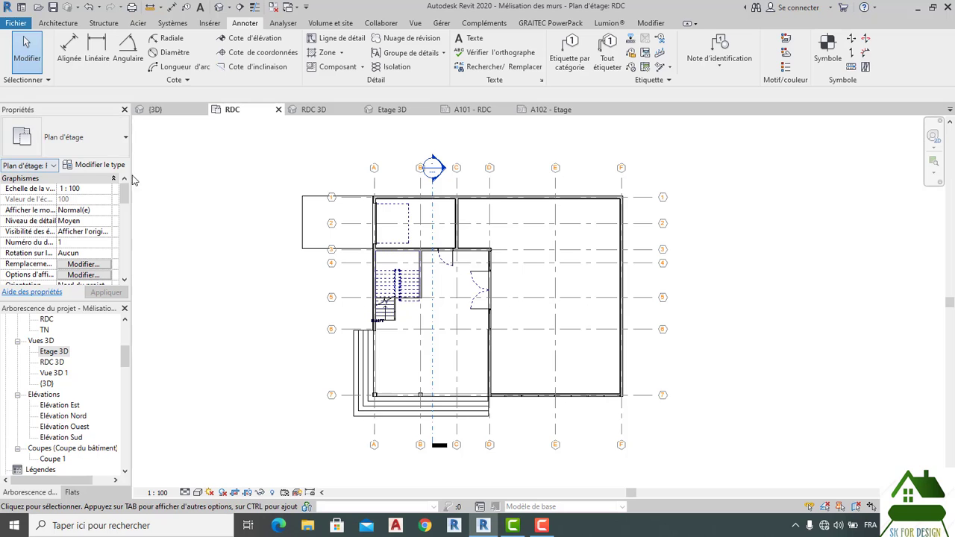
pyautogui.click(68, 49)
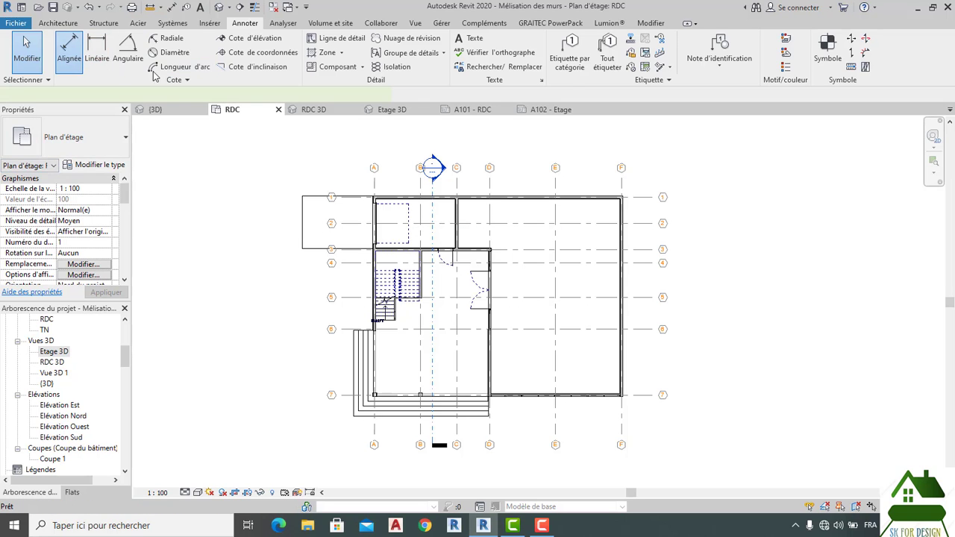
pyautogui.scroll(3, 426, 192)
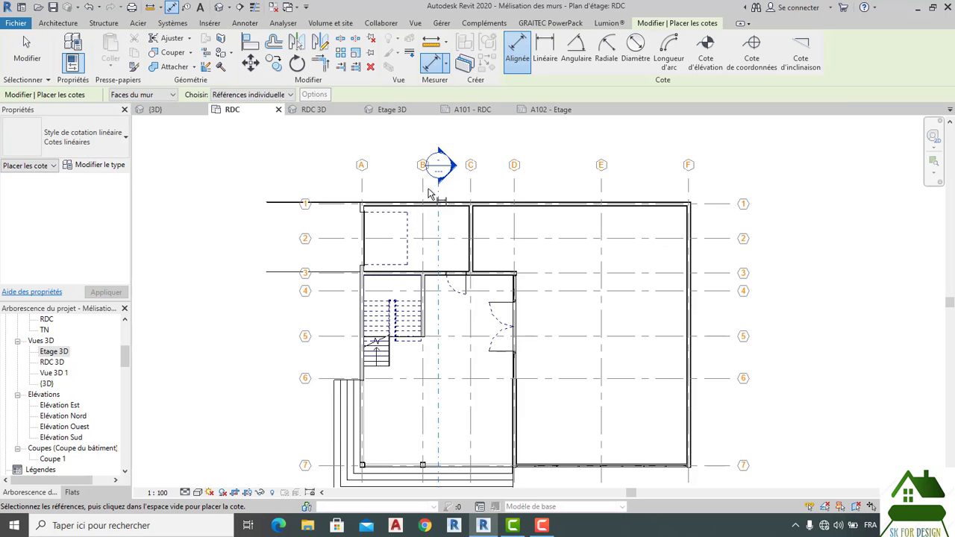
pyautogui.scroll(-1, 574, 188)
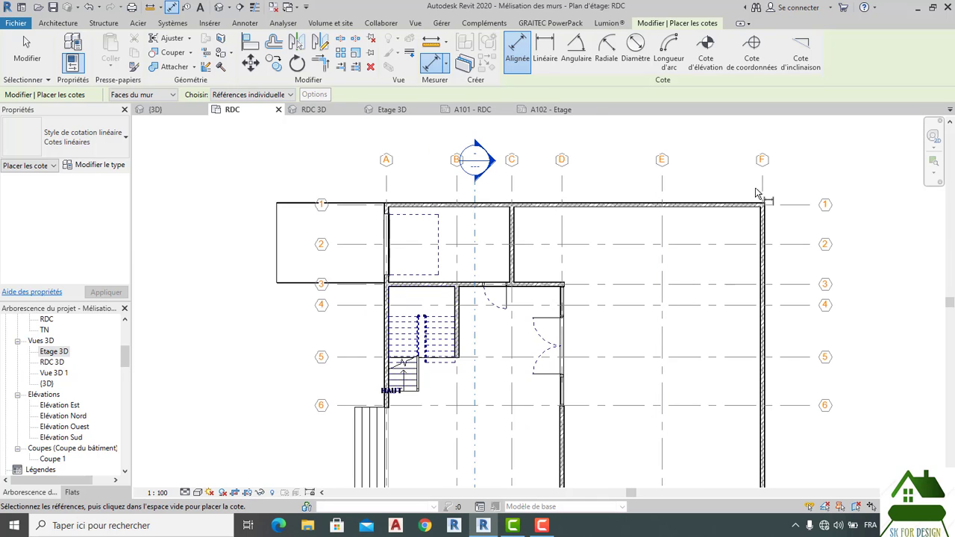
pyautogui.scroll(5, 775, 220)
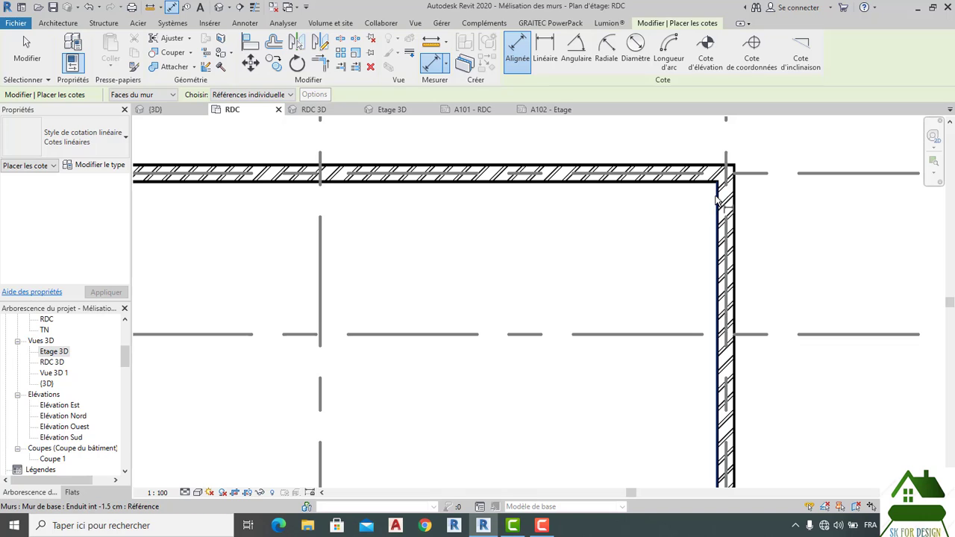
pyautogui.scroll(2, 738, 198)
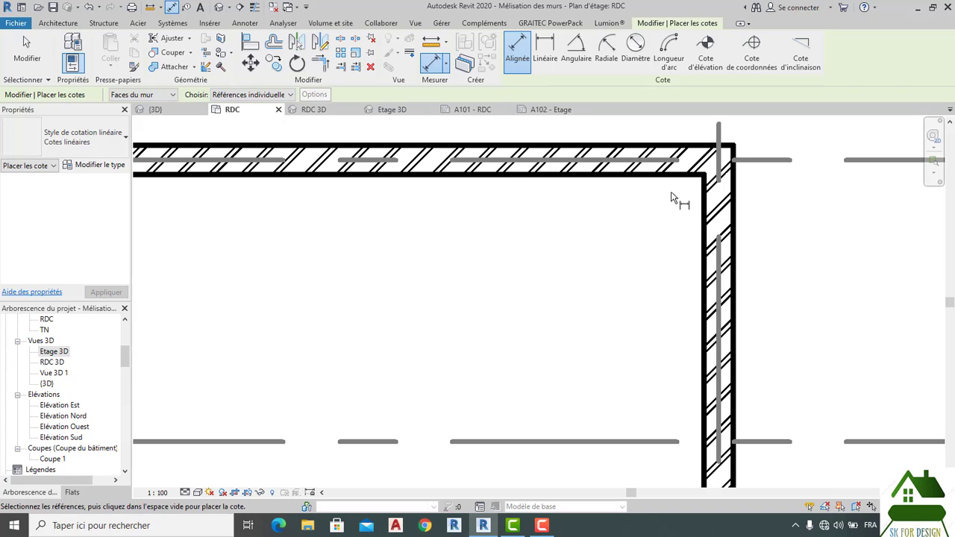
pyautogui.scroll(-2, 673, 196)
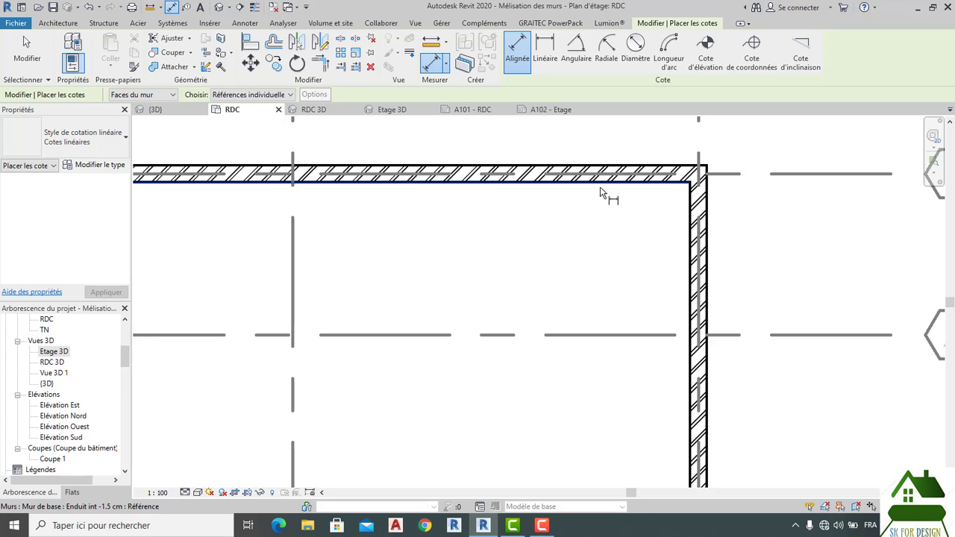
pyautogui.scroll(-3, 579, 207)
pyautogui.press('Escape')
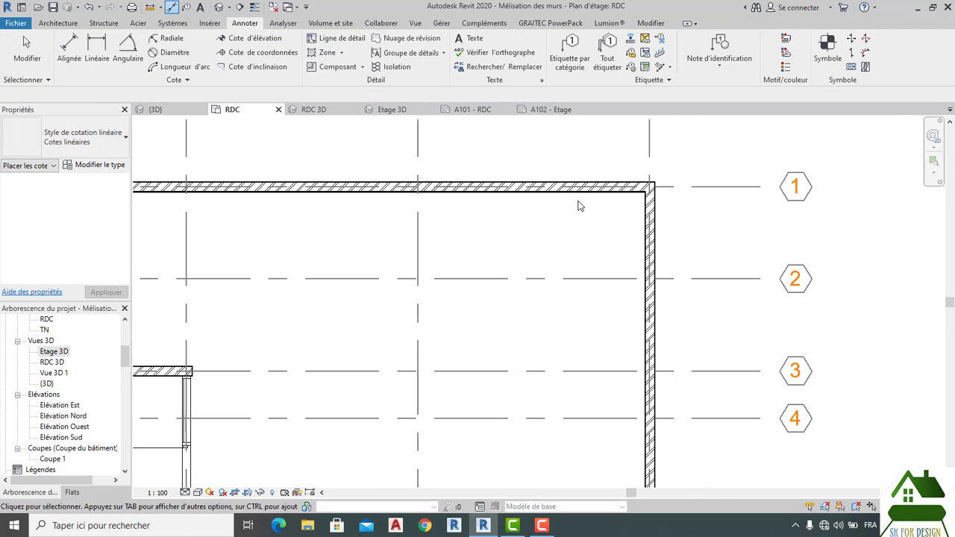
pyautogui.press('Escape')
# Select all instances of the "Enduit int -1.5 cm" wall visible in the RDC floor plan
pyautogui.click(579, 196)
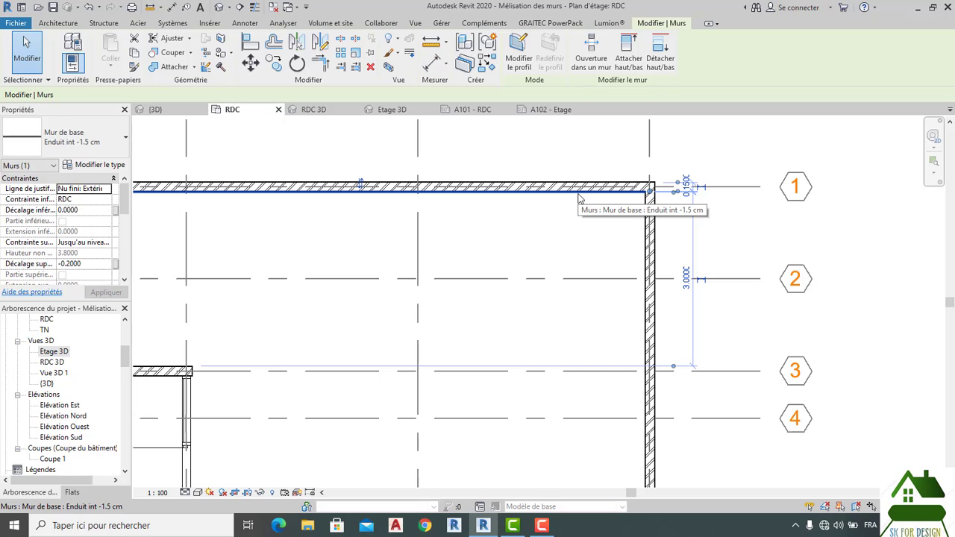
pyautogui.rightClick(579, 199)
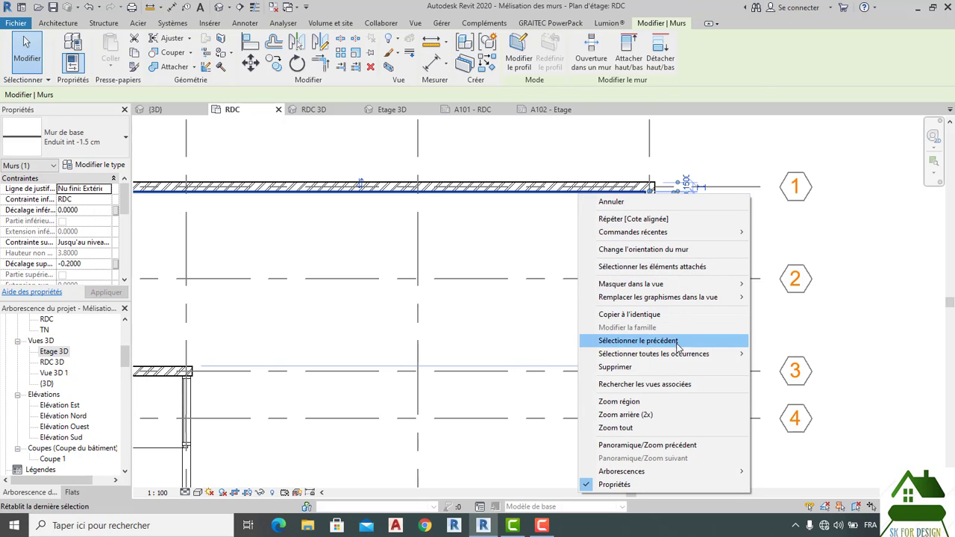
pyautogui.moveTo(735, 354)
pyautogui.click(773, 355)
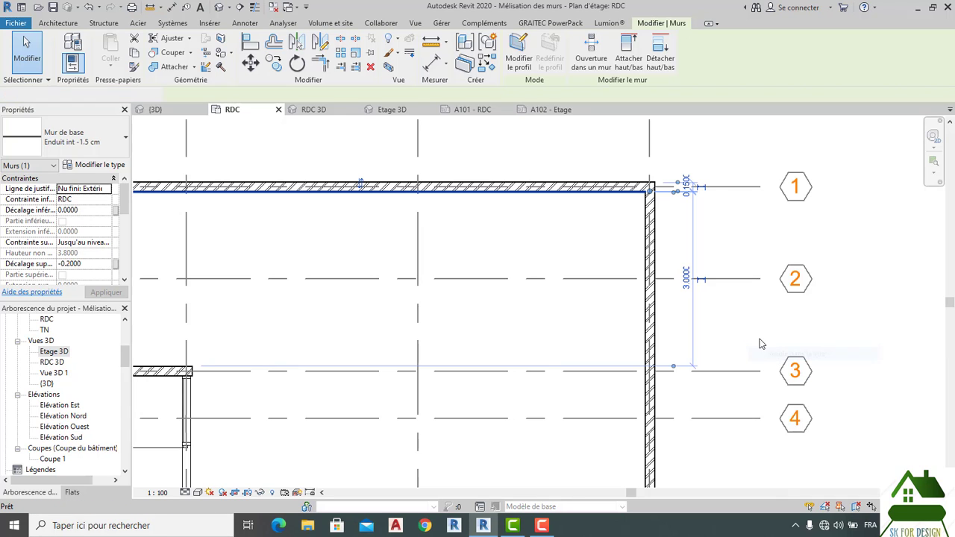
pyautogui.scroll(-2, 754, 328)
pyautogui.scroll(-1, 755, 329)
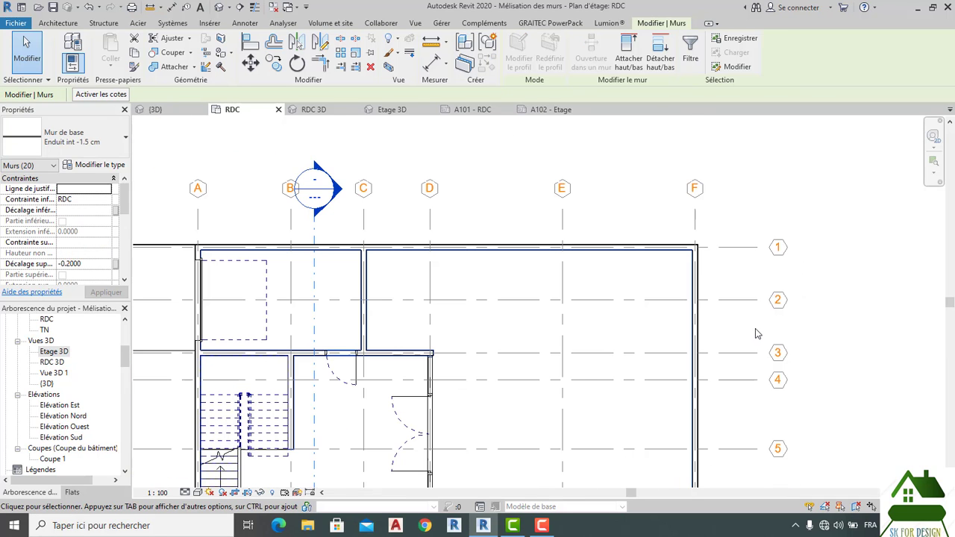
pyautogui.scroll(2, 433, 328)
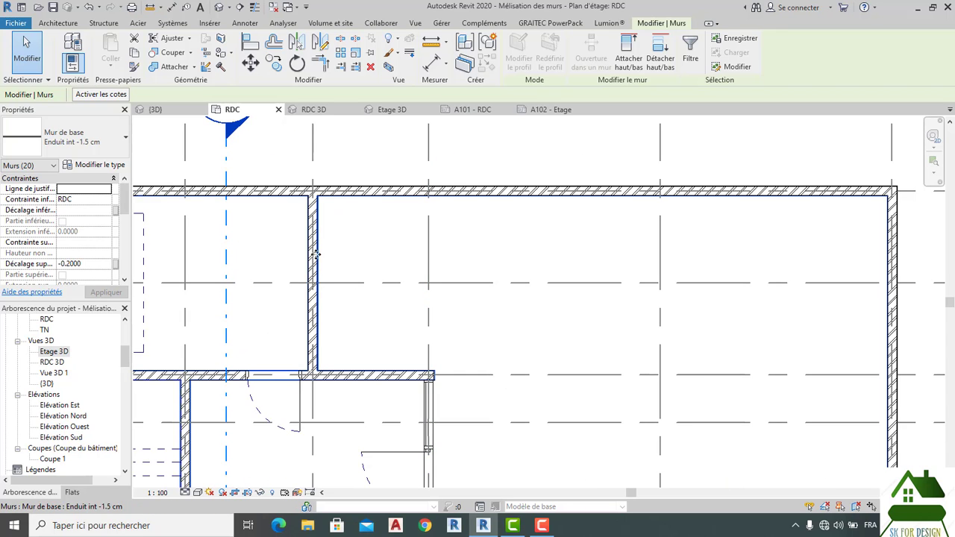
# Select all instances of the exterior "Enduit est-1.5 cm" wall visible in the RDC floor plan
pyautogui.click(481, 191)
pyautogui.rightClick(479, 187)
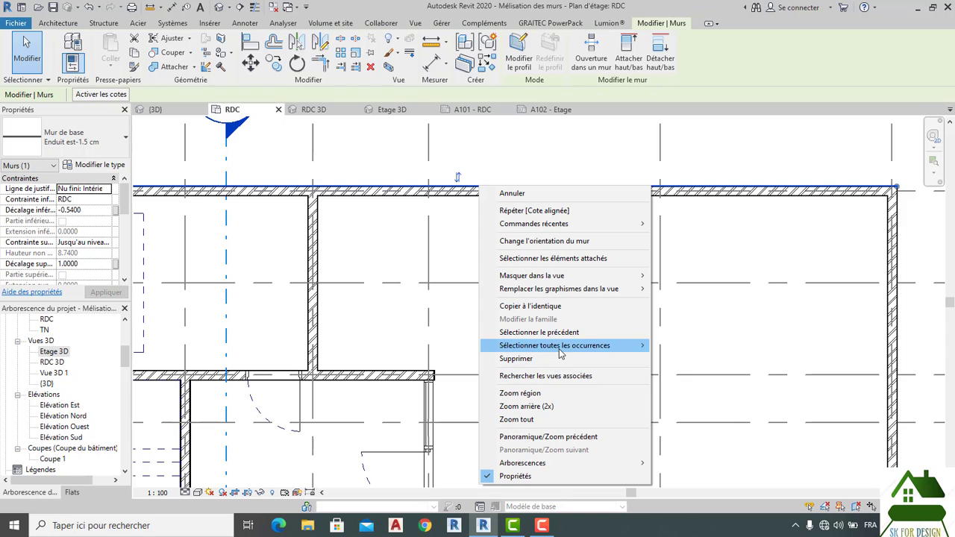
pyautogui.moveTo(567, 345)
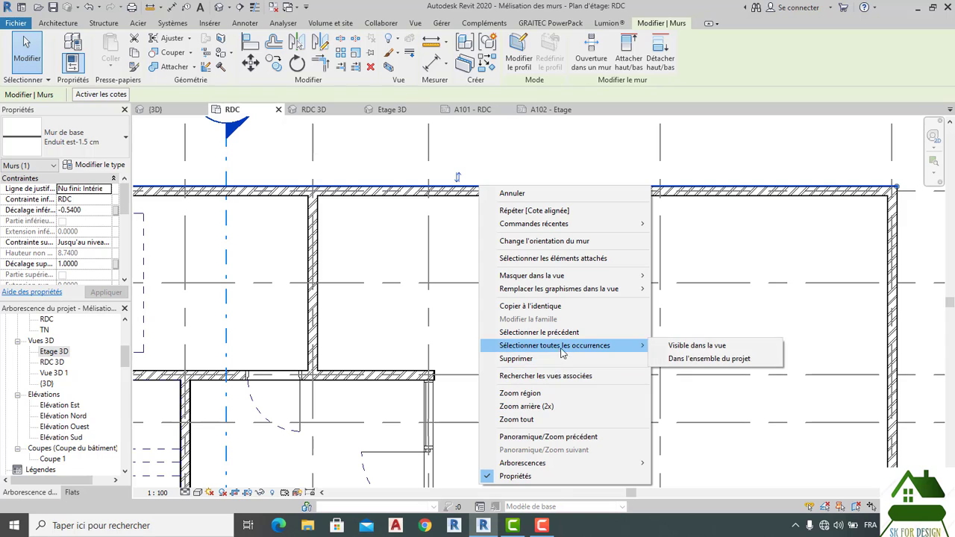
pyautogui.click(684, 348)
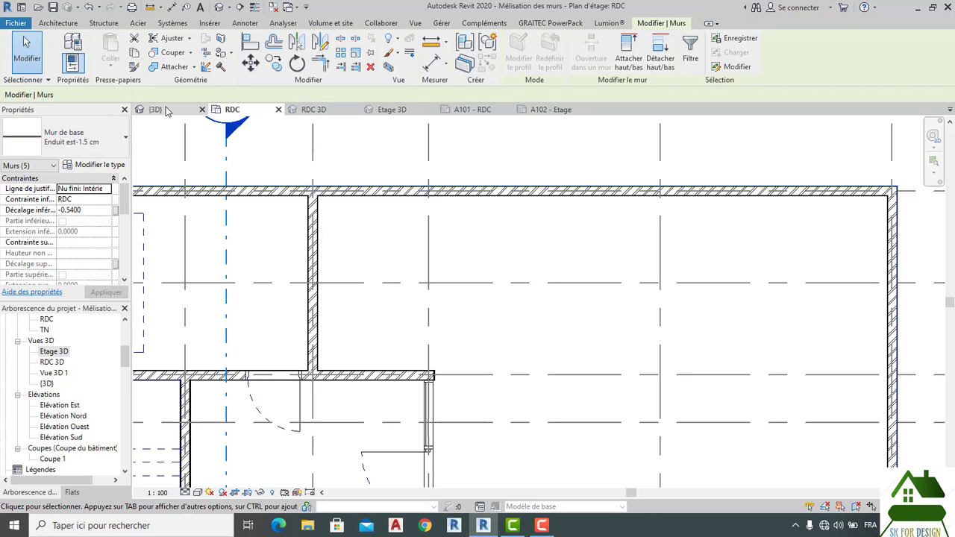
# Check the selected exterior plaster walls in the {3D} view and return to the RDC floor plan
pyautogui.click(167, 110)
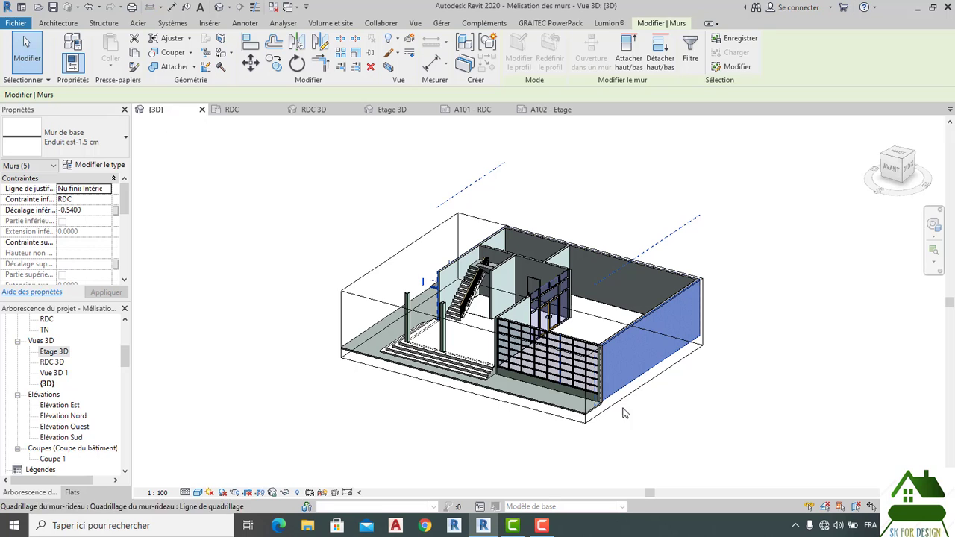
pyautogui.scroll(5, 671, 311)
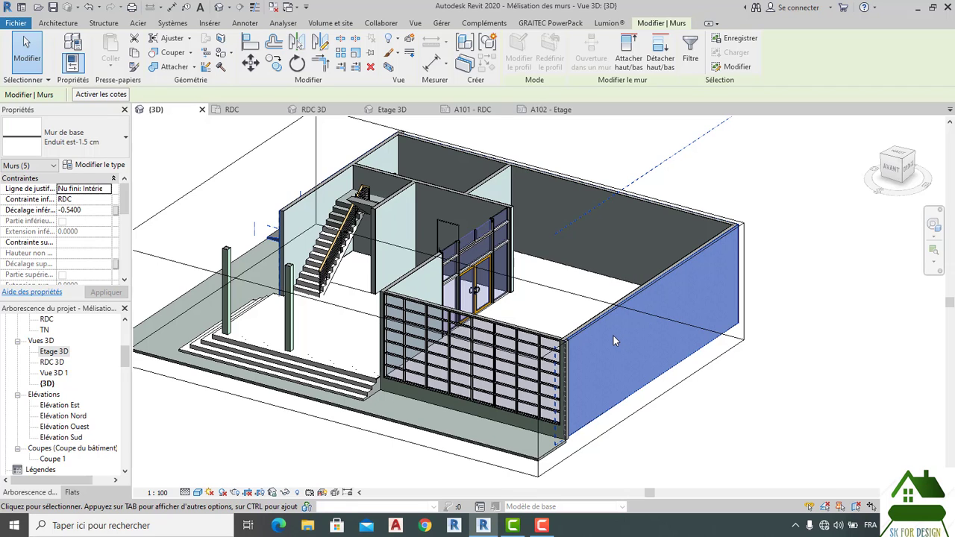
pyautogui.click(240, 110)
pyautogui.scroll(-3, 438, 267)
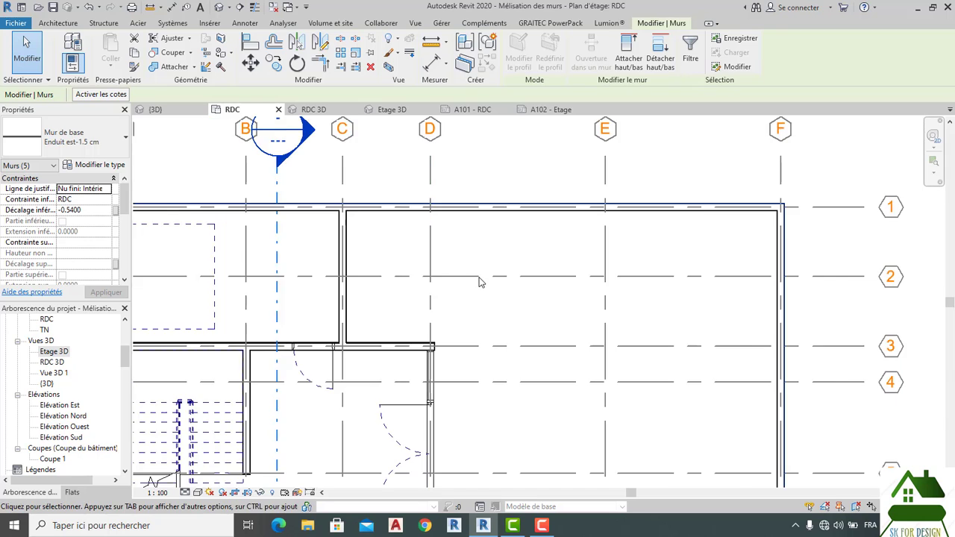
# Clear the wall selection and start an aligned dimension chain from the outer and inner faces of the wall on axis F
pyautogui.press('Escape')
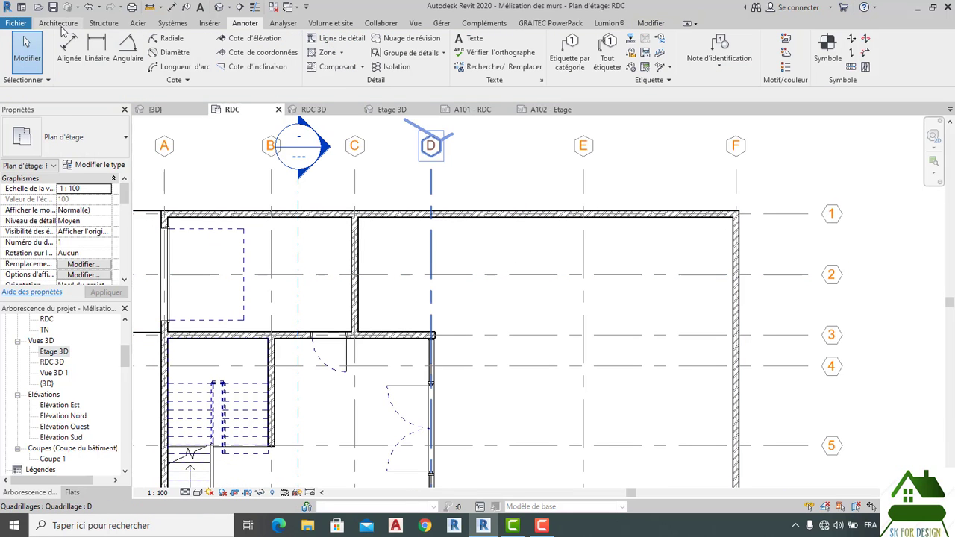
pyautogui.click(69, 49)
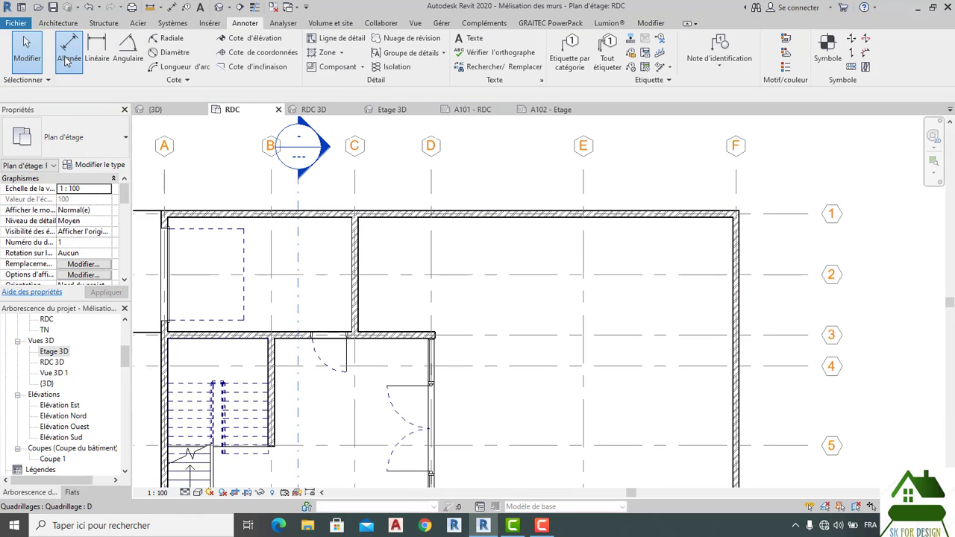
pyautogui.scroll(4, 739, 225)
pyautogui.click(735, 222)
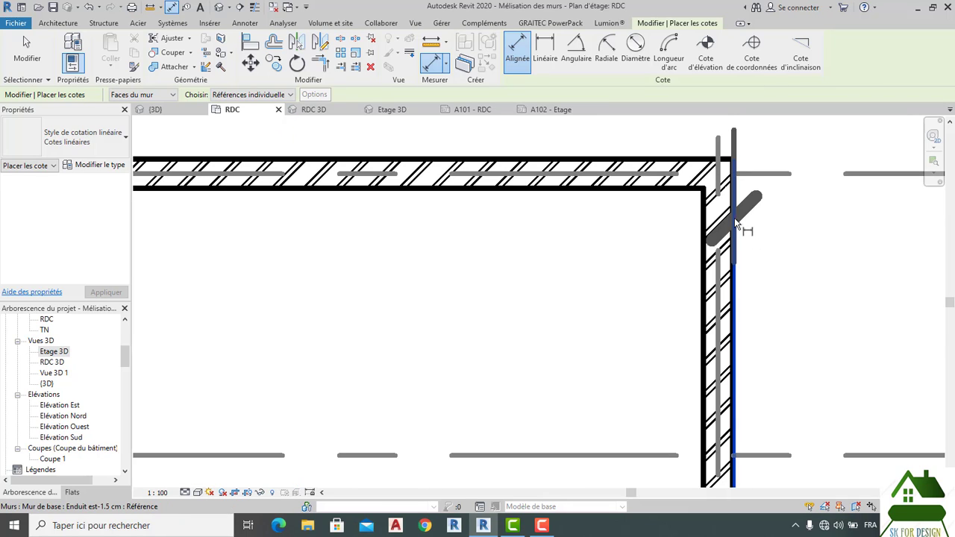
pyautogui.click(704, 225)
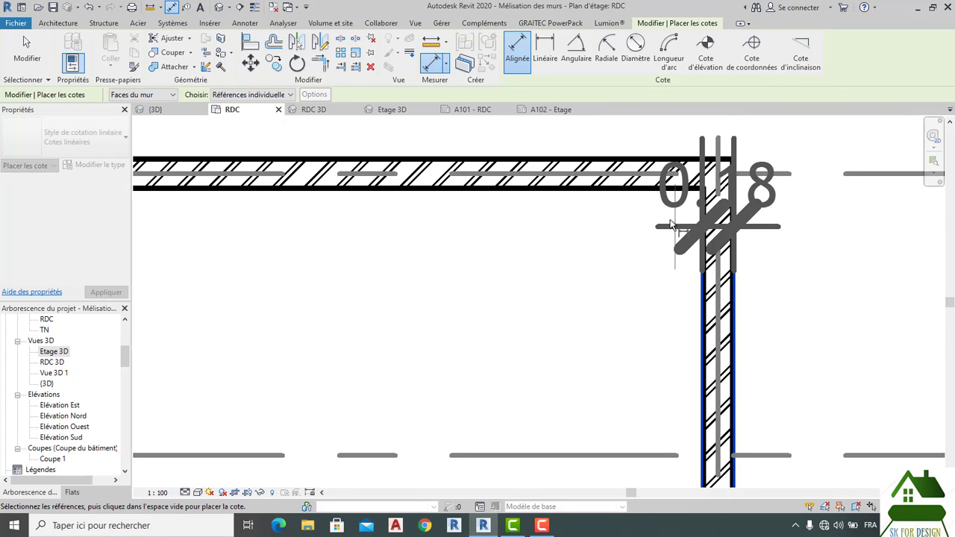
pyautogui.scroll(-3, 680, 231)
pyautogui.scroll(-2, 727, 279)
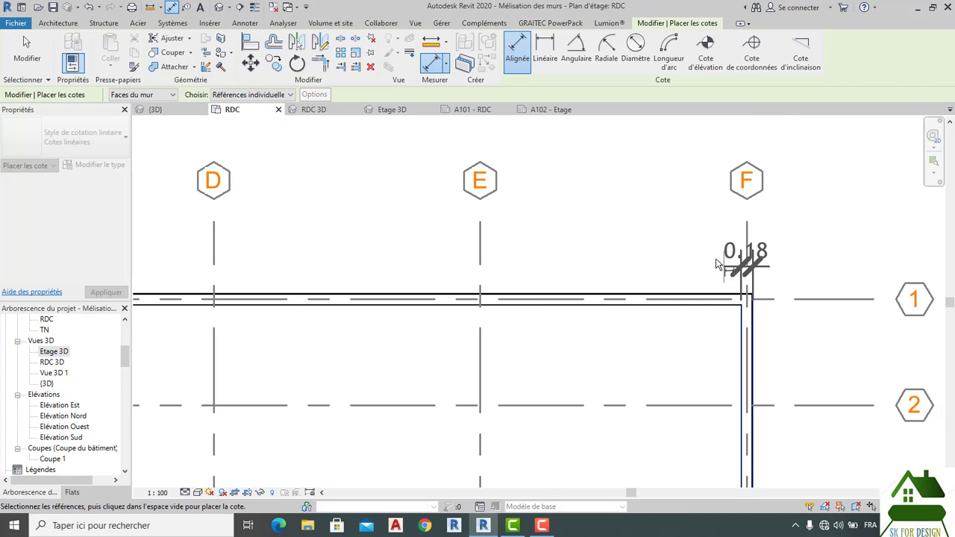
pyautogui.scroll(-1, 492, 267)
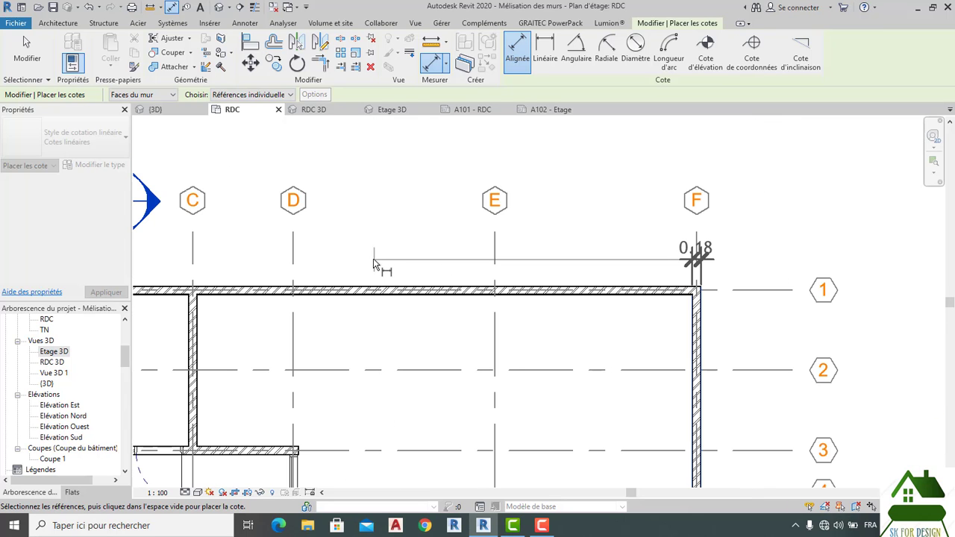
pyautogui.moveTo(403, 264); pyautogui.dragTo(482, 261, button='middle')
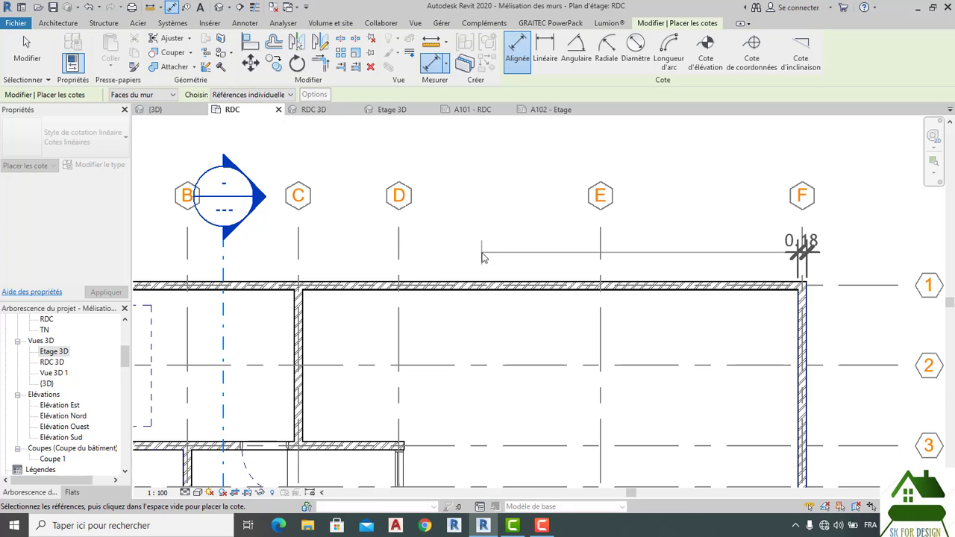
pyautogui.scroll(-1, 482, 258)
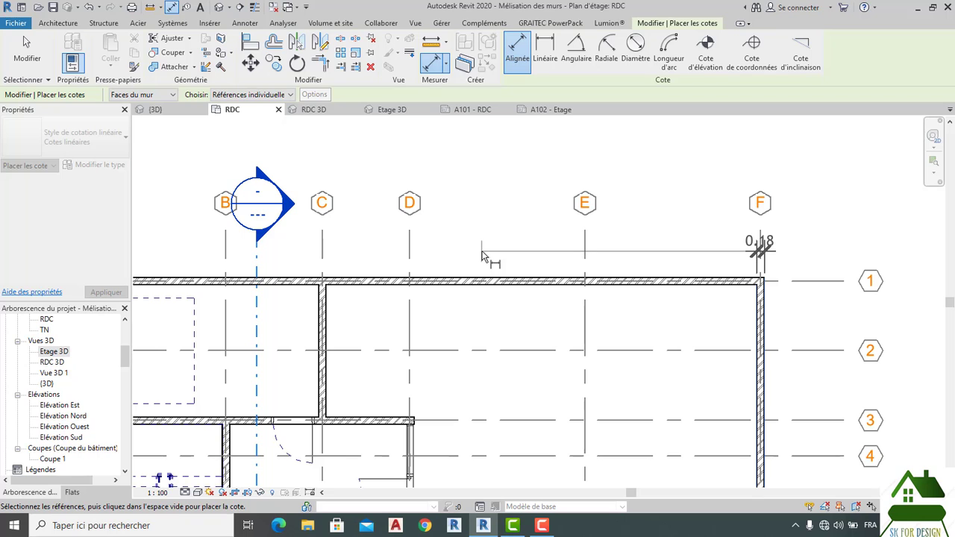
pyautogui.moveTo(445, 254); pyautogui.dragTo(622, 217, button='middle')
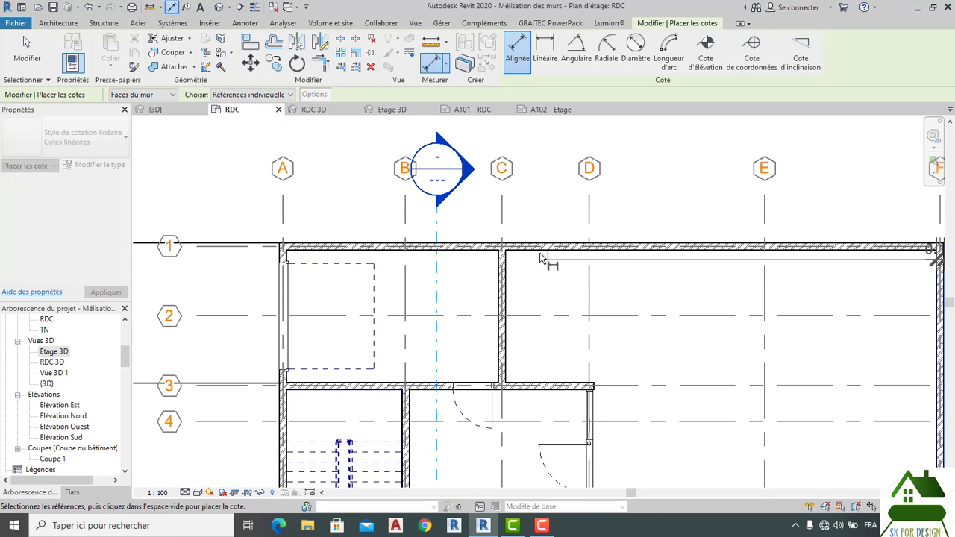
# Add both faces of the interior wall on axis C to the aligned dimension chain
pyautogui.scroll(2, 543, 256)
pyautogui.scroll(1, 484, 268)
pyautogui.scroll(2, 493, 270)
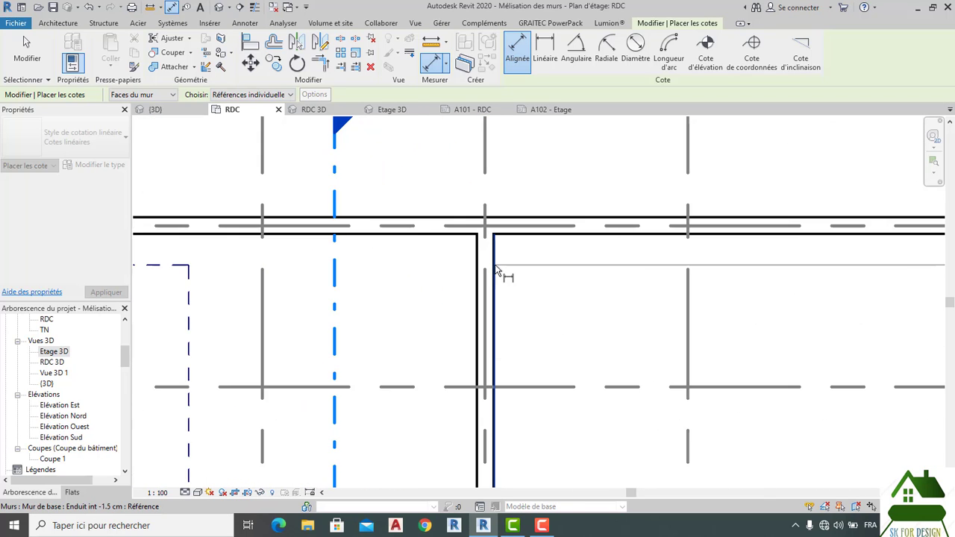
pyautogui.click(489, 270)
pyautogui.click(477, 262)
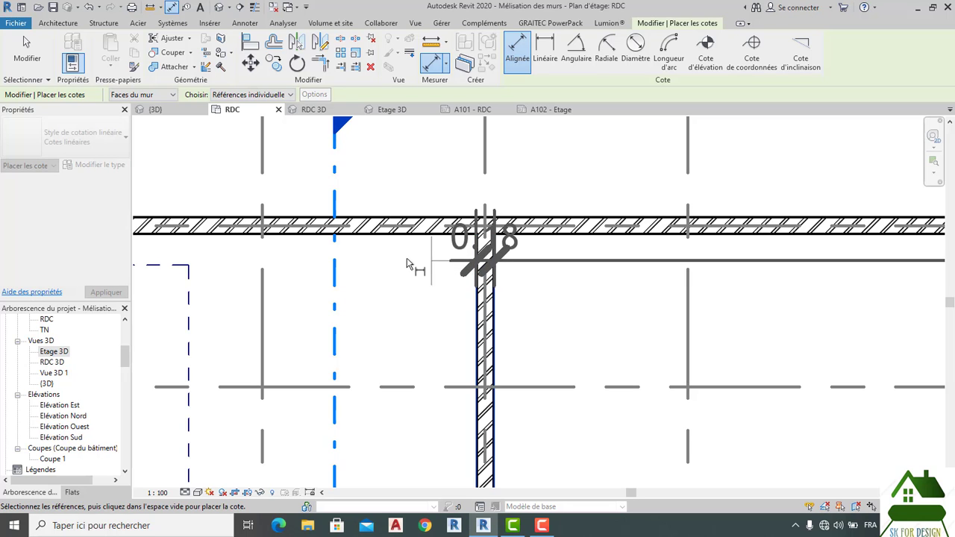
# Add both faces of the wall on axis A and place the dimension chain just above the axis 1 wall
pyautogui.scroll(-3, 560, 261)
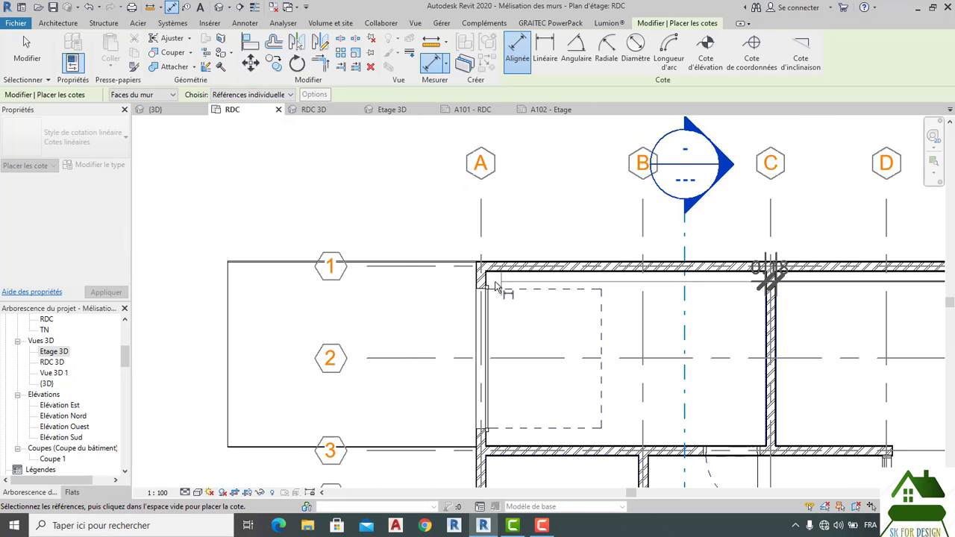
pyautogui.scroll(1, 494, 288)
pyautogui.scroll(2, 488, 287)
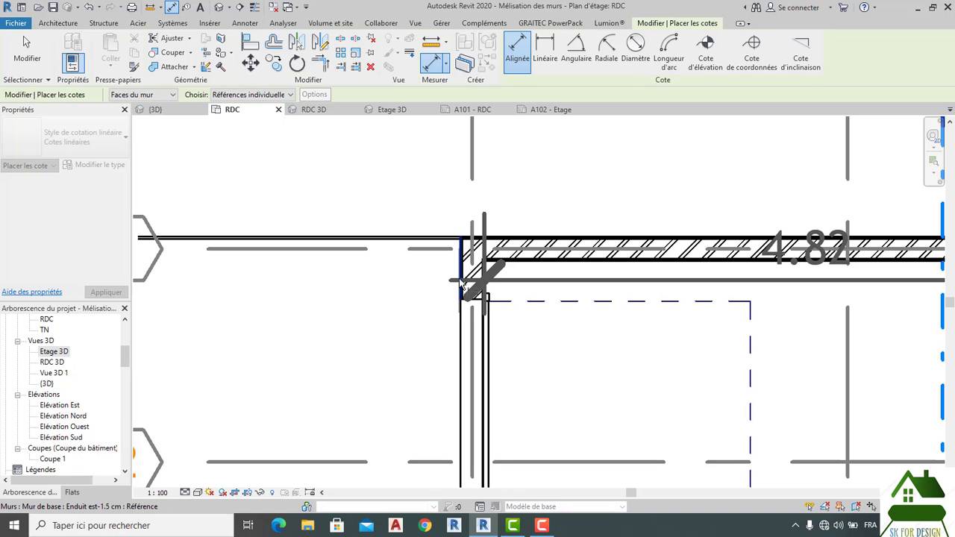
pyautogui.scroll(-3, 431, 194)
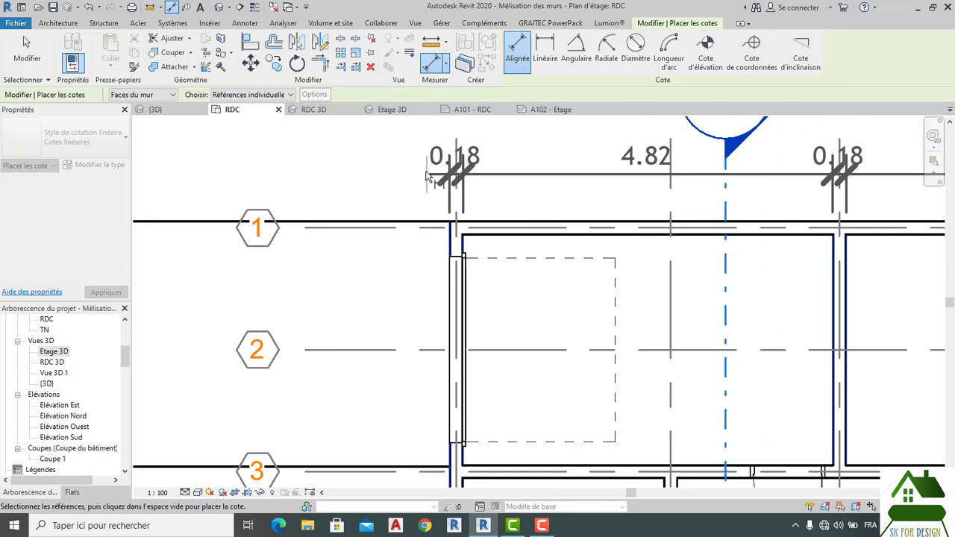
pyautogui.moveTo(426, 177); pyautogui.dragTo(356, 314, button='middle')
pyautogui.scroll(-1, 356, 314)
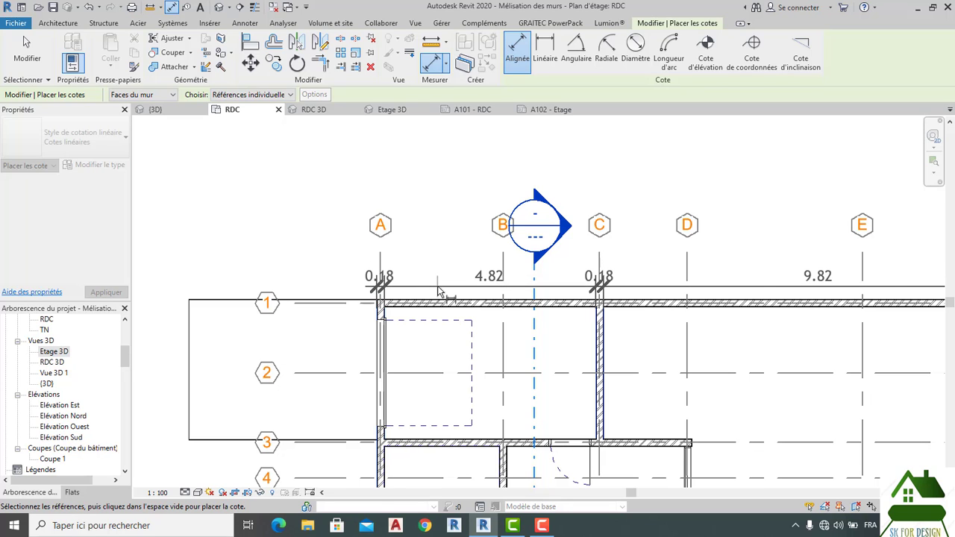
pyautogui.click(440, 289)
pyautogui.scroll(-2, 451, 278)
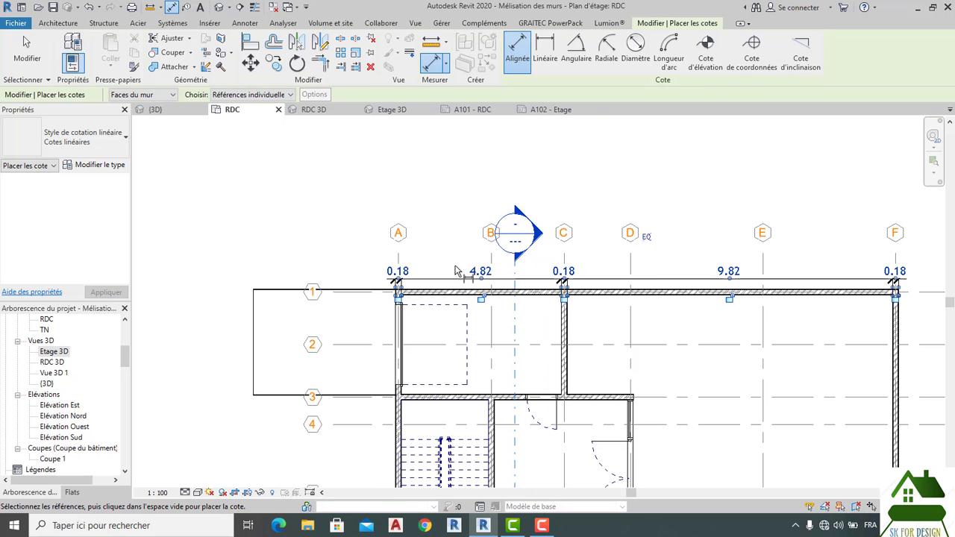
pyautogui.click(457, 271)
pyautogui.scroll(-2, 452, 231)
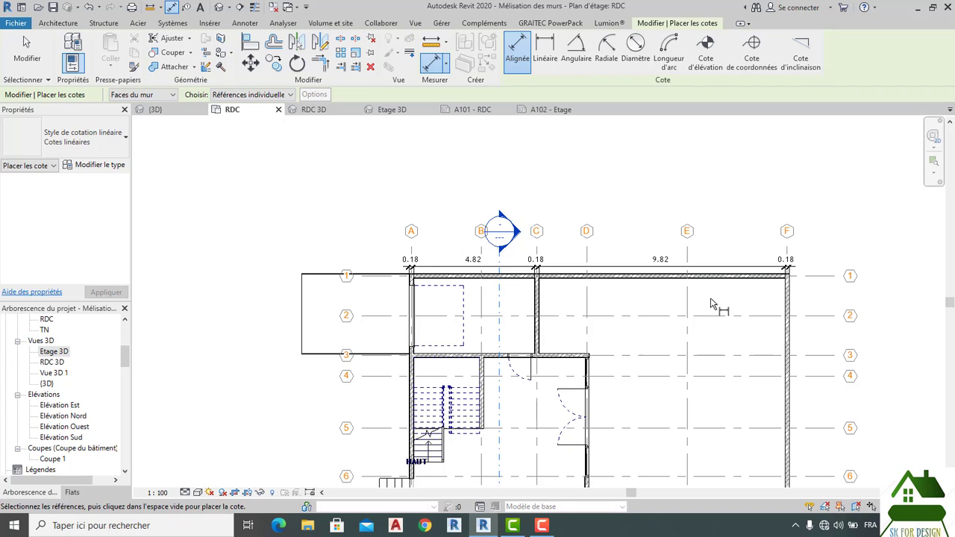
# Start a second aligned dimension chain above the wall dimensions, referencing grid axes F, E and D
pyautogui.scroll(1, 712, 305)
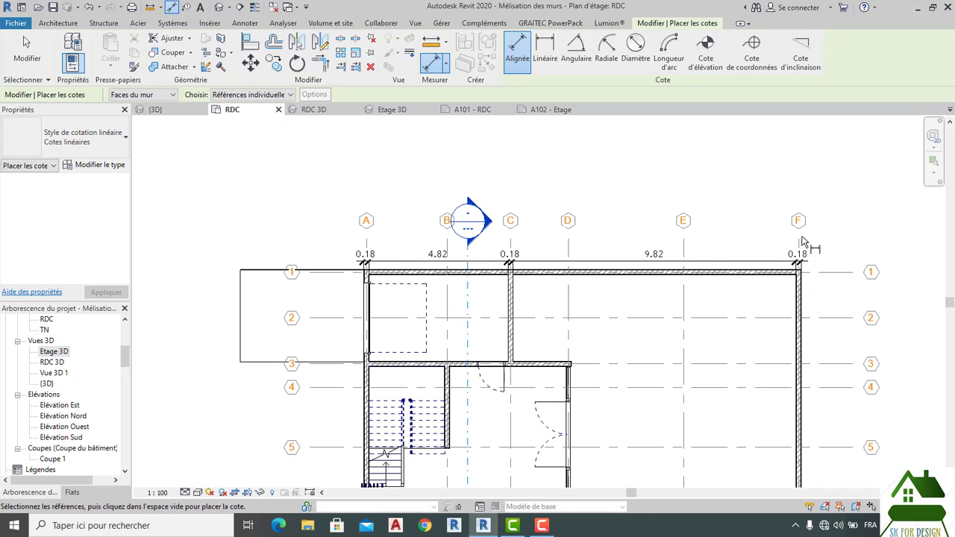
pyautogui.scroll(2, 805, 249)
pyautogui.click(783, 254)
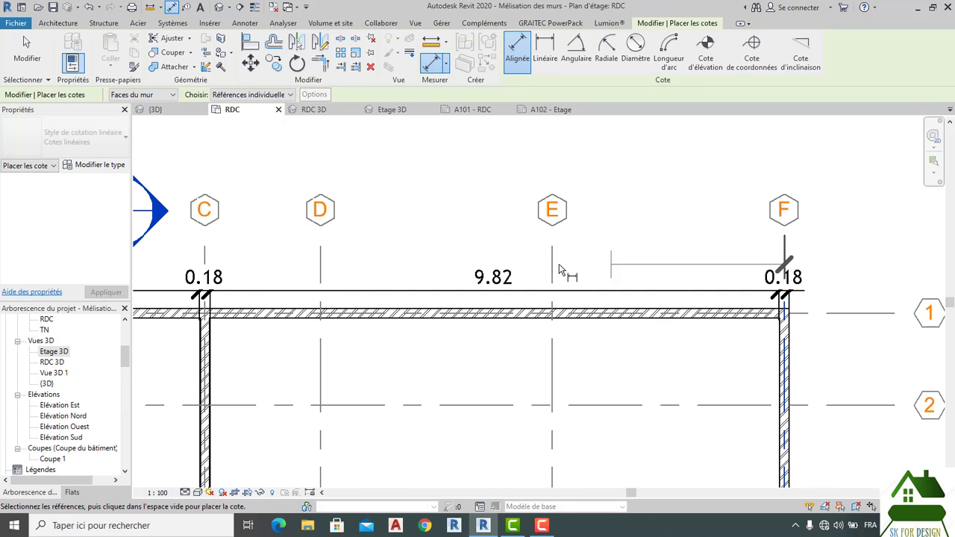
pyautogui.click(551, 263)
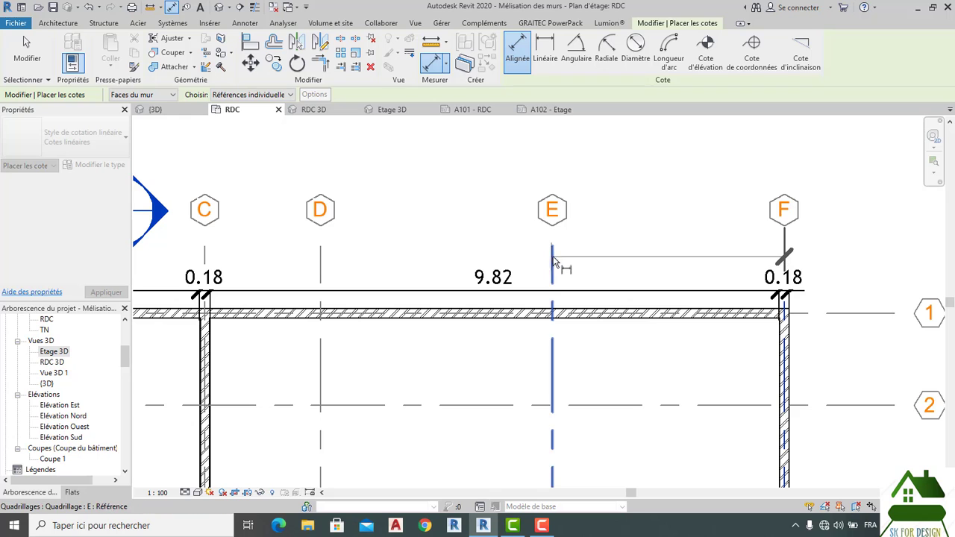
pyautogui.click(318, 261)
pyautogui.moveTo(316, 260); pyautogui.dragTo(581, 266, button='middle')
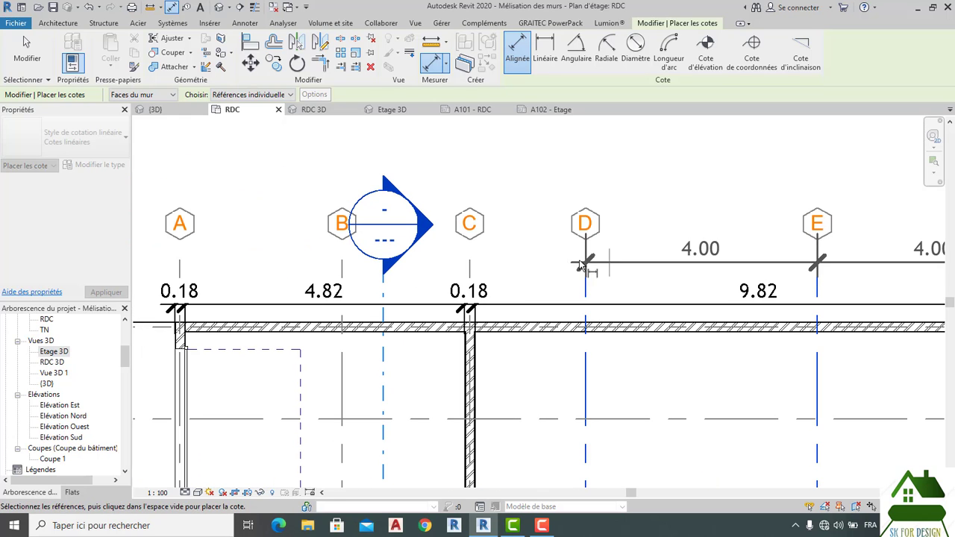
# Extend the axis dimension chain to axes C, B and A and place it between the grid bubbles and the wall dimensions
pyautogui.click(470, 263)
pyautogui.click(342, 263)
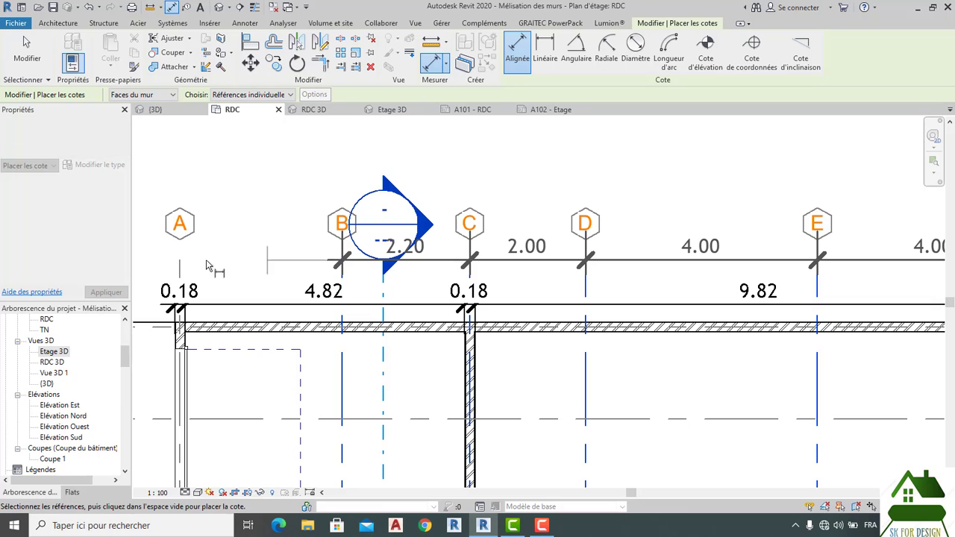
pyautogui.click(181, 264)
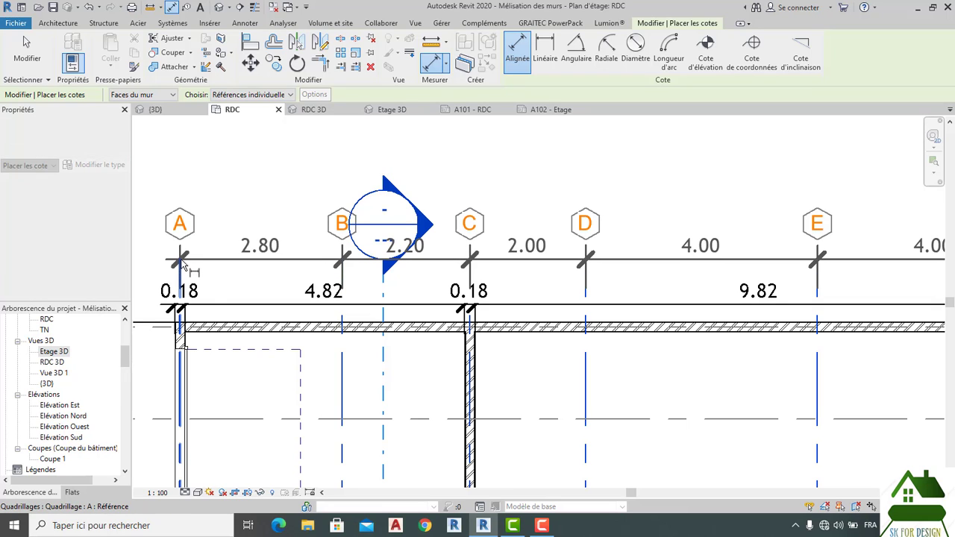
pyautogui.click(225, 271)
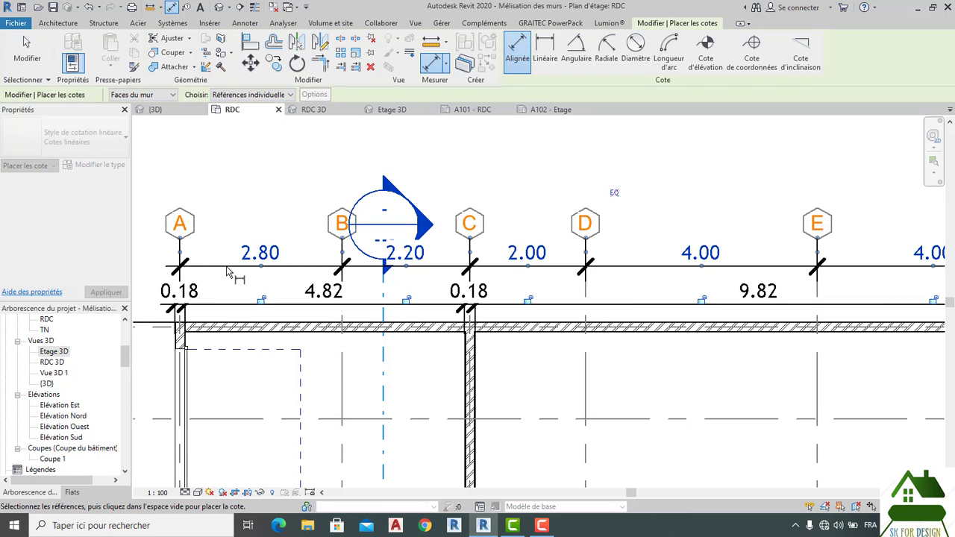
pyautogui.scroll(-2, 258, 256)
pyautogui.press('Escape')
pyautogui.press('Escape')
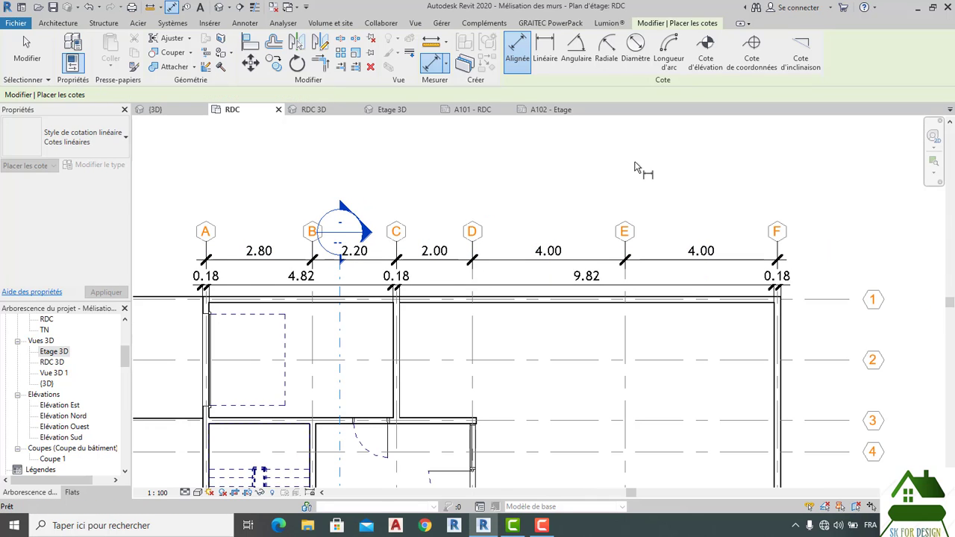
pyautogui.scroll(-2, 574, 175)
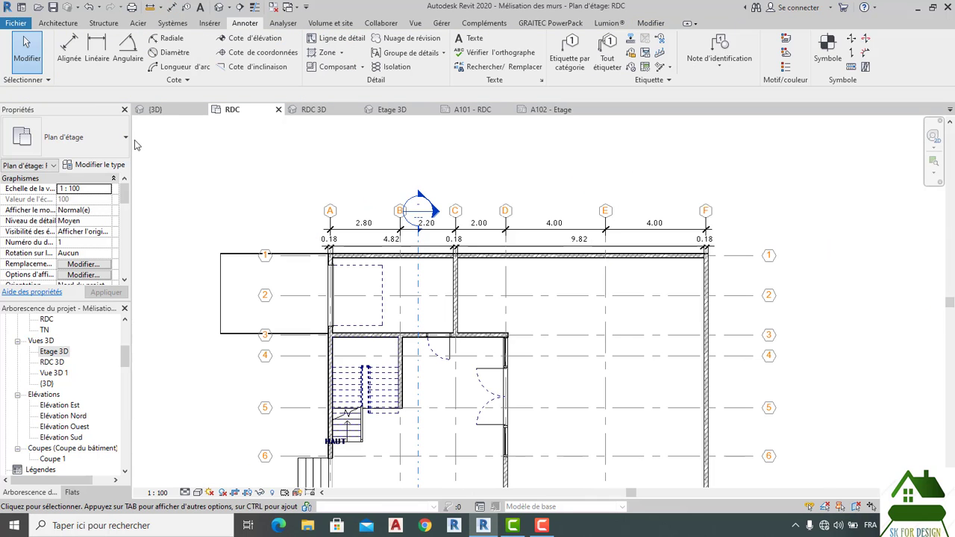
# Restart the Aligned dimension tool and set it to pick "Murs entiers", keeping the "Faces du mur" reference
pyautogui.press('d')
pyautogui.press('i')
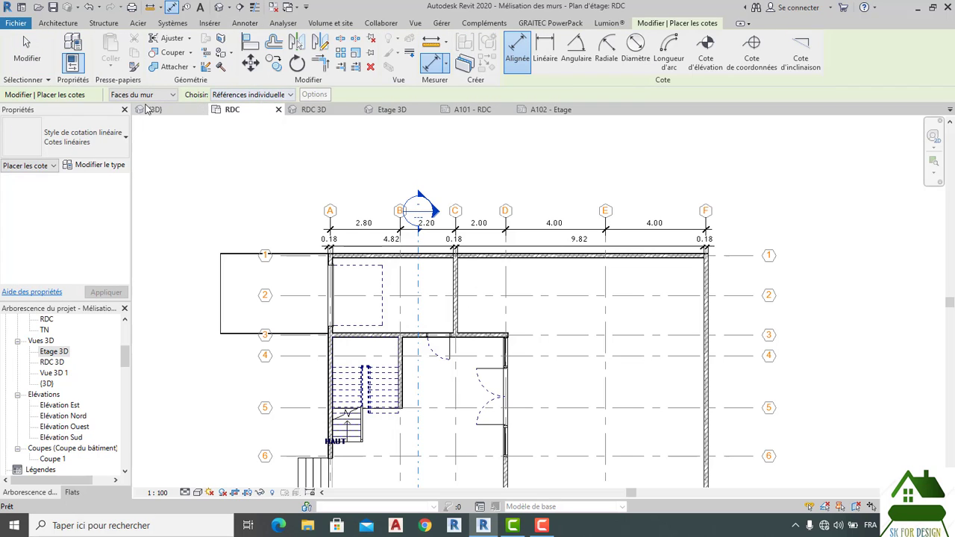
pyautogui.click(158, 96)
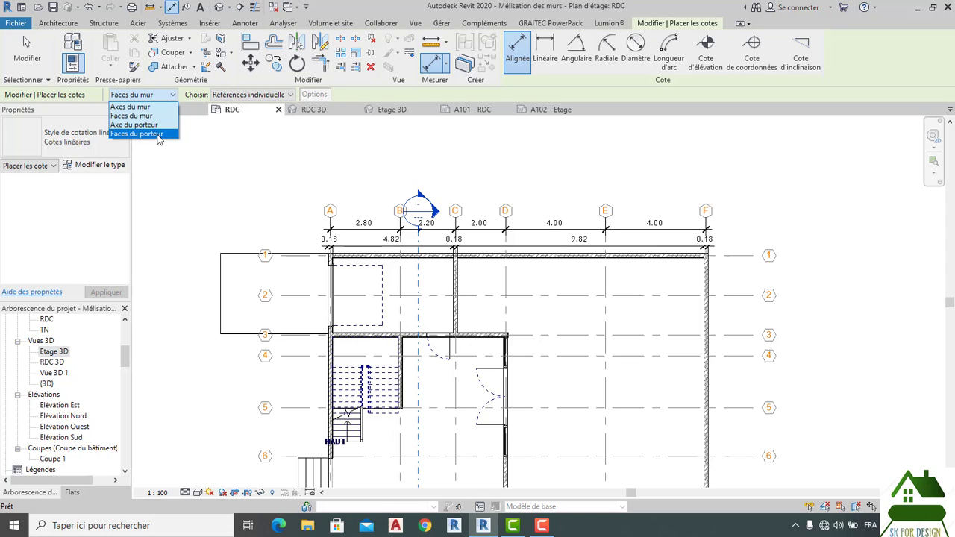
pyautogui.click(268, 98)
pyautogui.click(268, 97)
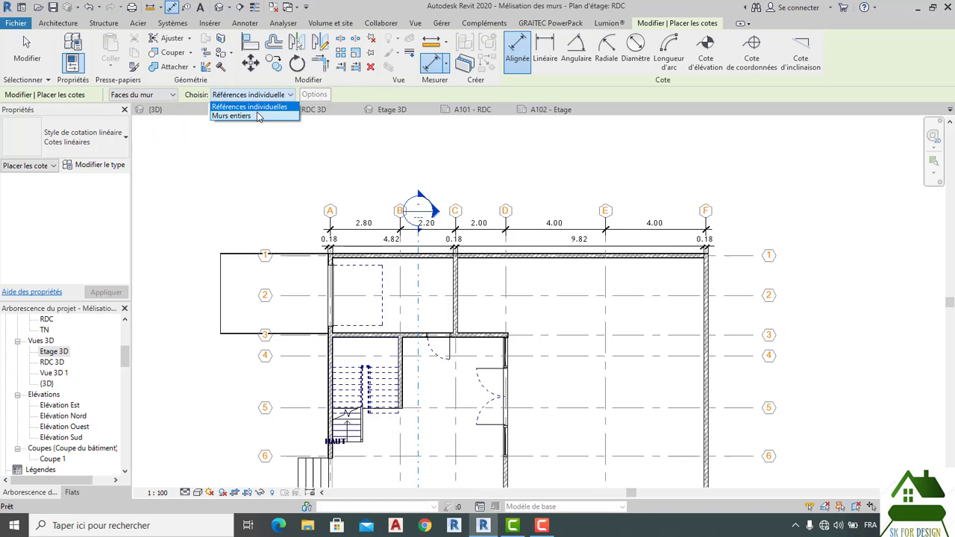
pyautogui.click(258, 116)
pyautogui.scroll(-2, 605, 141)
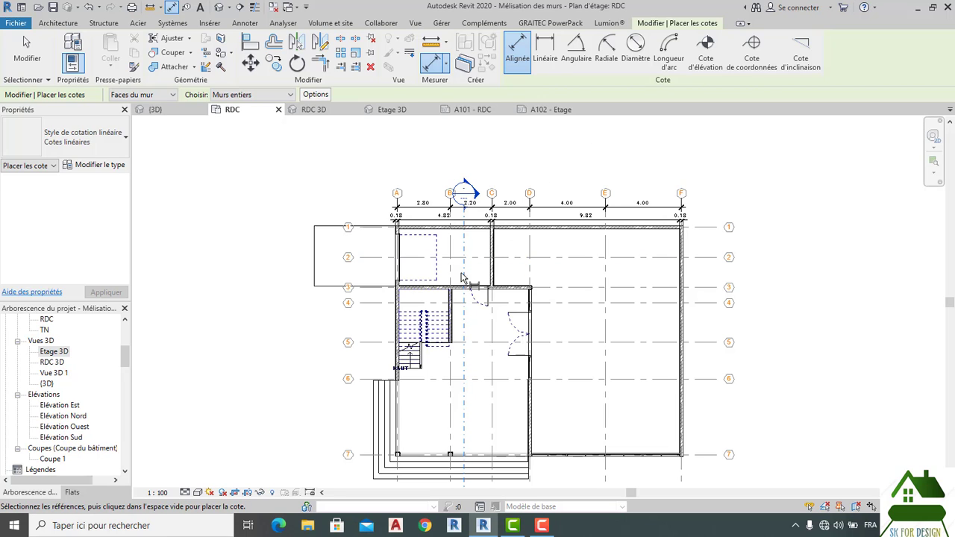
pyautogui.scroll(3, 456, 284)
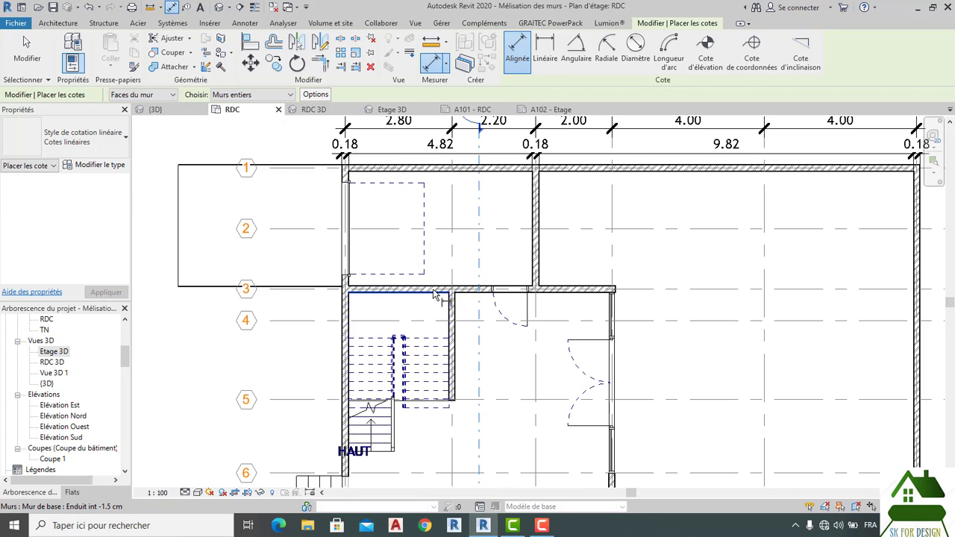
pyautogui.scroll(2, 435, 294)
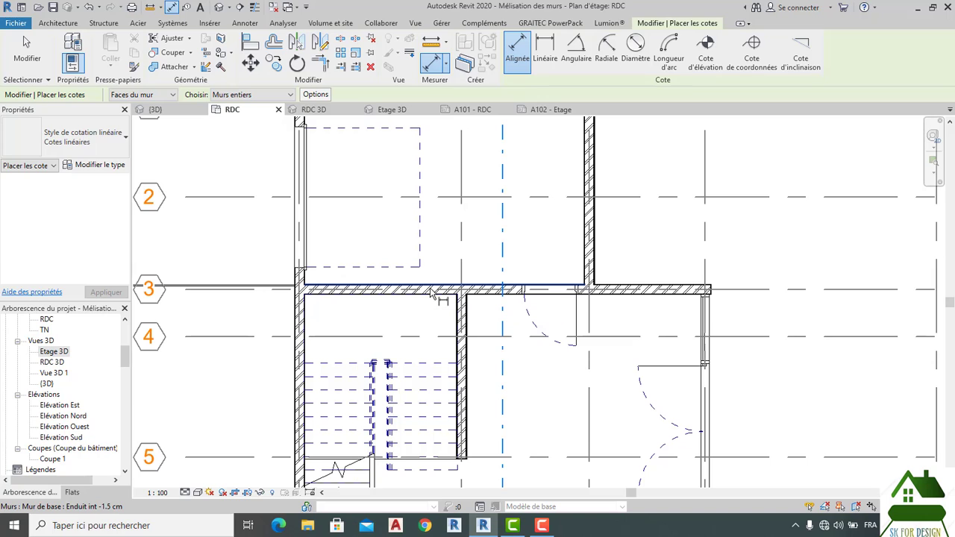
pyautogui.click(432, 293)
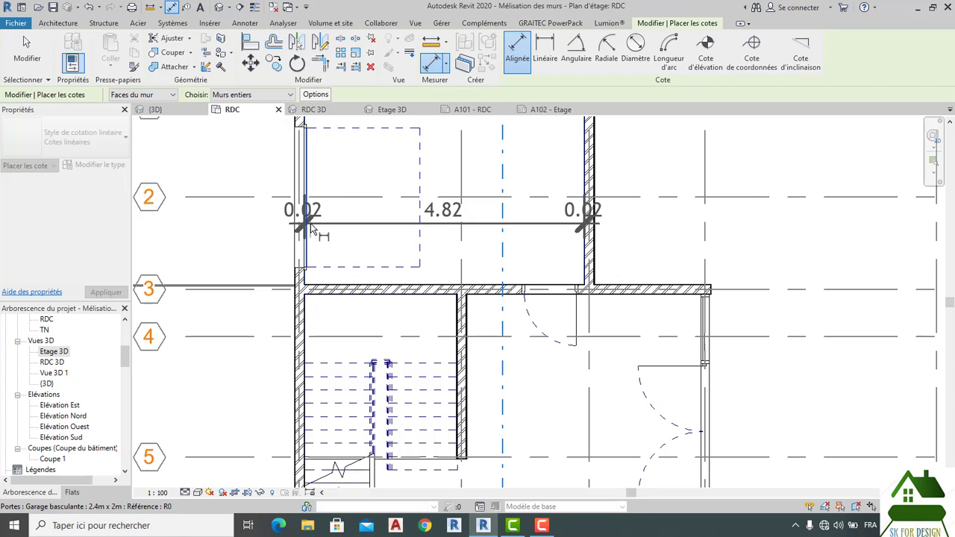
pyautogui.scroll(2, 300, 232)
pyautogui.scroll(4, 300, 232)
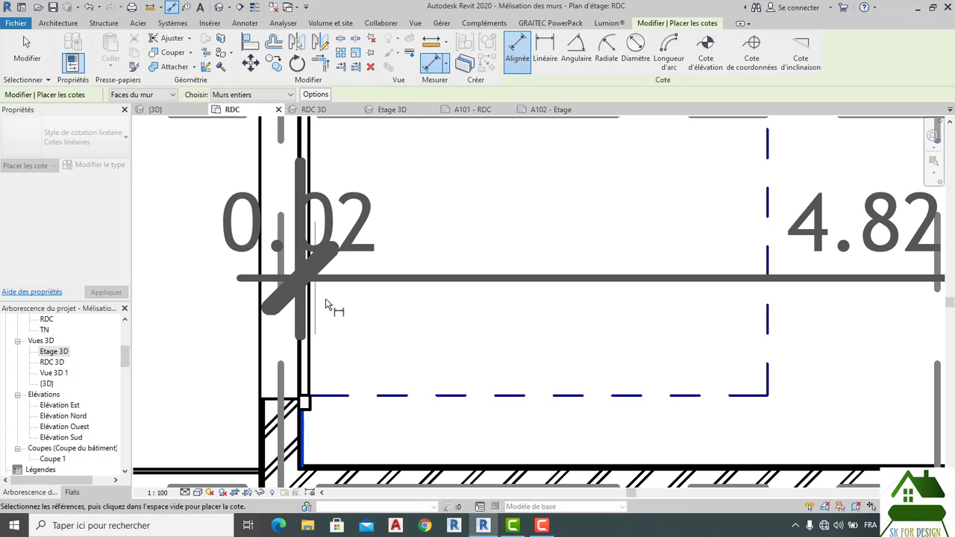
pyautogui.scroll(-3, 309, 275)
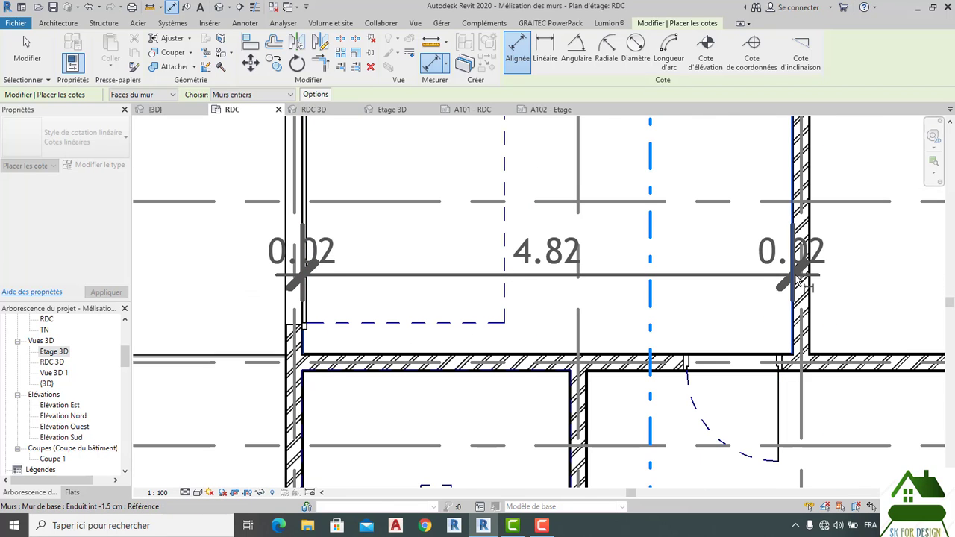
pyautogui.scroll(-3, 596, 270)
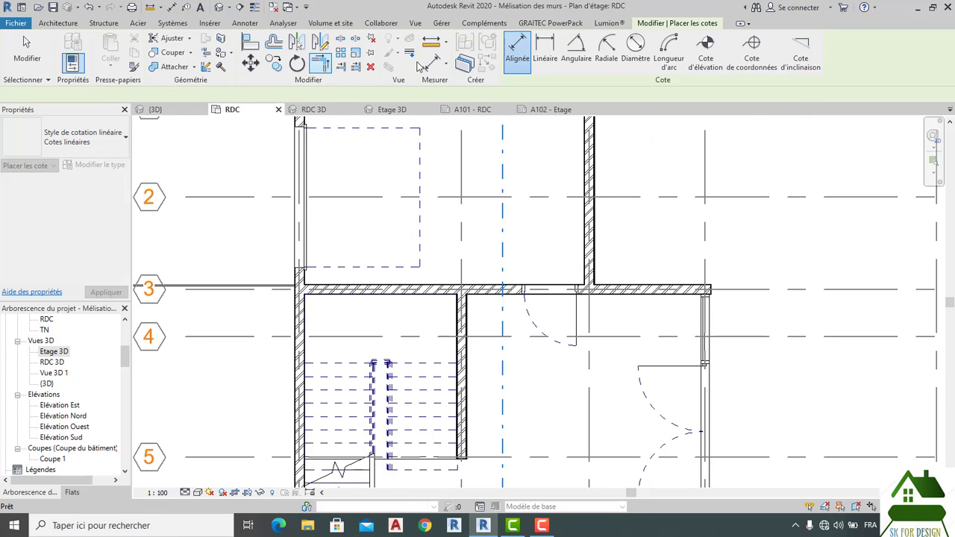
# Switch the pick option to "Références individuelles" and place an overall aligned dimension from grid axis 1 to axis 7, just outside the axis F wall
pyautogui.click(238, 95)
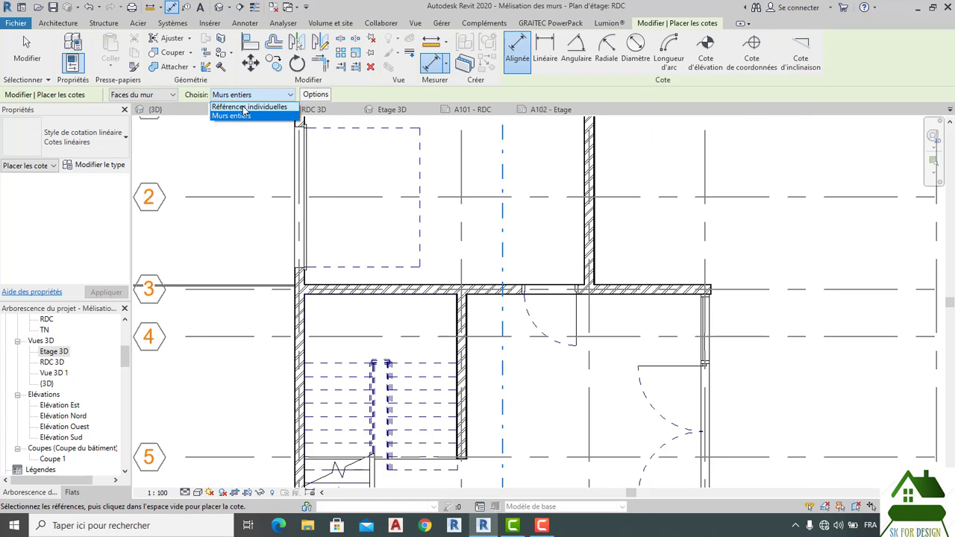
pyautogui.scroll(-3, 390, 273)
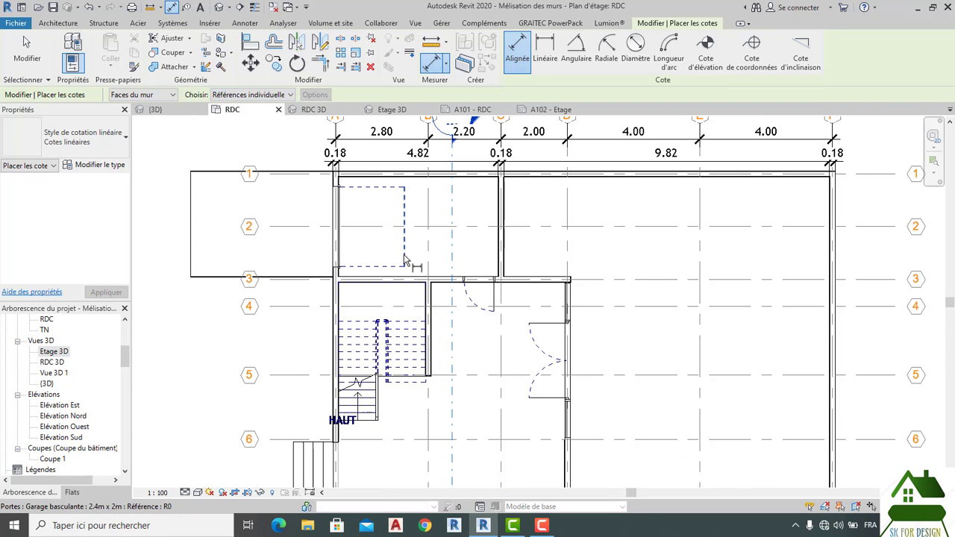
pyautogui.moveTo(740, 252); pyautogui.dragTo(560, 215, button='middle')
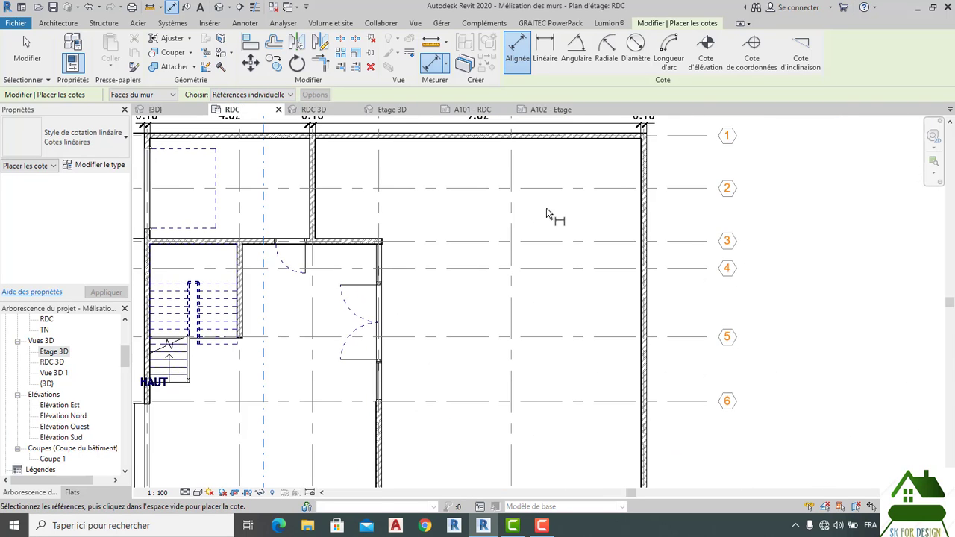
pyautogui.scroll(-2, 550, 213)
pyautogui.click(650, 154)
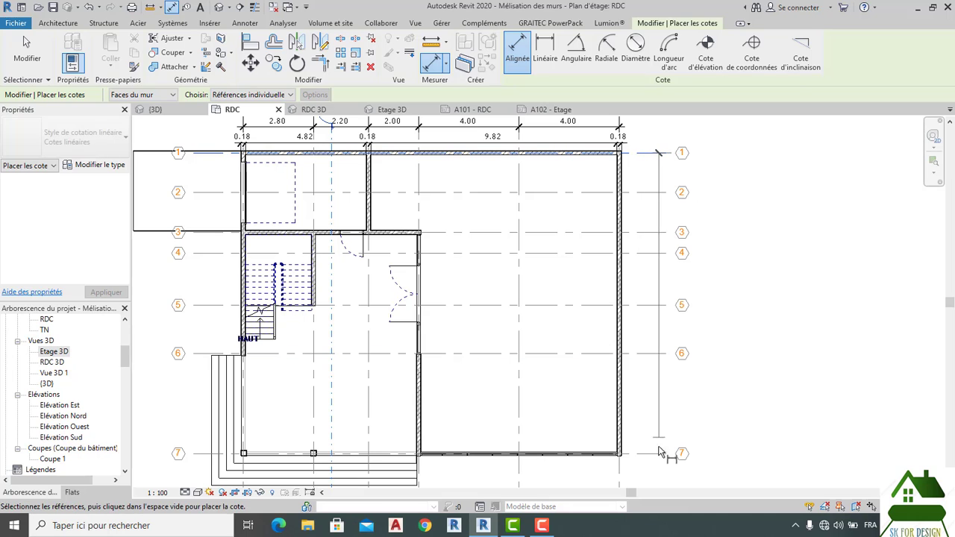
pyautogui.click(655, 455)
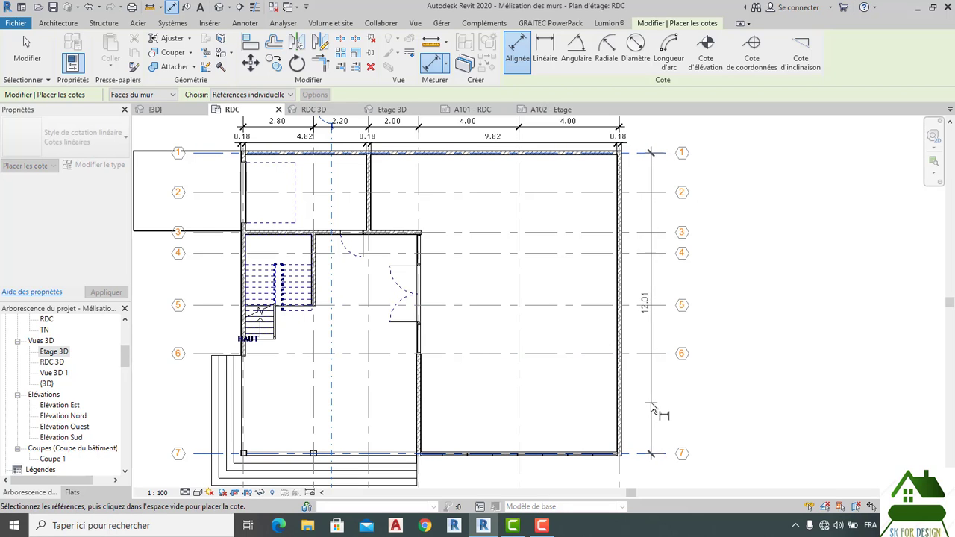
pyautogui.scroll(4, 651, 408)
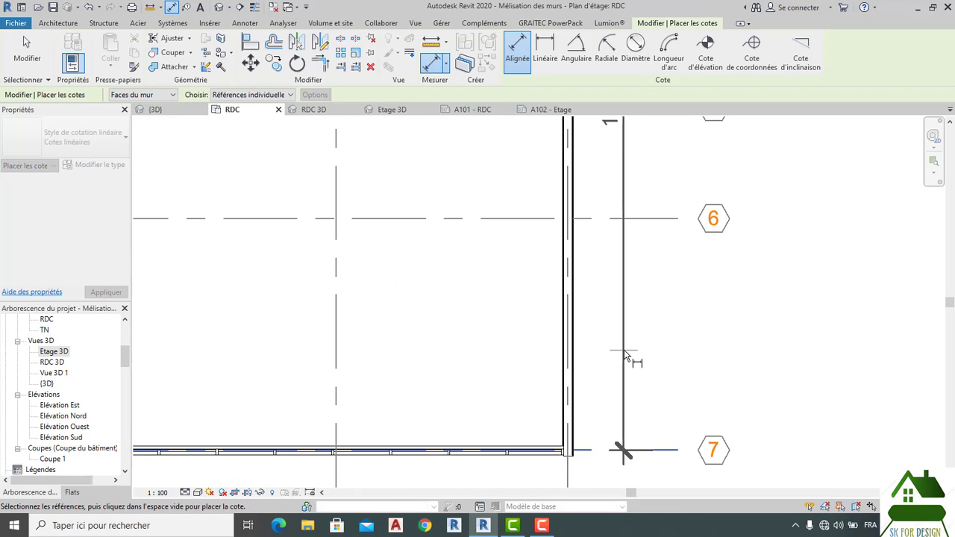
pyautogui.scroll(-3, 622, 351)
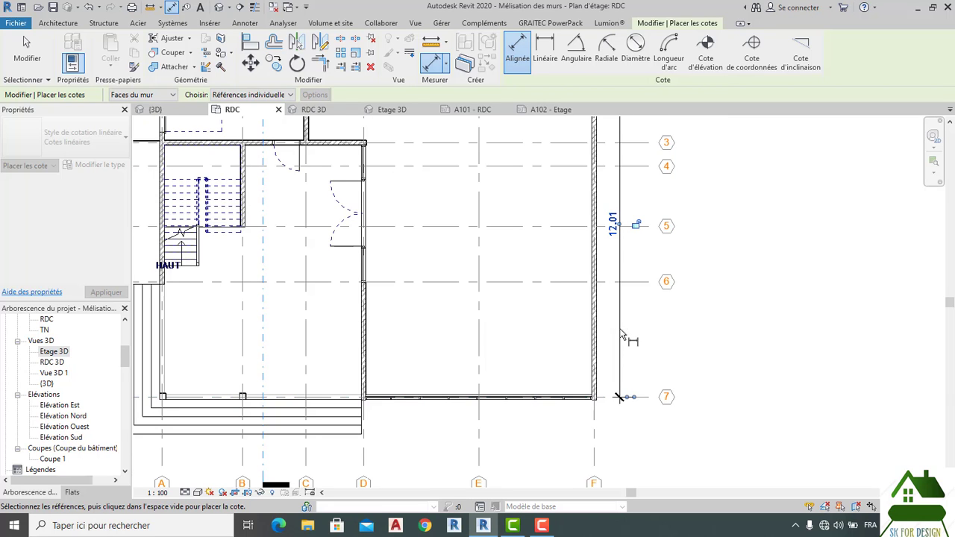
pyautogui.scroll(-3, 641, 332)
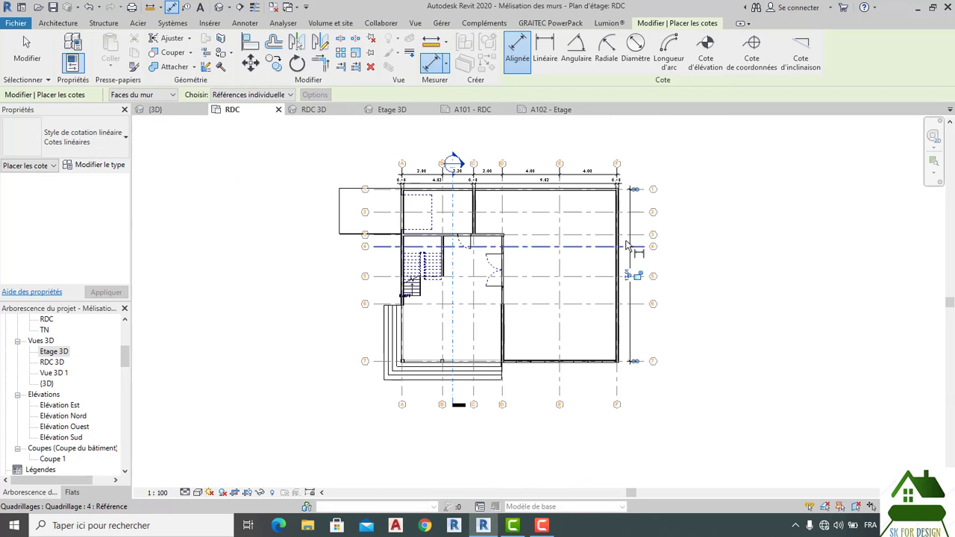
# Start an aligned dimension chain outside the overall axis 1–7 dimension, referencing grid axes 1, 2, 3 and 4
pyautogui.scroll(4, 630, 220)
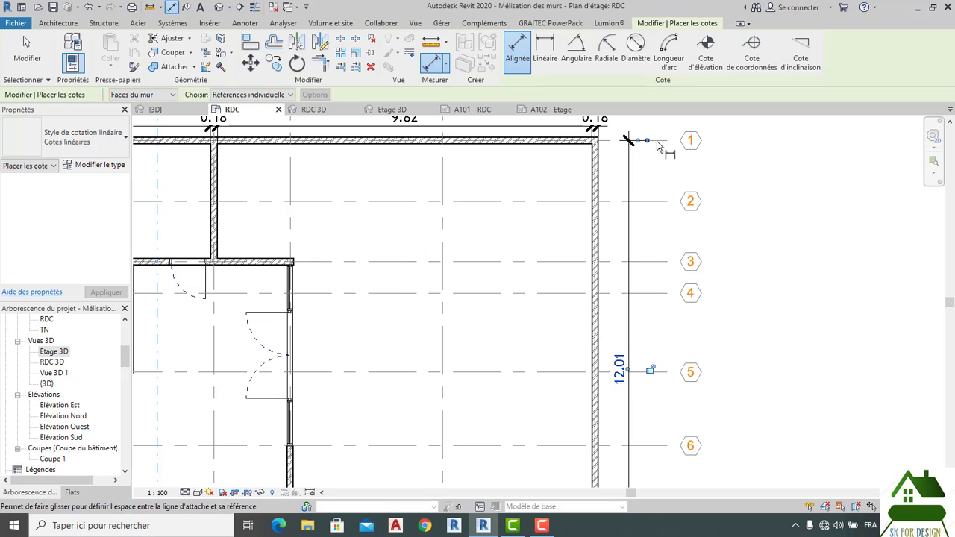
pyautogui.click(657, 142)
pyautogui.click(653, 207)
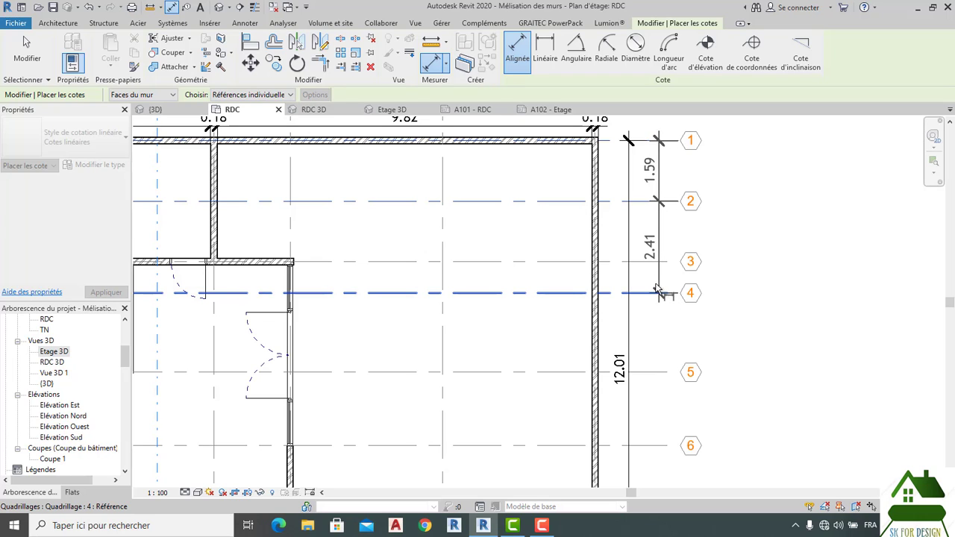
pyautogui.click(657, 290)
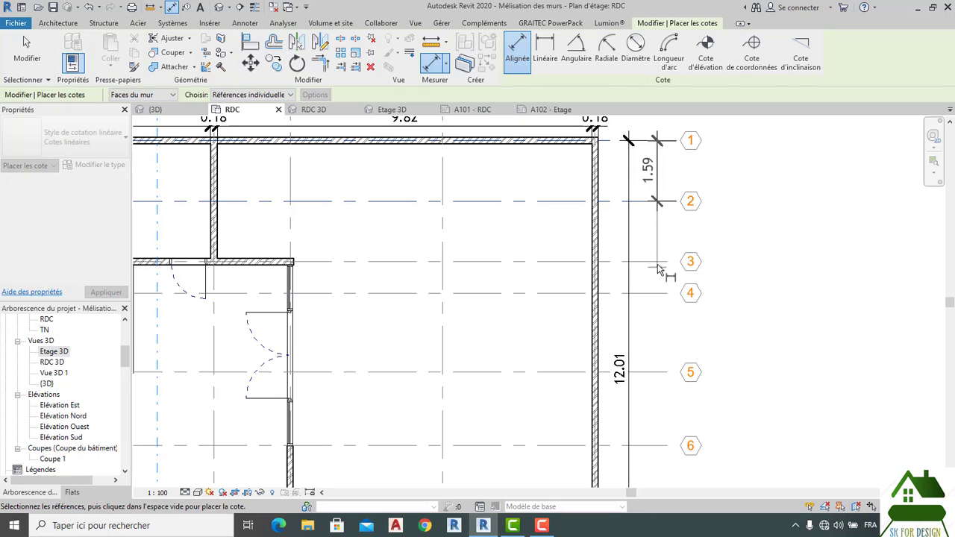
pyautogui.click(657, 262)
pyautogui.click(659, 293)
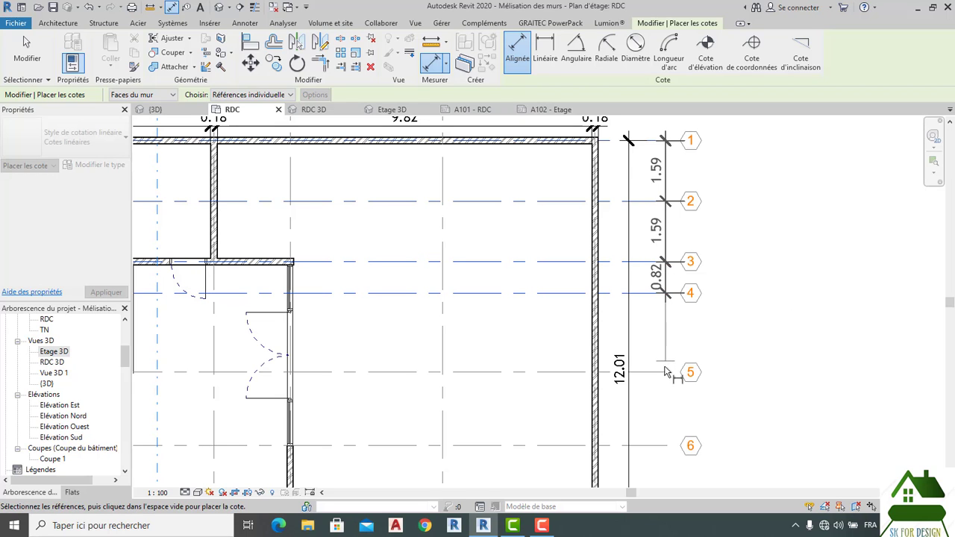
# Extend the chain to grid axes 5, 6 and 7 and place it between the overall dimension and the grid bubbles
pyautogui.moveTo(668, 419); pyautogui.dragTo(655, 272, button='middle')
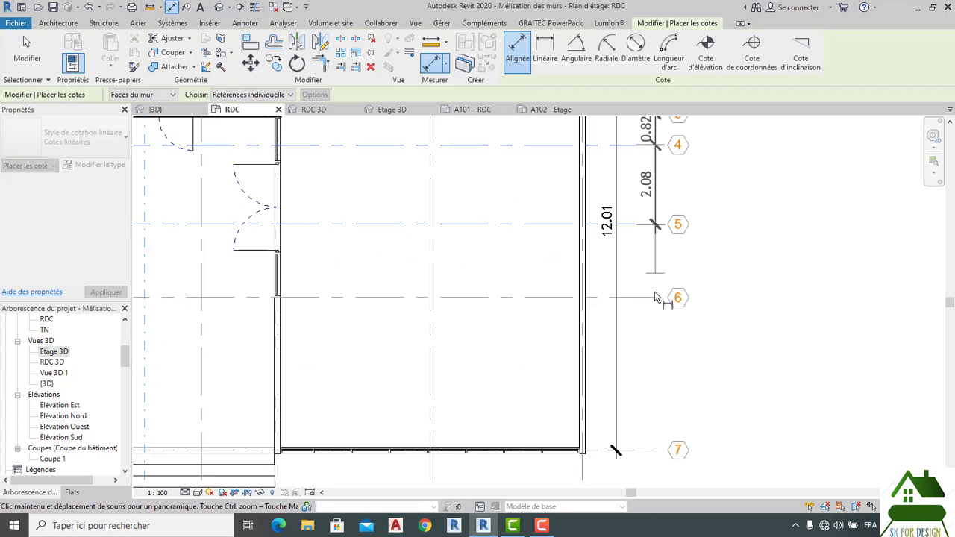
pyautogui.click(647, 299)
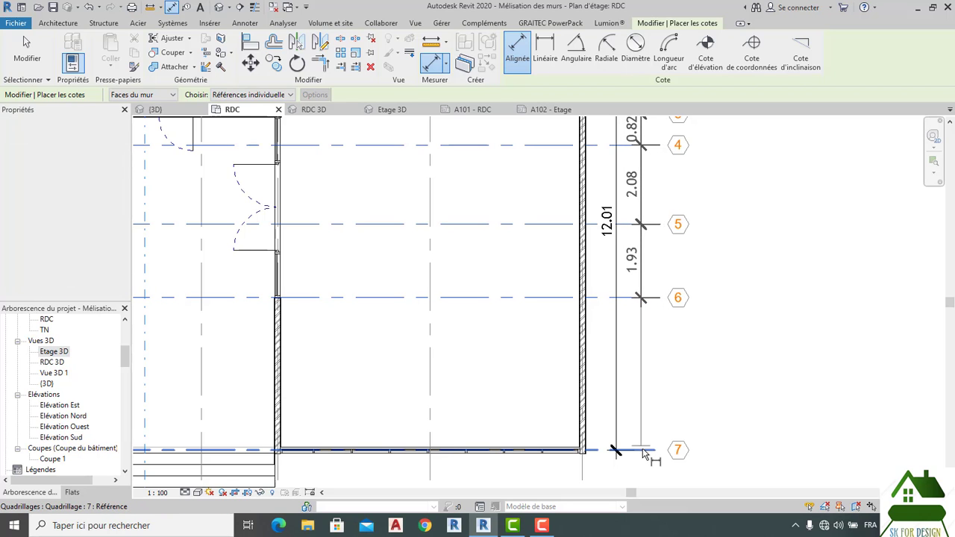
pyautogui.click(617, 450)
pyautogui.click(646, 422)
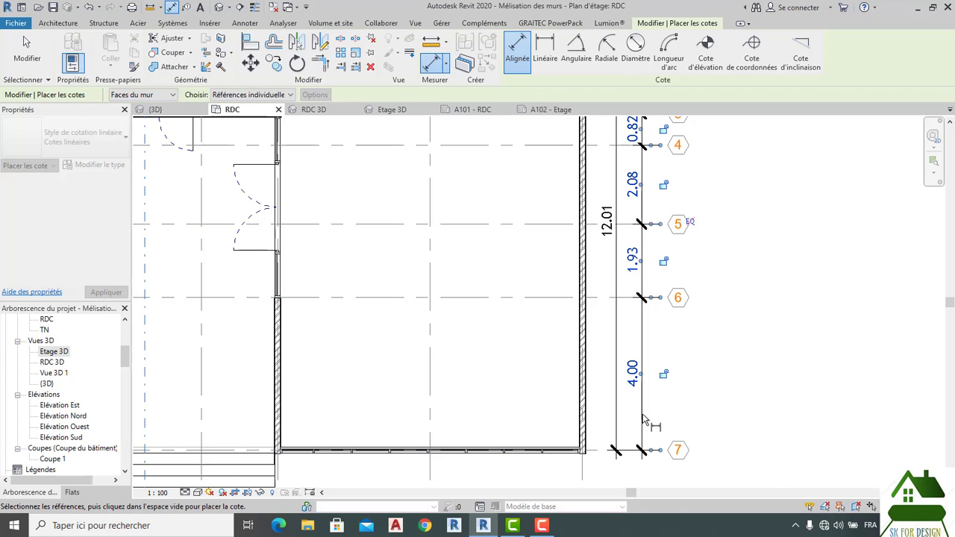
pyautogui.scroll(-4, 646, 422)
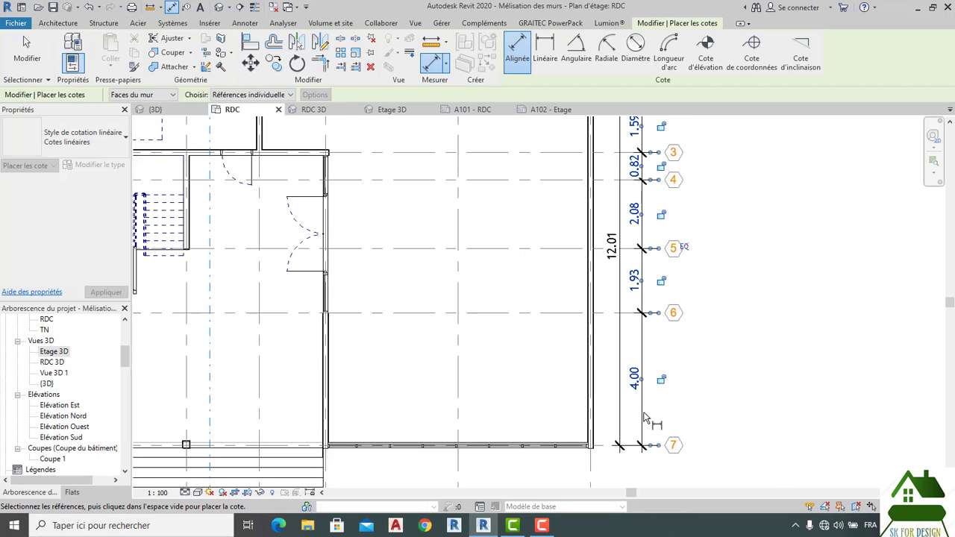
pyautogui.click(746, 367)
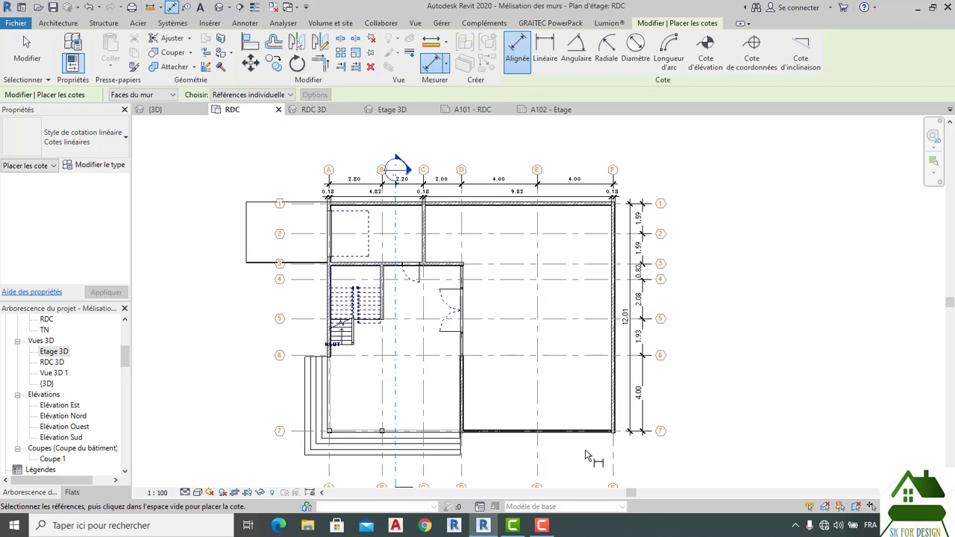
# Add an aligned dimension between grid axes F and D and place it just below the axis 7 wall
pyautogui.scroll(3, 617, 319)
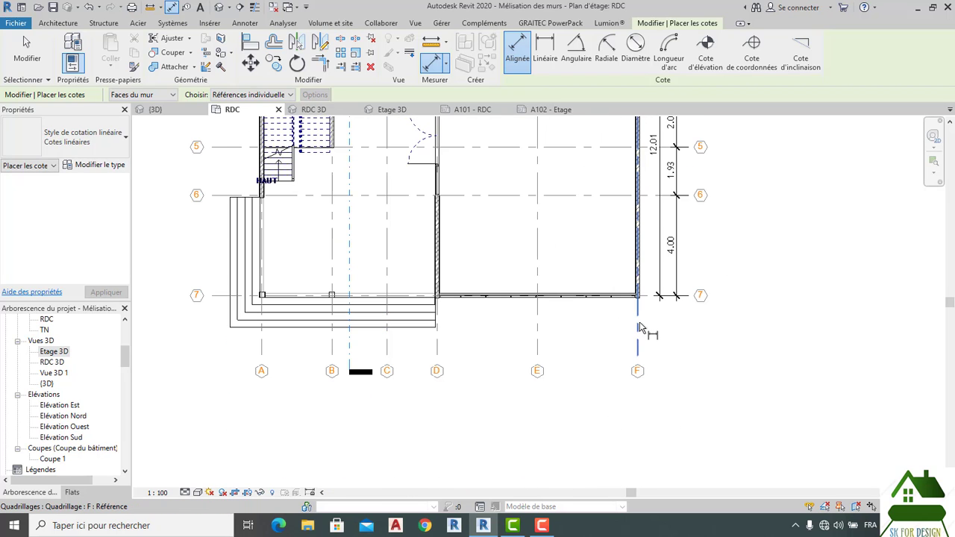
pyautogui.scroll(2, 639, 327)
pyautogui.click(639, 332)
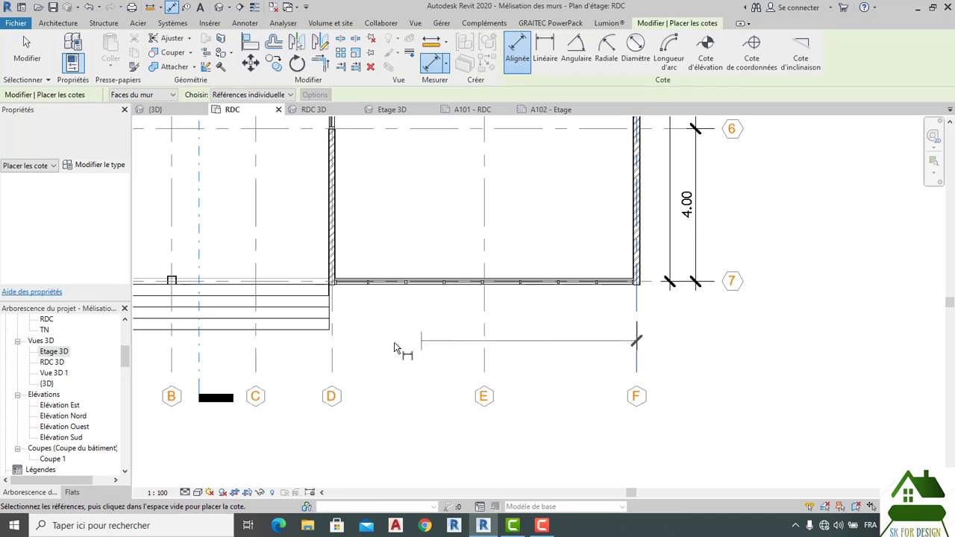
pyautogui.click(336, 349)
pyautogui.scroll(-2, 336, 350)
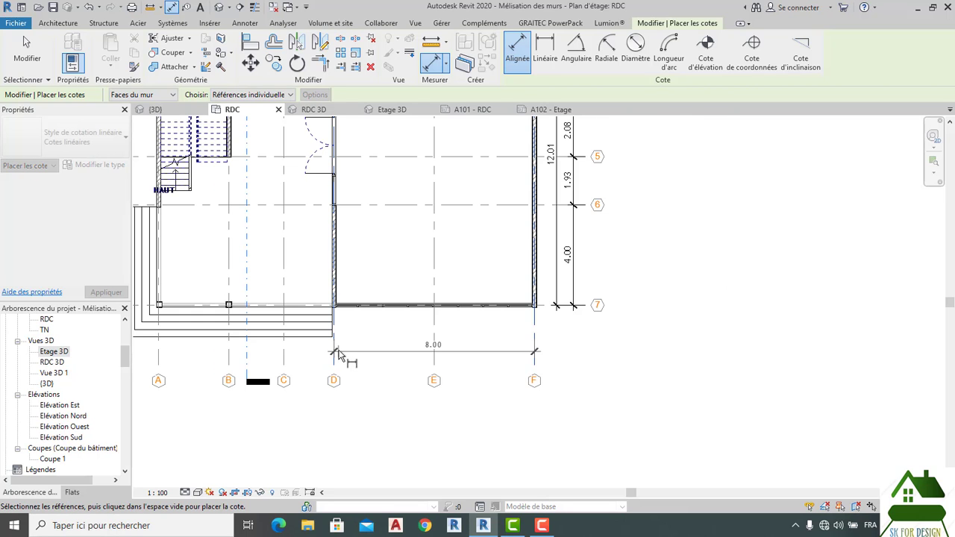
pyautogui.moveTo(346, 342); pyautogui.dragTo(374, 393, button='middle')
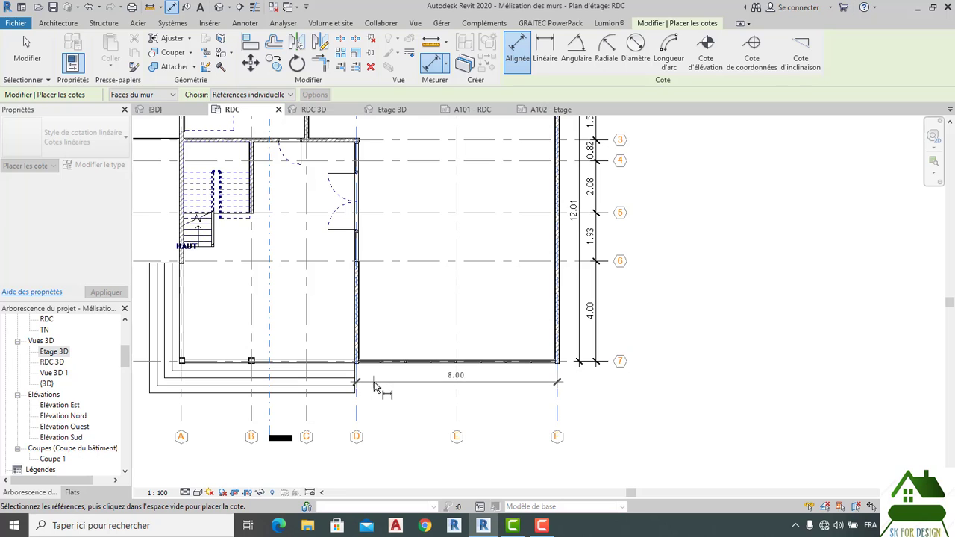
pyautogui.scroll(2, 374, 377)
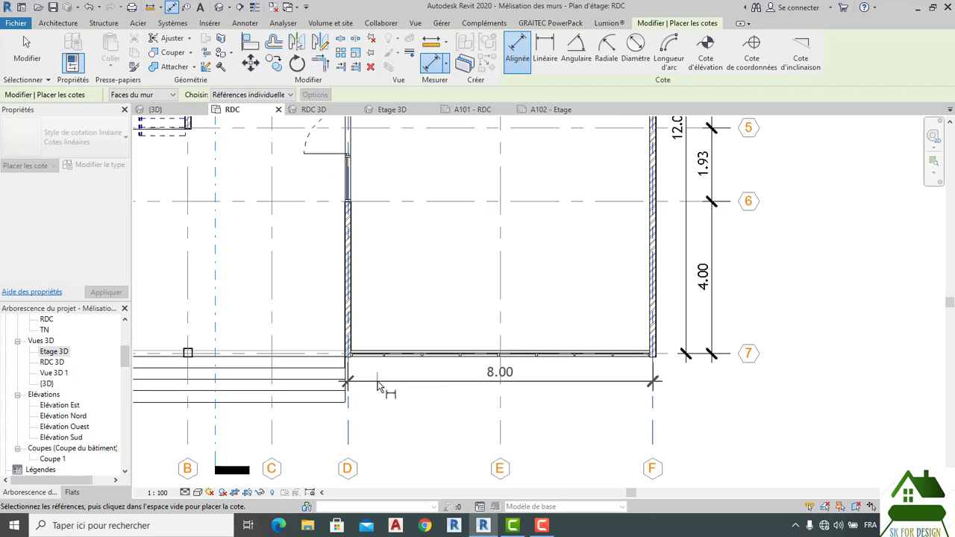
pyautogui.click(379, 386)
pyautogui.scroll(-2, 386, 392)
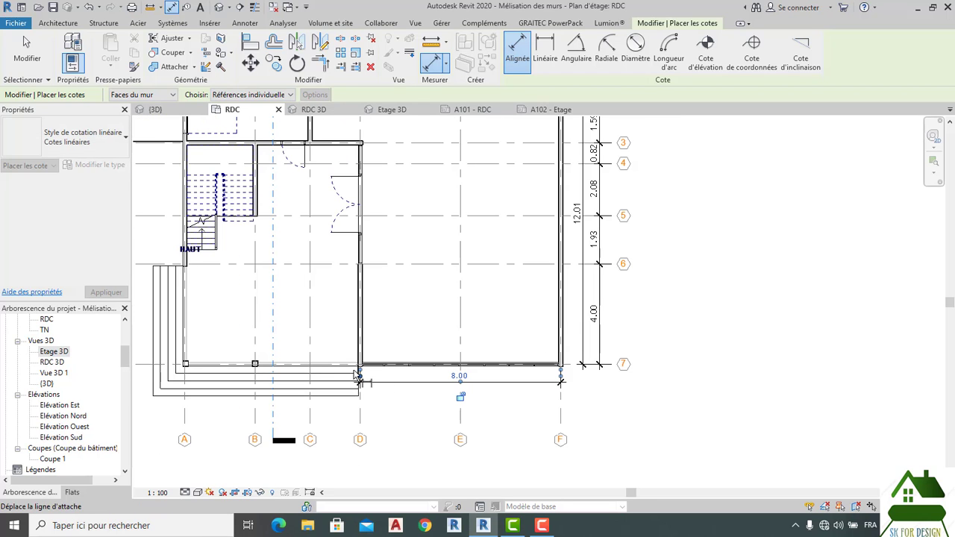
# Add an aligned dimension between the outer faces of the axis D and axis F walls, placed just below the D–F axis dimension
pyautogui.scroll(6, 357, 375)
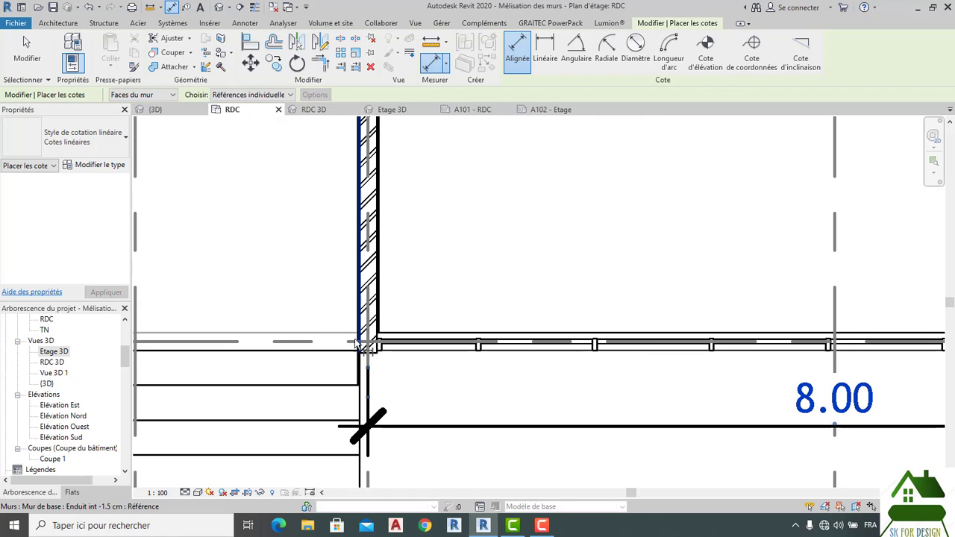
pyautogui.click(357, 340)
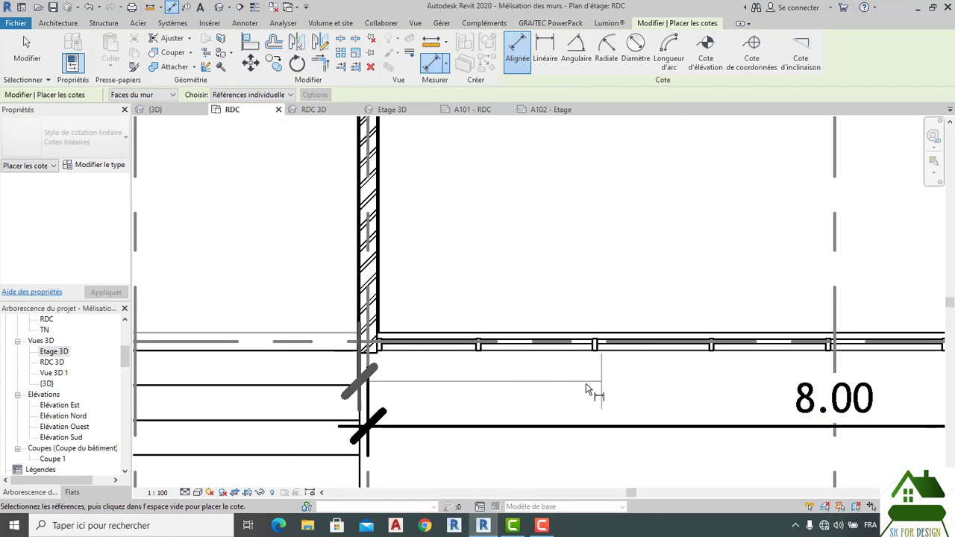
pyautogui.moveTo(596, 386); pyautogui.dragTo(328, 392, button='middle')
pyautogui.scroll(-2, 391, 389)
pyautogui.scroll(-2, 760, 388)
pyautogui.scroll(4, 766, 375)
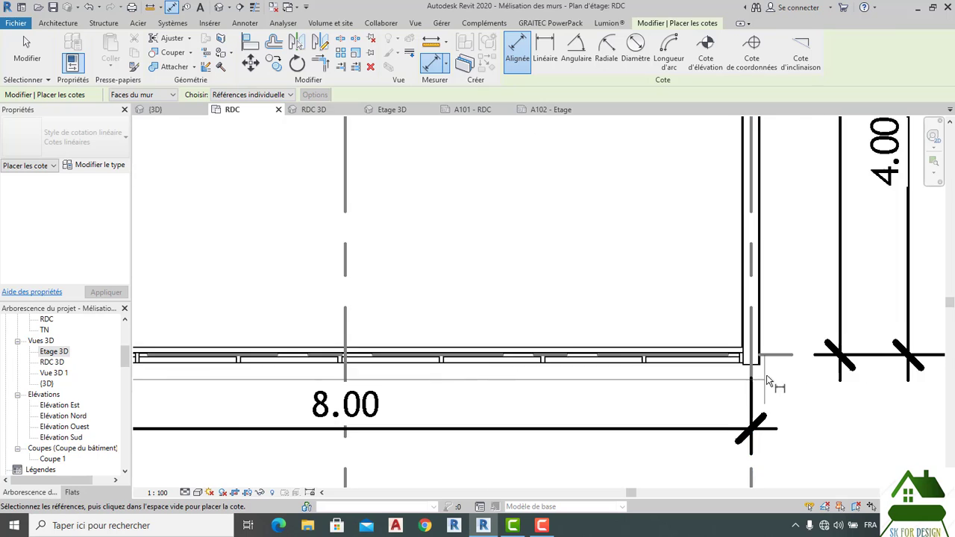
pyautogui.click(762, 361)
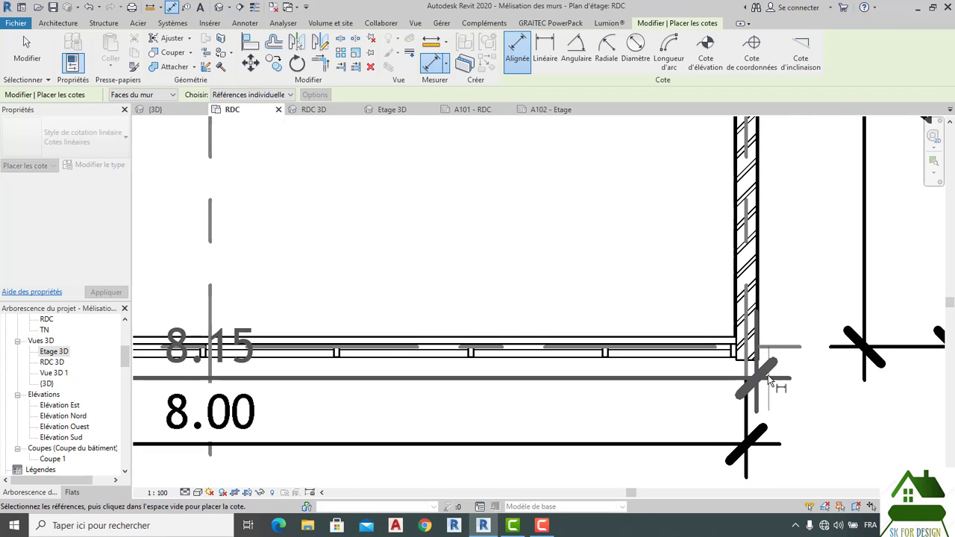
pyautogui.scroll(-3, 772, 388)
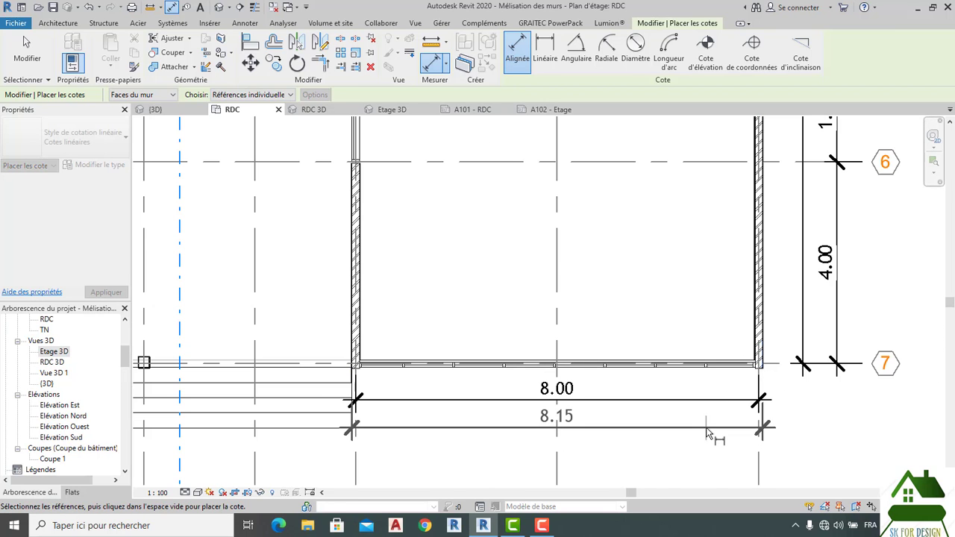
pyautogui.click(707, 431)
pyautogui.scroll(-4, 707, 433)
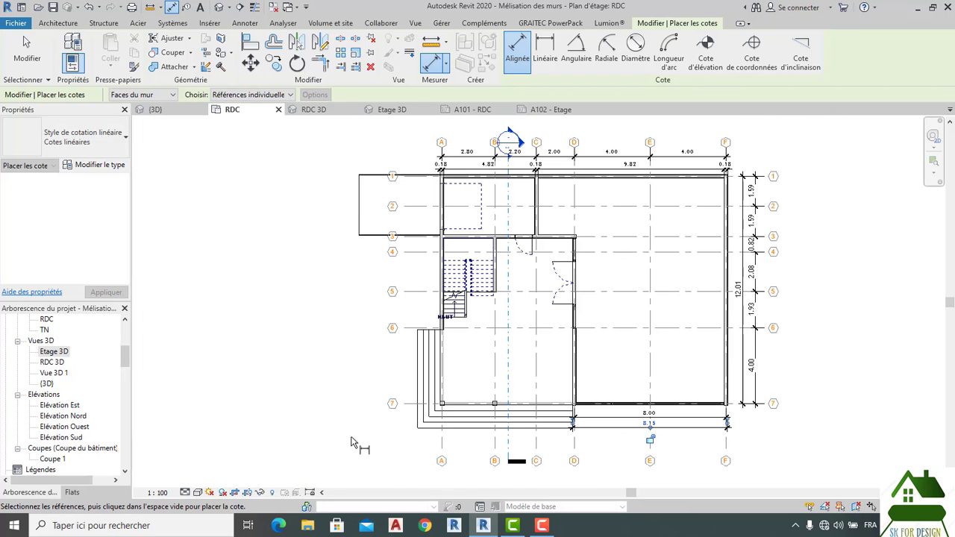
# Start an aligned dimension chain along the axis A side, referencing both faces of the axis 1 wall and both faces of the axis 3 wall
pyautogui.scroll(1, 430, 158)
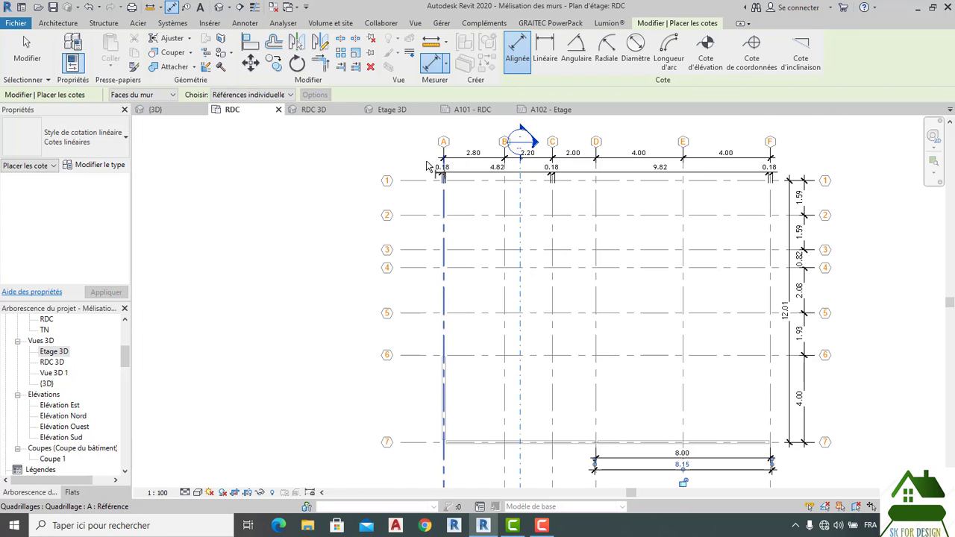
pyautogui.scroll(-1, 492, 215)
pyautogui.scroll(8, 453, 200)
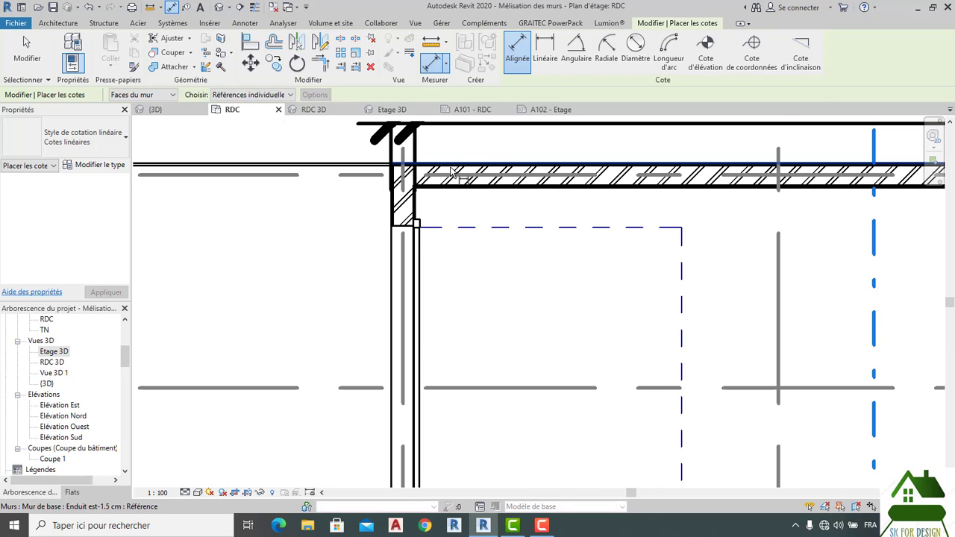
pyautogui.scroll(-4, 362, 231)
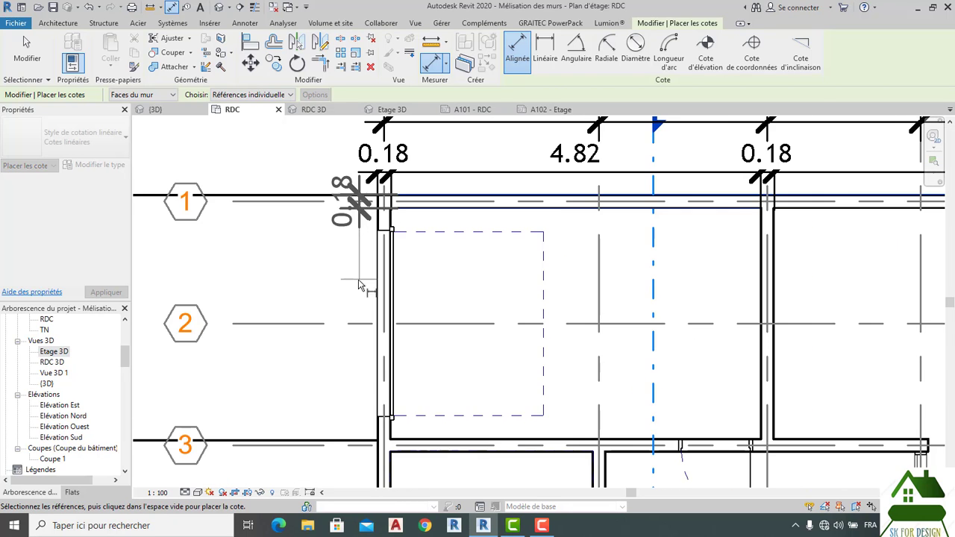
pyautogui.moveTo(364, 313); pyautogui.dragTo(344, 203, button='middle')
pyautogui.click(414, 330)
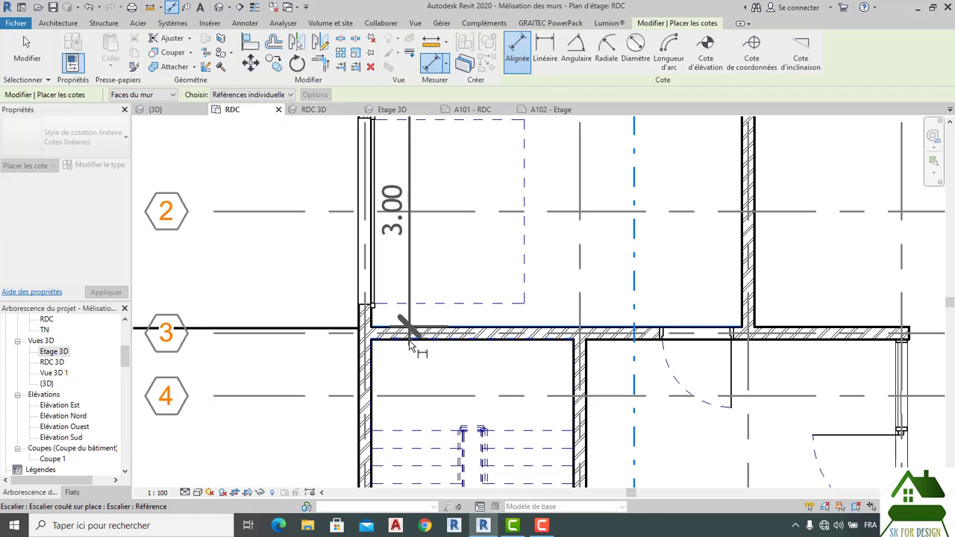
pyautogui.scroll(2, 401, 341)
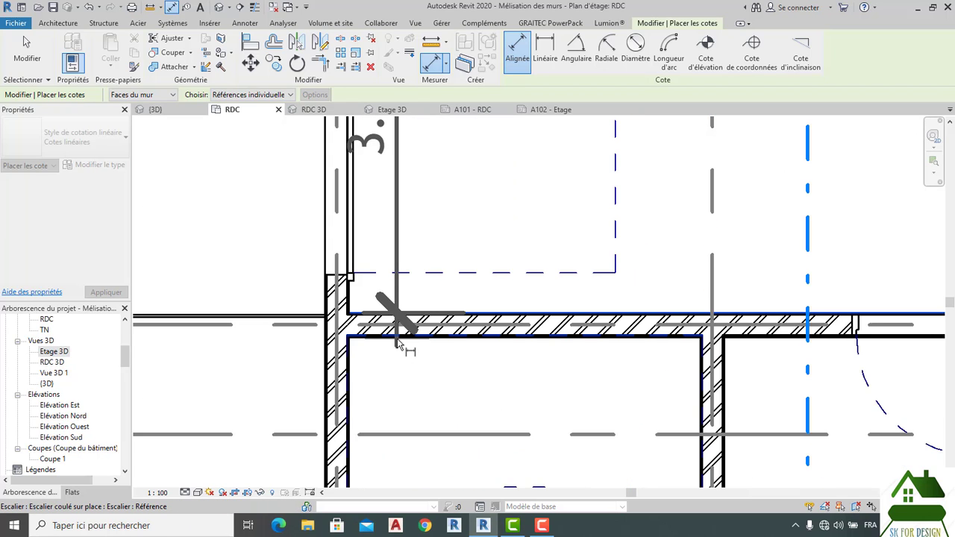
pyautogui.scroll(3, 399, 345)
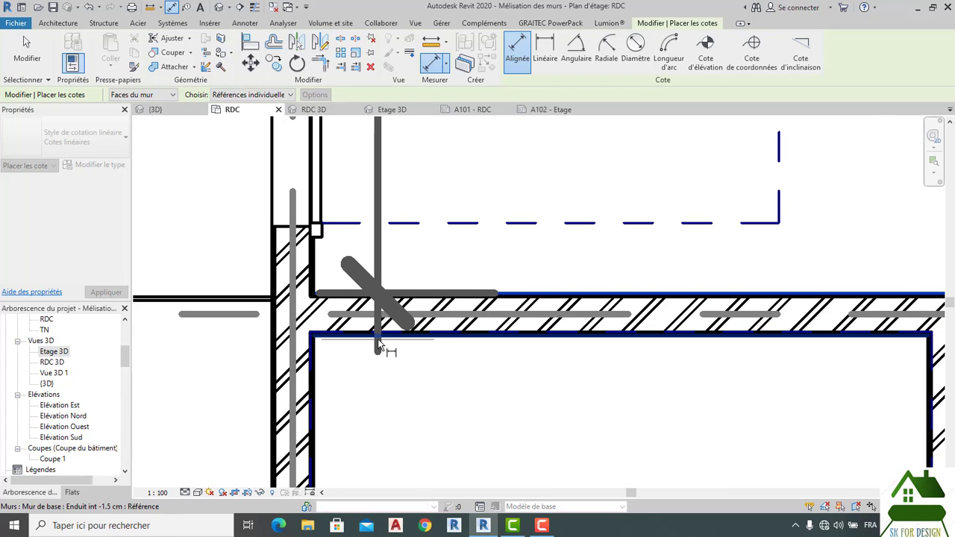
# Extend the chain to the end of the axis A wall near axis 6, where the exterior steps begin
pyautogui.scroll(-3, 376, 343)
pyautogui.scroll(-3, 278, 345)
pyautogui.moveTo(280, 345); pyautogui.dragTo(373, 180, button='middle')
pyautogui.scroll(-2, 356, 269)
pyautogui.scroll(4, 382, 403)
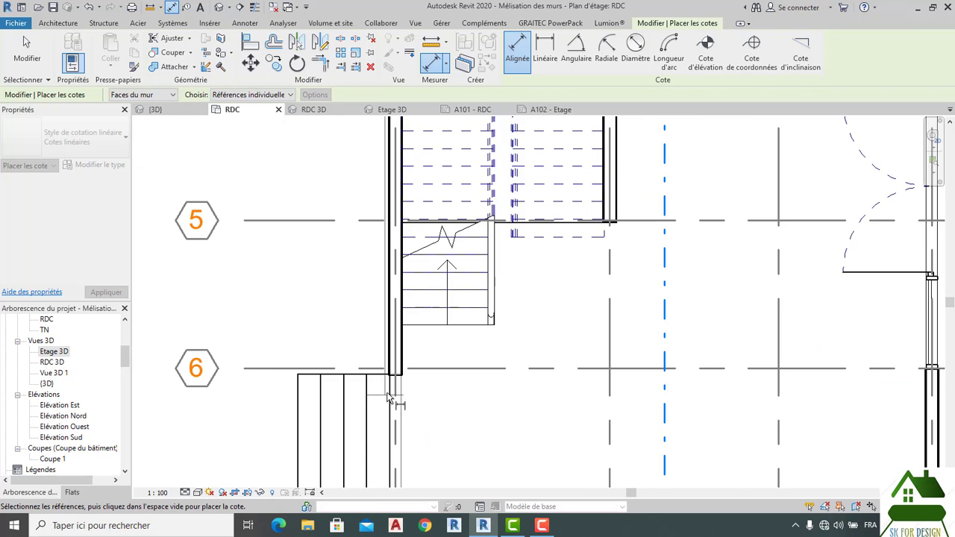
pyautogui.click(373, 366)
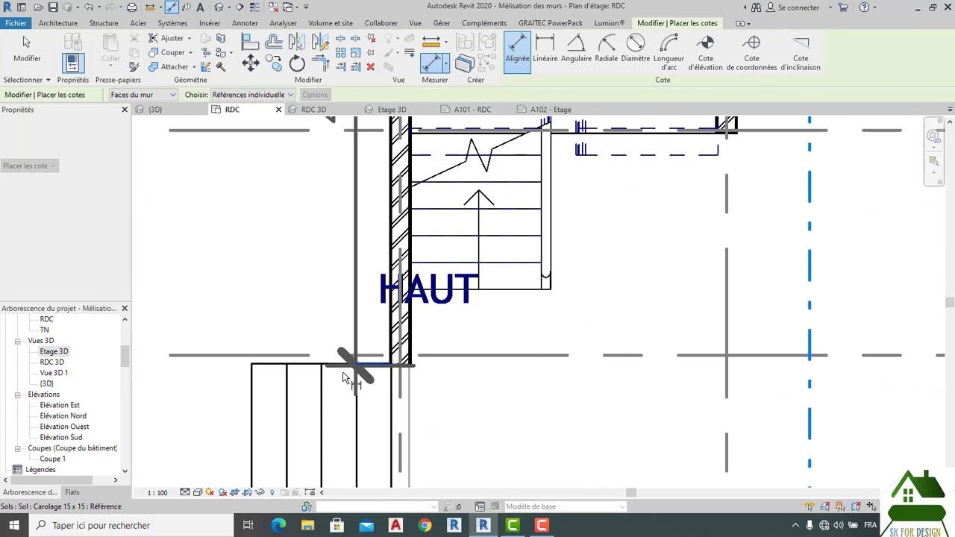
# Extend the chain to the outermost step edge below axis 7 and place it just outside the exterior steps beside axis A
pyautogui.scroll(-3, 342, 372)
pyautogui.moveTo(343, 373); pyautogui.dragTo(337, 218, button='middle')
pyautogui.scroll(-1, 333, 222)
pyautogui.scroll(-2, 334, 288)
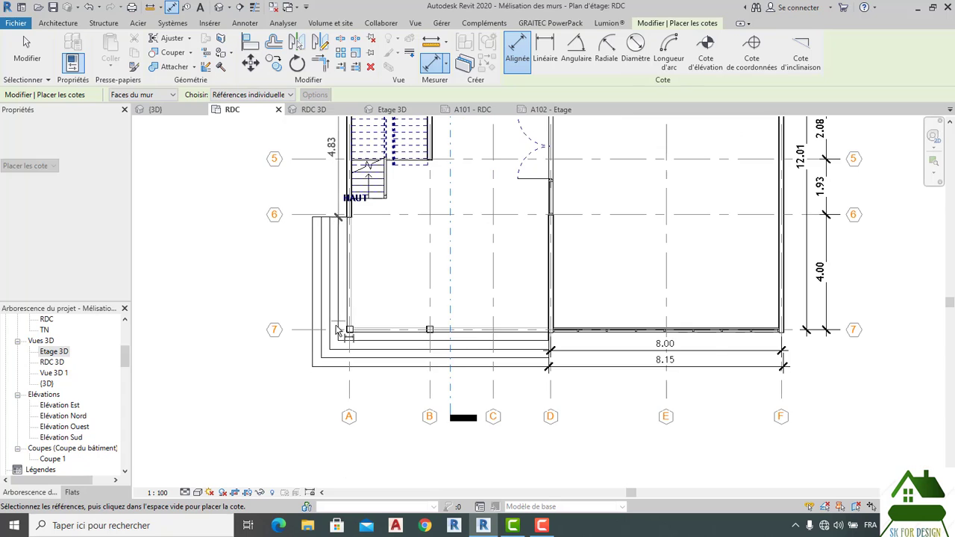
pyautogui.scroll(1, 343, 325)
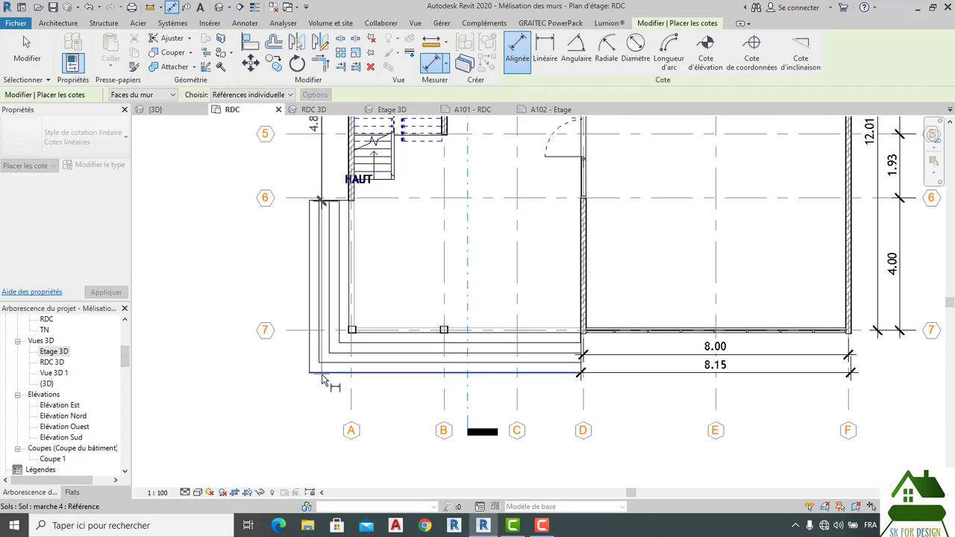
pyautogui.scroll(-4, 323, 380)
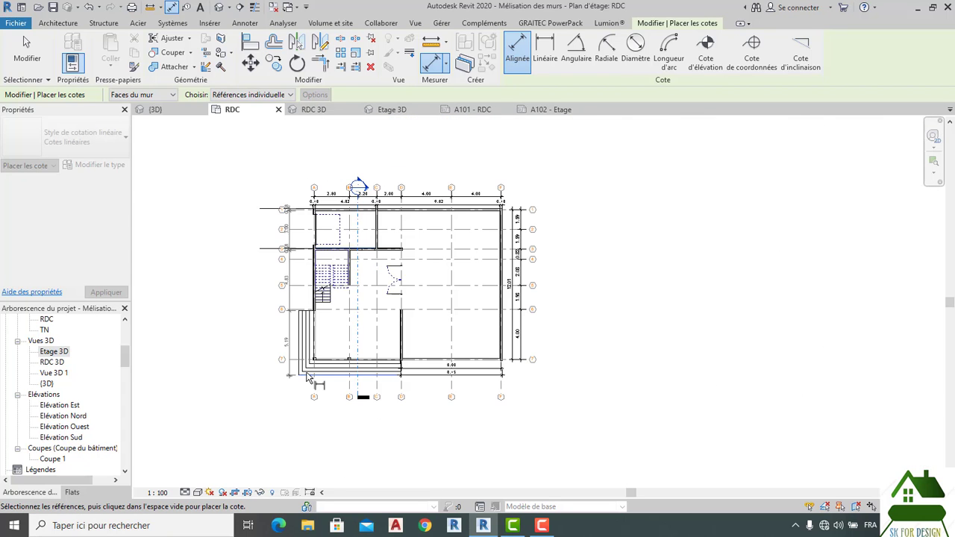
pyautogui.scroll(2, 305, 377)
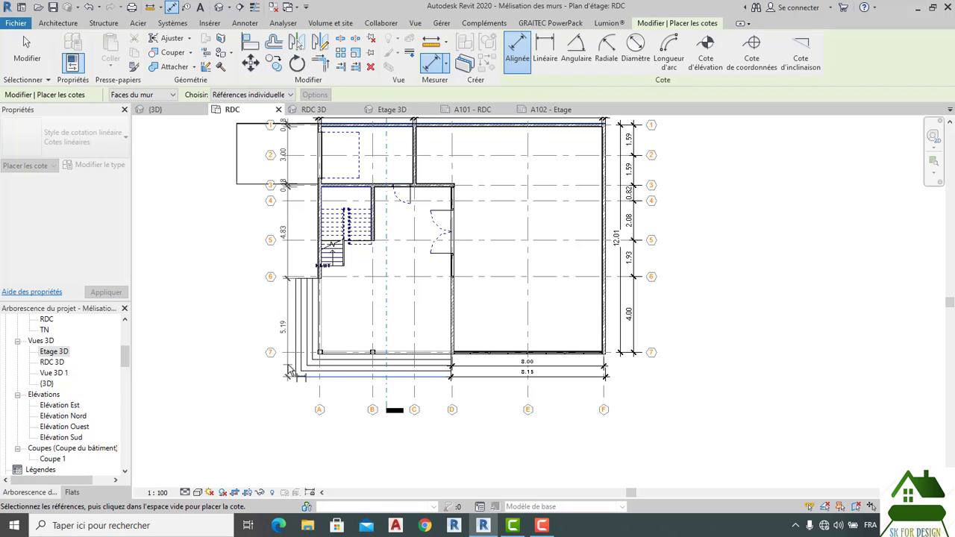
pyautogui.click(291, 373)
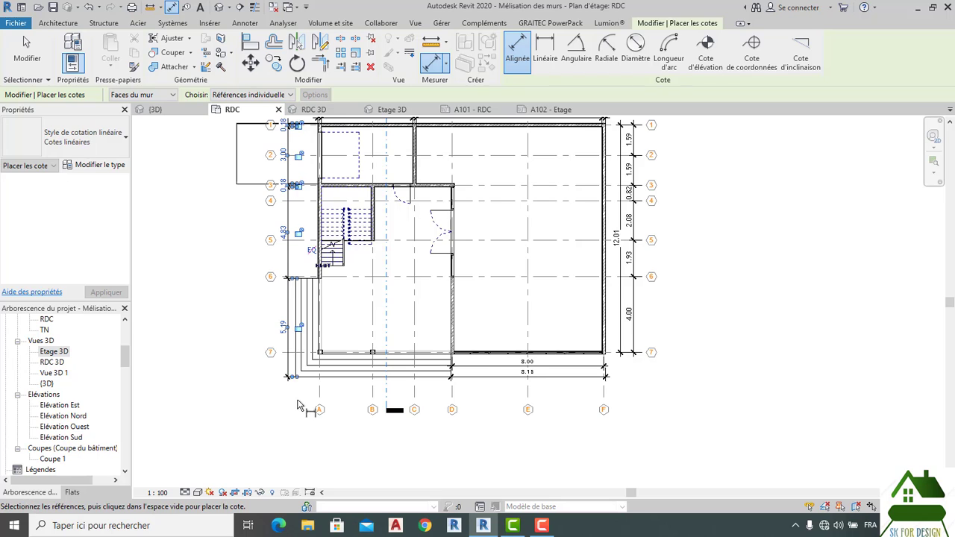
# Add an aligned dimension across the large room between the inner faces of the axis D and axis F walls, placed between axes 6 and 7
pyautogui.scroll(-1, 297, 405)
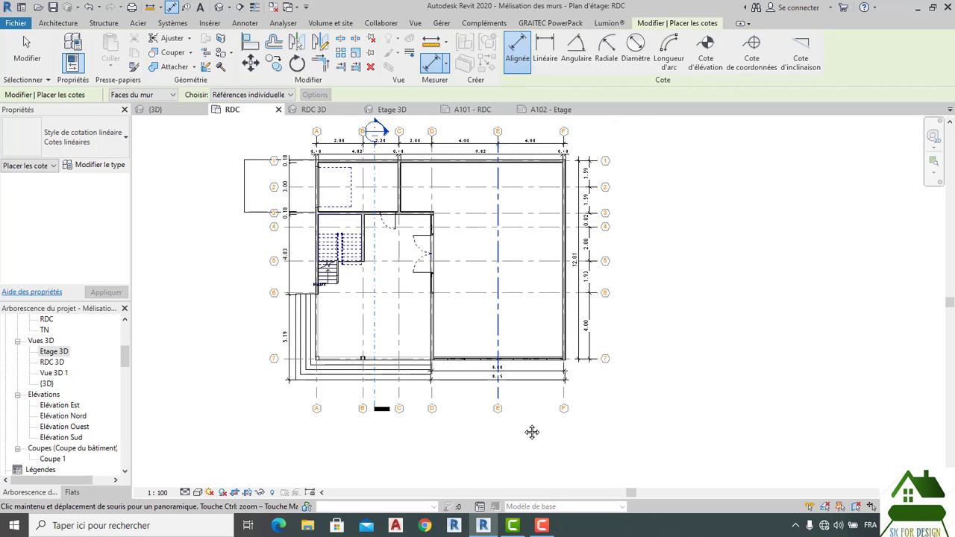
pyautogui.moveTo(532, 432); pyautogui.dragTo(551, 465, button='middle')
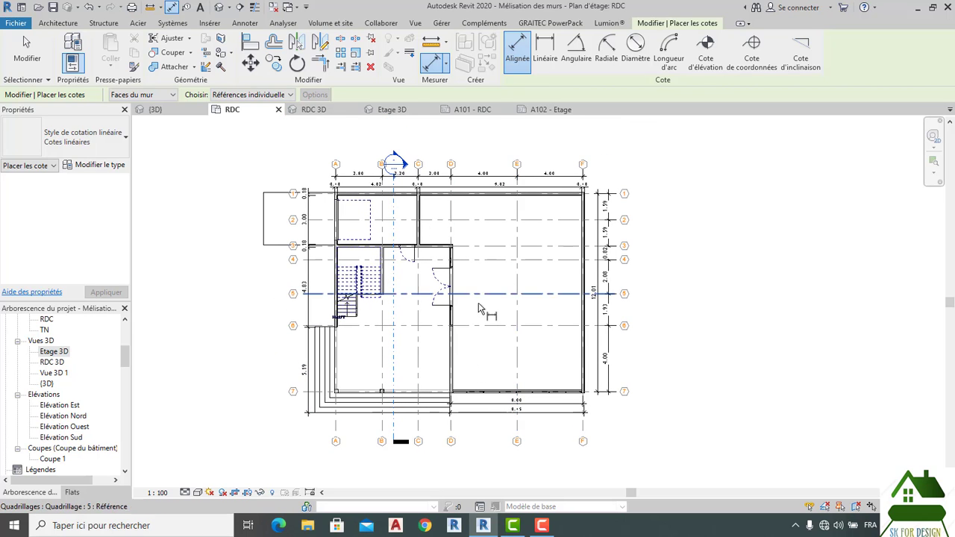
pyautogui.scroll(3, 462, 319)
pyautogui.scroll(-2, 462, 321)
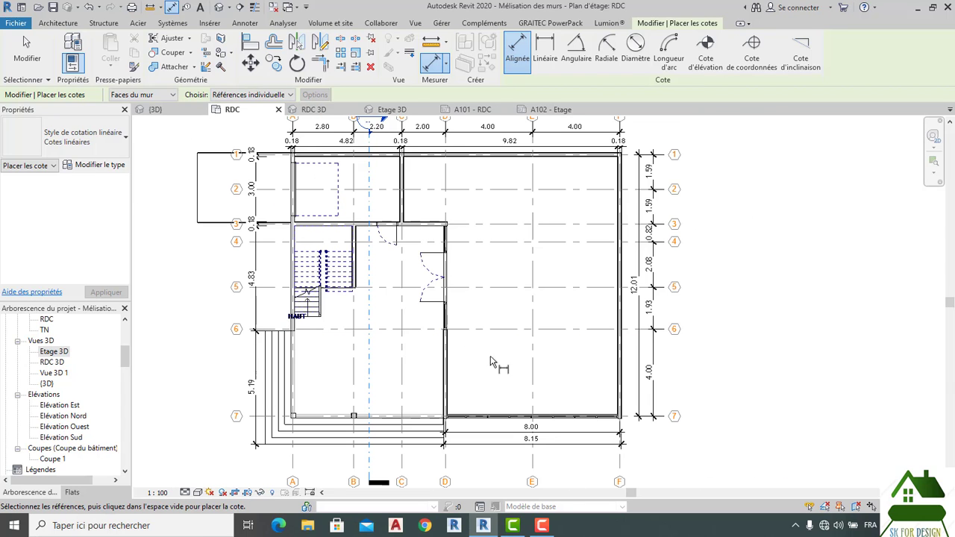
pyautogui.scroll(3, 480, 403)
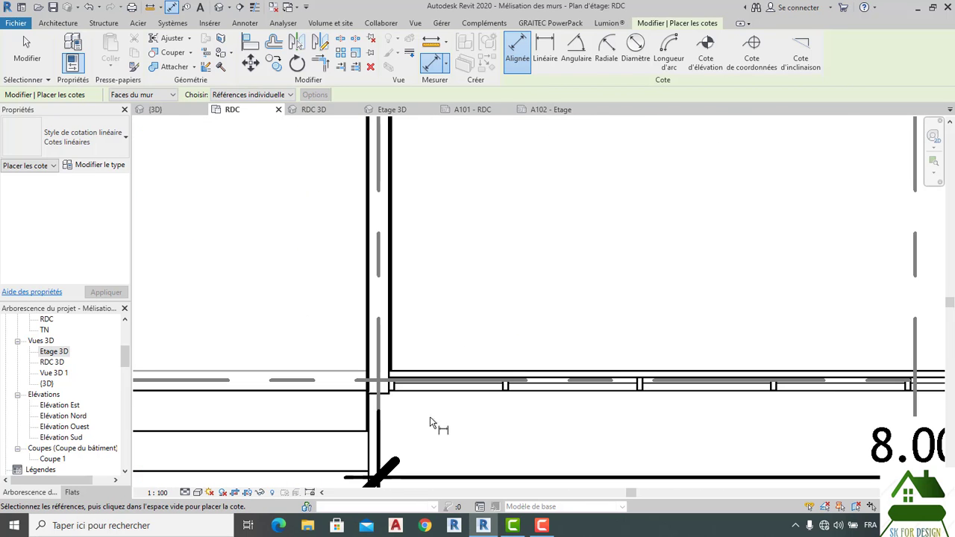
pyautogui.scroll(4, 390, 400)
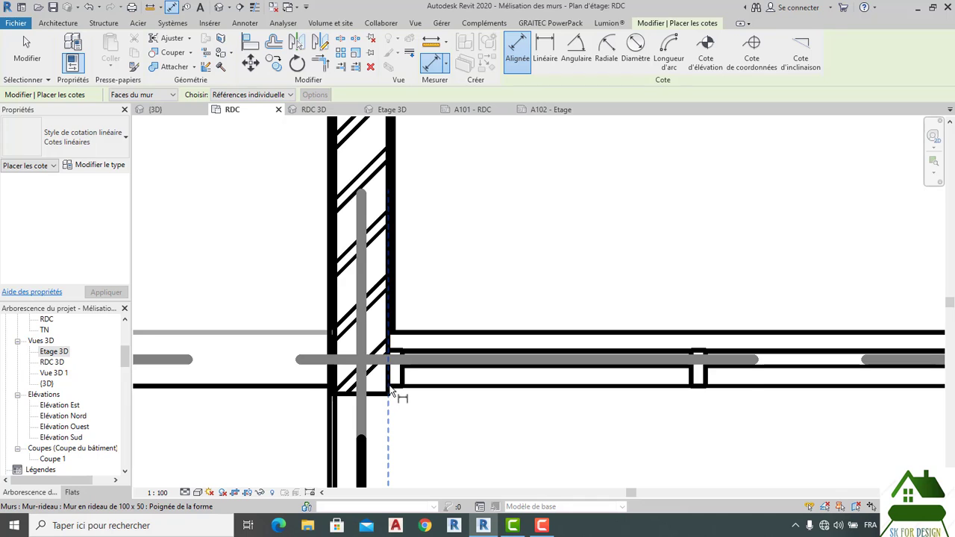
pyautogui.click(396, 294)
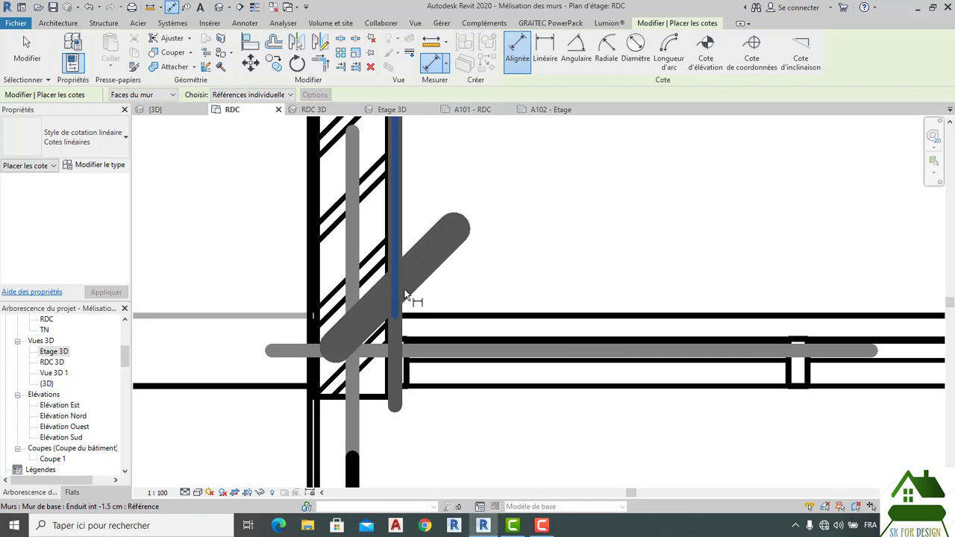
pyautogui.scroll(-2, 484, 286)
pyautogui.moveTo(665, 293); pyautogui.dragTo(259, 393, button='middle')
pyautogui.scroll(-4, 342, 355)
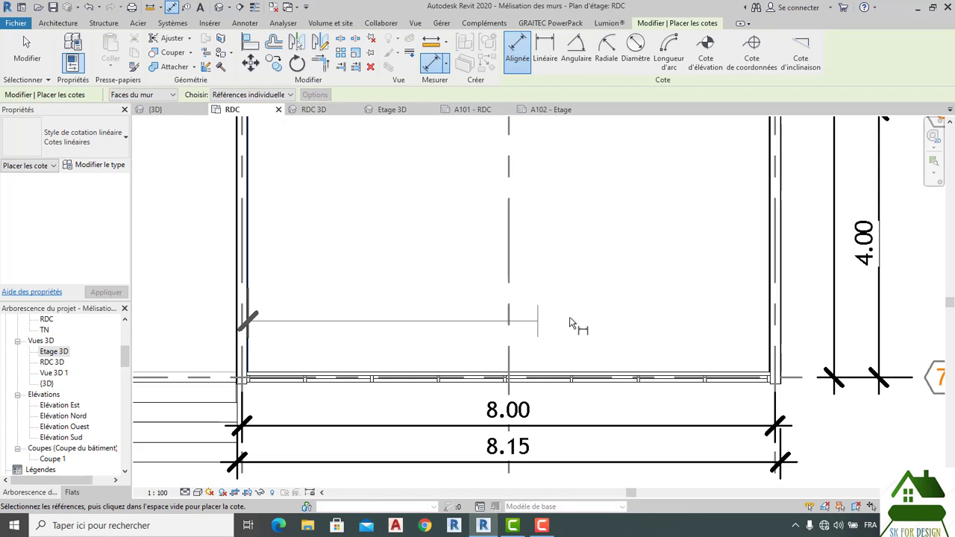
pyautogui.click(768, 317)
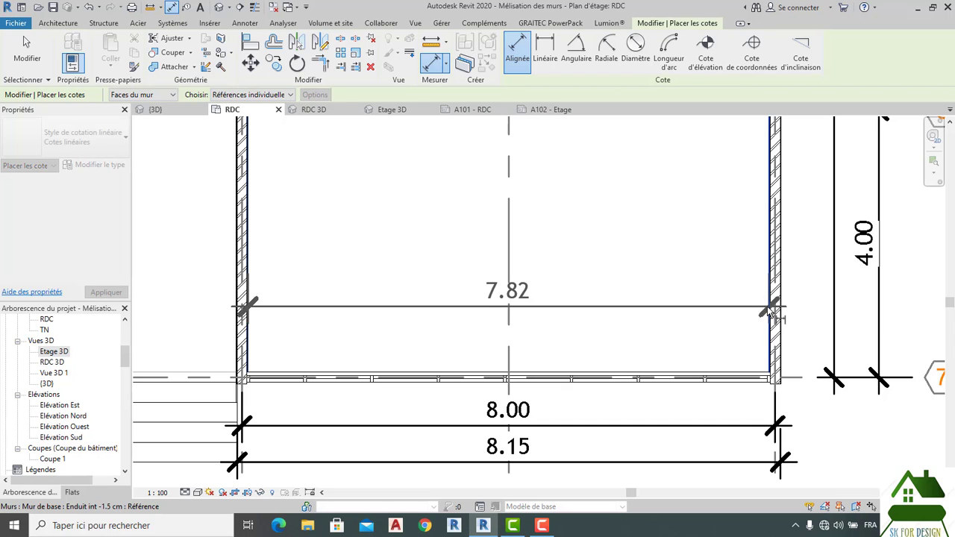
pyautogui.scroll(-4, 701, 287)
pyautogui.click(678, 259)
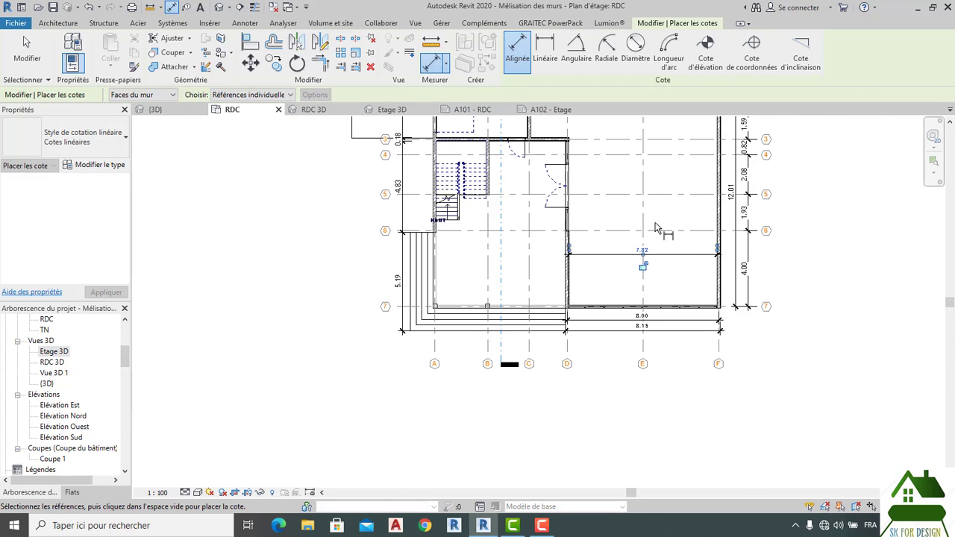
# Dimension the large room's interior length from the axis 1 wall's inner face to the floor edge at the axis 7 curtain wall, placed between axes E and F
pyautogui.moveTo(644, 258); pyautogui.dragTo(661, 312, button='middle')
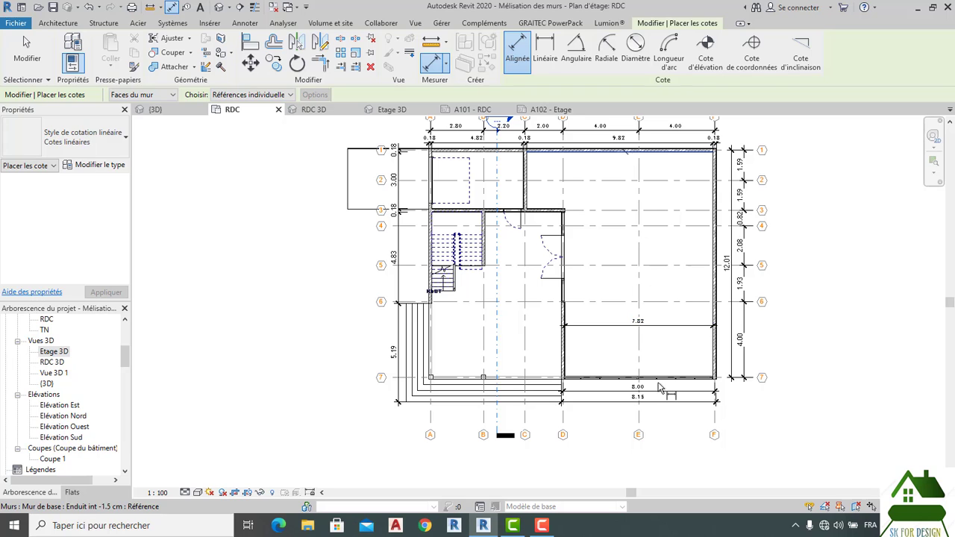
pyautogui.scroll(5, 660, 380)
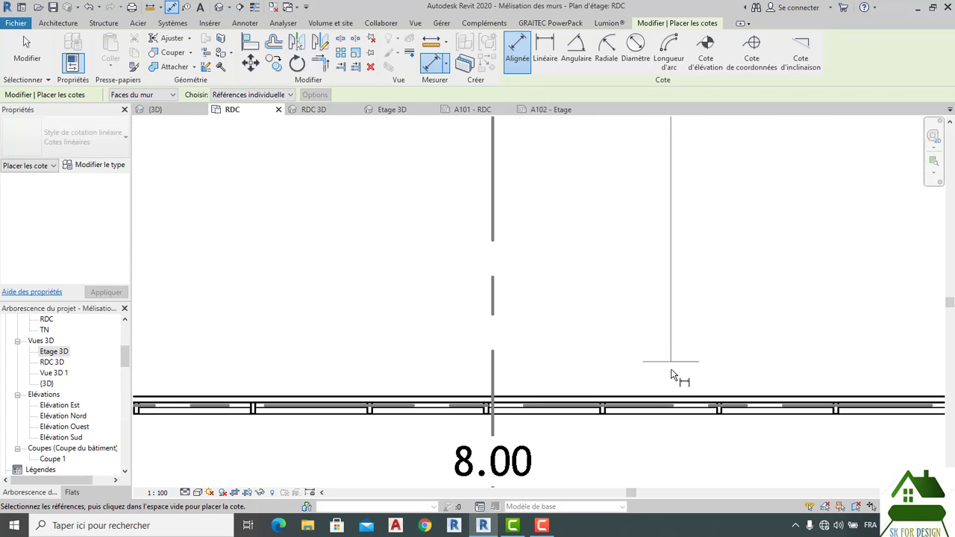
pyautogui.scroll(2, 679, 399)
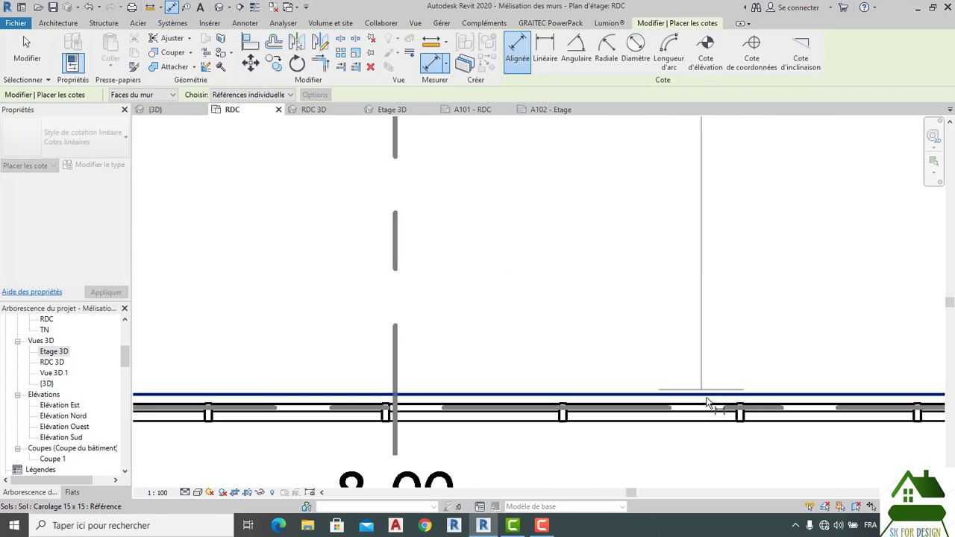
pyautogui.scroll(-4, 680, 299)
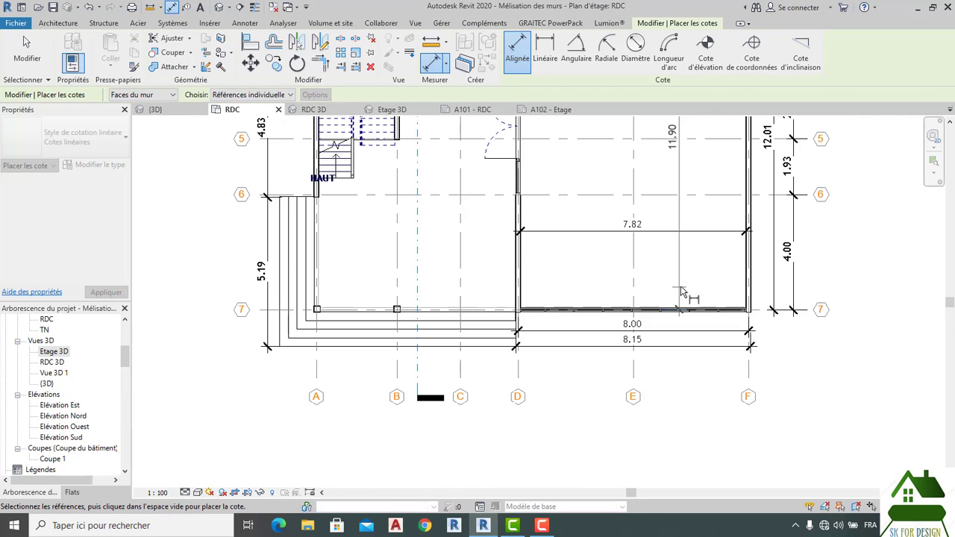
pyautogui.scroll(-1, 638, 276)
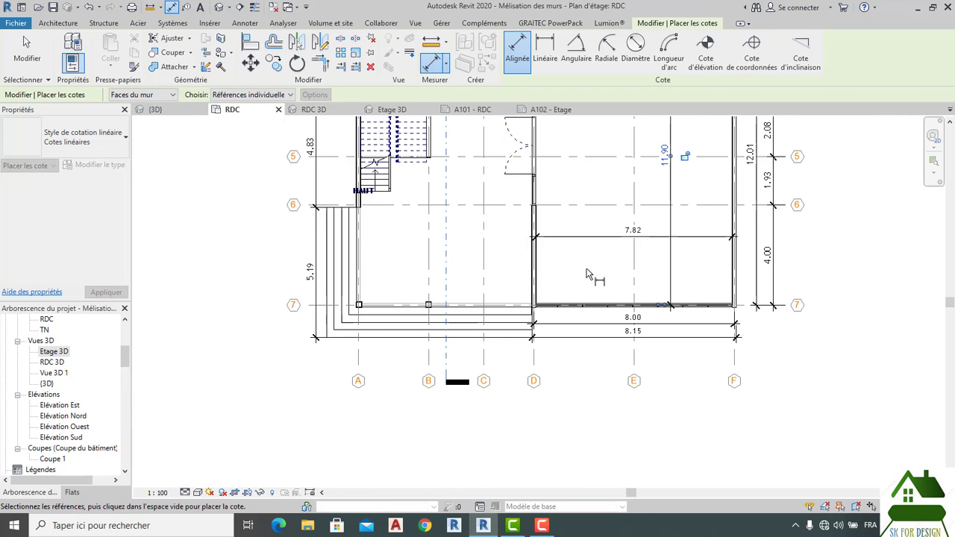
pyautogui.moveTo(631, 297); pyautogui.dragTo(699, 371, button='middle')
pyautogui.press('Escape')
pyautogui.scroll(-2, 545, 333)
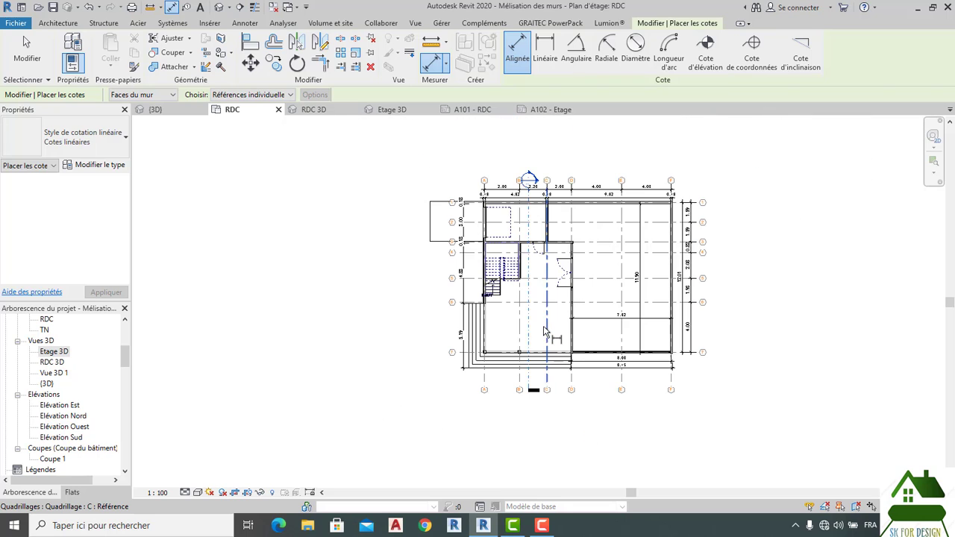
pyautogui.scroll(1, 641, 224)
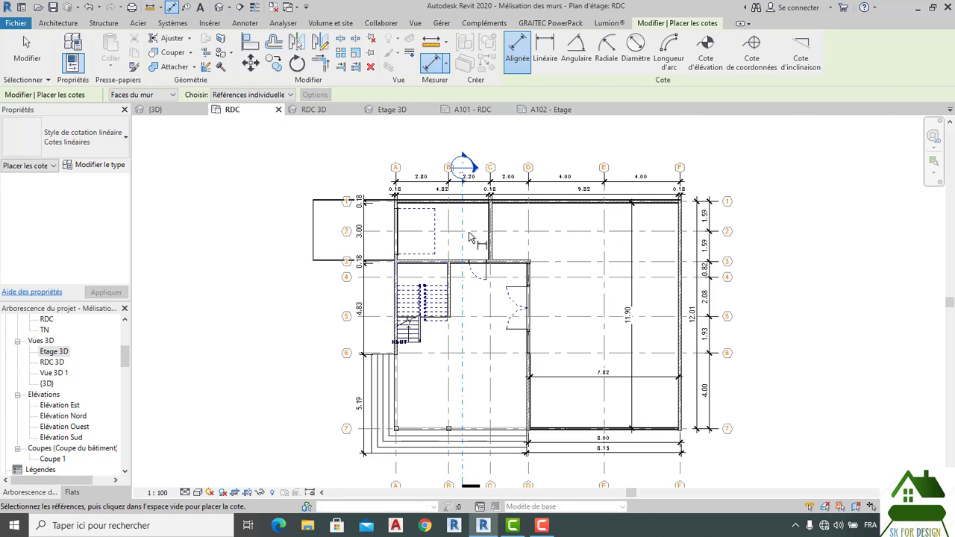
# End the dimensioning command and open the Etage 1 floor plan to view its layout
pyautogui.moveTo(603, 242); pyautogui.dragTo(575, 212, button='middle')
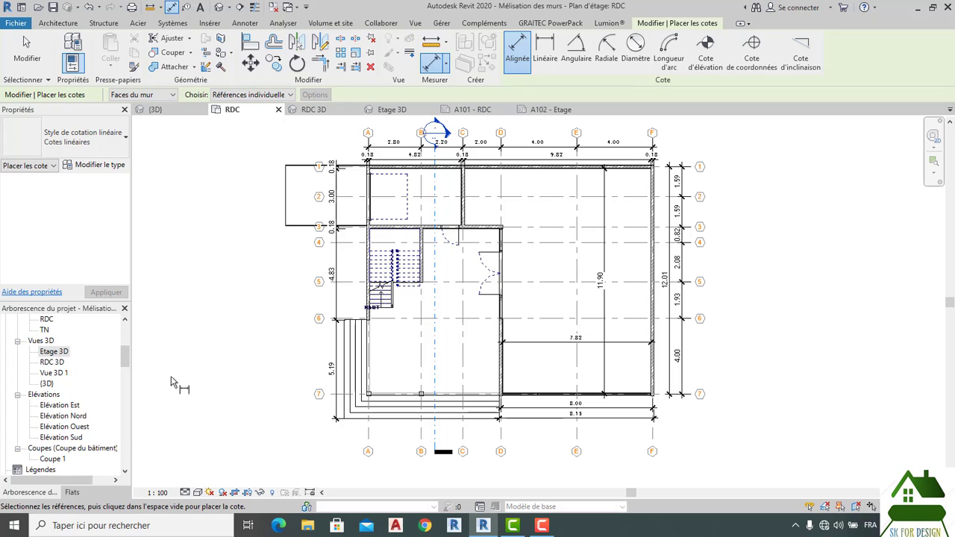
pyautogui.scroll(-3, 74, 395)
pyautogui.scroll(3, 76, 377)
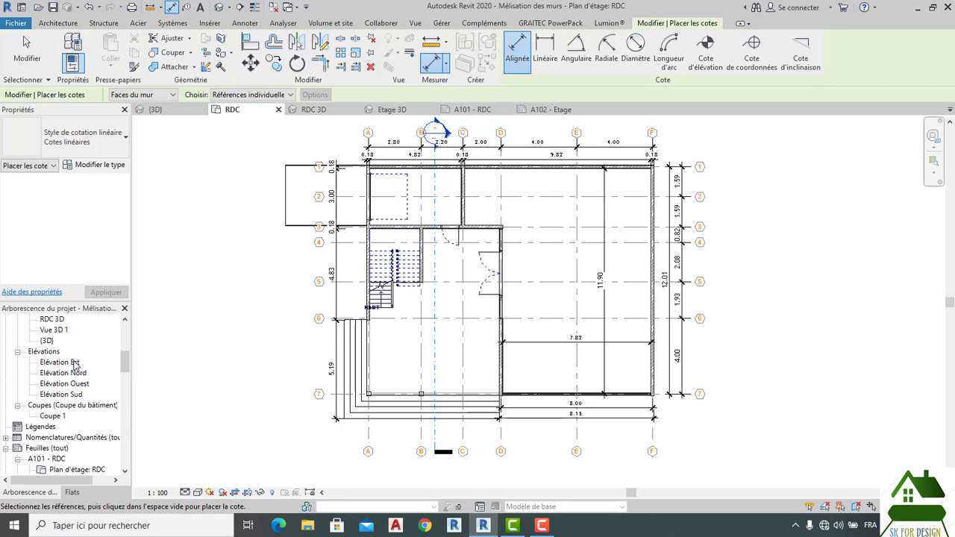
pyautogui.press('Escape')
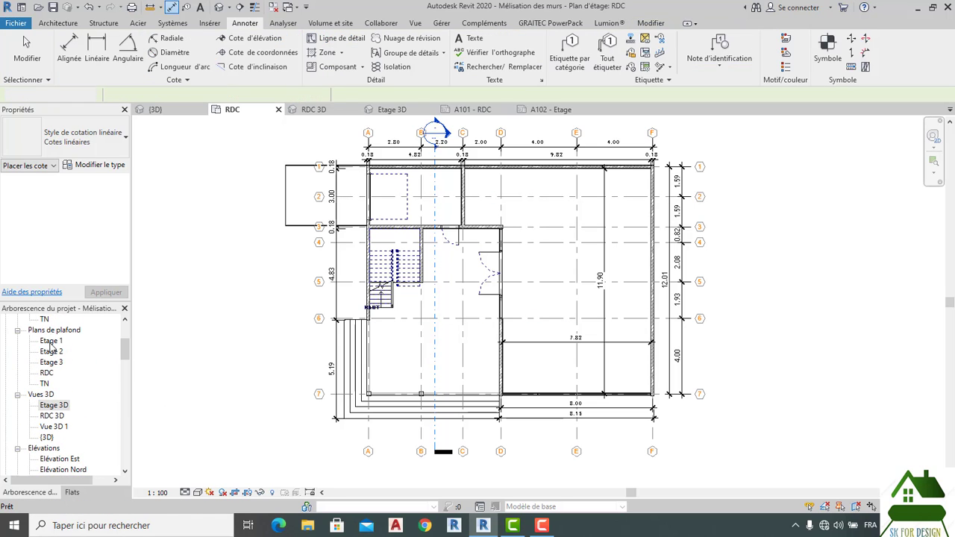
pyautogui.doubleClick(50, 343)
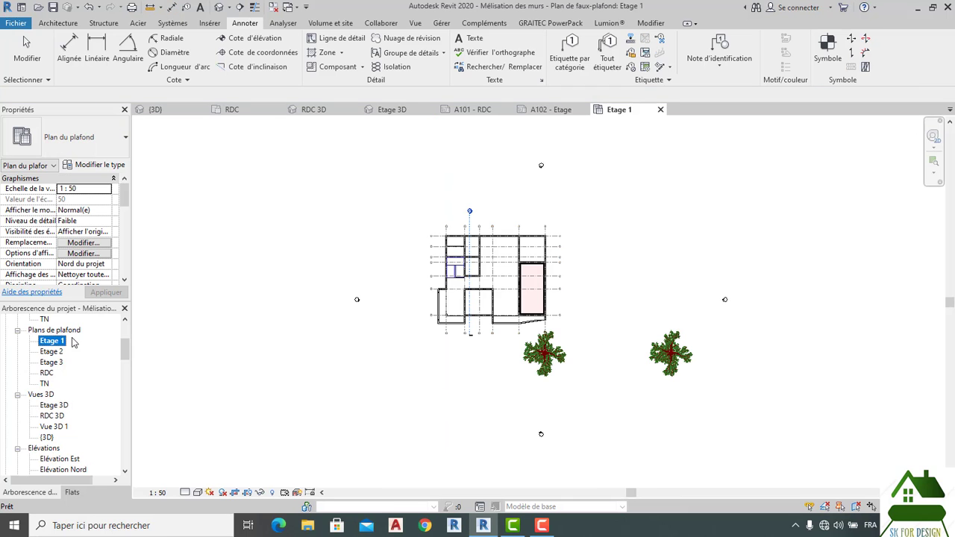
pyautogui.scroll(5, 522, 276)
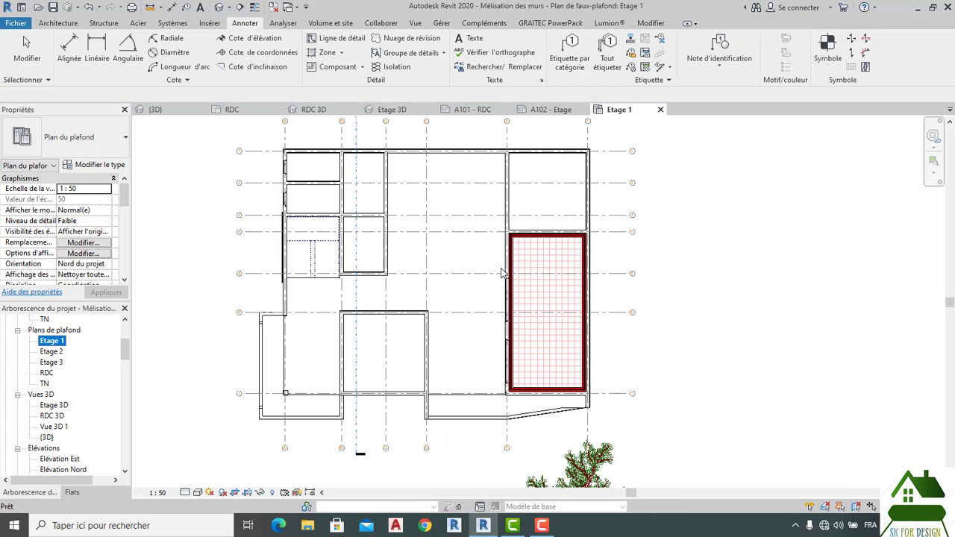
pyautogui.scroll(3, 41, 359)
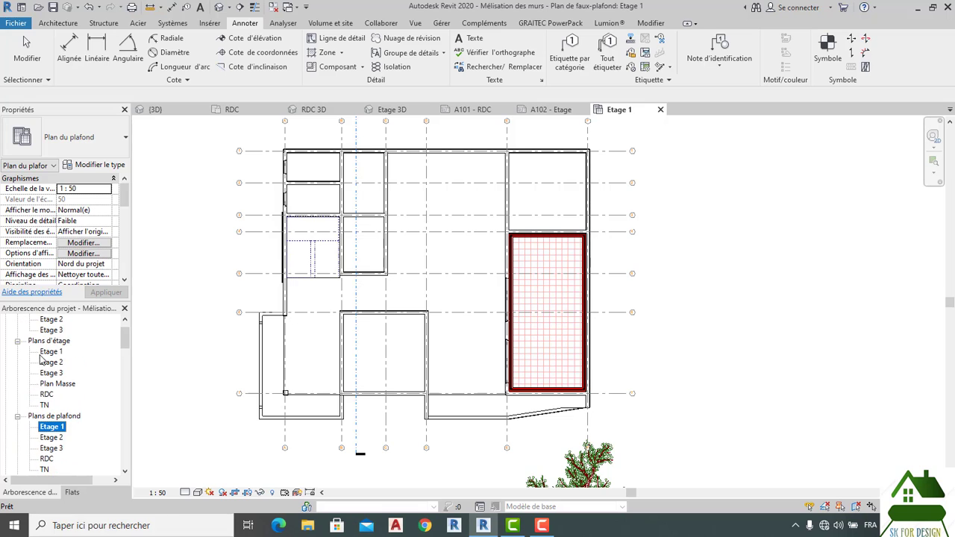
pyautogui.doubleClick(46, 352)
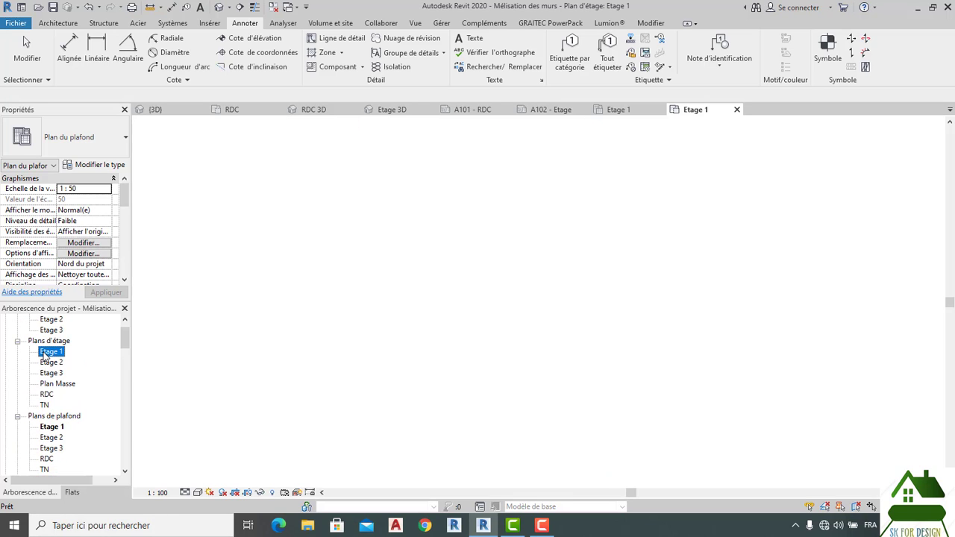
pyautogui.scroll(5, 468, 256)
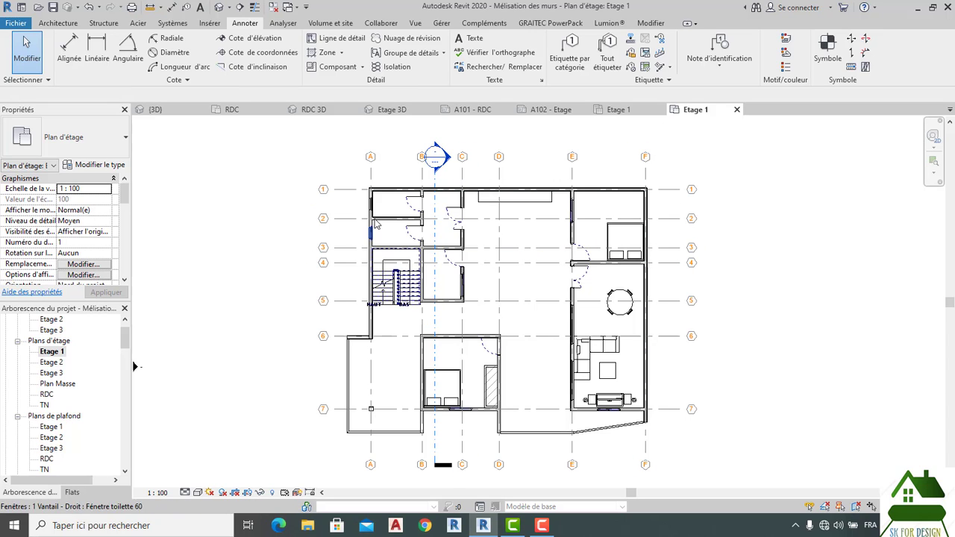
# Return to the RDC floor plan and examine how its dimensions appear on sheet A101 - RDC
pyautogui.click(251, 111)
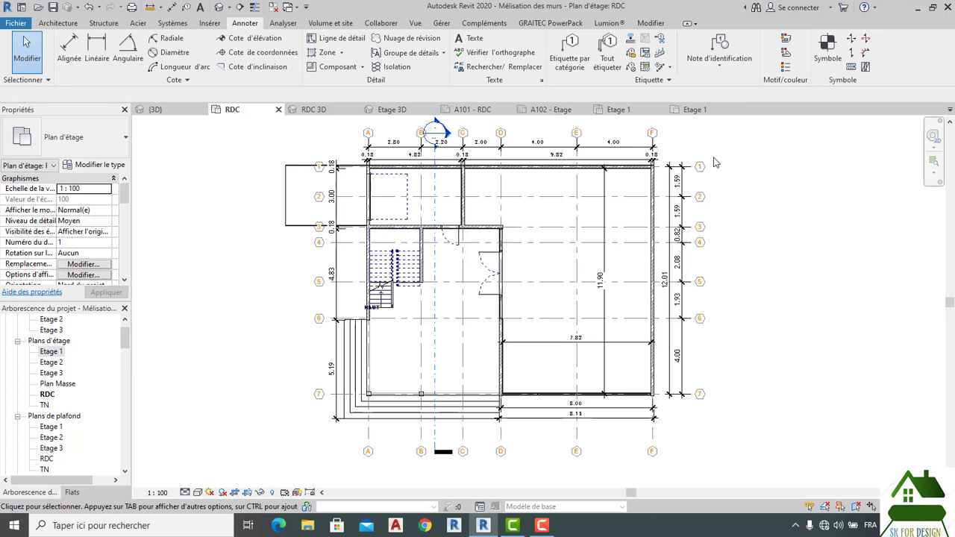
pyautogui.scroll(1, 695, 234)
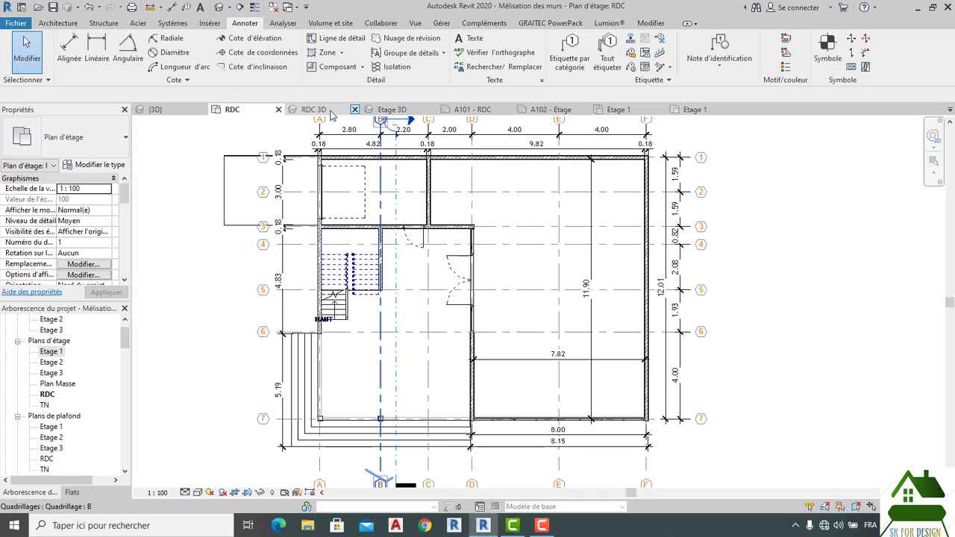
pyautogui.click(482, 110)
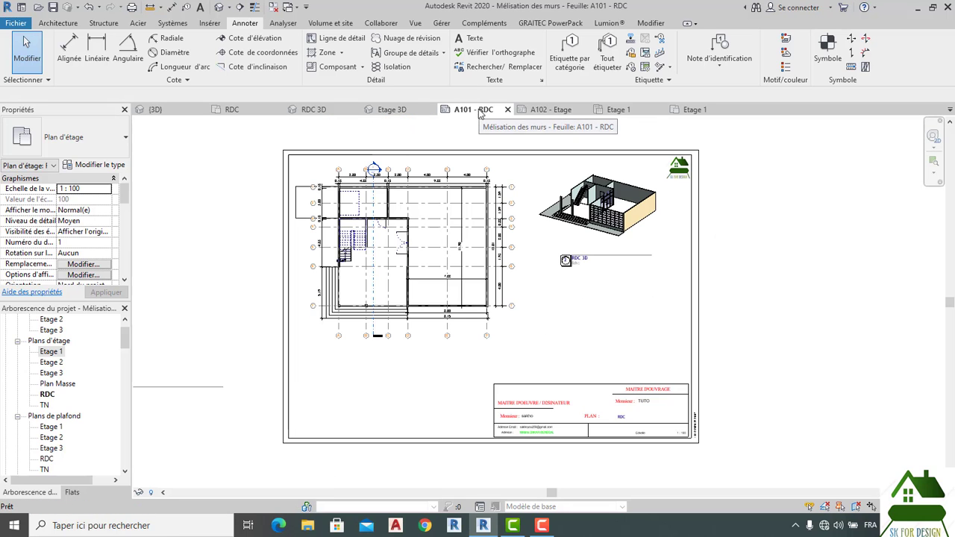
pyautogui.scroll(3, 481, 197)
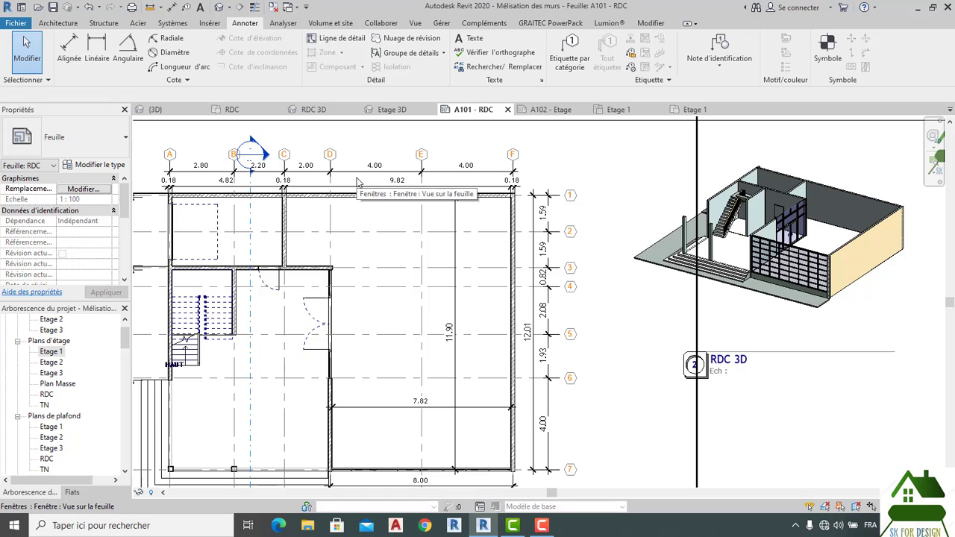
pyautogui.scroll(-3, 357, 182)
pyautogui.scroll(6, 242, 198)
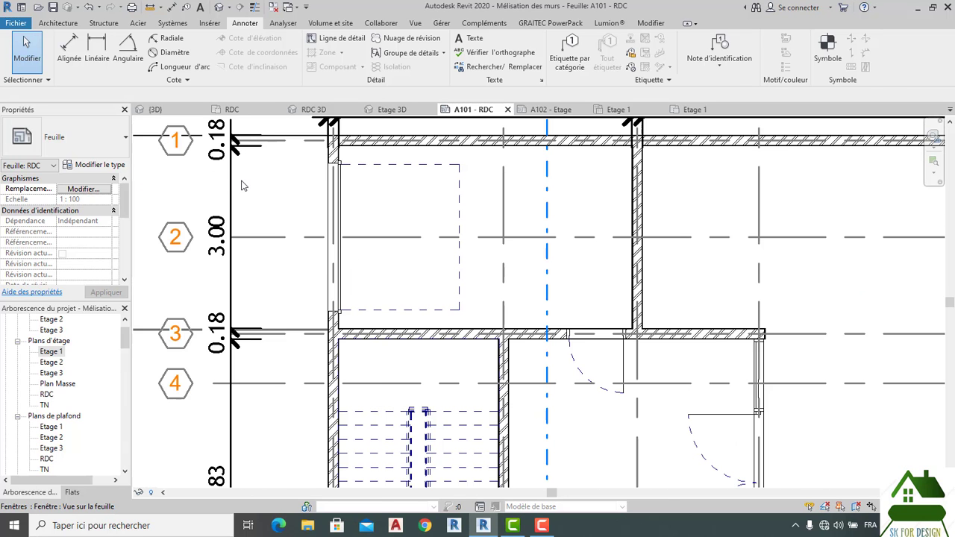
pyautogui.scroll(-4, 241, 185)
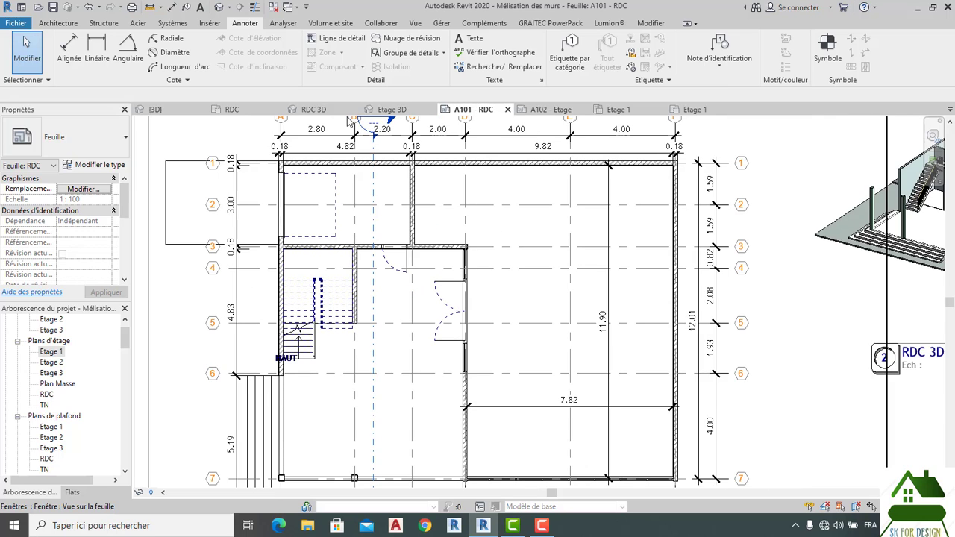
# In the RDC plan, duplicate the linear dimension type of the chain beside axis A, naming it with the designer's surname followed by COTE
pyautogui.click(252, 112)
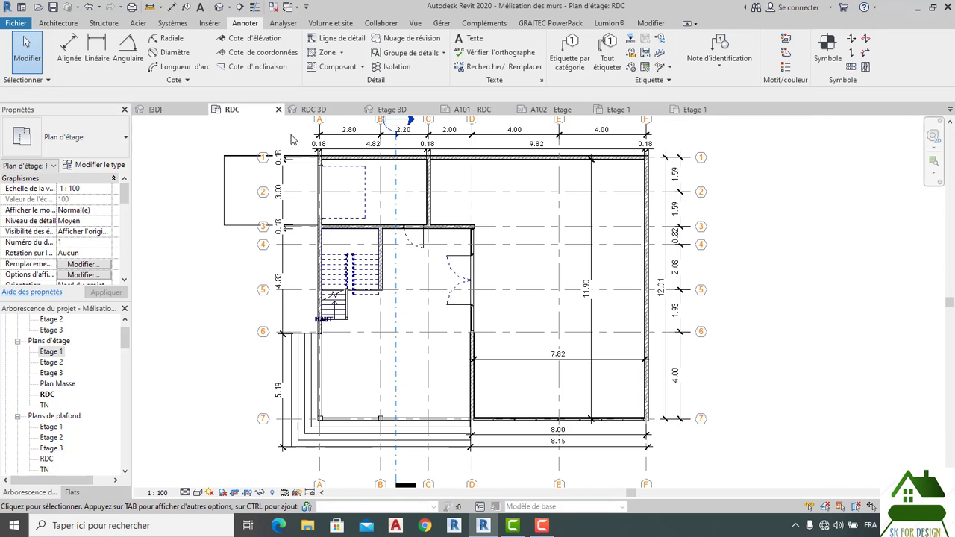
pyautogui.scroll(3, 279, 181)
pyautogui.click(279, 180)
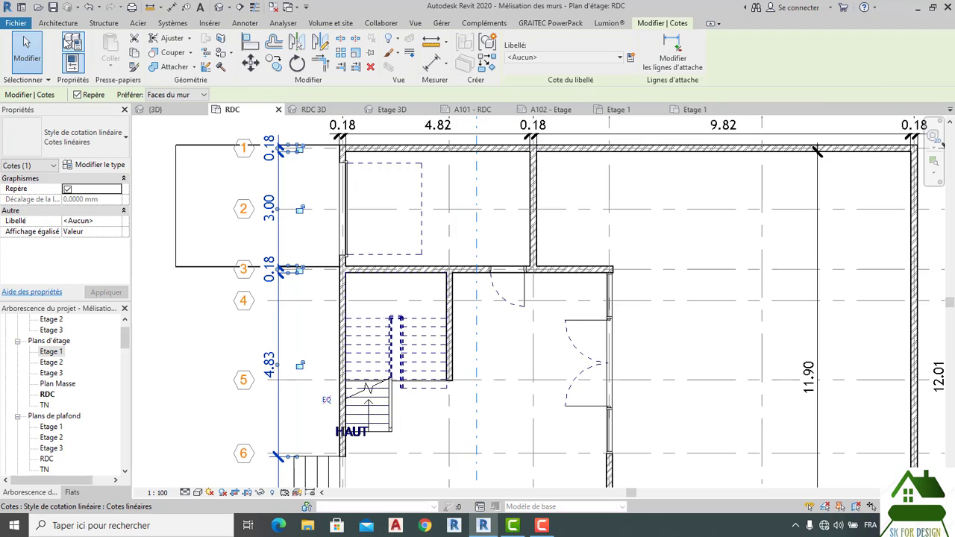
pyautogui.click(72, 62)
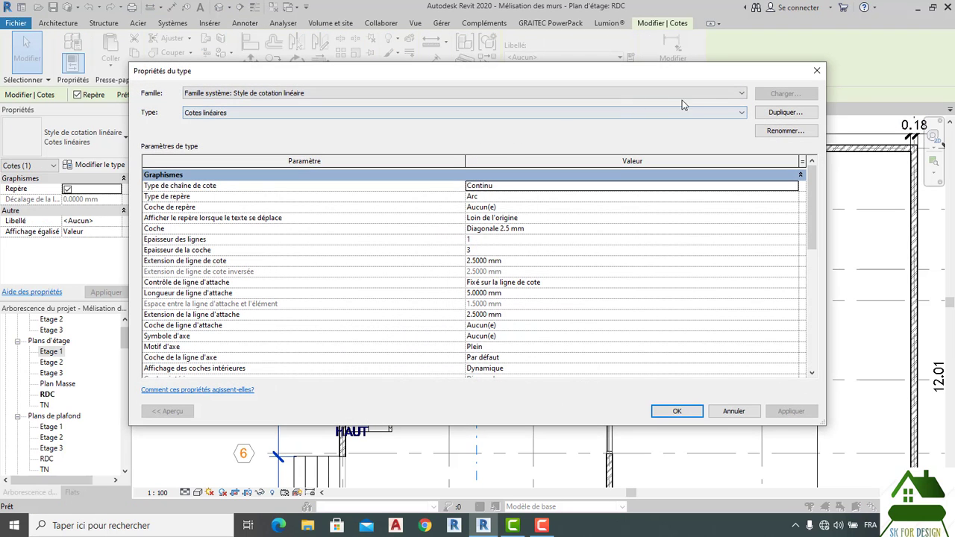
pyautogui.click(785, 112)
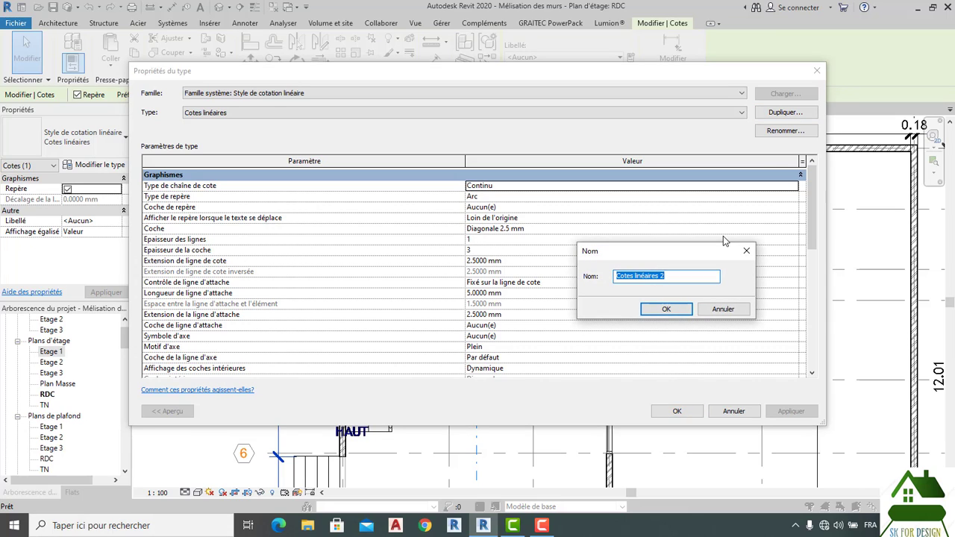
pyautogui.click(677, 277)
pyautogui.press('BackSpace')
pyautogui.press('BackSpace')
pyautogui.press('BackSpace')
pyautogui.press('BackSpace')
pyautogui.press('BackSpace')
pyautogui.press('BackSpace')
pyautogui.press('BackSpace')
pyautogui.press('BackSpace')
pyautogui.press('BackSpace')
pyautogui.press('BackSpace')
pyautogui.press('BackSpace')
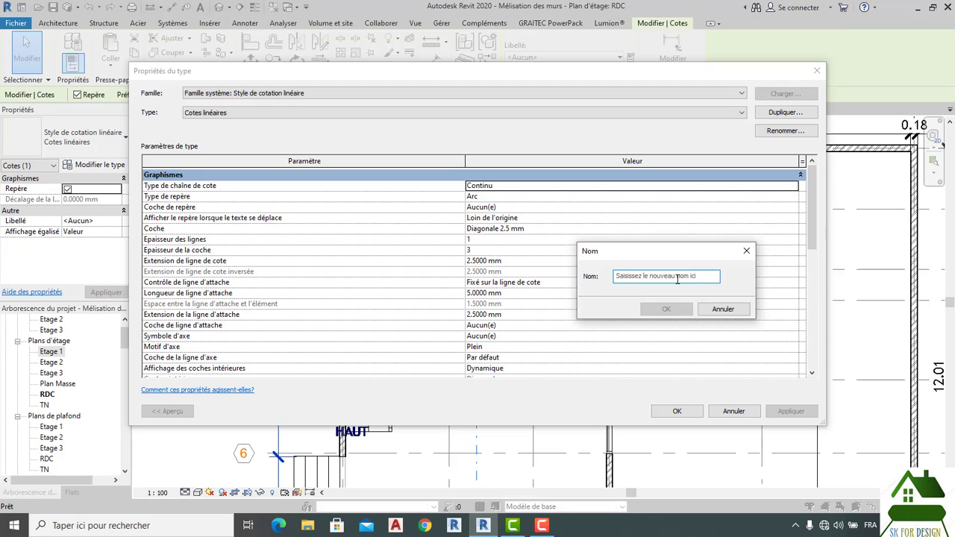
pyautogui.write('SAKHO COTE')
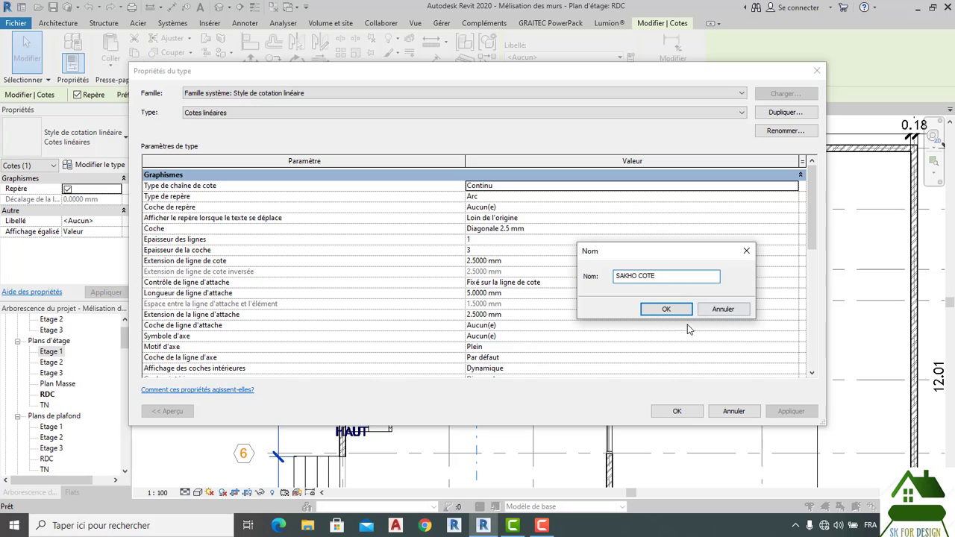
pyautogui.click(666, 309)
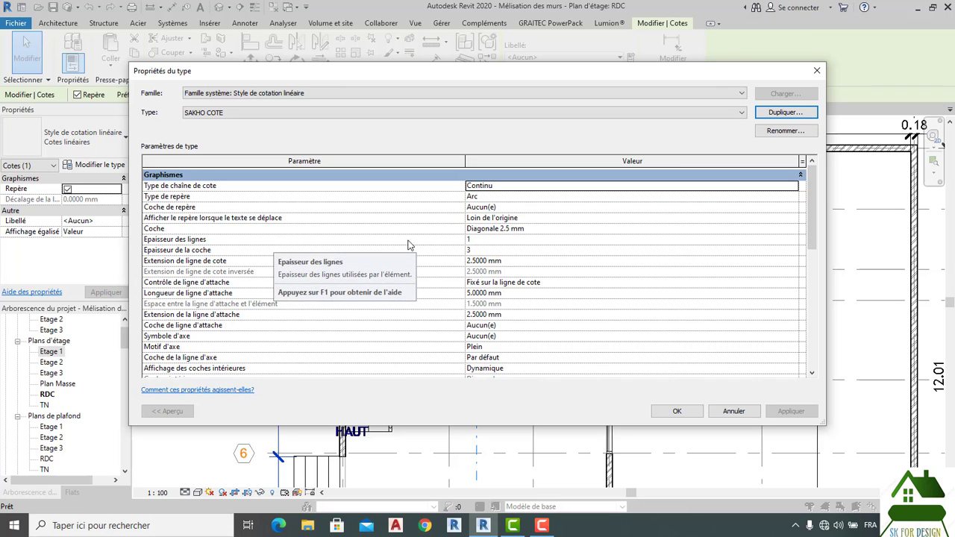
# Set the new dimension type's tick mark thickness to 2 and its witness line length to 2 mm
pyautogui.click(790, 251)
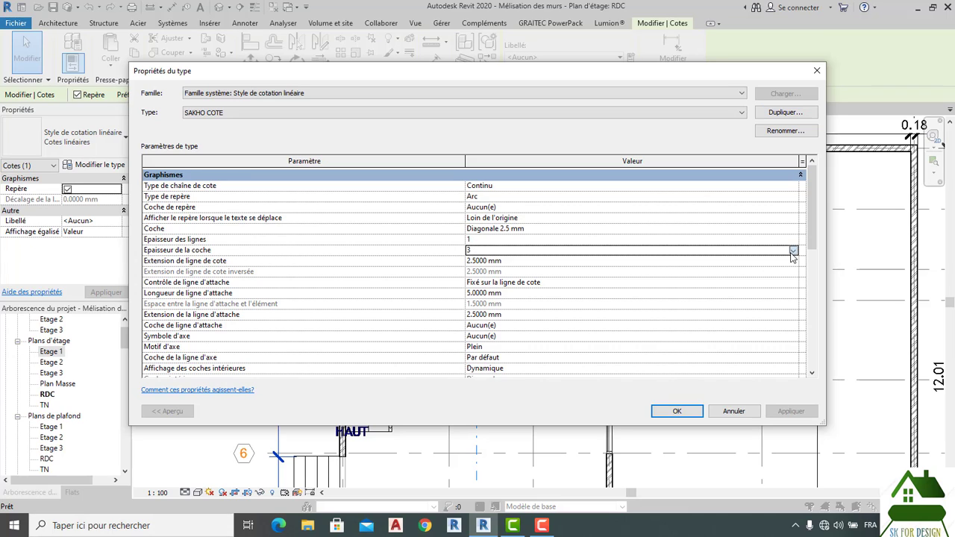
pyautogui.click(793, 251)
pyautogui.click(483, 260)
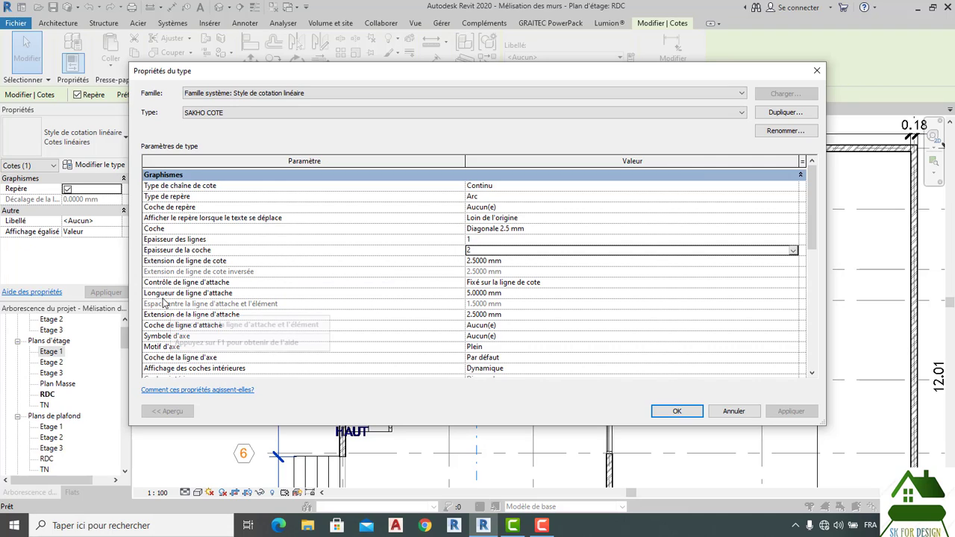
pyautogui.click(520, 299)
pyautogui.click(519, 294)
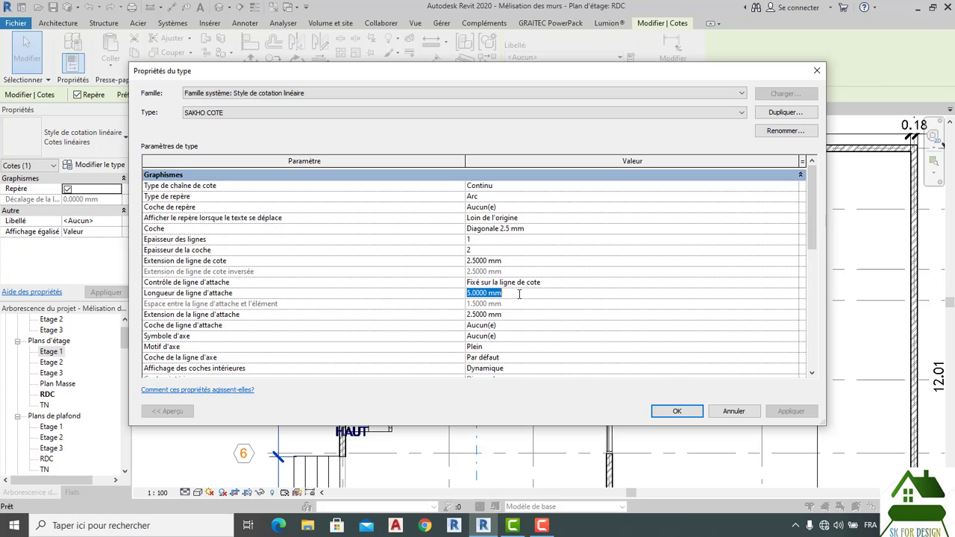
pyautogui.write('2')
pyautogui.click(531, 315)
# Set the dimension type's text offset to 0.4 mm
pyautogui.scroll(-6, 537, 328)
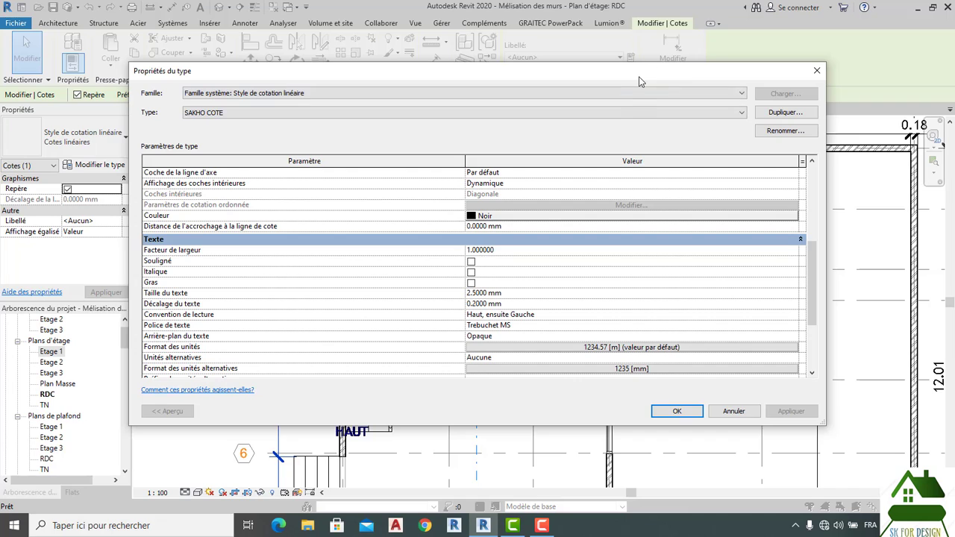
pyautogui.moveTo(638, 81); pyautogui.dragTo(554, 225)
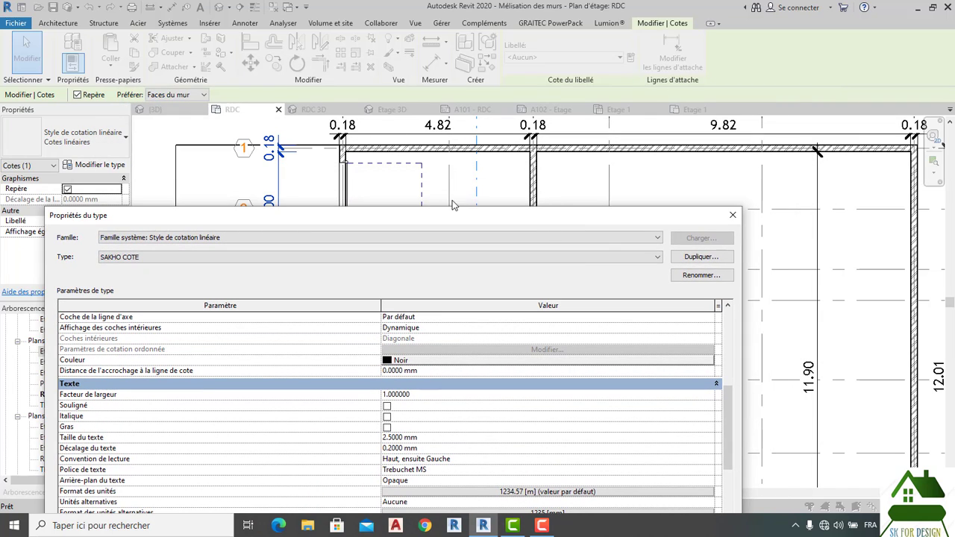
pyautogui.moveTo(453, 229); pyautogui.dragTo(495, 104)
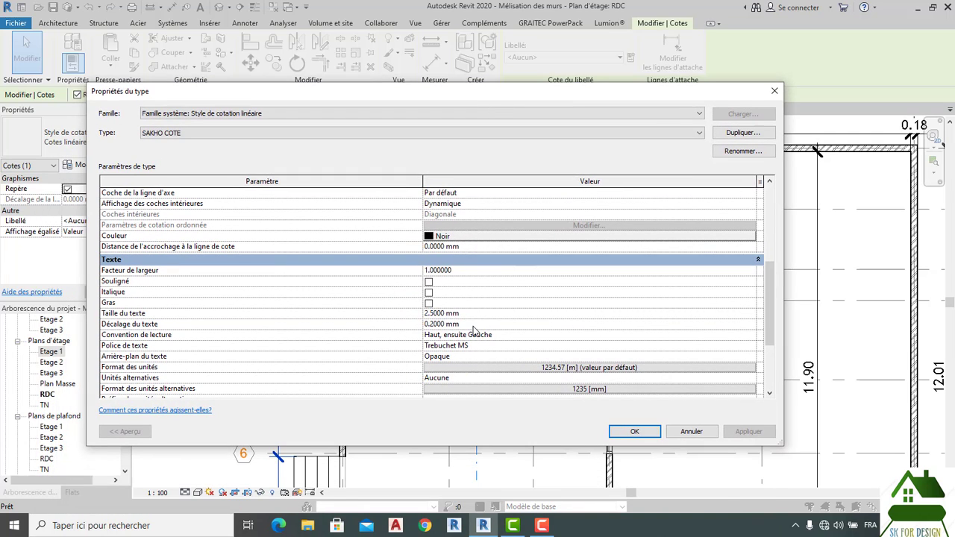
pyautogui.moveTo(486, 96)
pyautogui.mouseDown()
pyautogui.moveTo(496, 396)
pyautogui.moveTo(492, 316)
pyautogui.moveTo(525, 43)
pyautogui.mouseUp()
pyautogui.click(505, 276)
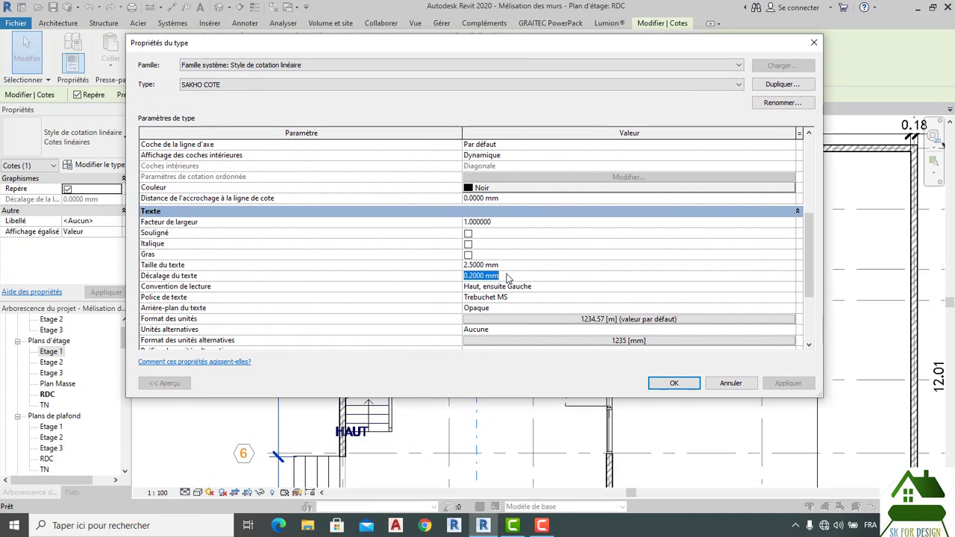
pyautogui.write('0.4')
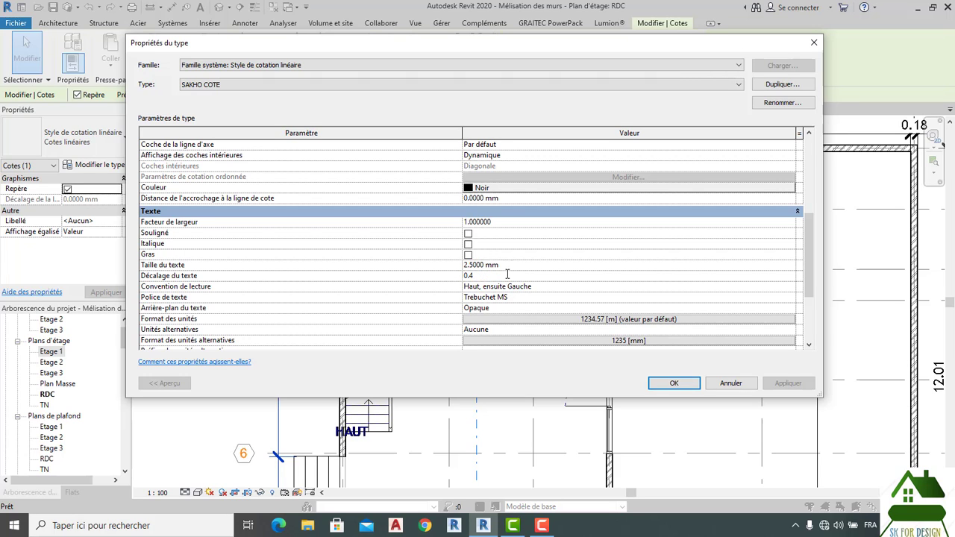
# Change the dimension type's colour to orange RVB 255-128-064 and apply the type settings
pyautogui.click(543, 189)
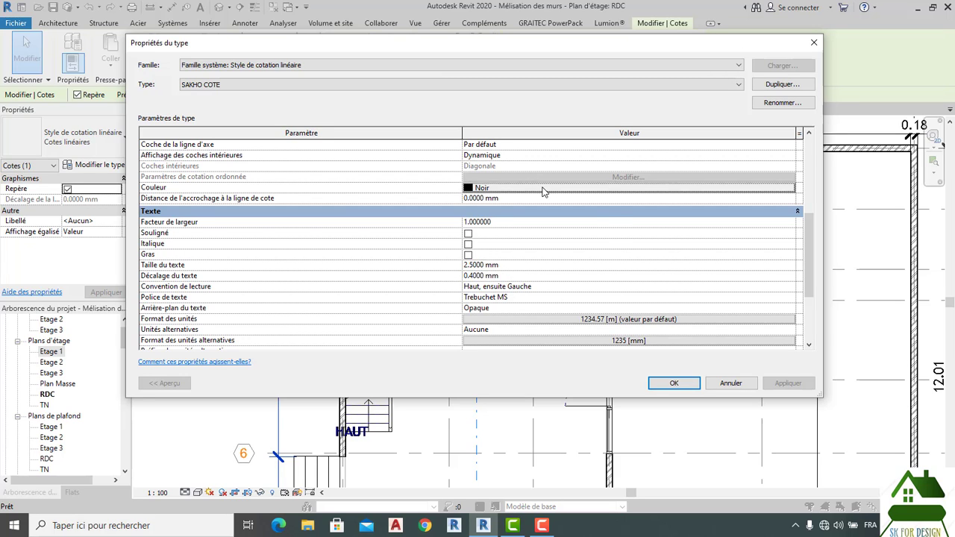
pyautogui.click(381, 232)
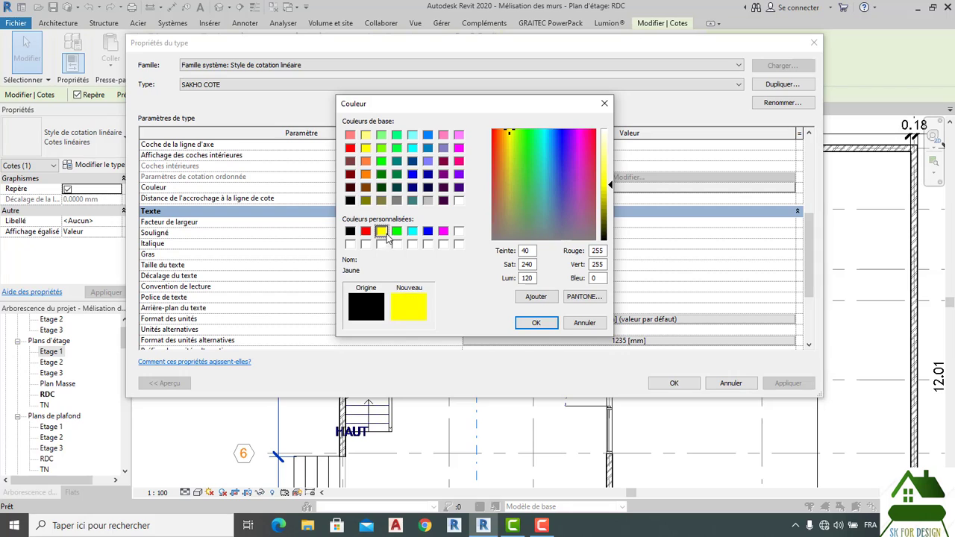
pyautogui.click(397, 231)
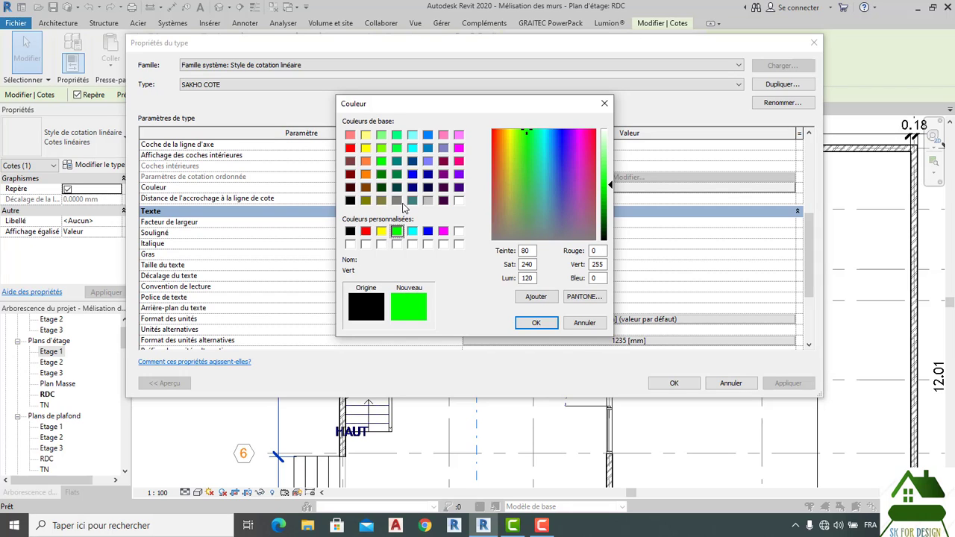
pyautogui.click(367, 162)
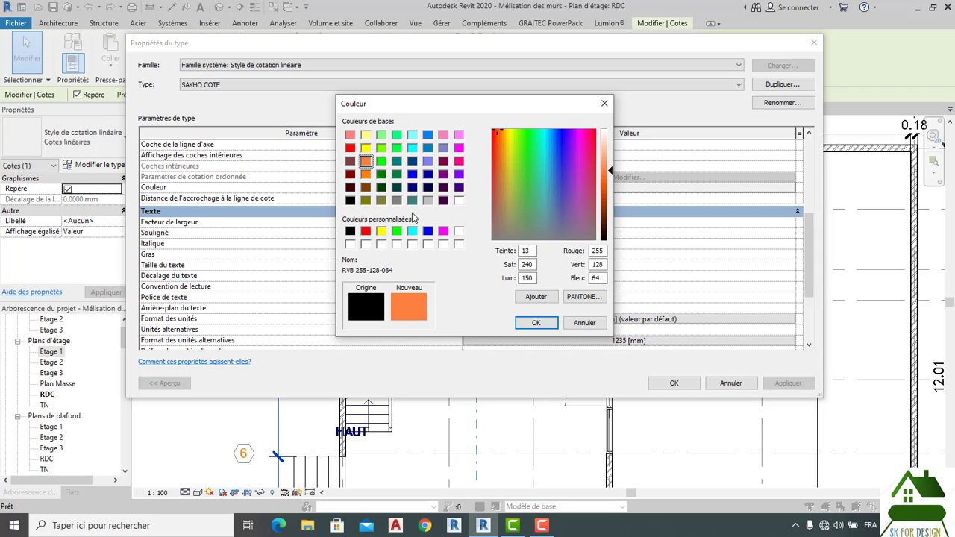
pyautogui.click(538, 321)
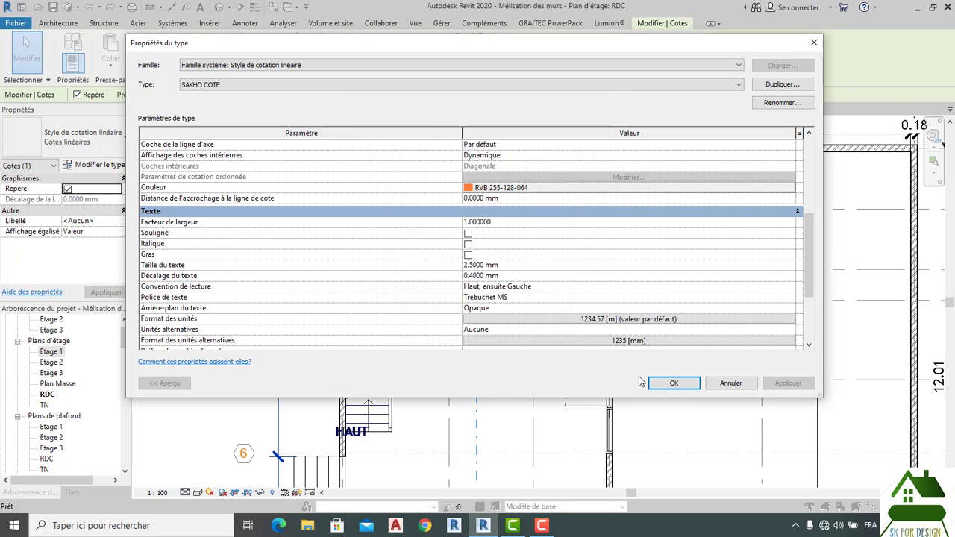
pyautogui.click(675, 383)
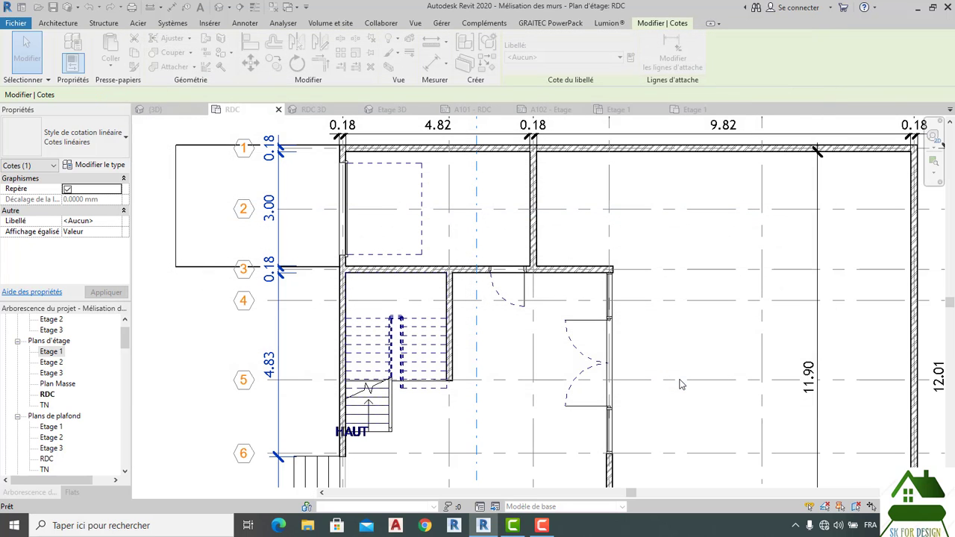
# Assign the custom COTE type to all remaining standard linear dimensions visible in the RDC plan
pyautogui.click(187, 304)
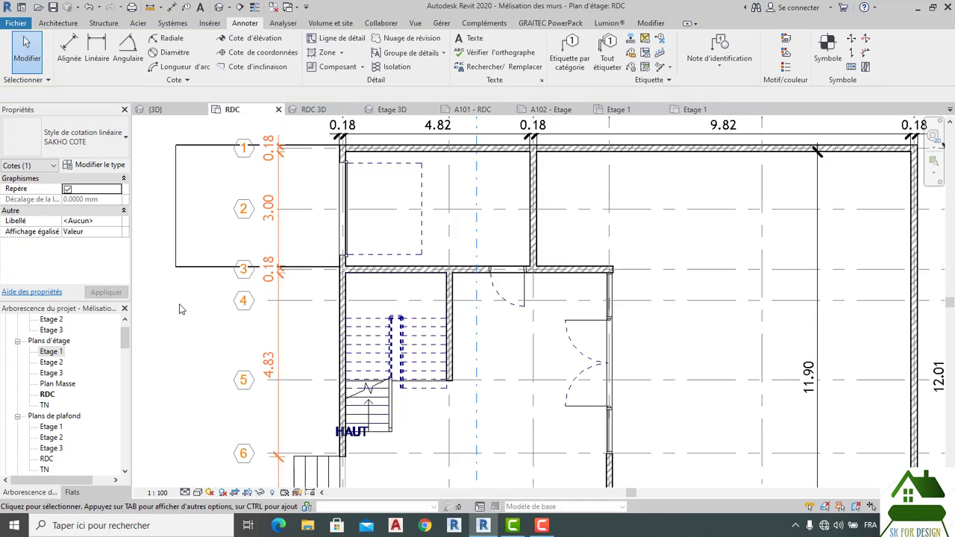
pyautogui.scroll(-1, 201, 332)
pyautogui.scroll(-1, 195, 339)
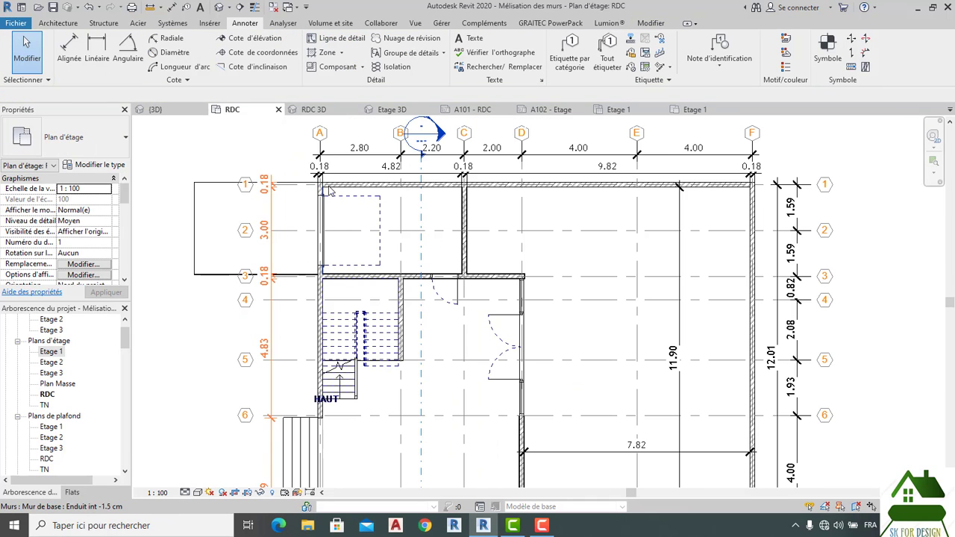
pyautogui.click(350, 177)
pyautogui.rightClick(350, 178)
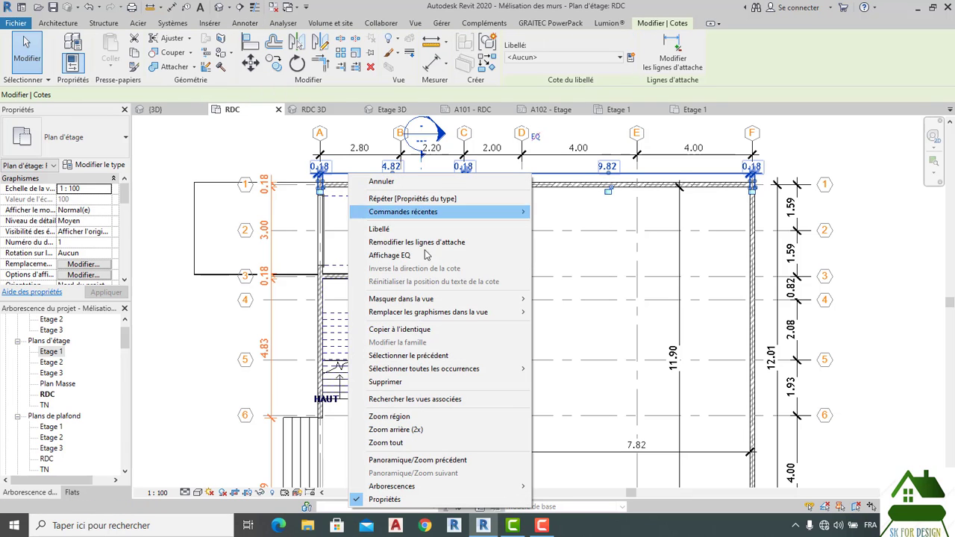
pyautogui.moveTo(428, 373)
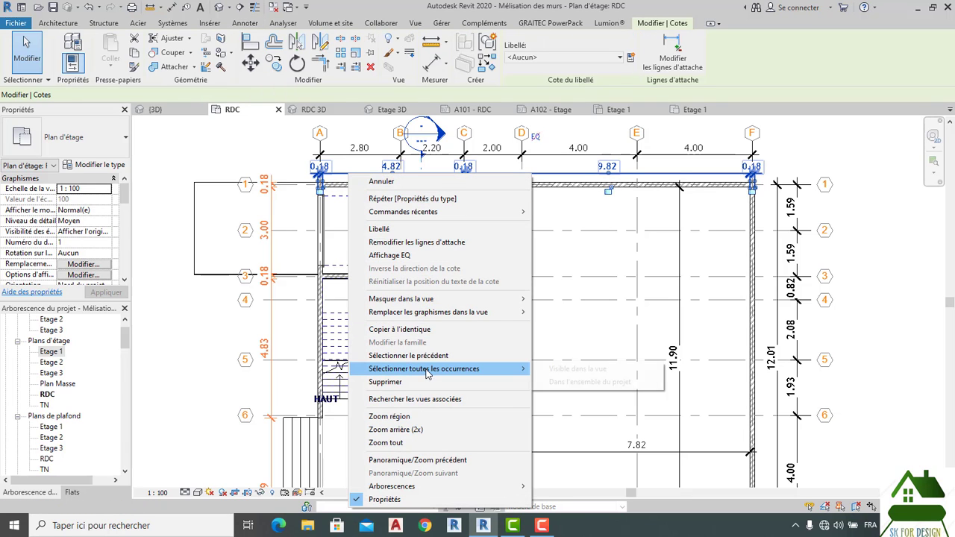
pyautogui.click(577, 369)
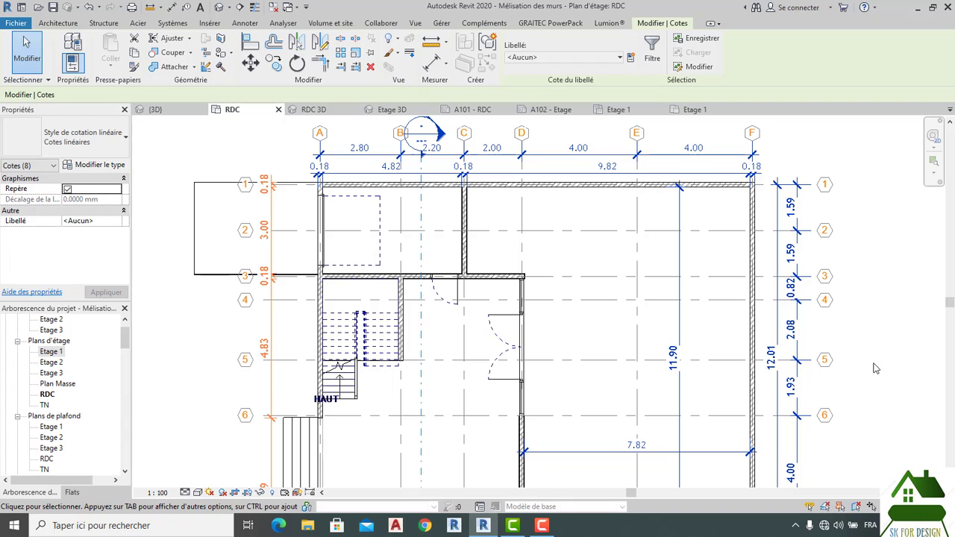
pyautogui.click(111, 140)
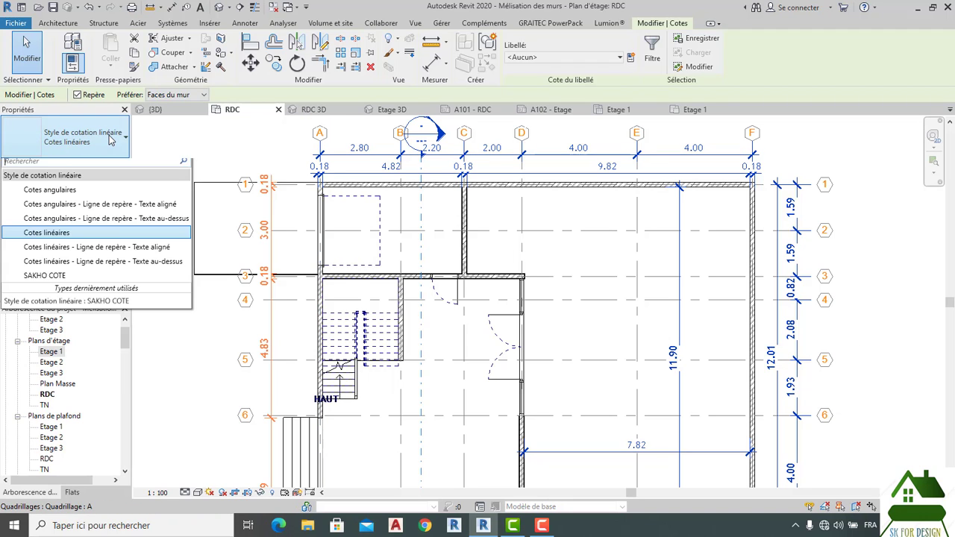
pyautogui.click(56, 291)
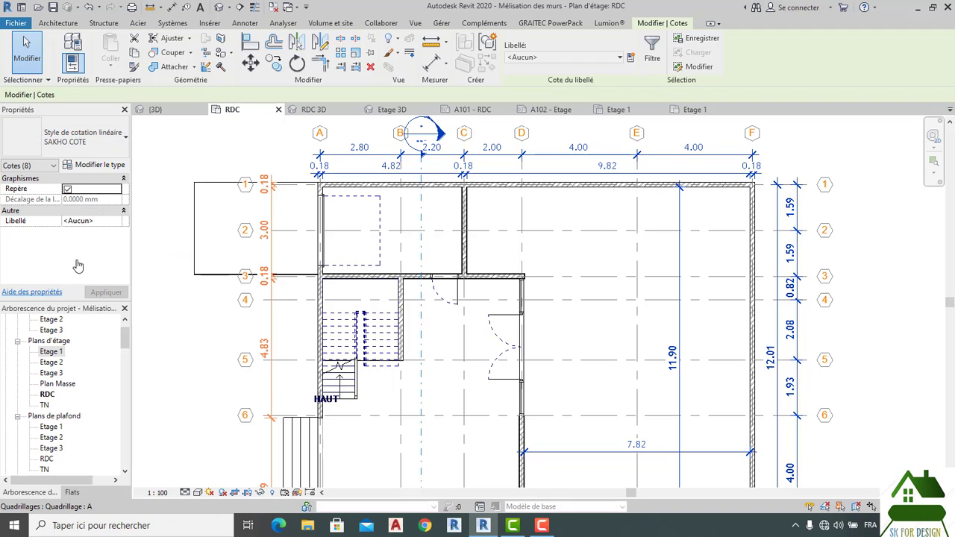
pyautogui.press('Escape')
# Examine the restyled dimension chains around the RDC plan, including their tick marks, witness lines and text
pyautogui.scroll(-1, 551, 136)
pyautogui.scroll(-1, 550, 137)
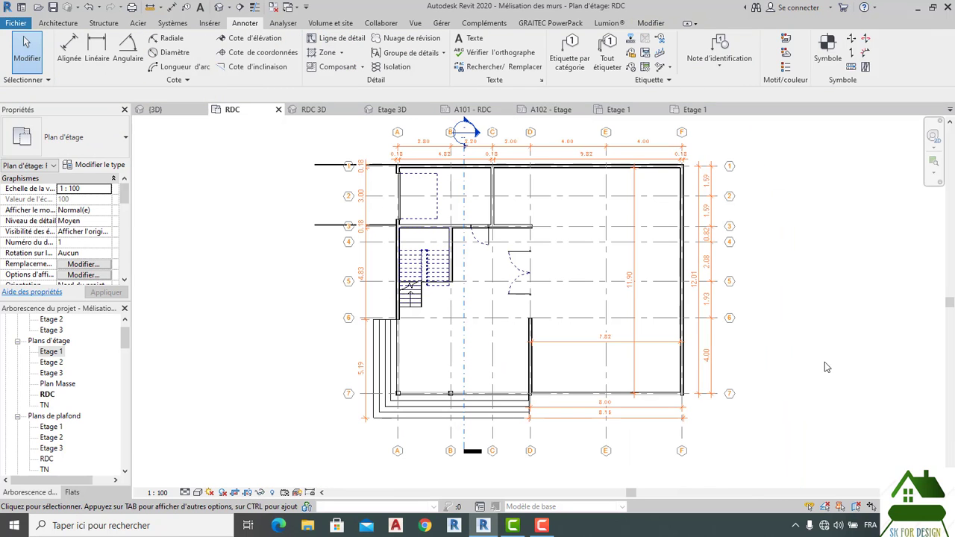
pyautogui.scroll(1, 713, 199)
pyautogui.scroll(2, 713, 200)
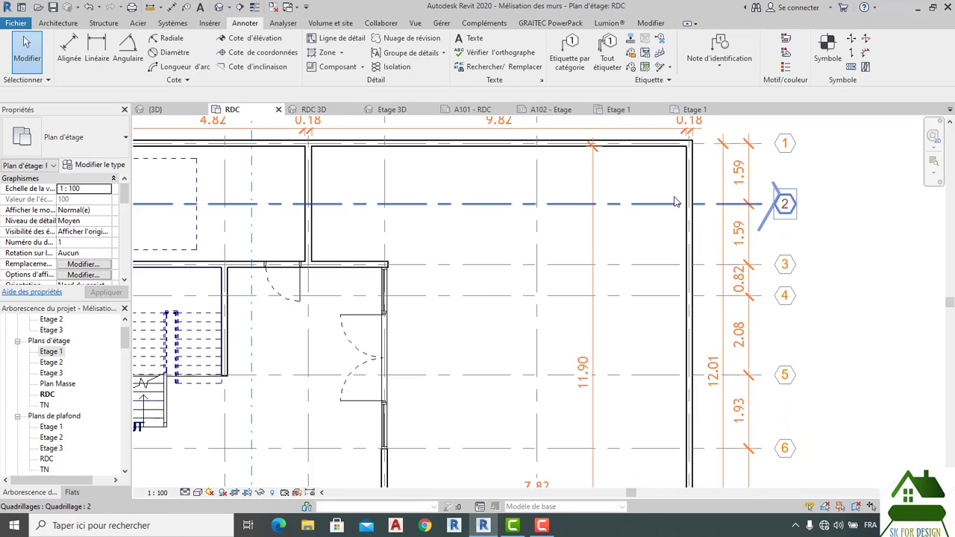
pyautogui.scroll(4, 756, 209)
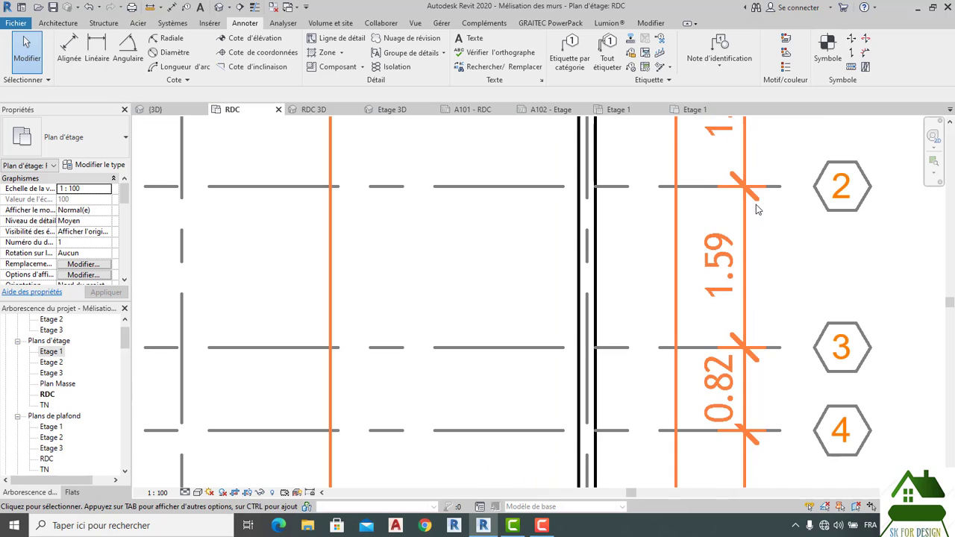
pyautogui.scroll(-5, 758, 203)
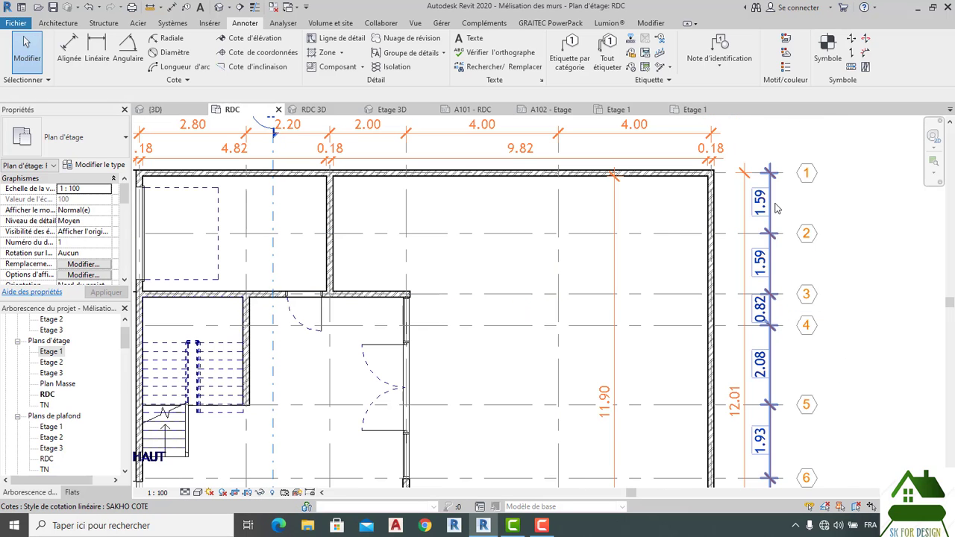
pyautogui.scroll(-2, 775, 239)
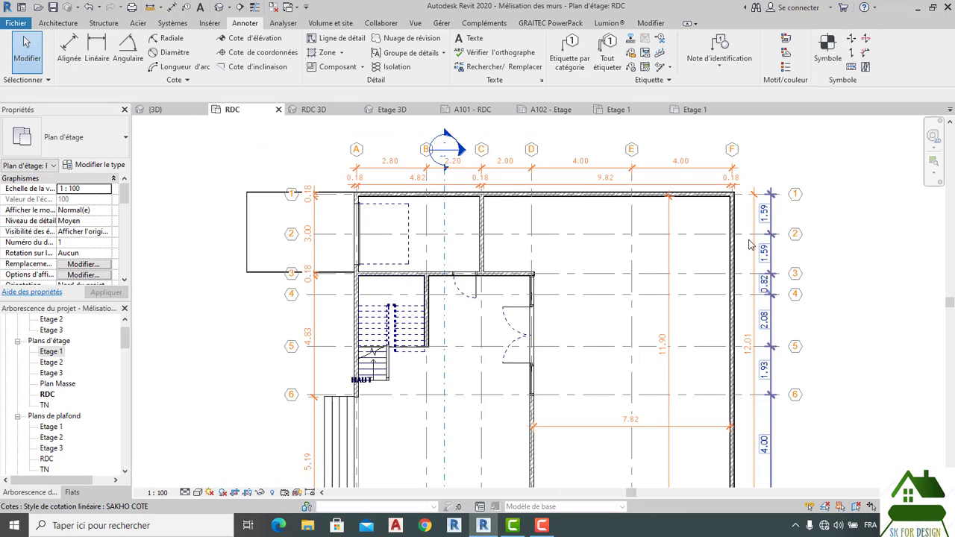
pyautogui.scroll(1, 529, 167)
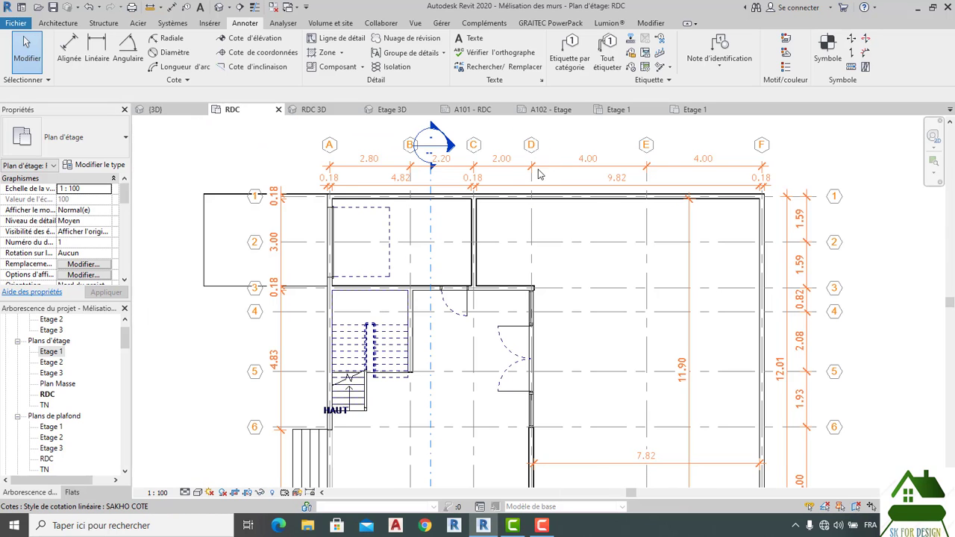
pyautogui.scroll(3, 541, 174)
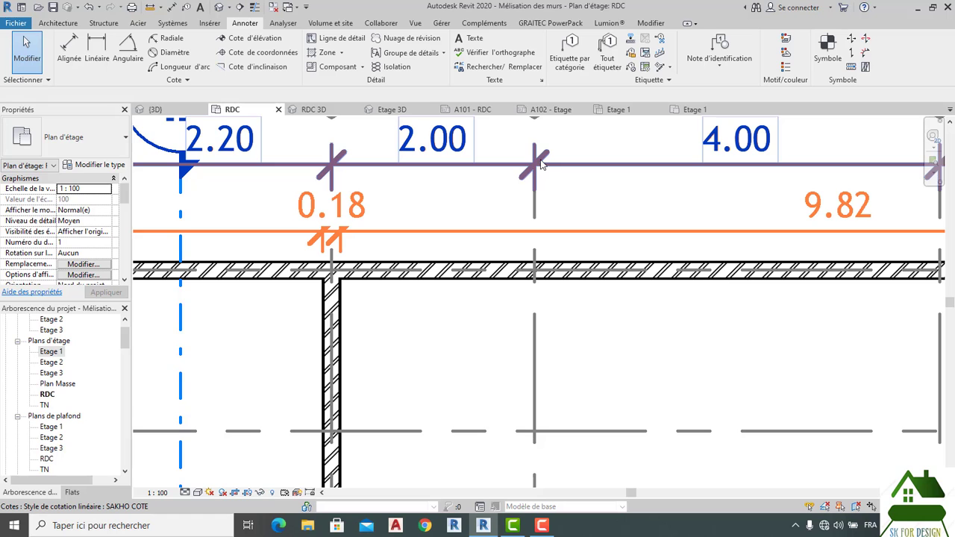
pyautogui.scroll(-4, 541, 165)
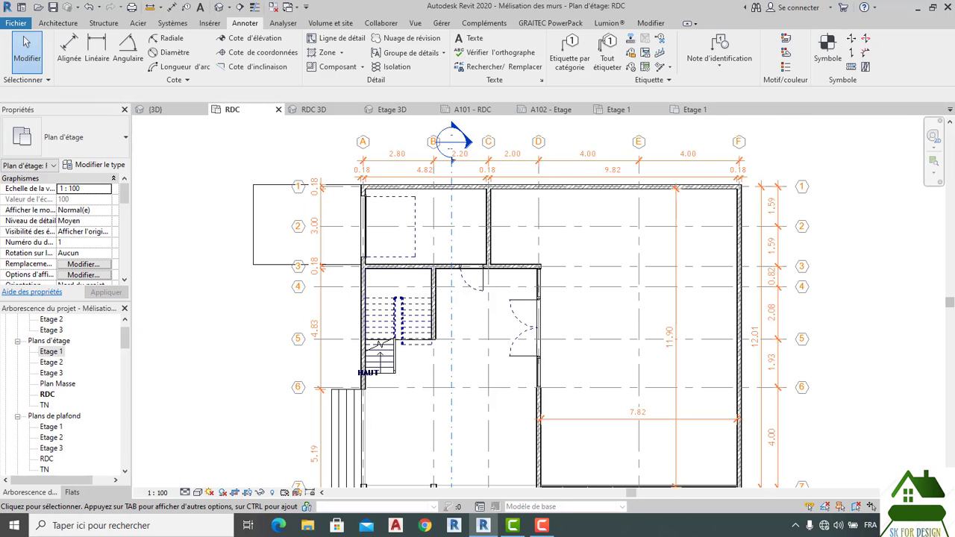
pyautogui.moveTo(900, 340); pyautogui.dragTo(846, 316, button='middle')
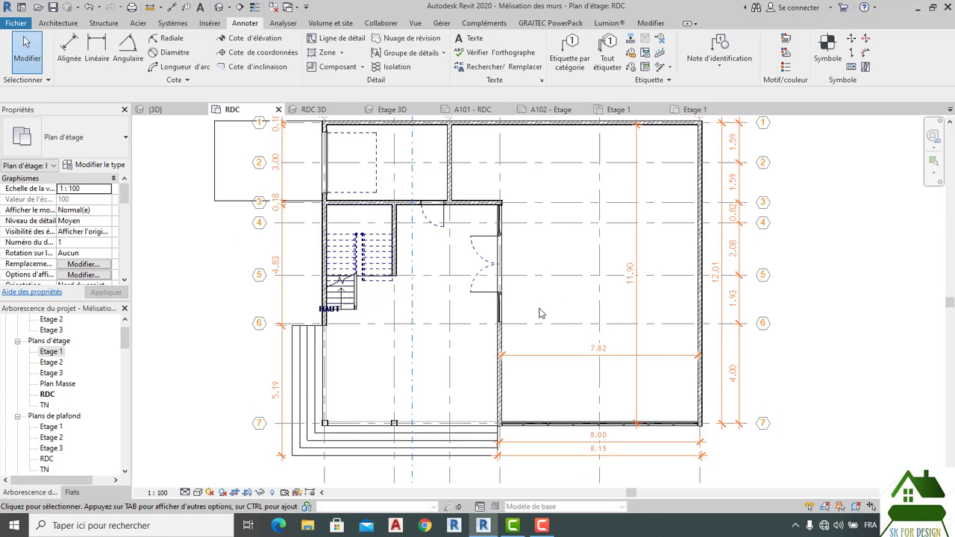
pyautogui.scroll(-2, 534, 326)
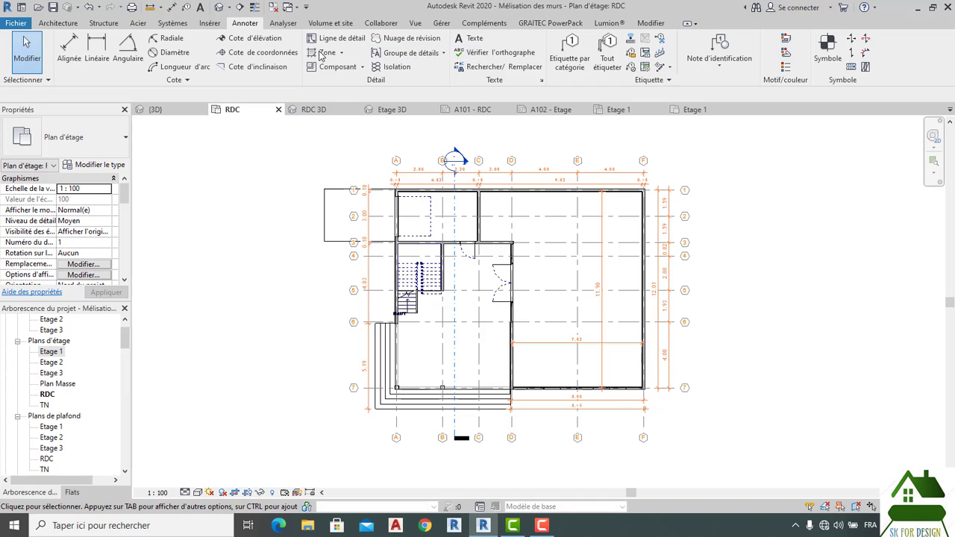
# Place a room with its name and area tag in the large space between axes D and F of the RDC plan
pyautogui.click(67, 25)
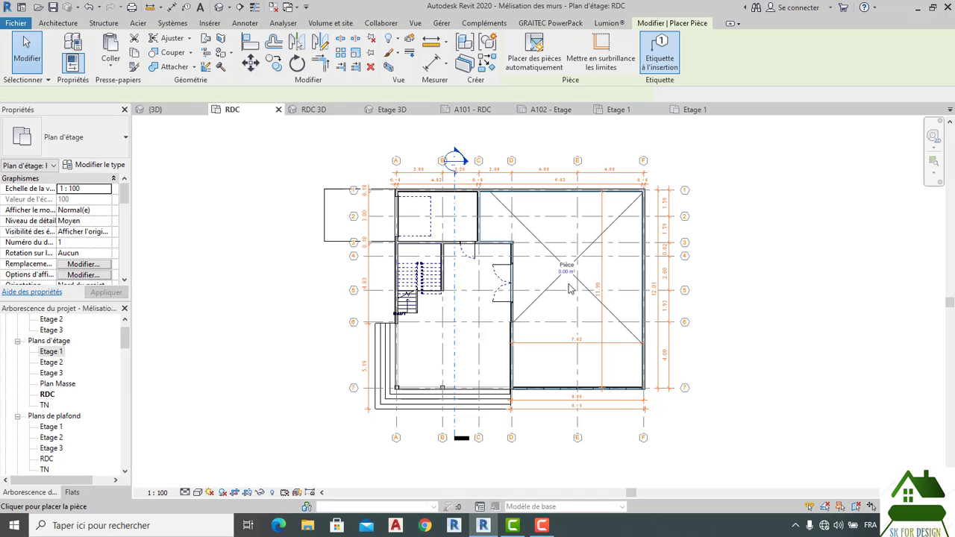
pyautogui.scroll(2, 578, 291)
pyautogui.scroll(1, 578, 291)
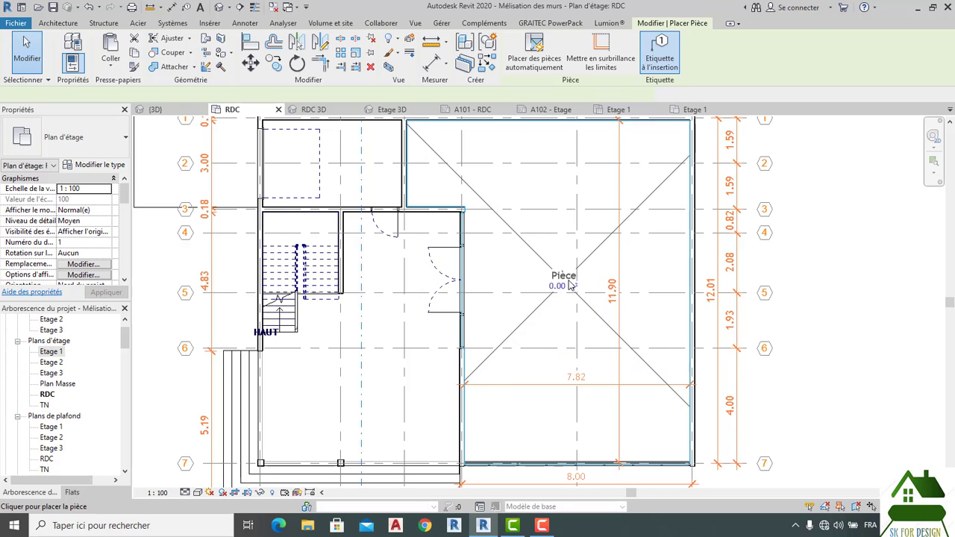
pyautogui.scroll(-2, 570, 287)
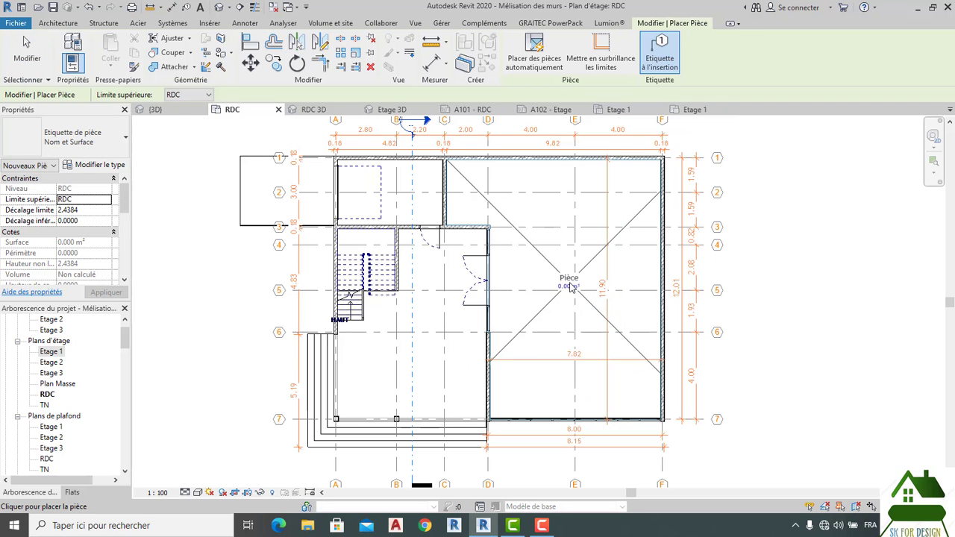
pyautogui.click(570, 287)
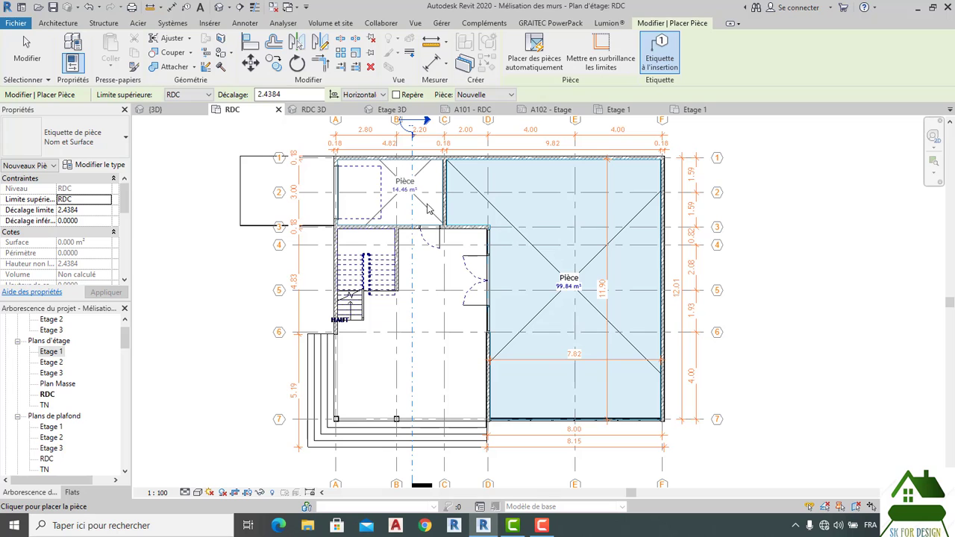
pyautogui.scroll(2, 541, 382)
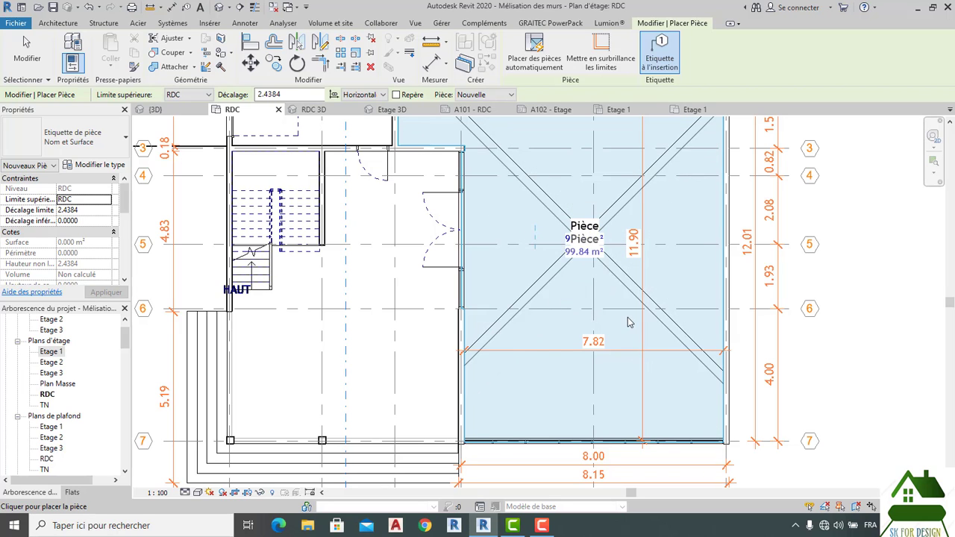
pyautogui.scroll(-2, 628, 321)
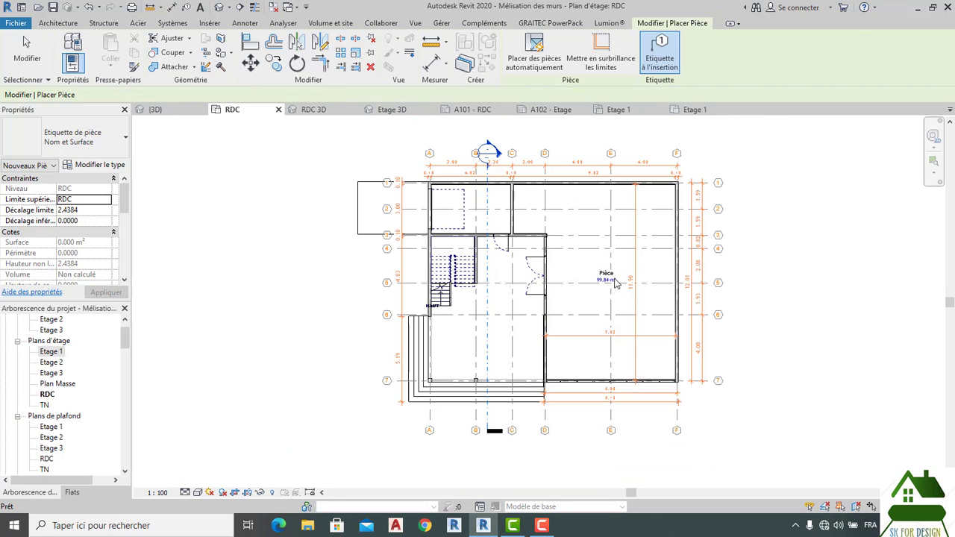
pyautogui.press('Escape')
pyautogui.press('Escape')
pyautogui.scroll(1, 615, 276)
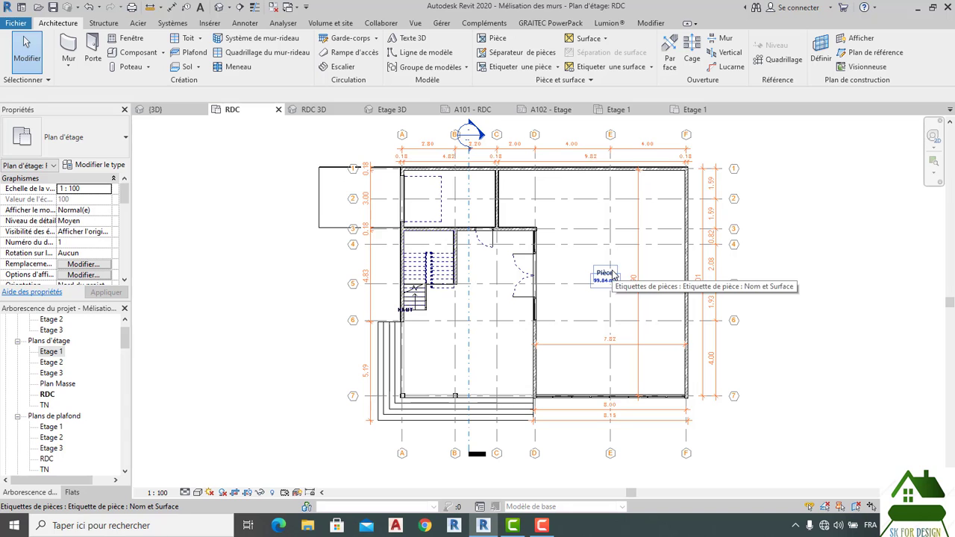
# Undo the room placement in the RDC plan
pyautogui.click(610, 294)
pyautogui.click(87, 7)
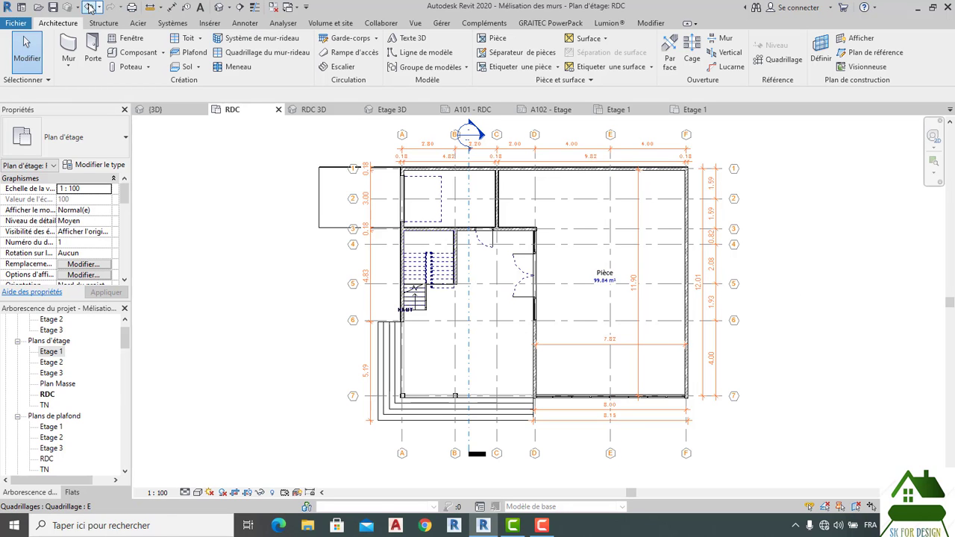
pyautogui.scroll(-2, 386, 214)
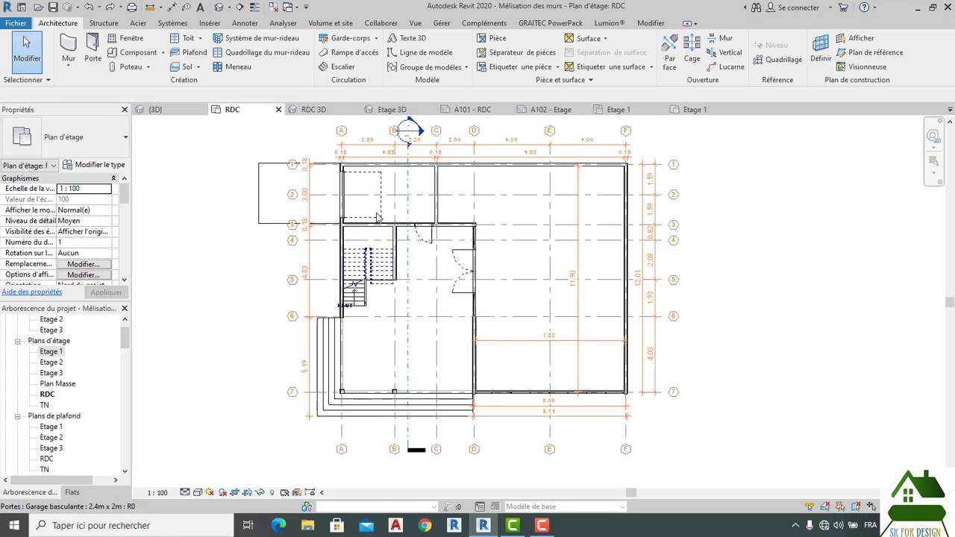
# Review the plan and 3D view layout on sheets A101 - RDC and A102 - Etage
pyautogui.click(487, 110)
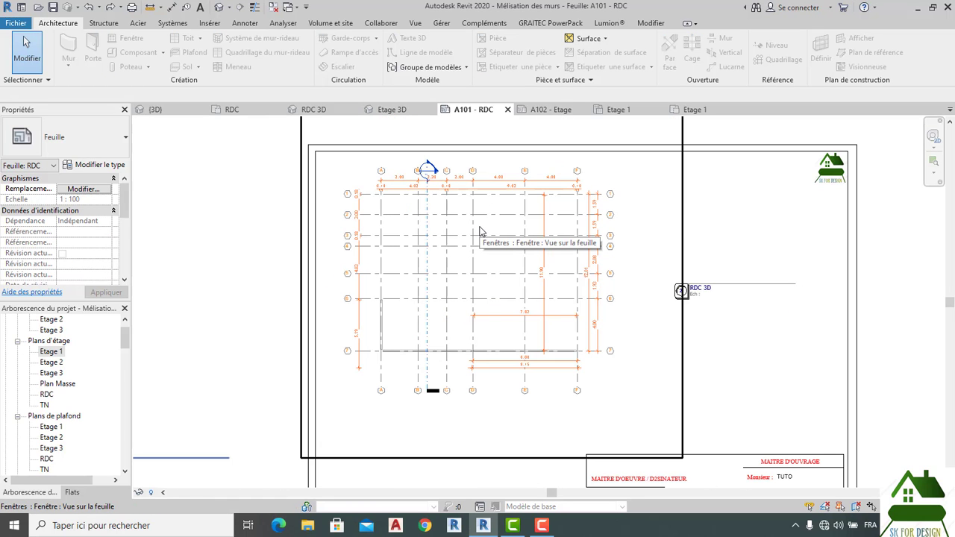
pyautogui.scroll(-1, 481, 233)
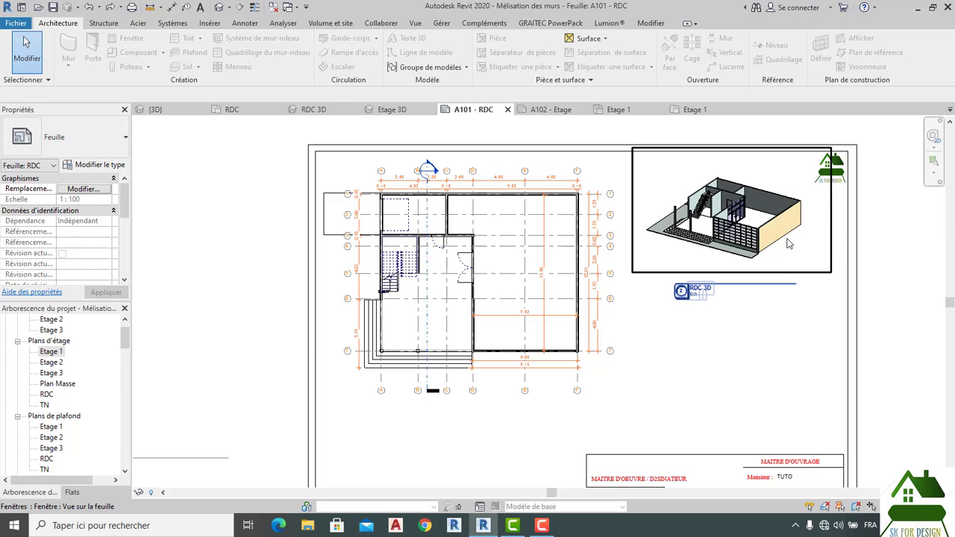
pyautogui.scroll(2, 787, 238)
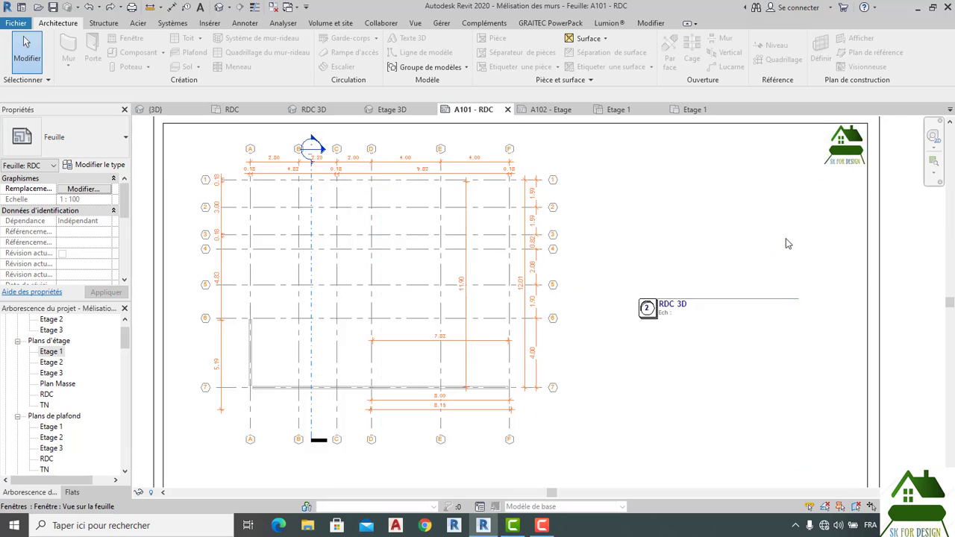
pyautogui.click(557, 111)
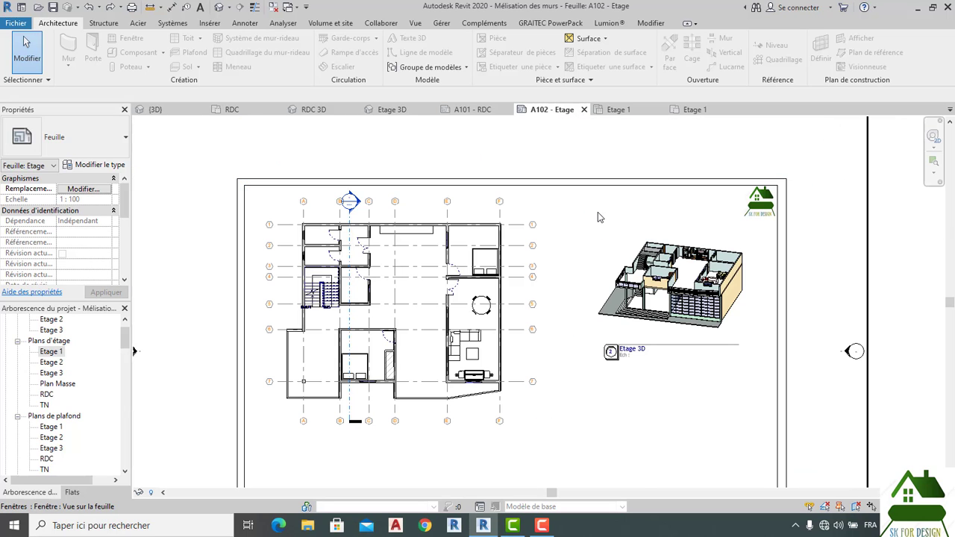
pyautogui.scroll(-2, 600, 216)
pyautogui.scroll(3, 647, 363)
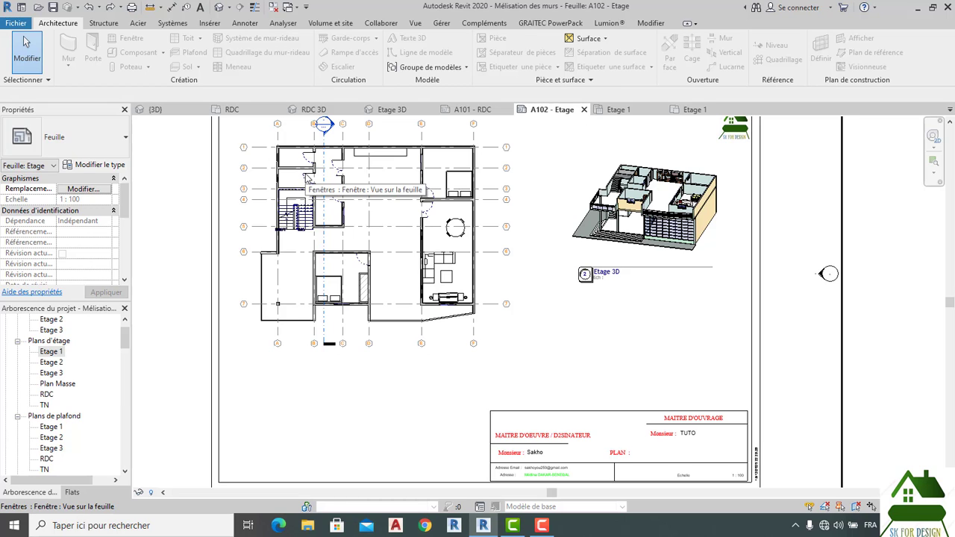
pyautogui.scroll(-1, 426, 222)
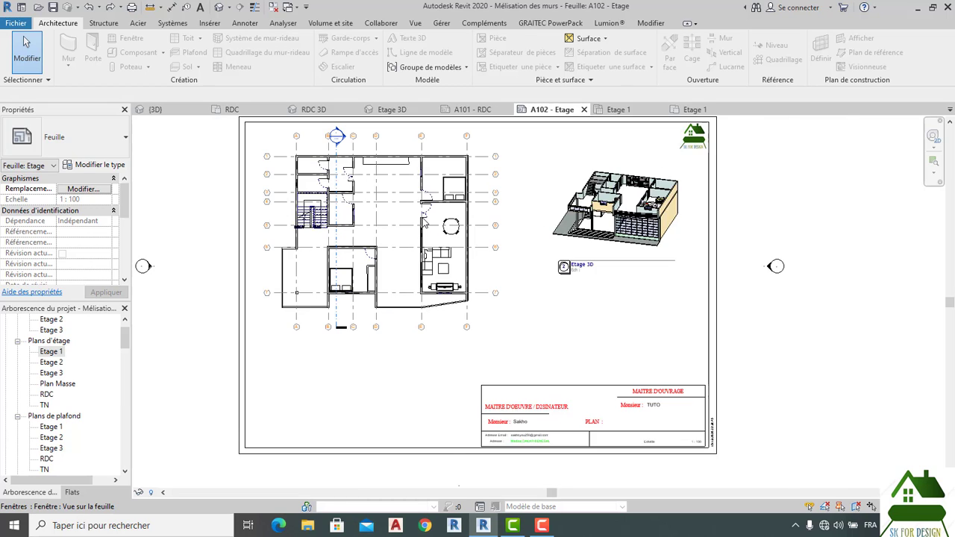